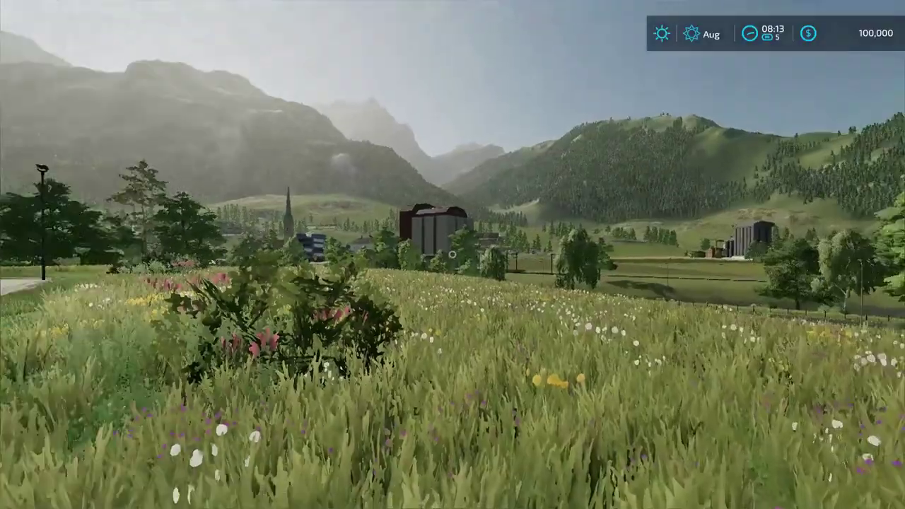
{"action": "key", "text": "w"}
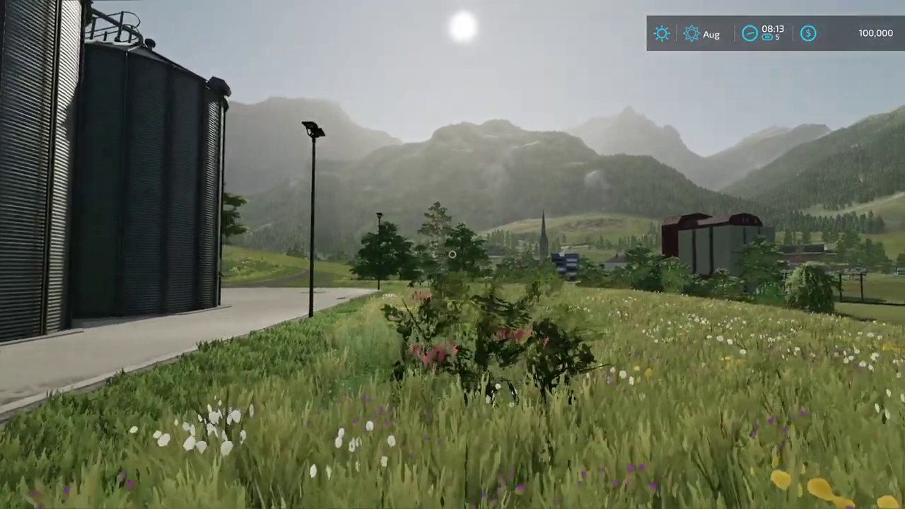
{"action": "key", "text": "w"}
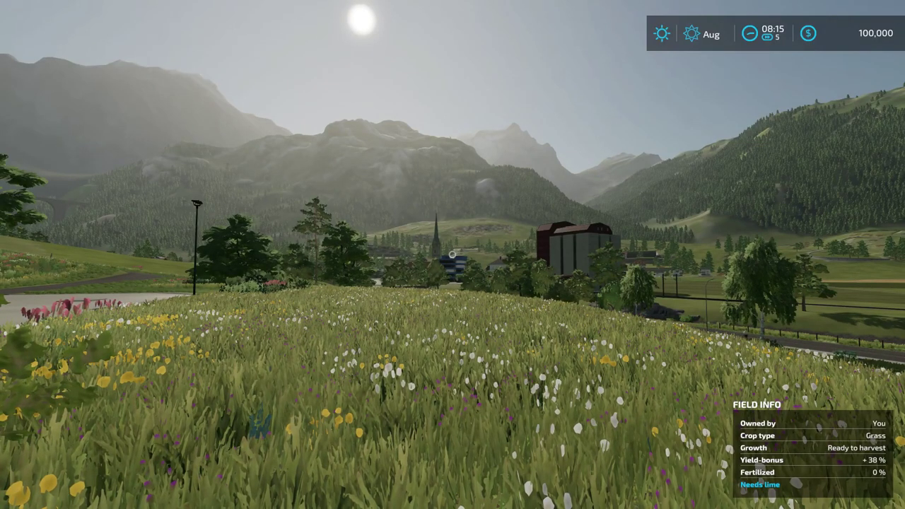
Step: Quit the running savegame and exit Farming Simulator 22 to the desktop
{"action": "key", "text": "Escape"}
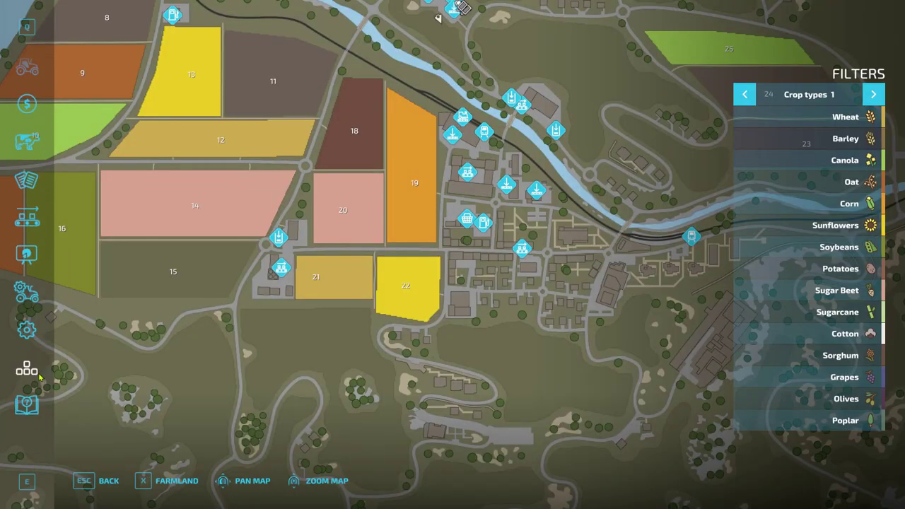
{"action": "left_click", "coordinate": [27, 405]}
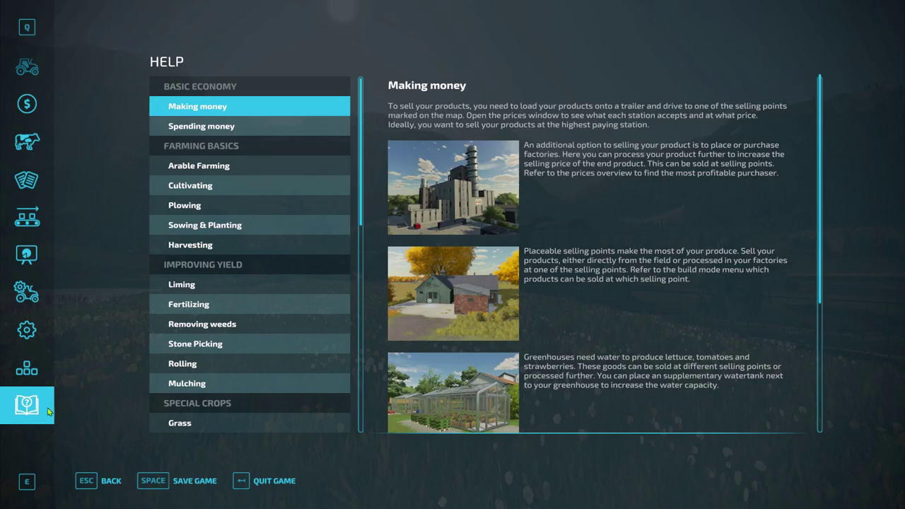
{"action": "left_click", "coordinate": [192, 485]}
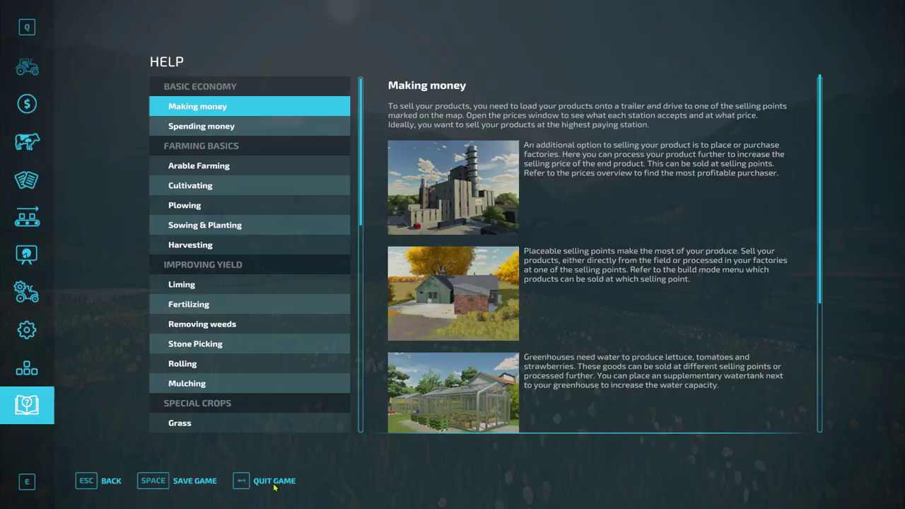
{"action": "left_click", "coordinate": [272, 482]}
{"action": "left_click", "coordinate": [313, 325]}
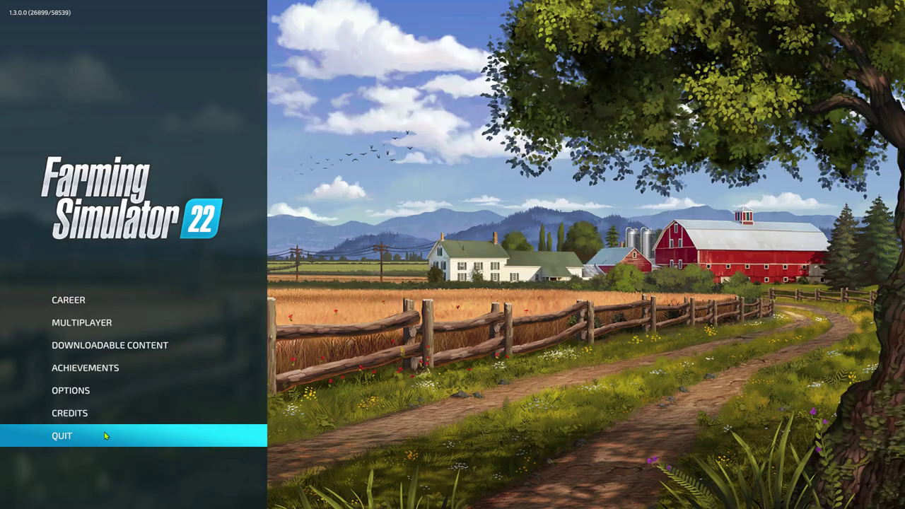
{"action": "left_click", "coordinate": [104, 435]}
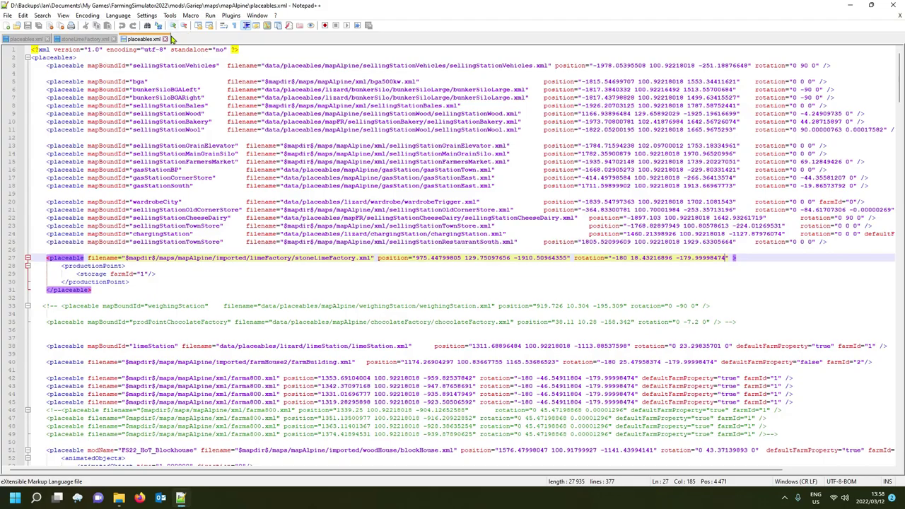
Step: Switch to Notepad++ and close the two placeables.xml files and stoneLimeFactory.xml
{"action": "left_click", "coordinate": [46, 39]}
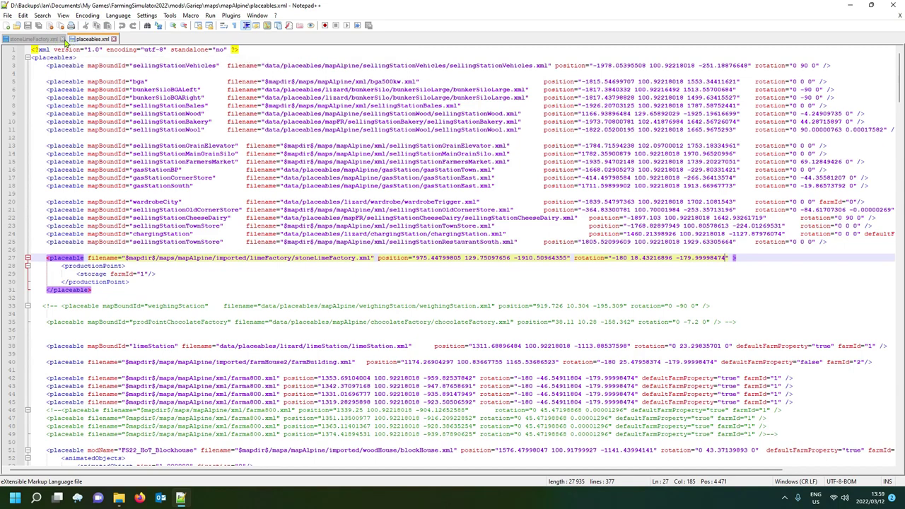
{"action": "left_click", "coordinate": [61, 40]}
{"action": "left_click", "coordinate": [47, 39]}
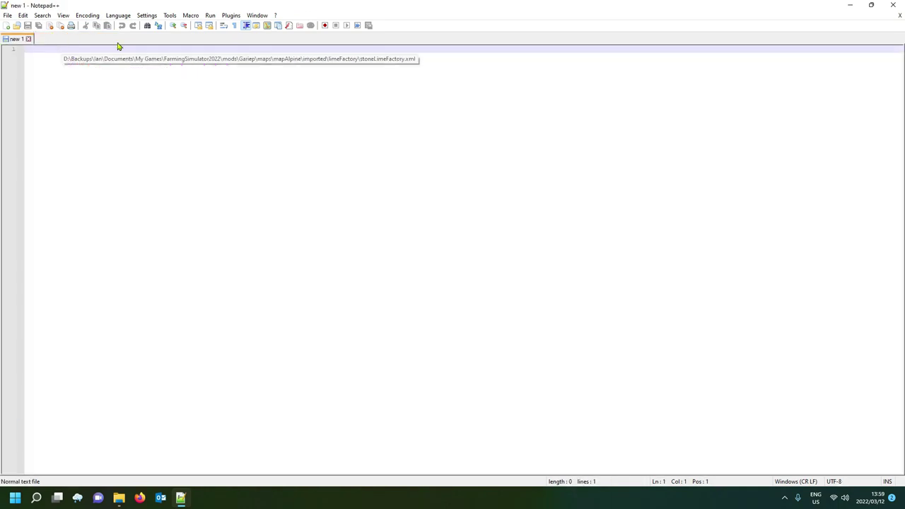
Step: Open placeables.xml from the TestMap mod's maps\mapAlpine folder in Notepad++
{"action": "mouse_move", "coordinate": [120, 499]}
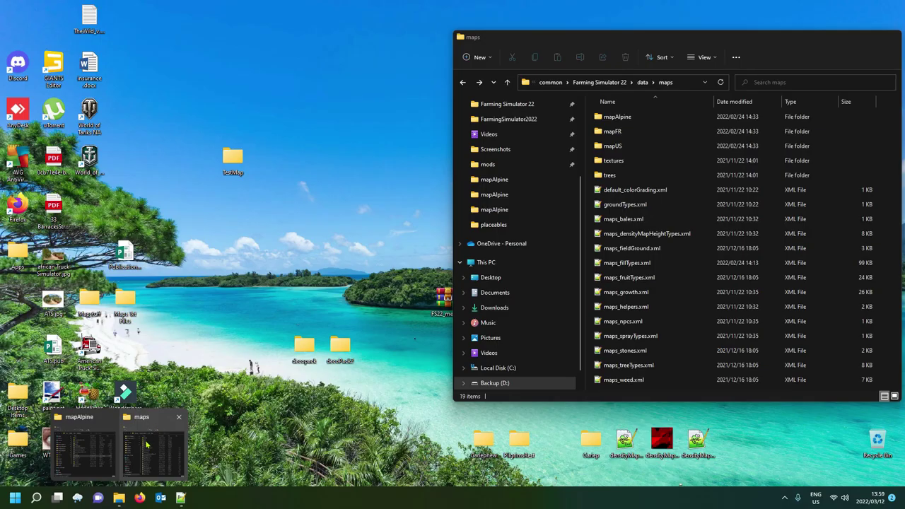
{"action": "left_click", "coordinate": [148, 444]}
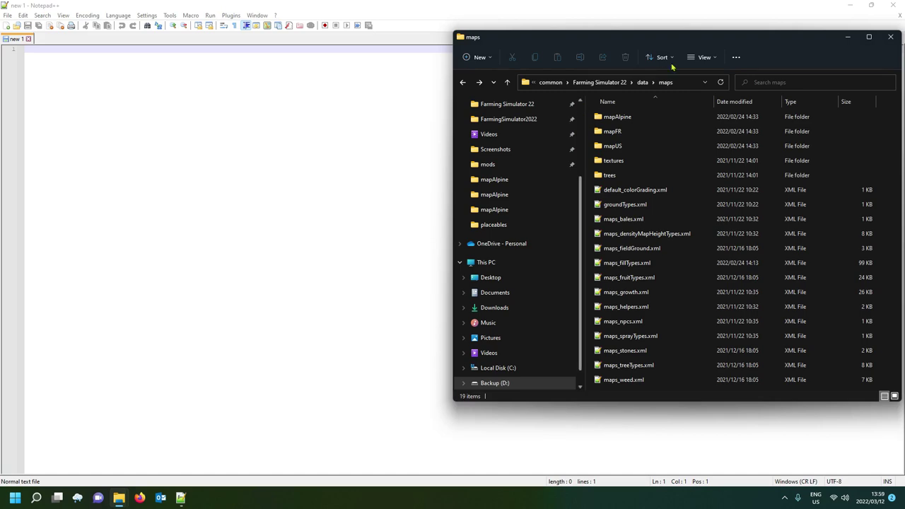
{"action": "left_click_drag", "start_coordinate": [689, 46], "coordinate": [673, 59]}
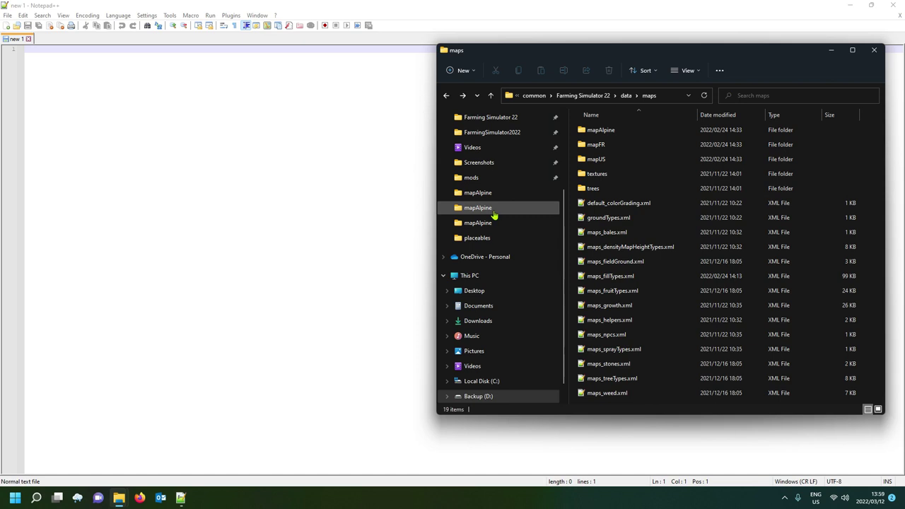
{"action": "left_click", "coordinate": [523, 180]}
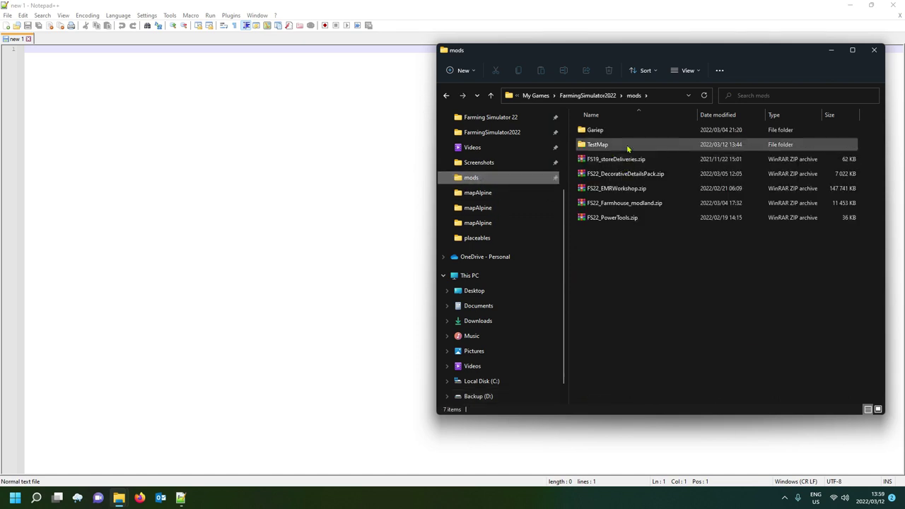
{"action": "double_click", "coordinate": [627, 146]}
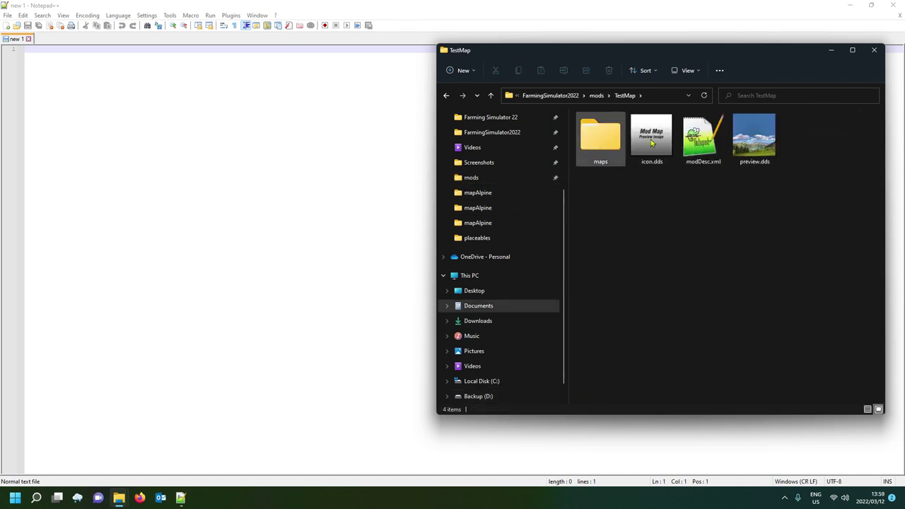
{"action": "double_click", "coordinate": [601, 141]}
{"action": "key", "text": "Down"}
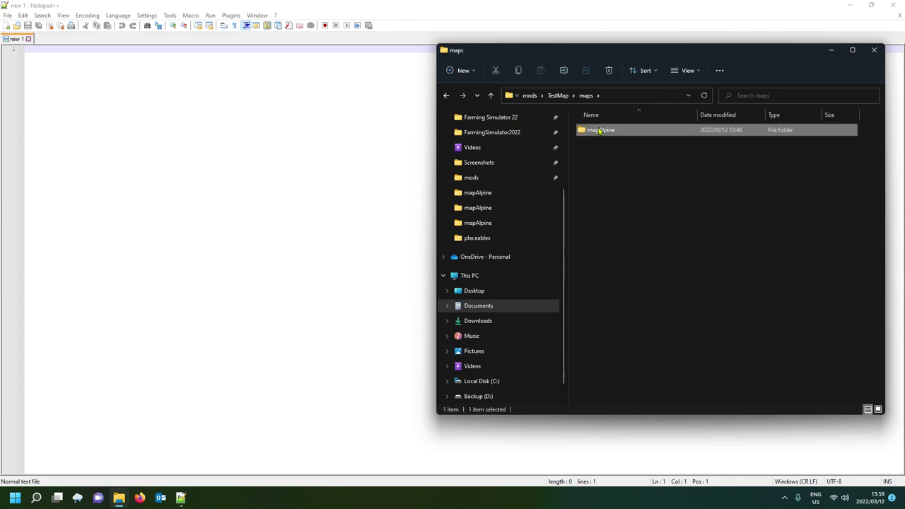
{"action": "key", "text": "Return"}
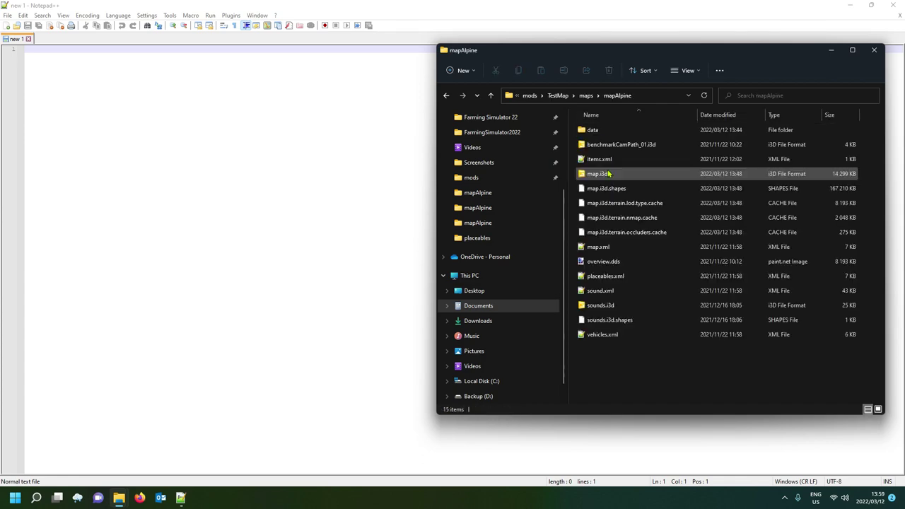
{"action": "double_click", "coordinate": [620, 278]}
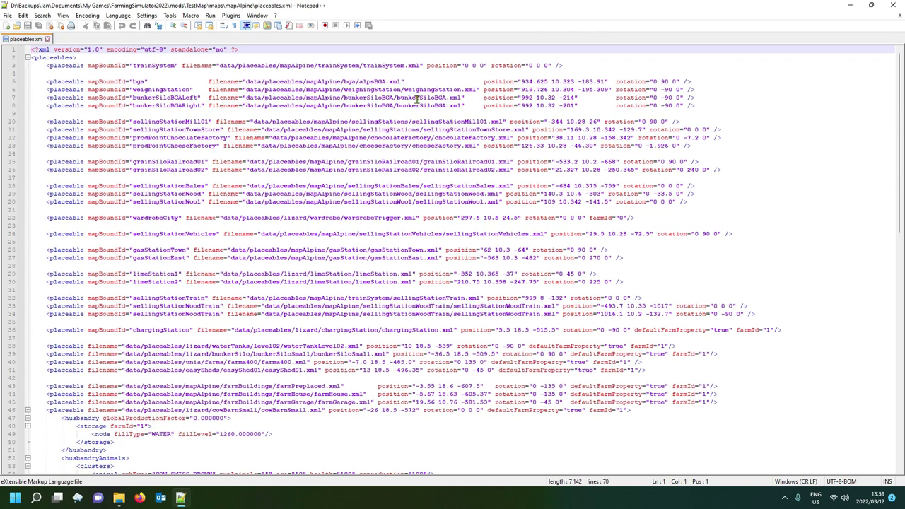
Step: Examine the mill, town store, chocolate factory and cheese factory entries in the TestMap placeables.xml
{"action": "left_click", "coordinate": [469, 124]}
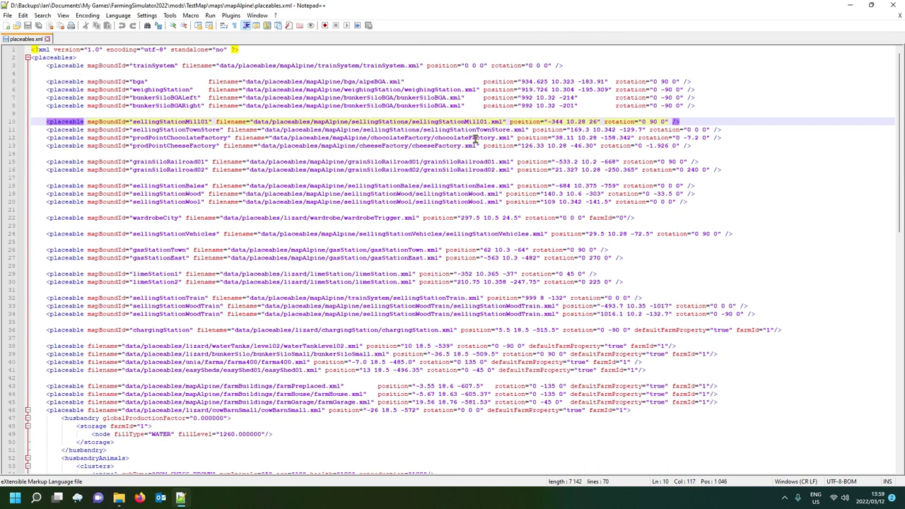
{"action": "left_click", "coordinate": [481, 130]}
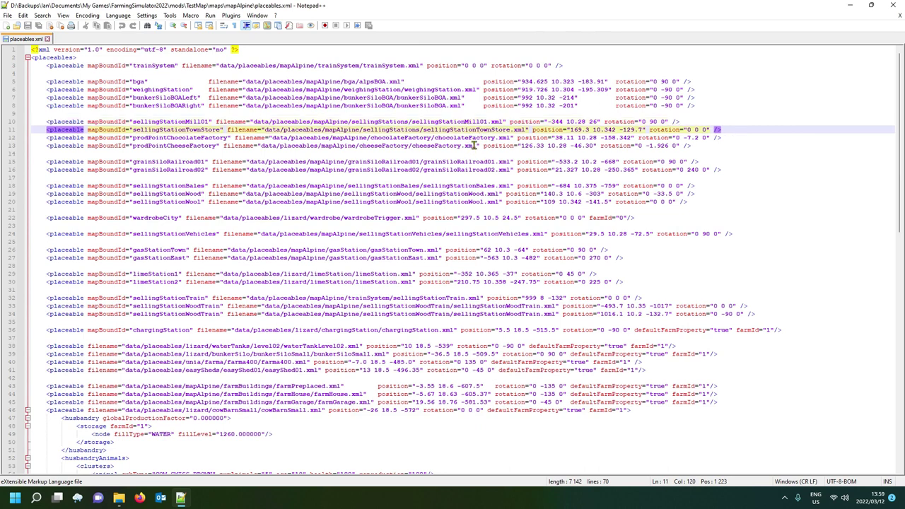
{"action": "left_click", "coordinate": [470, 140]}
{"action": "left_click", "coordinate": [451, 147]}
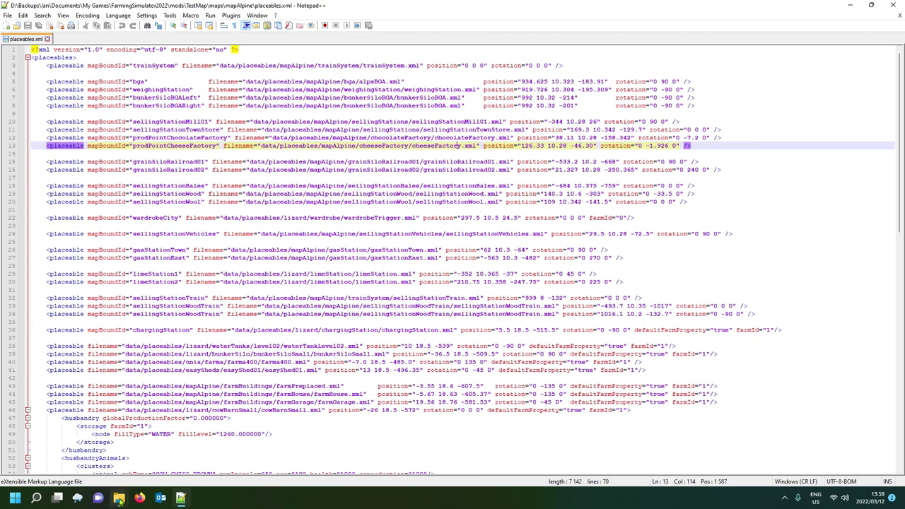
Step: Switch to File Explorer and arrange the two mapAlpine folder windows side by side
{"action": "mouse_move", "coordinate": [120, 500]}
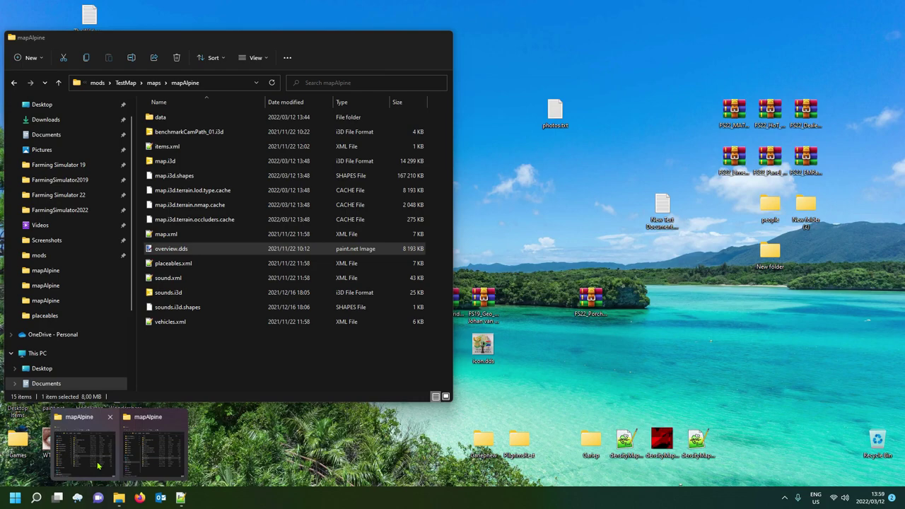
{"action": "left_click", "coordinate": [90, 449]}
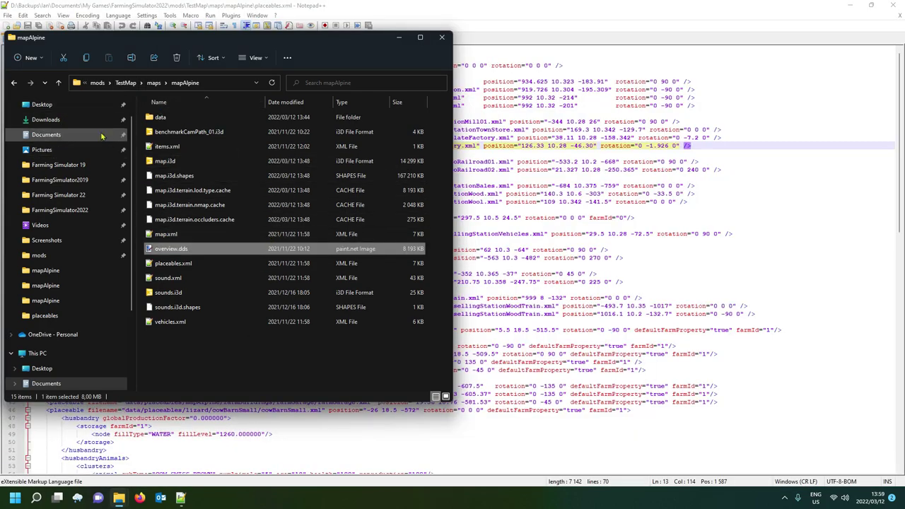
{"action": "mouse_move", "coordinate": [119, 499]}
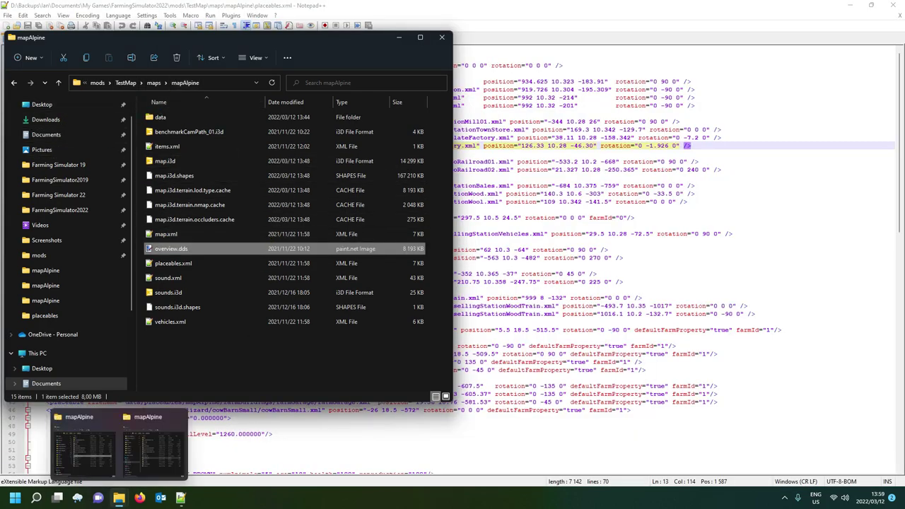
{"action": "left_click", "coordinate": [154, 446]}
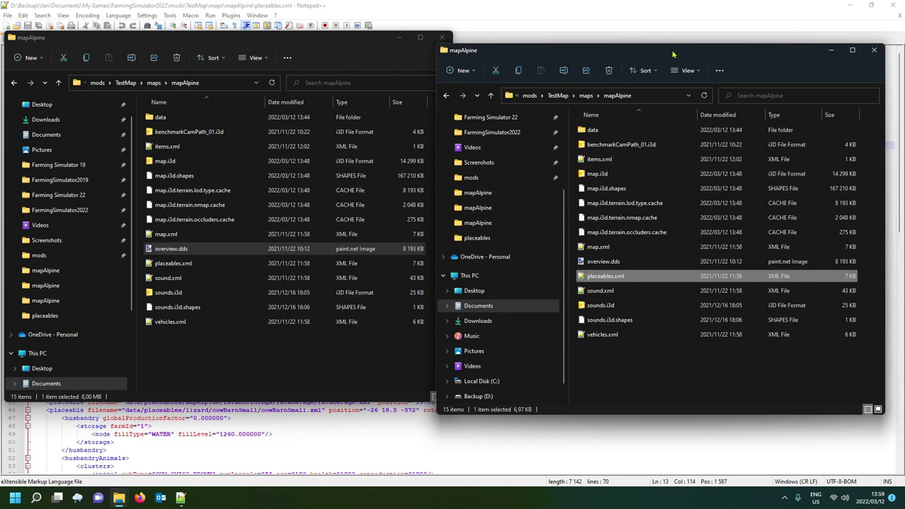
{"action": "key", "text": "super+Right"}
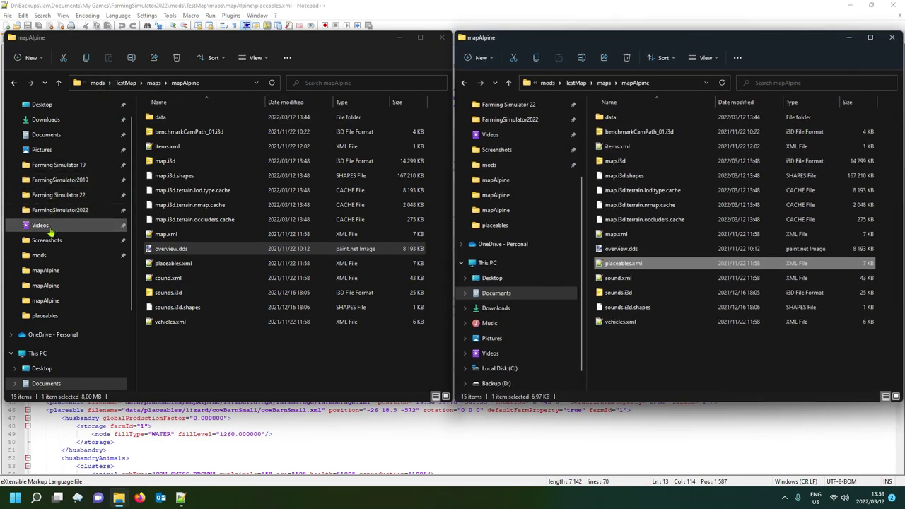
Step: Open placeables.xml from the Farming Simulator 22 install folder's data\maps\mapUS directory in Notepad++
{"action": "left_click", "coordinate": [60, 194]}
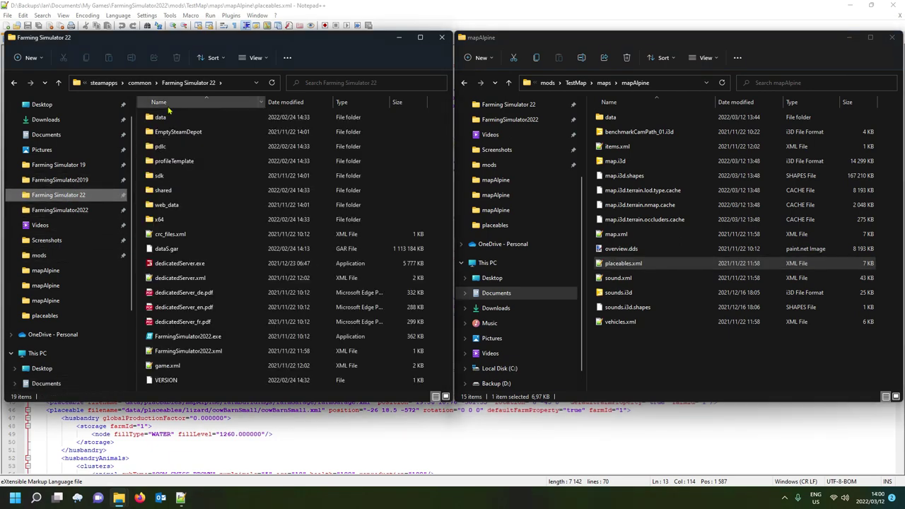
{"action": "double_click", "coordinate": [168, 118]}
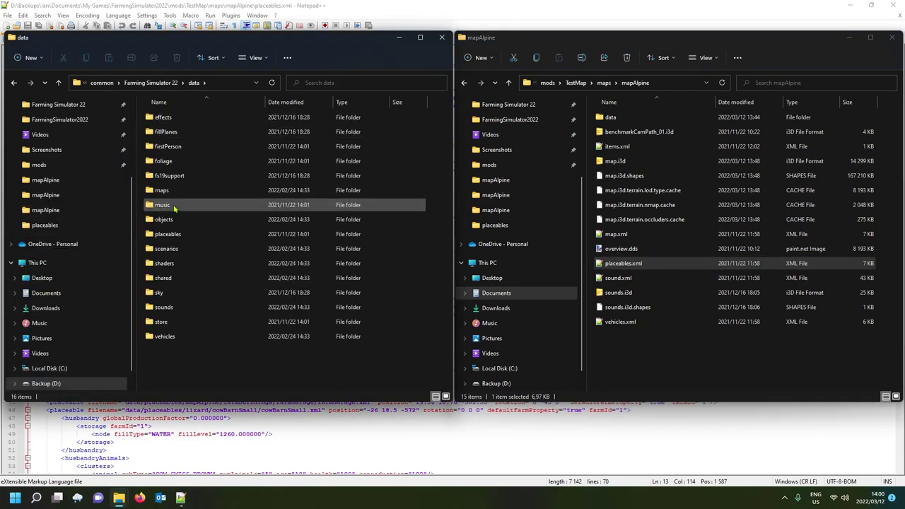
{"action": "double_click", "coordinate": [181, 192]}
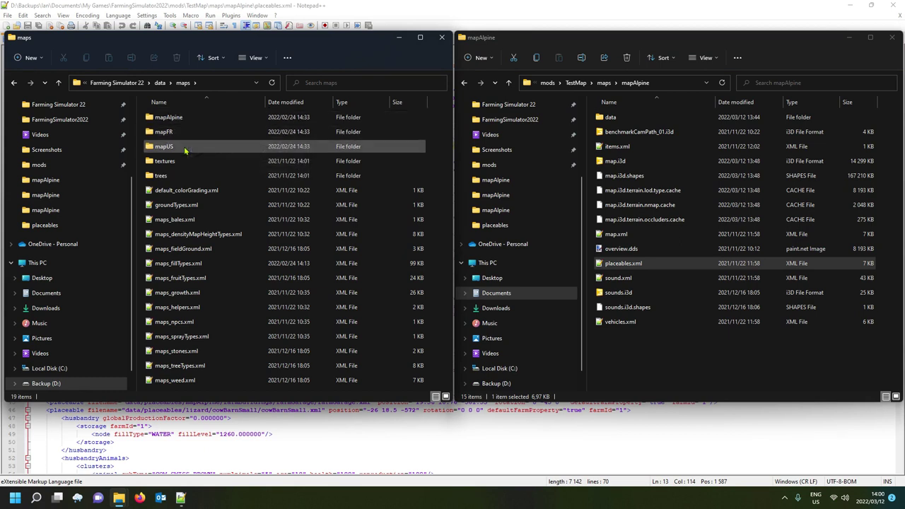
{"action": "double_click", "coordinate": [186, 147]}
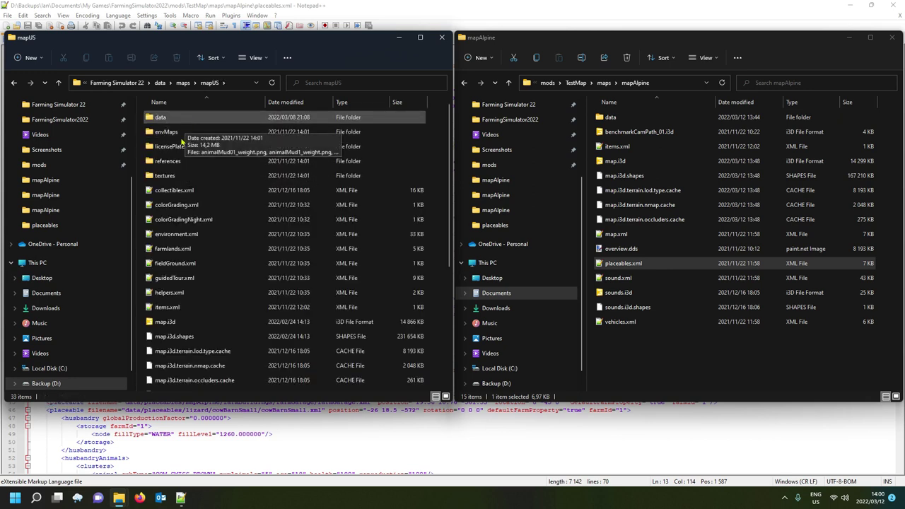
{"action": "scroll", "coordinate": [177, 235], "scroll_direction": "down", "scroll_amount": 3}
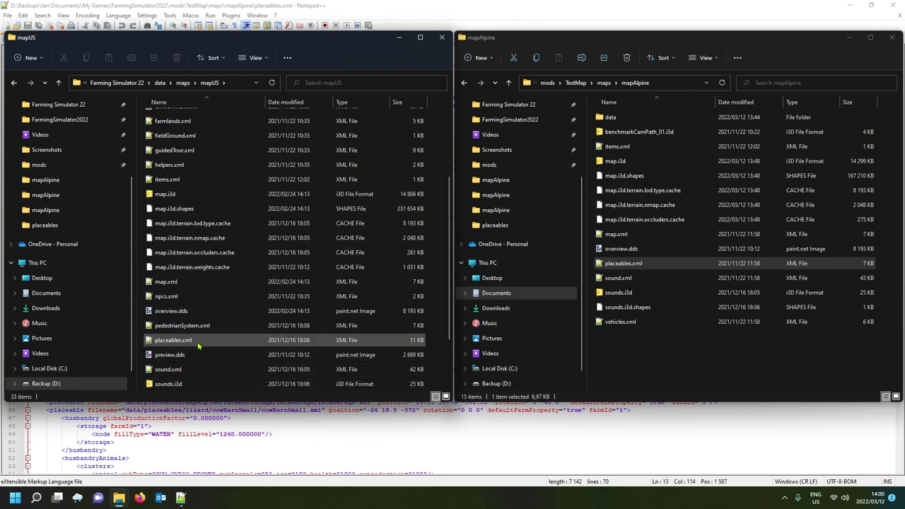
{"action": "double_click", "coordinate": [173, 340]}
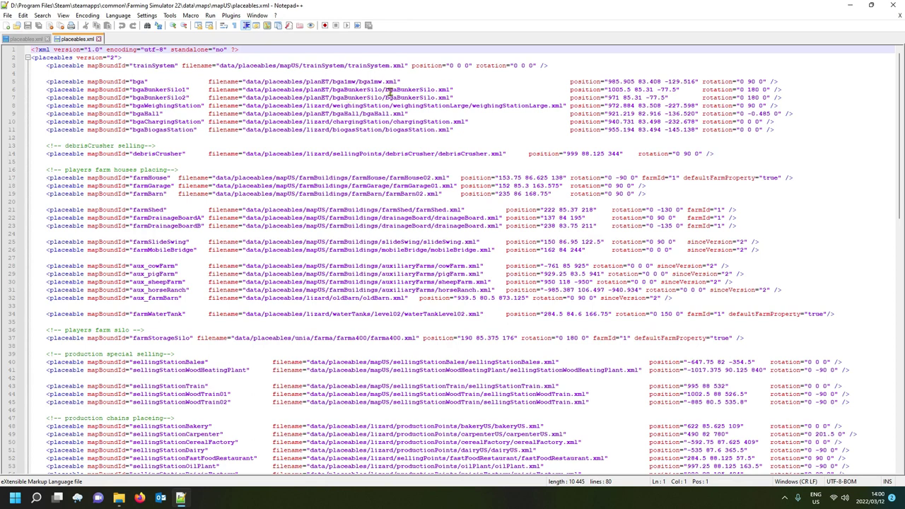
Step: Look through the mapUS placeables.xml from the debris crusher and farm building entries to the production chains and selling stations
{"action": "left_click", "coordinate": [418, 156]}
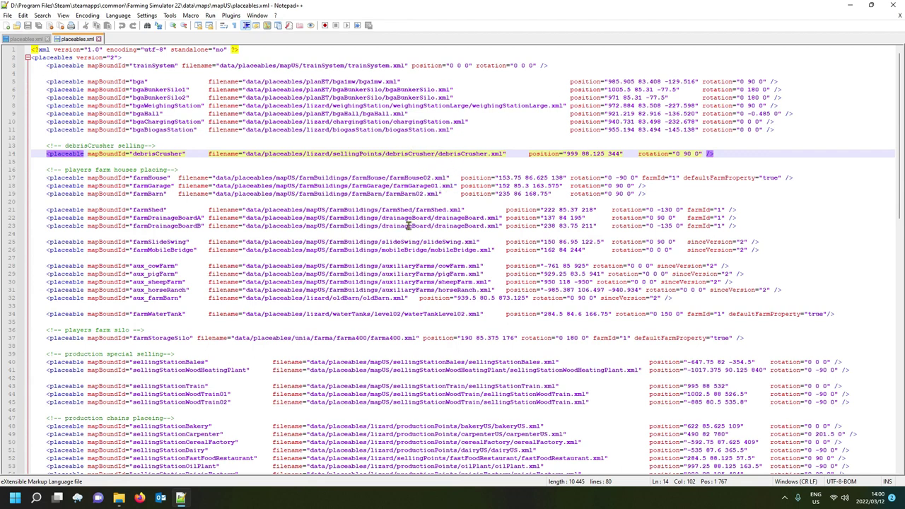
{"action": "left_click", "coordinate": [441, 242]}
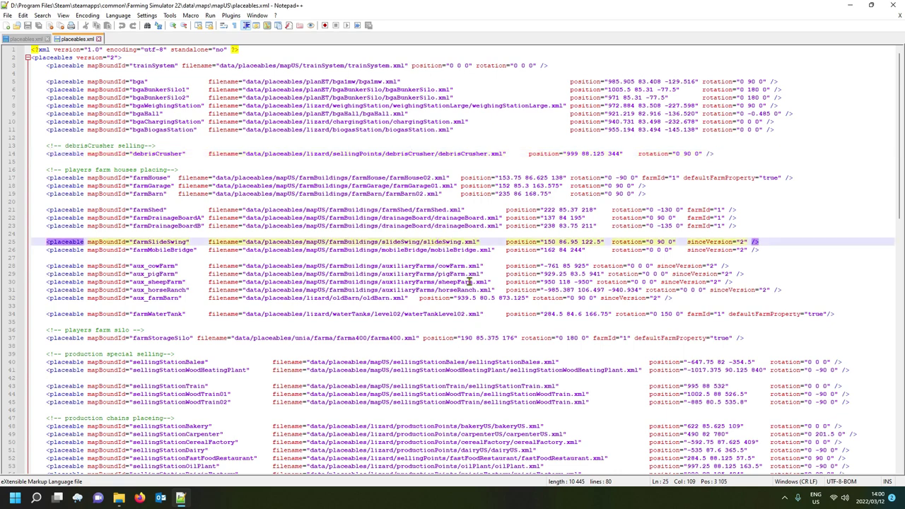
{"action": "scroll", "coordinate": [468, 282], "scroll_direction": "down", "scroll_amount": 3}
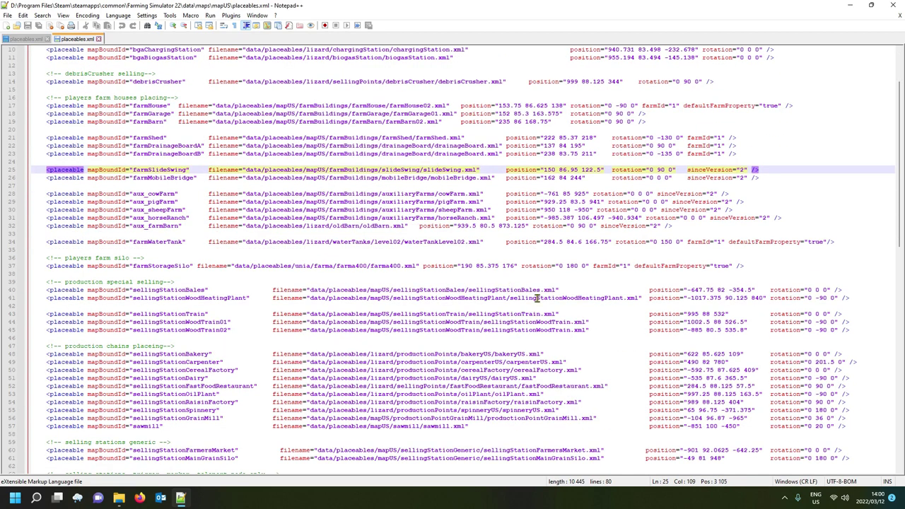
{"action": "scroll", "coordinate": [582, 309], "scroll_direction": "down", "scroll_amount": 3}
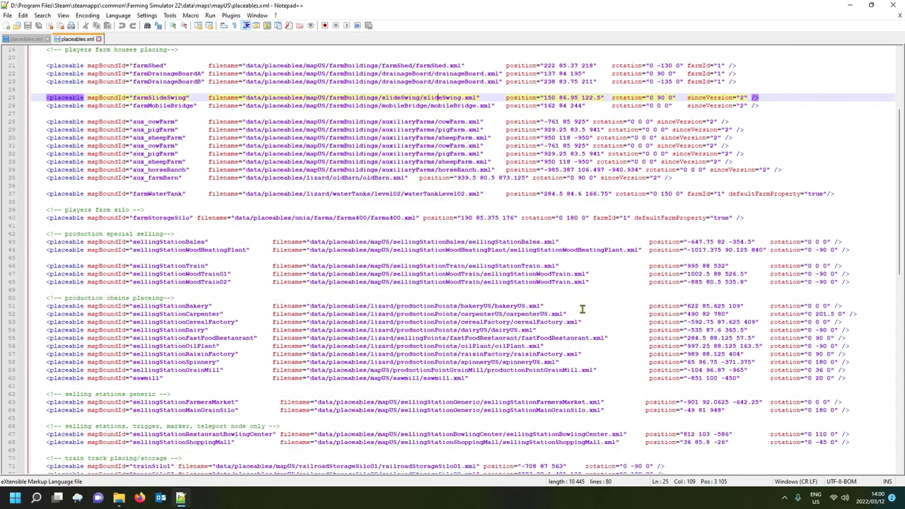
Step: Copy the sellingStationCerealFactory line from the production chains section of the mapUS placeables.xml
{"action": "left_click", "coordinate": [521, 283]}
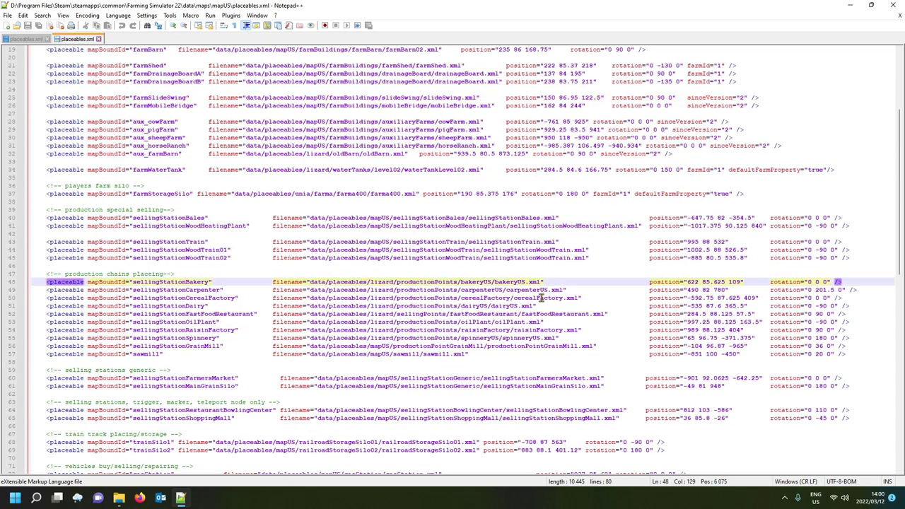
{"action": "left_click", "coordinate": [540, 295]}
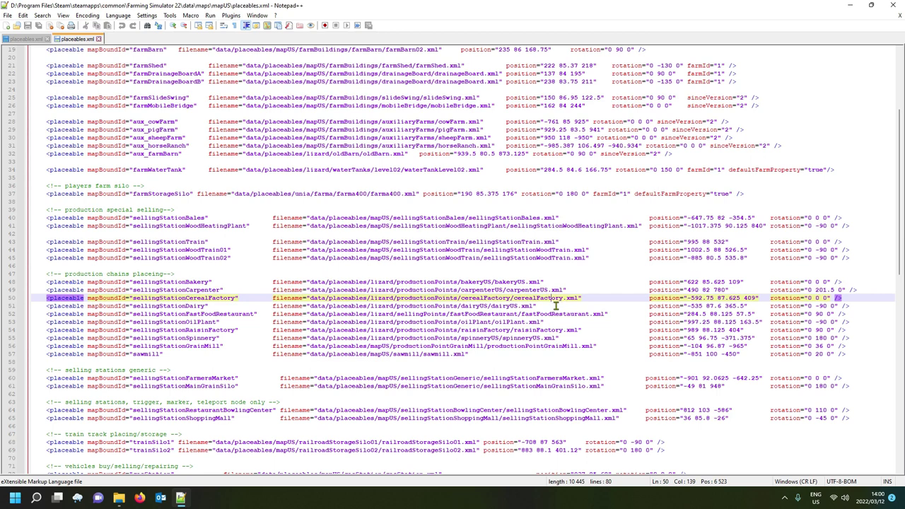
{"action": "left_click", "coordinate": [524, 288]}
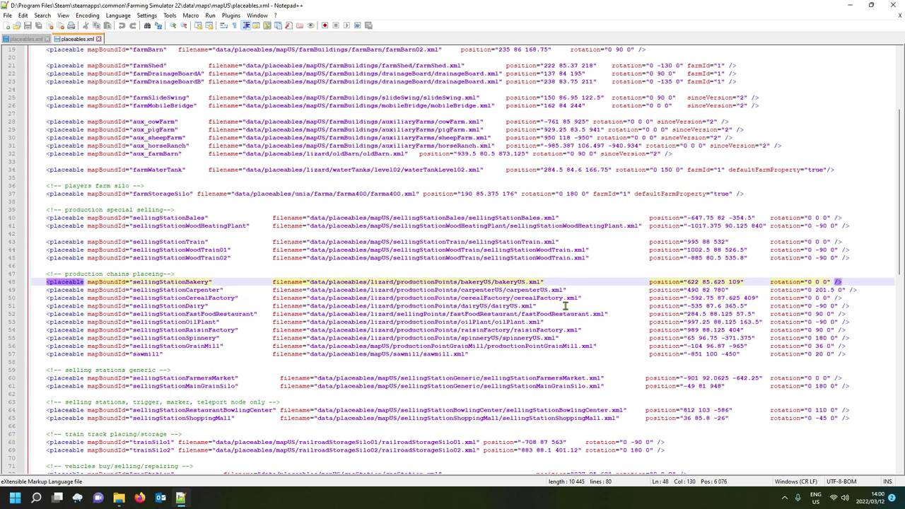
{"action": "left_click", "coordinate": [564, 306]}
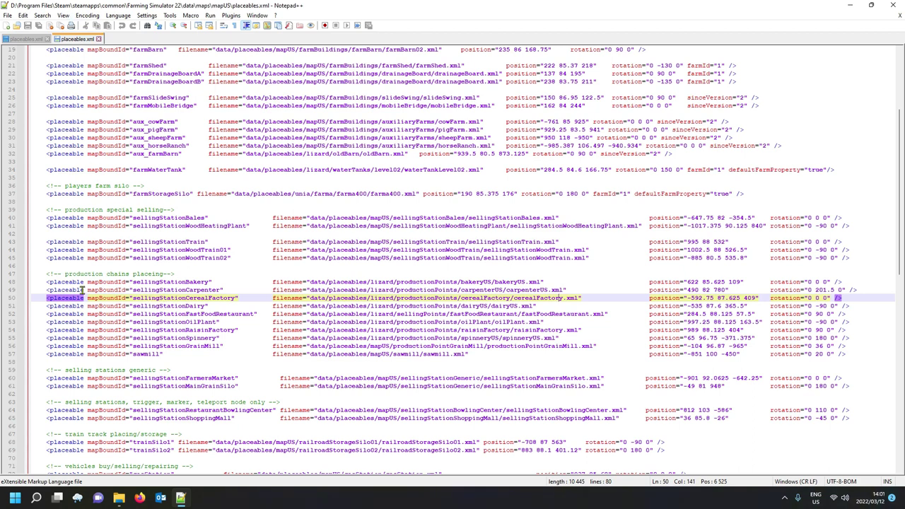
{"action": "left_click", "coordinate": [21, 300]}
{"action": "key", "text": "ctrl+c"}
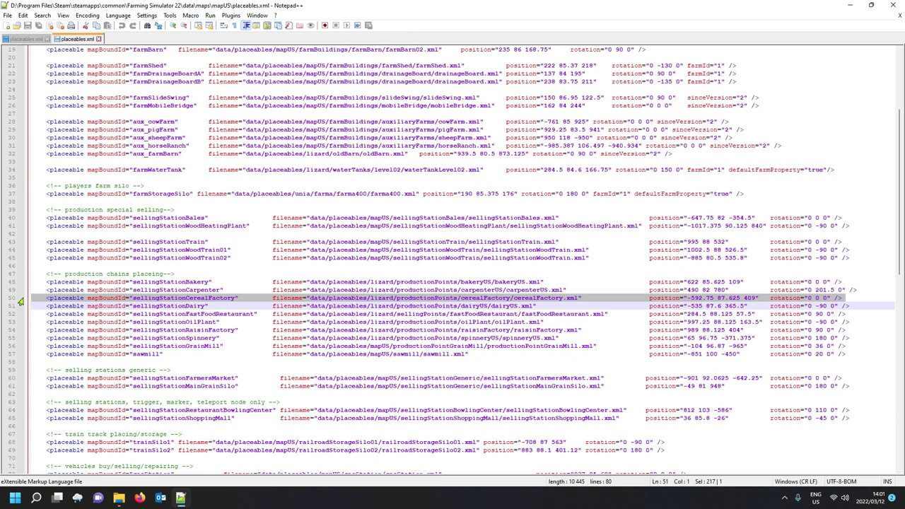
Step: Paste the cereal factory line into the TestMap placeables.xml below prodPointCheeseFactory, with a blank line on either side
{"action": "left_click", "coordinate": [24, 40]}
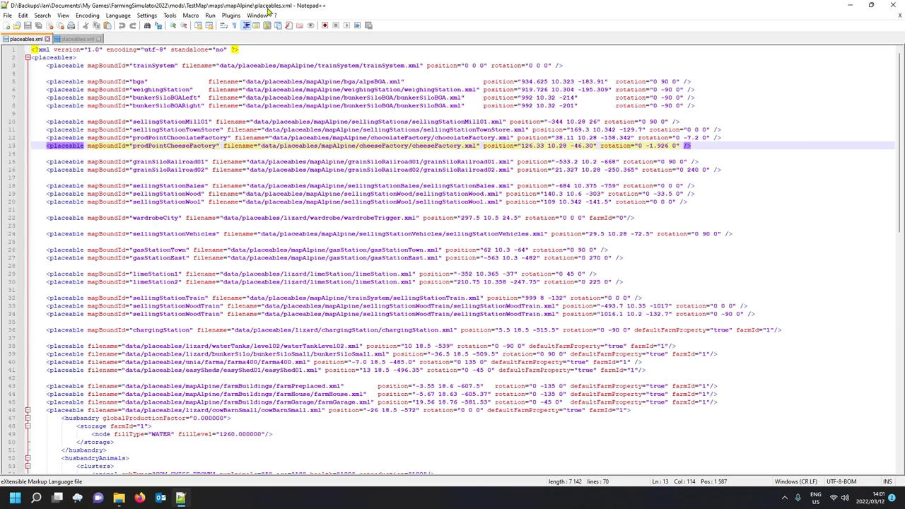
{"action": "left_click", "coordinate": [39, 154]}
{"action": "key", "text": "Return"}
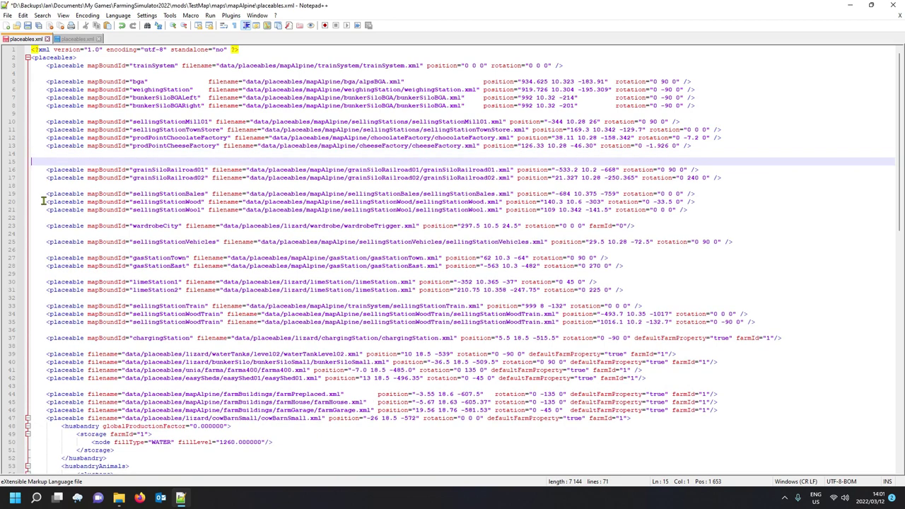
{"action": "key", "text": "Up"}
{"action": "key", "text": "Return"}
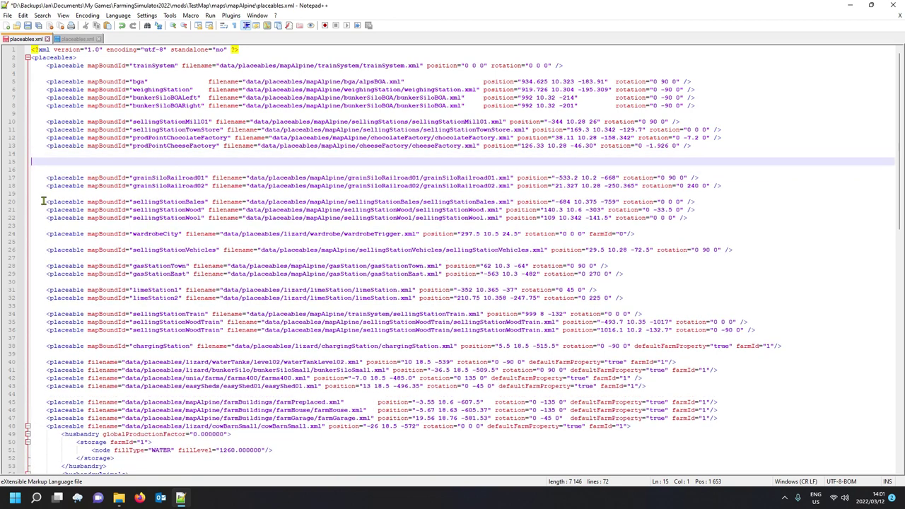
{"action": "key", "text": "ctrl+v"}
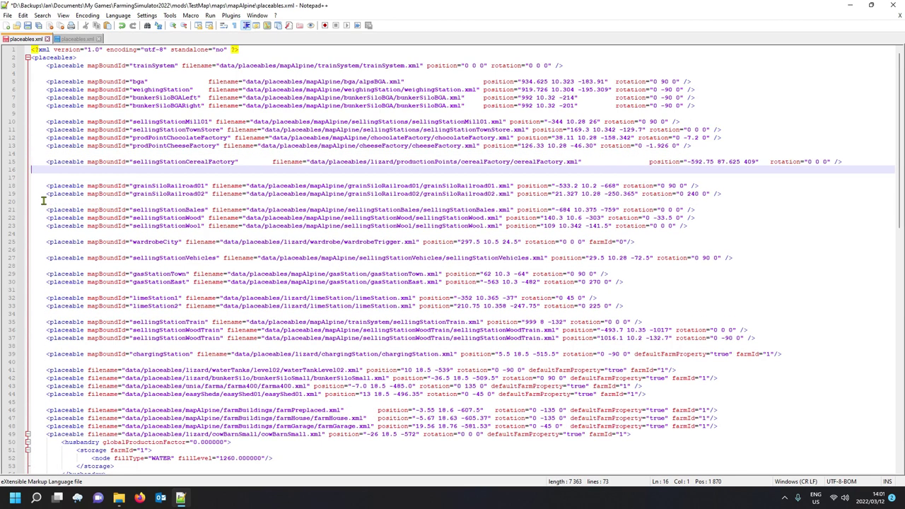
{"action": "key", "text": "Delete"}
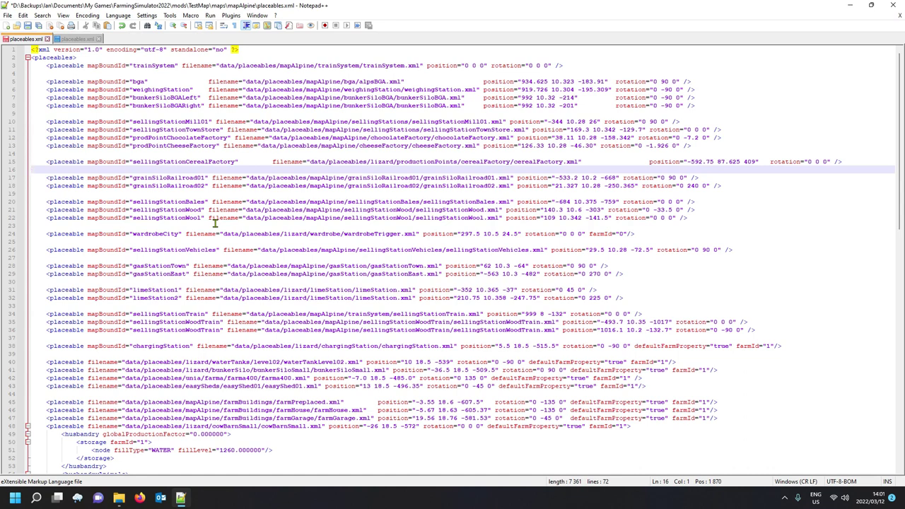
{"action": "left_click", "coordinate": [66, 166]}
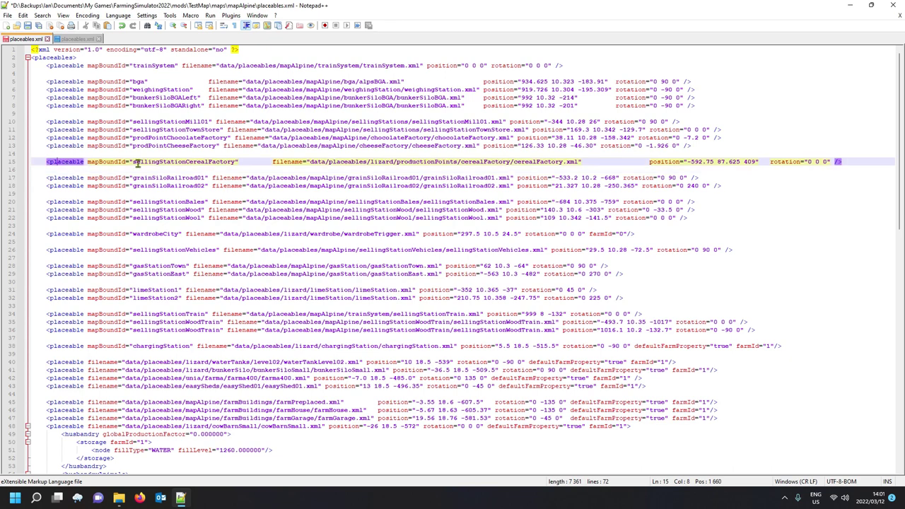
{"action": "left_click", "coordinate": [530, 165]}
Step: Switch to the mapUS File Explorer window and go to the base game's data\placeables folder
{"action": "mouse_move", "coordinate": [119, 498]}
{"action": "mouse_move", "coordinate": [88, 467]}
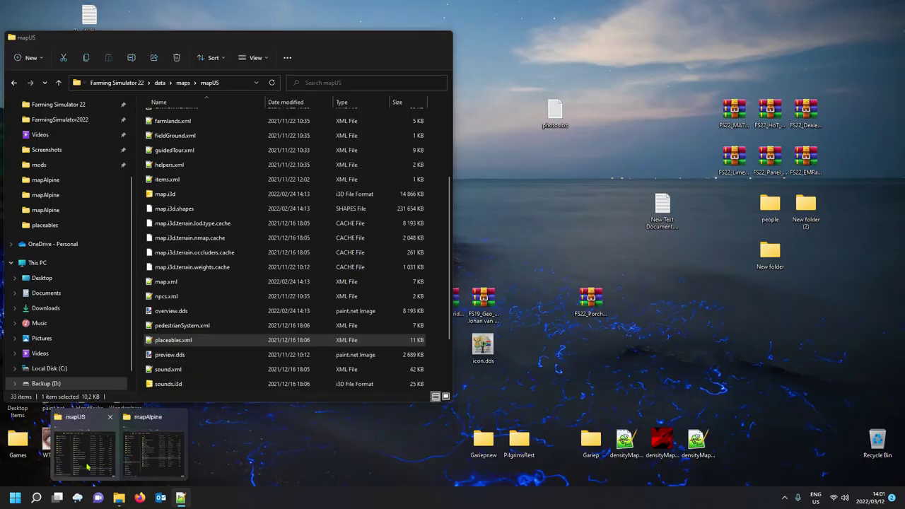
{"action": "left_click", "coordinate": [88, 467]}
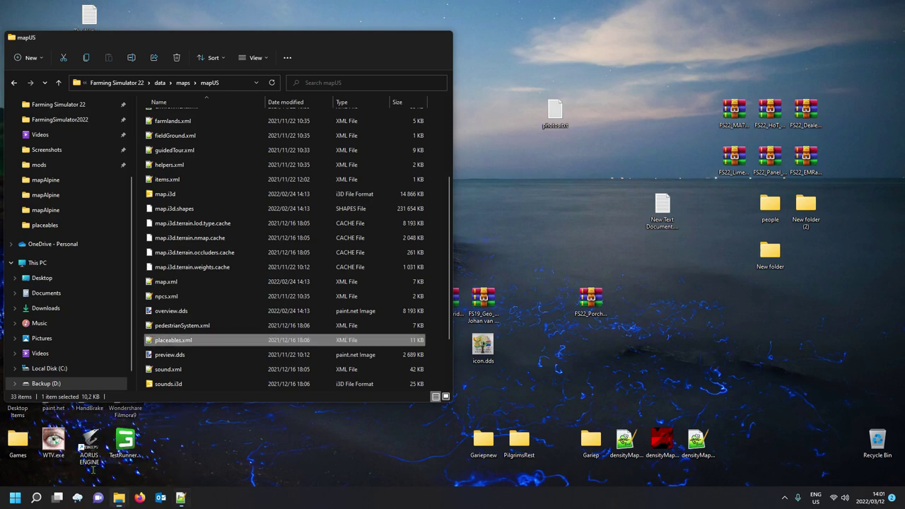
{"action": "left_click", "coordinate": [183, 83]}
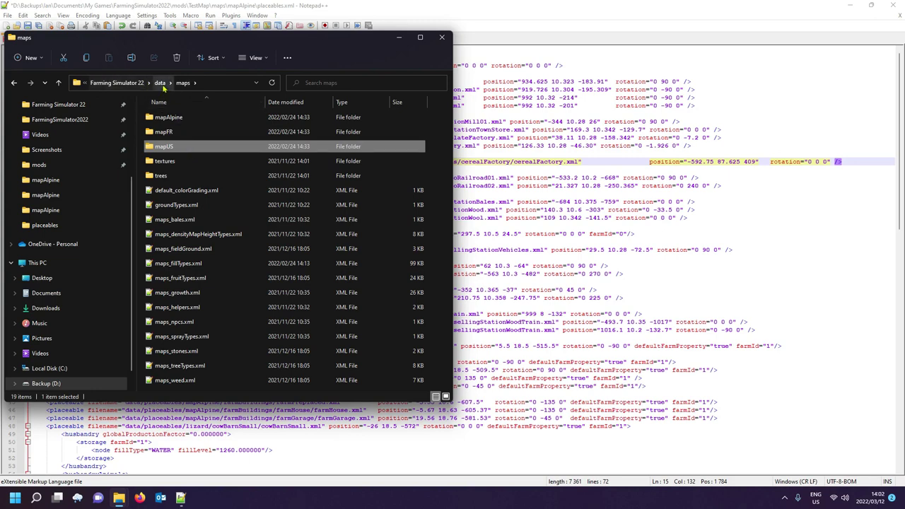
{"action": "left_click", "coordinate": [159, 83]}
{"action": "double_click", "coordinate": [175, 235]}
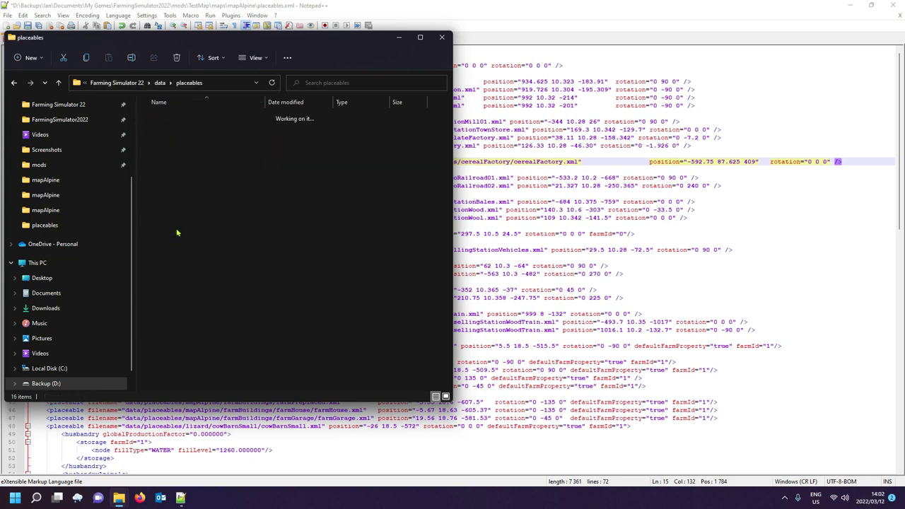
Step: Check the contents of the mapUS placeables folder and return to the placeables folder
{"action": "double_click", "coordinate": [185, 214]}
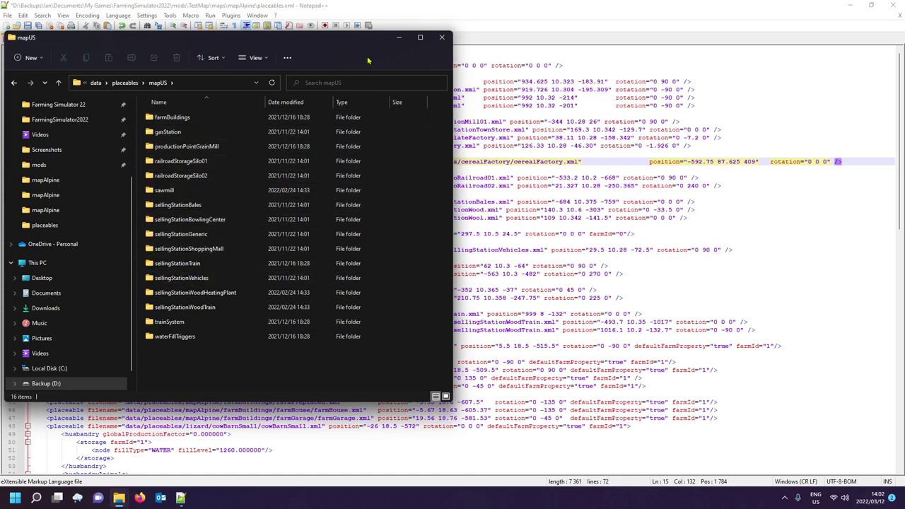
{"action": "left_click_drag", "start_coordinate": [359, 36], "coordinate": [420, 85]}
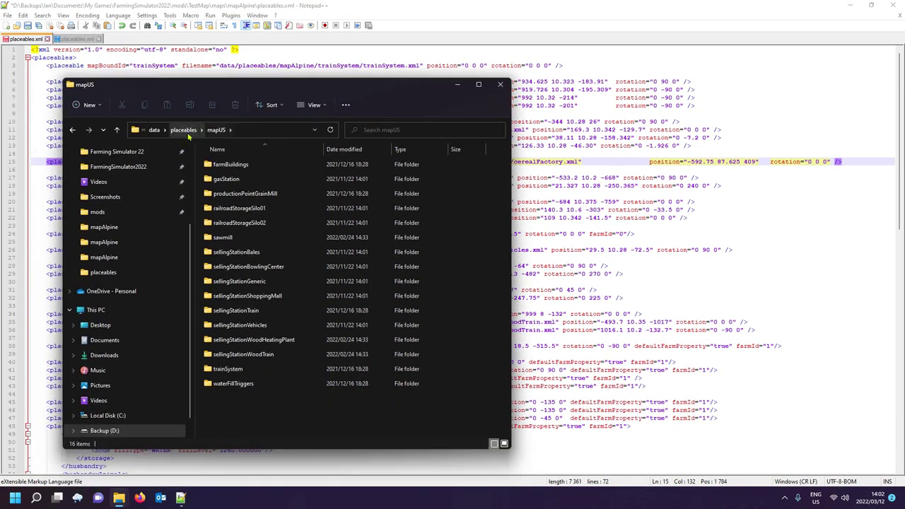
{"action": "left_click", "coordinate": [185, 129]}
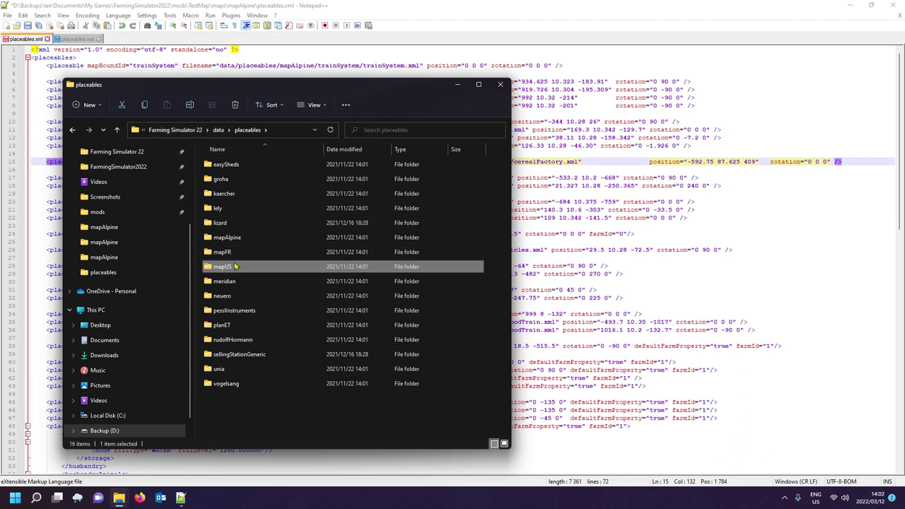
Step: Open the lizard\productionPoints\cerealFactory folder inside placeables
{"action": "double_click", "coordinate": [236, 223]}
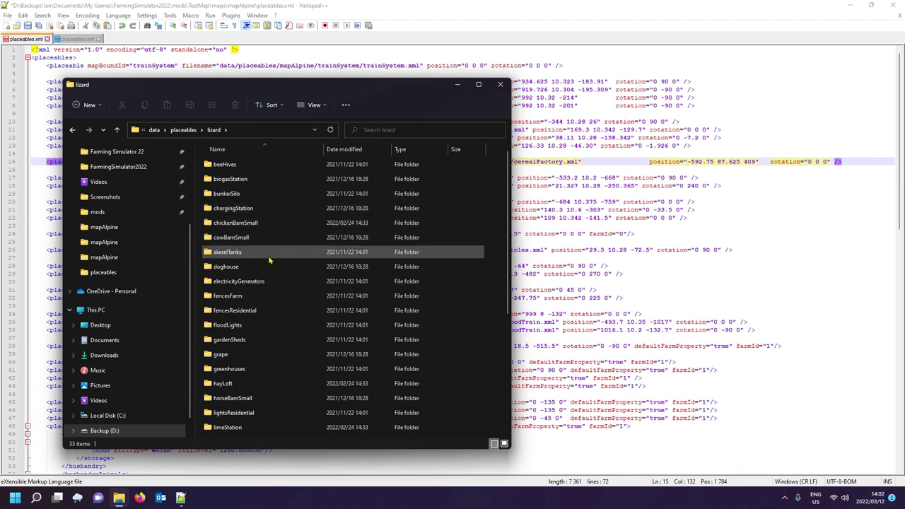
{"action": "left_click_drag", "start_coordinate": [332, 88], "coordinate": [388, 97]}
{"action": "scroll", "coordinate": [285, 283], "scroll_direction": "down", "scroll_amount": 2}
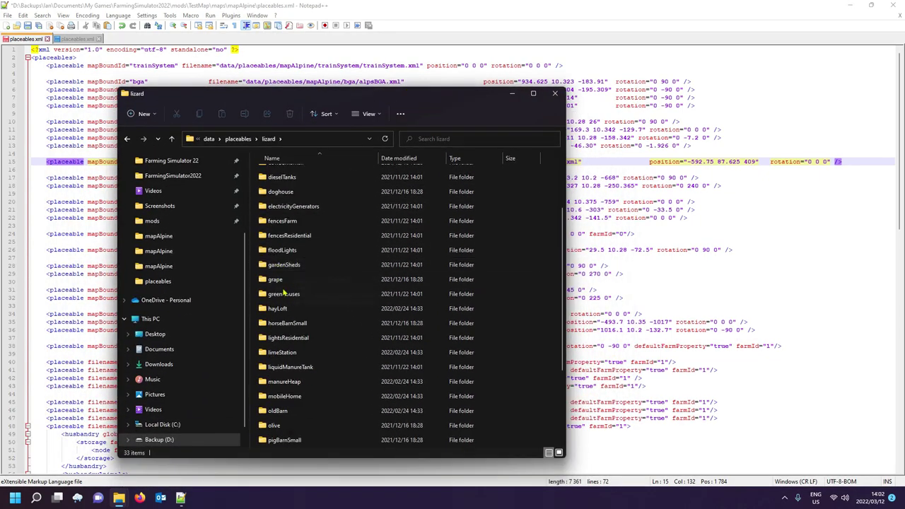
{"action": "scroll", "coordinate": [290, 378], "scroll_direction": "down", "scroll_amount": 2}
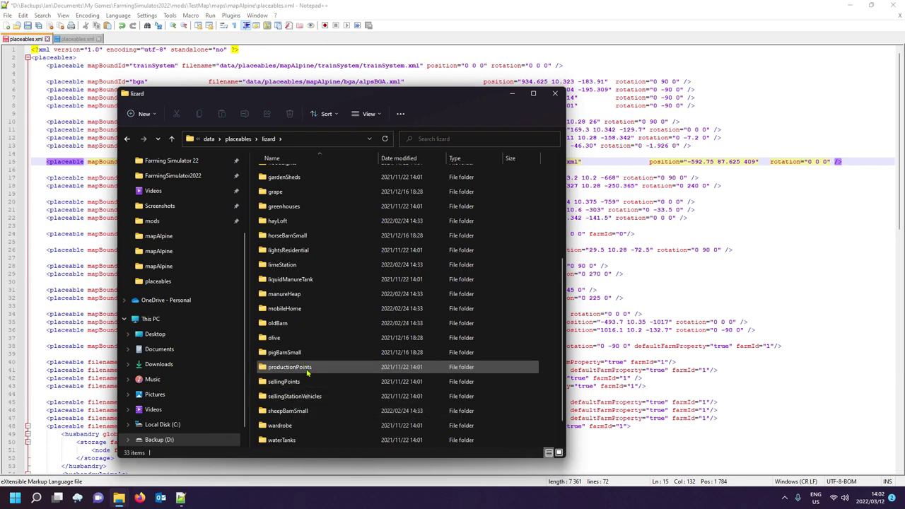
{"action": "double_click", "coordinate": [307, 368]}
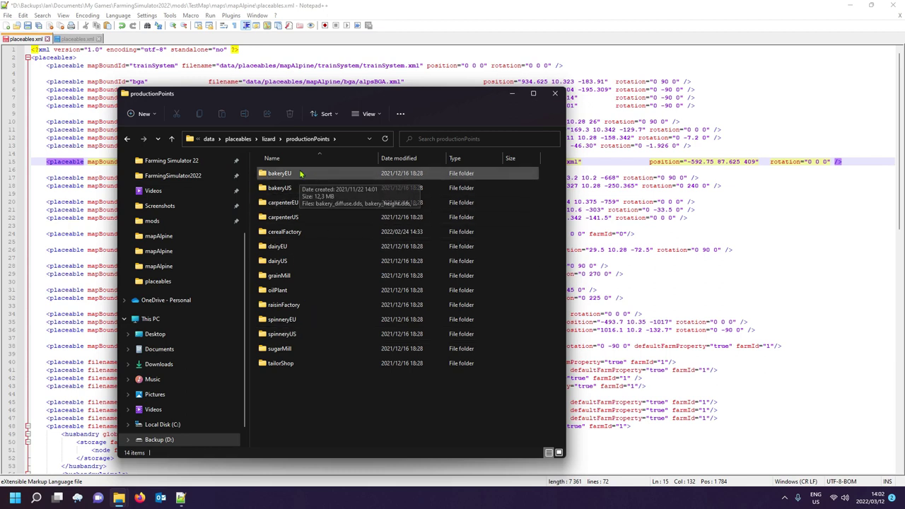
{"action": "double_click", "coordinate": [310, 232]}
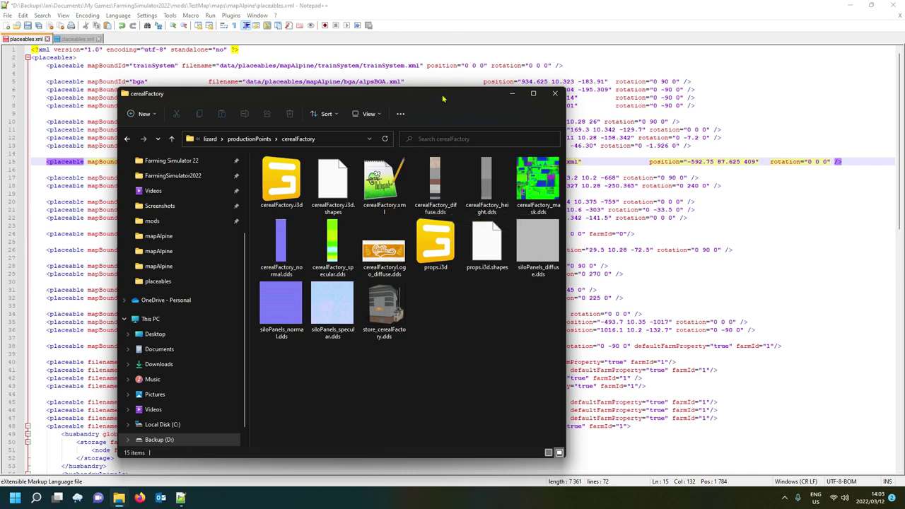
Step: Copy cerealFactory.xml from the base game's cerealFactory folder
{"action": "left_click_drag", "start_coordinate": [443, 99], "coordinate": [440, 61]}
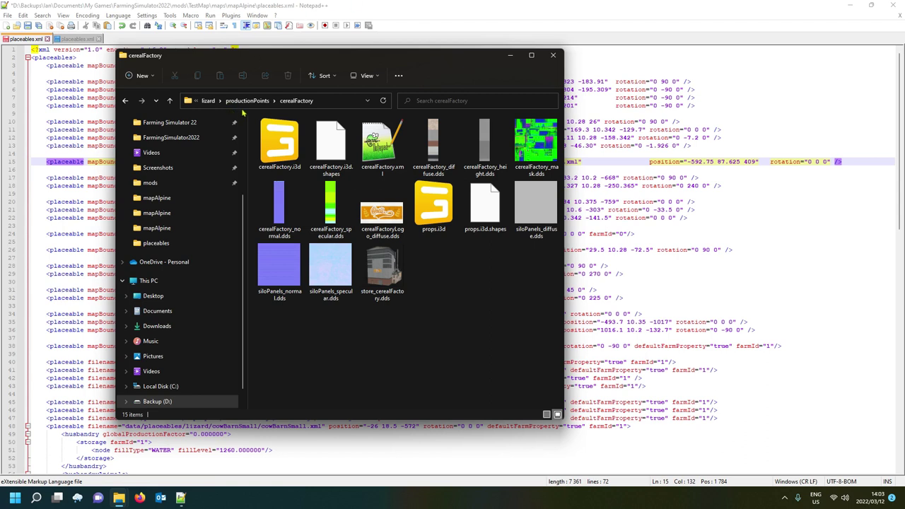
{"action": "left_click", "coordinate": [292, 103]}
{"action": "left_click", "coordinate": [386, 148]}
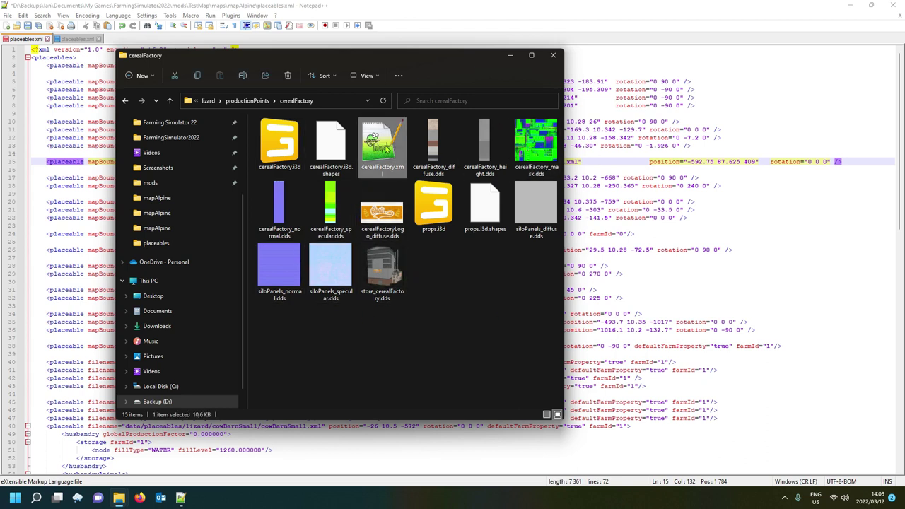
{"action": "left_click", "coordinate": [458, 272]}
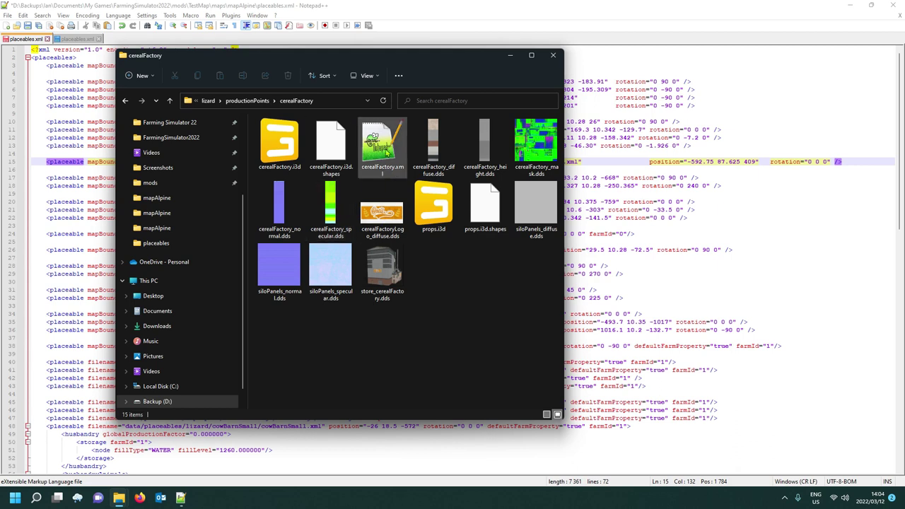
{"action": "left_click", "coordinate": [382, 145]}
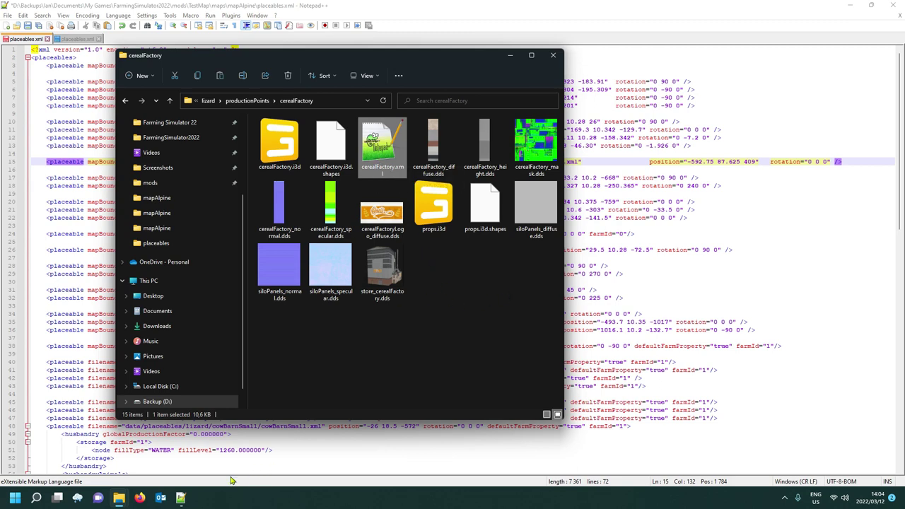
Step: Create a new folder named xml in the TestMap mod's maps\mapAlpine folder
{"action": "mouse_move", "coordinate": [120, 499]}
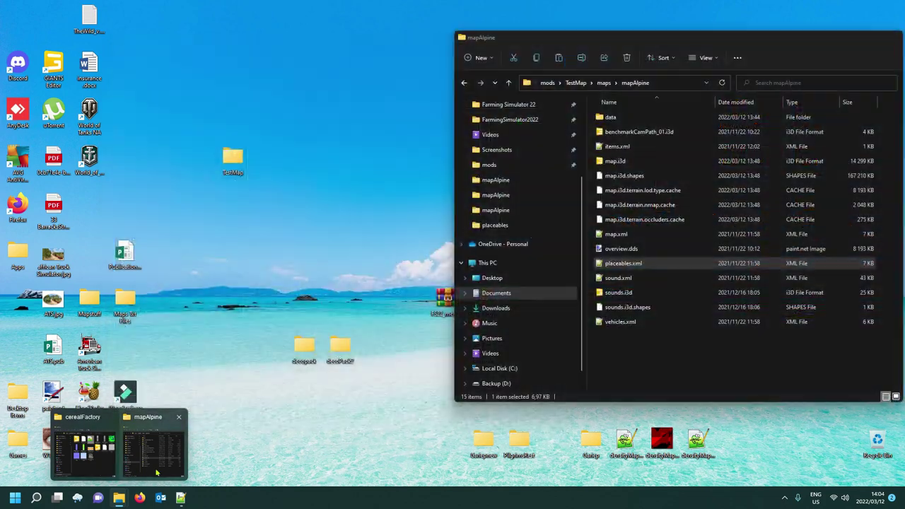
{"action": "left_click", "coordinate": [152, 445]}
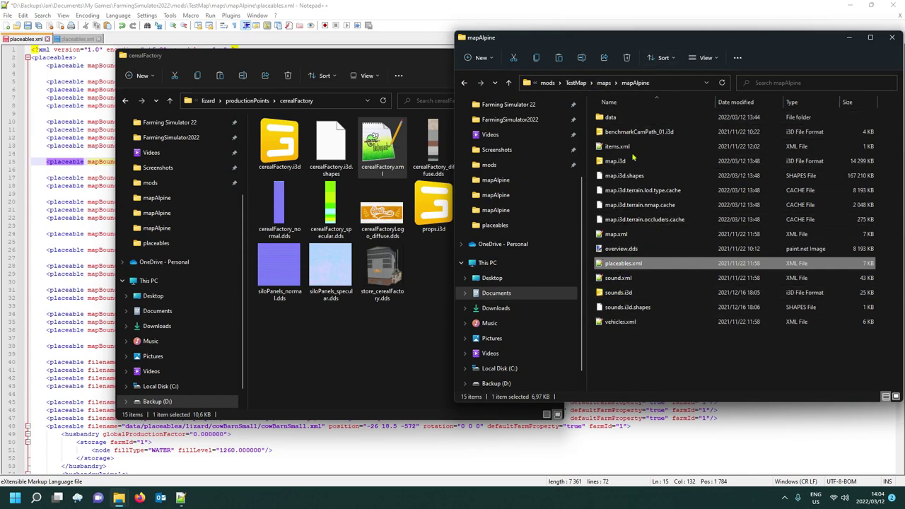
{"action": "left_click", "coordinate": [618, 365]}
{"action": "right_click", "coordinate": [619, 368]}
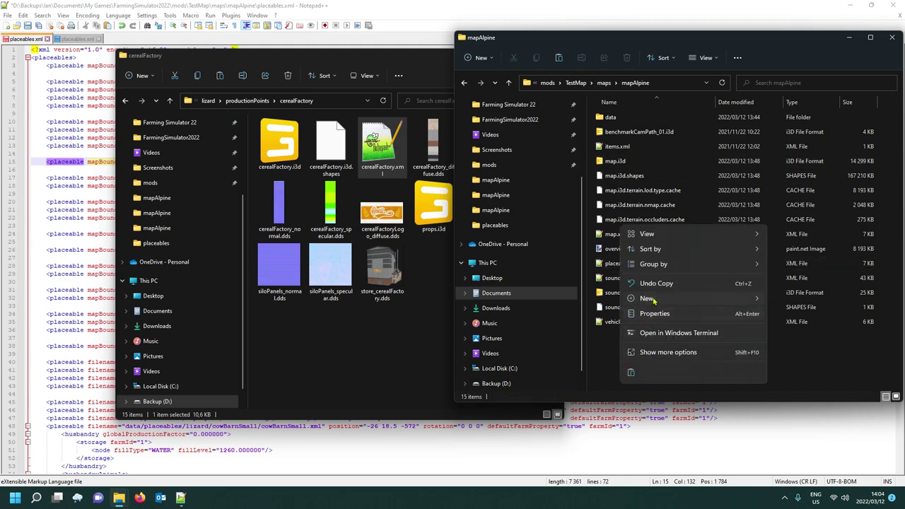
{"action": "mouse_move", "coordinate": [648, 299]}
{"action": "left_click", "coordinate": [776, 300]}
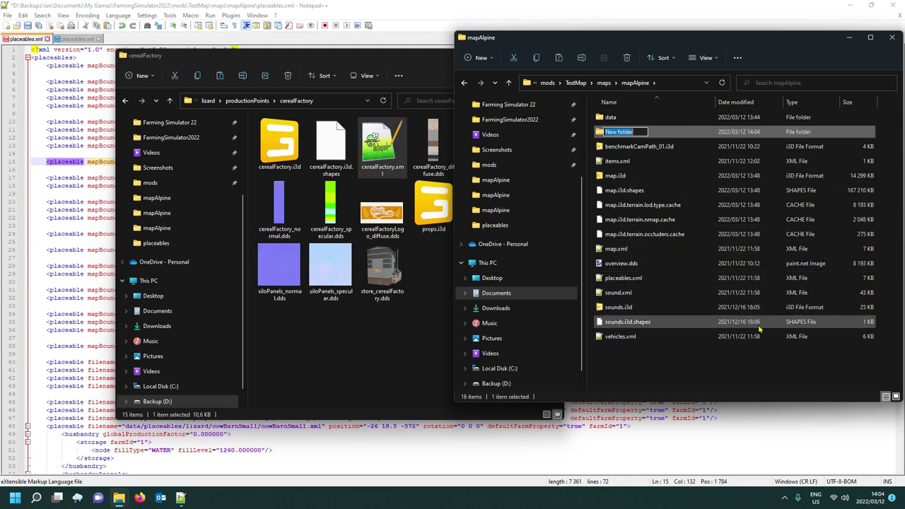
{"action": "type", "text": "xml"}
{"action": "key", "text": "Return"}
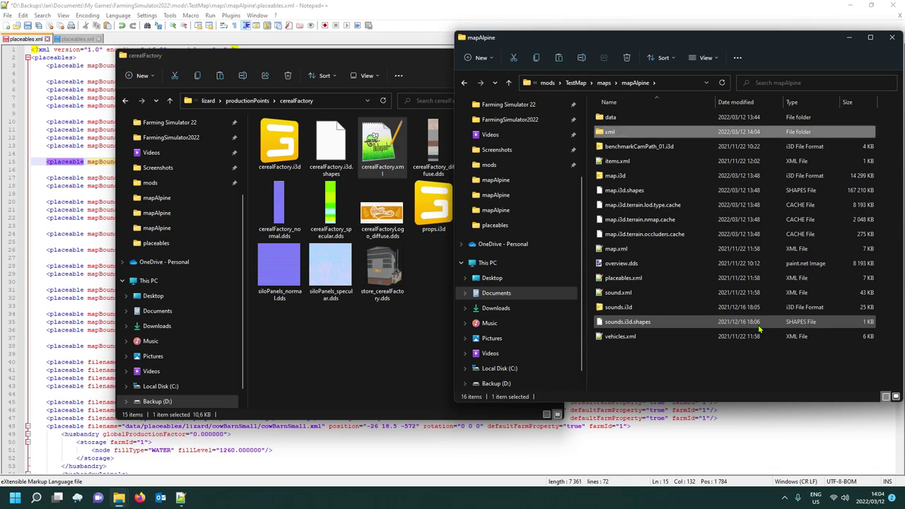
Step: Paste cerealFactory.xml into the mod's new xml folder and return to the base game's cerealFactory window
{"action": "double_click", "coordinate": [660, 133]}
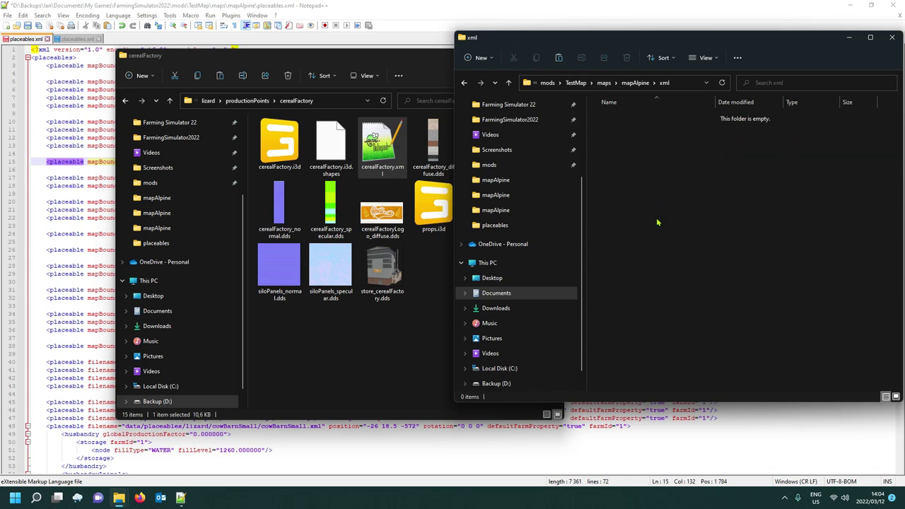
{"action": "key", "text": "ctrl+v"}
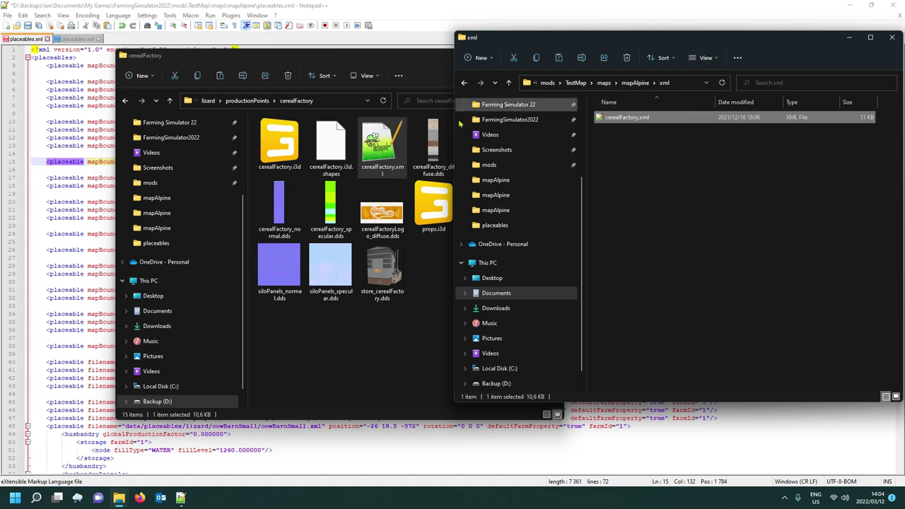
{"action": "left_click", "coordinate": [322, 343]}
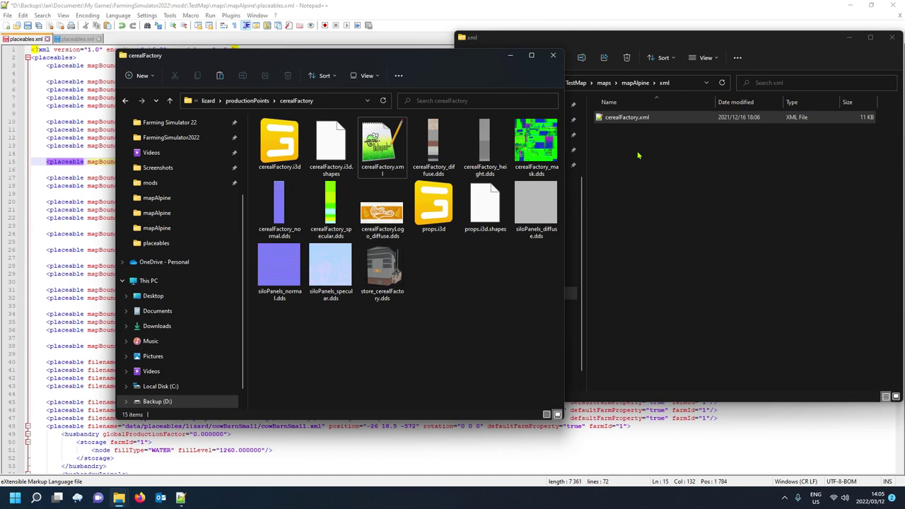
Step: Open the copied cerealFactory.xml from the mod's xml folder in Notepad++
{"action": "left_click", "coordinate": [637, 44]}
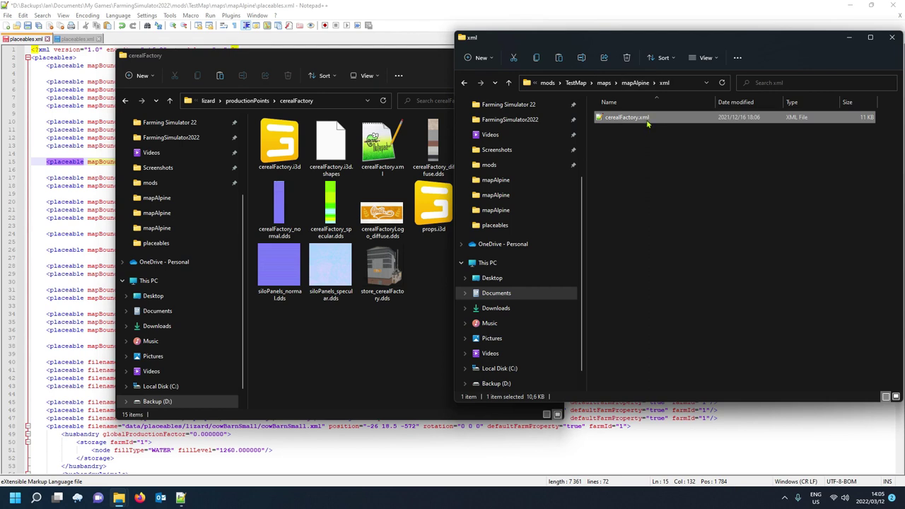
{"action": "left_click", "coordinate": [650, 267]}
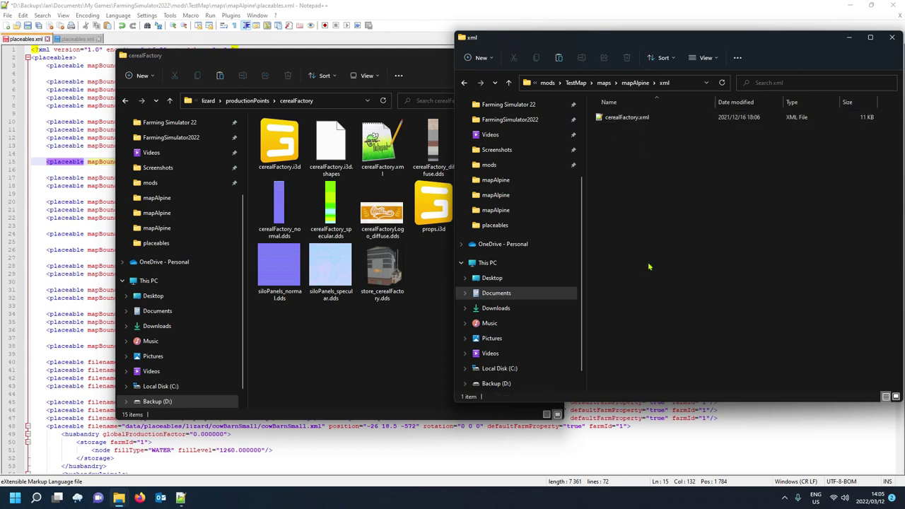
{"action": "double_click", "coordinate": [625, 119]}
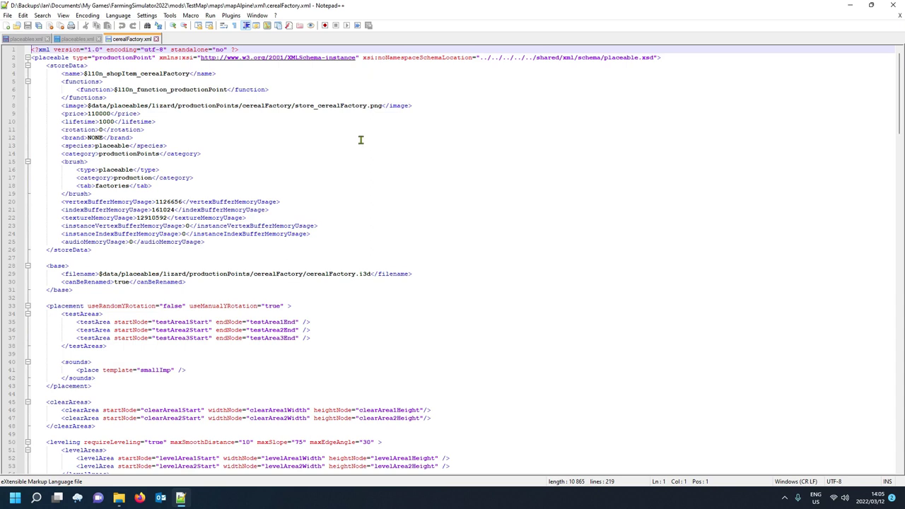
Step: Change the store item's name in storeData from the localisation key to Roy'Cereals
{"action": "left_click", "coordinate": [72, 67]}
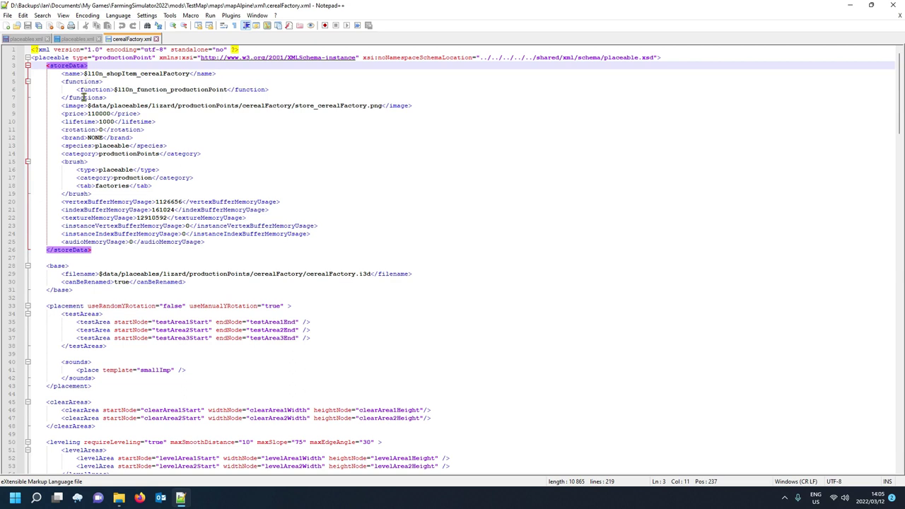
{"action": "left_click", "coordinate": [84, 81]}
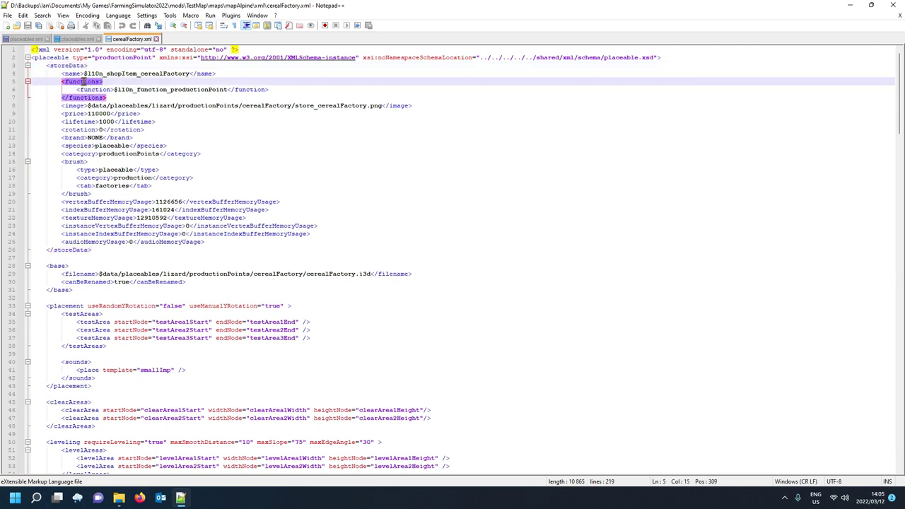
{"action": "left_click", "coordinate": [75, 73]}
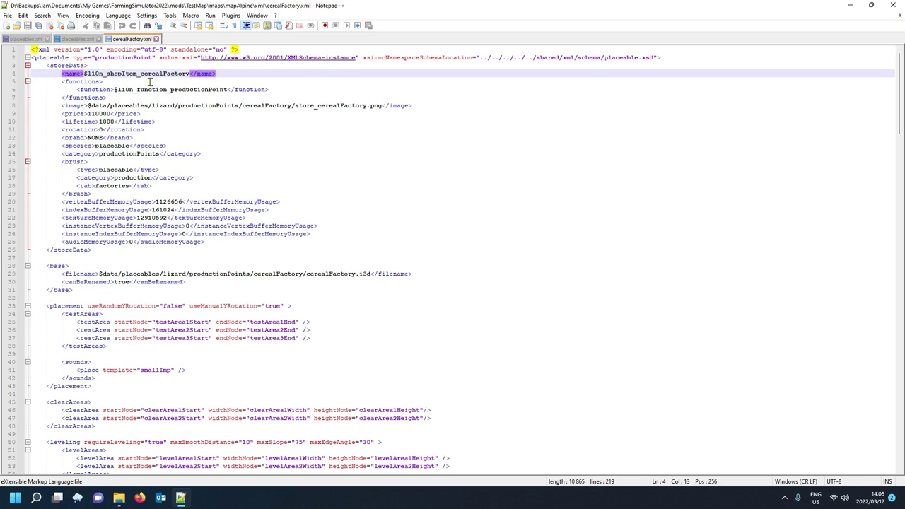
{"action": "key", "text": "Right"}
{"action": "key", "text": "Right"}
{"action": "key", "text": "Right"}
{"action": "key", "text": "Right"}
{"action": "key", "text": "Right"}
{"action": "key", "text": "Right"}
{"action": "key", "text": "Right"}
{"action": "key", "text": "Right"}
{"action": "key", "text": "Right"}
{"action": "key", "text": "Right"}
{"action": "key", "text": "Right"}
{"action": "key", "text": "Right"}
{"action": "key", "text": "Right"}
{"action": "key", "text": "Right"}
{"action": "key", "text": "Right"}
{"action": "key", "text": "Right"}
{"action": "key", "text": "Right"}
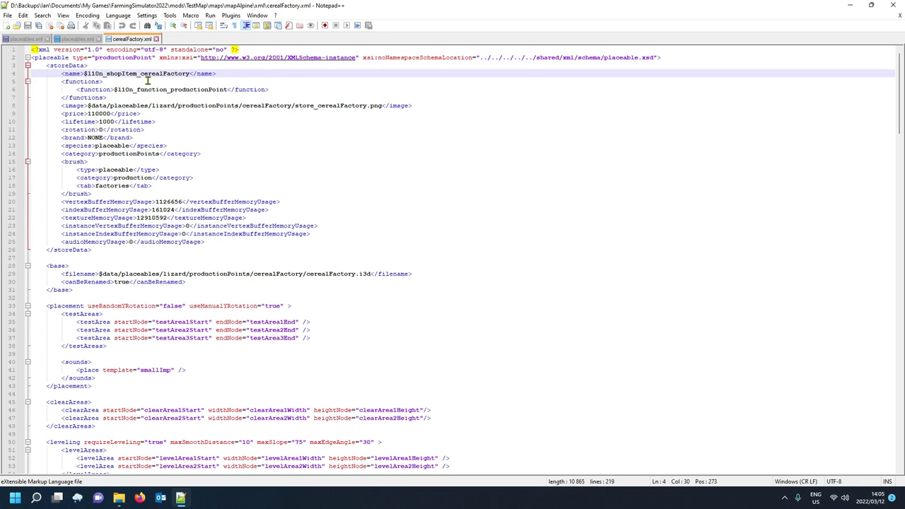
{"action": "key", "text": "shift+Left"}
{"action": "key", "text": "shift+Left"}
{"action": "key", "text": "shift+Left"}
{"action": "key", "text": "shift+Left"}
{"action": "key", "text": "shift+Left"}
{"action": "key", "text": "shift+Left"}
{"action": "key", "text": "shift+Left"}
{"action": "key", "text": "shift+Left"}
{"action": "key", "text": "shift+Left"}
{"action": "key", "text": "shift+Left"}
{"action": "key", "text": "shift+Left"}
{"action": "key", "text": "shift+Left"}
{"action": "key", "text": "shift+Left"}
{"action": "key", "text": "shift+Left"}
{"action": "key", "text": "shift+Left"}
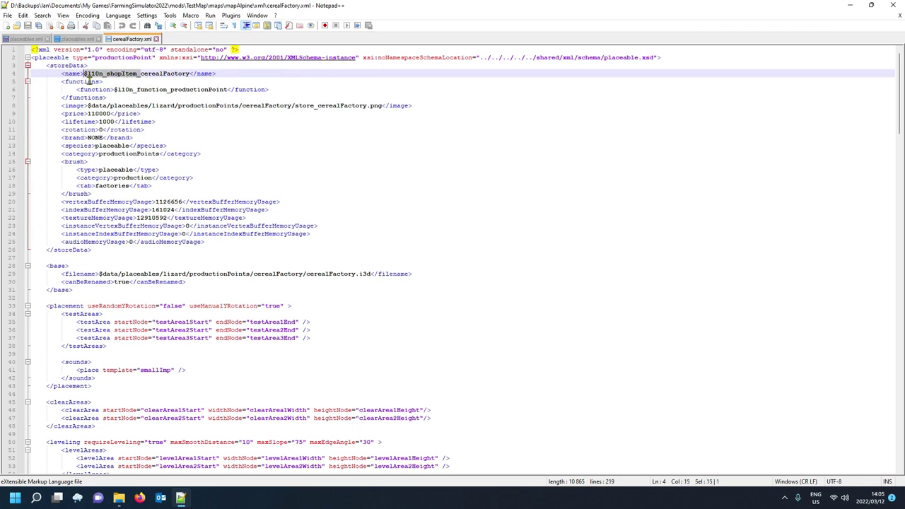
{"action": "type", "text": "Roy"}
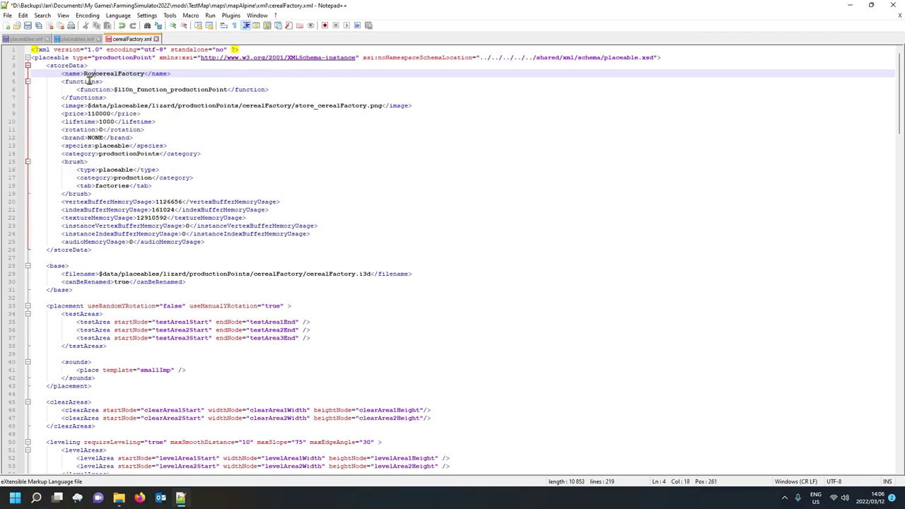
{"action": "type", "text": "'s"}
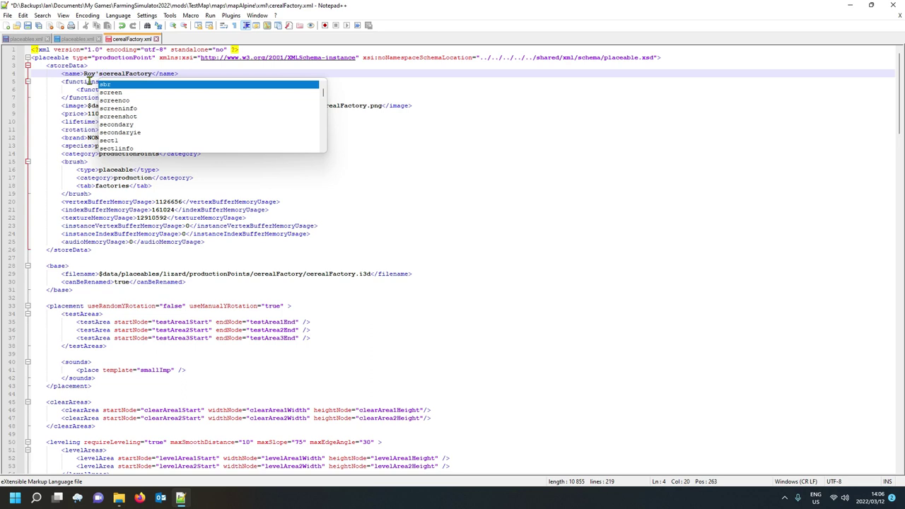
{"action": "key", "text": "BackSpace"}
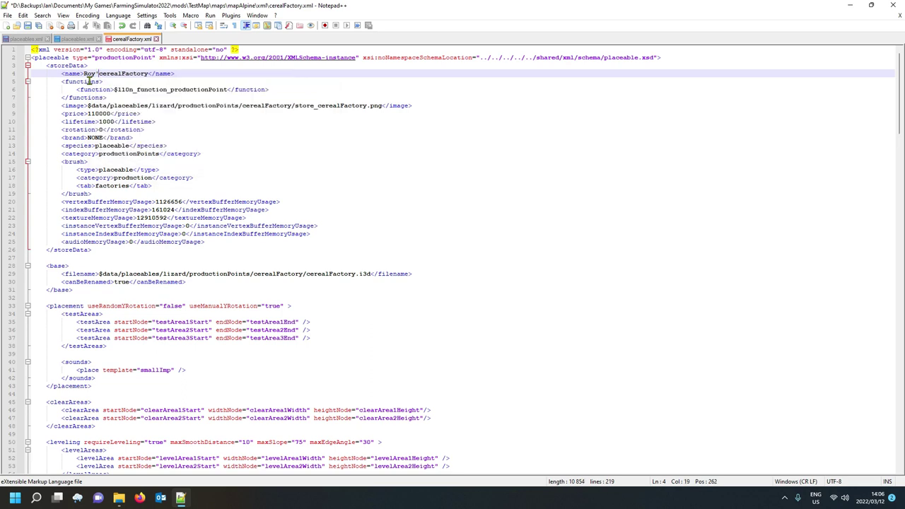
{"action": "key", "text": "Delete"}
{"action": "type", "text": "C"}
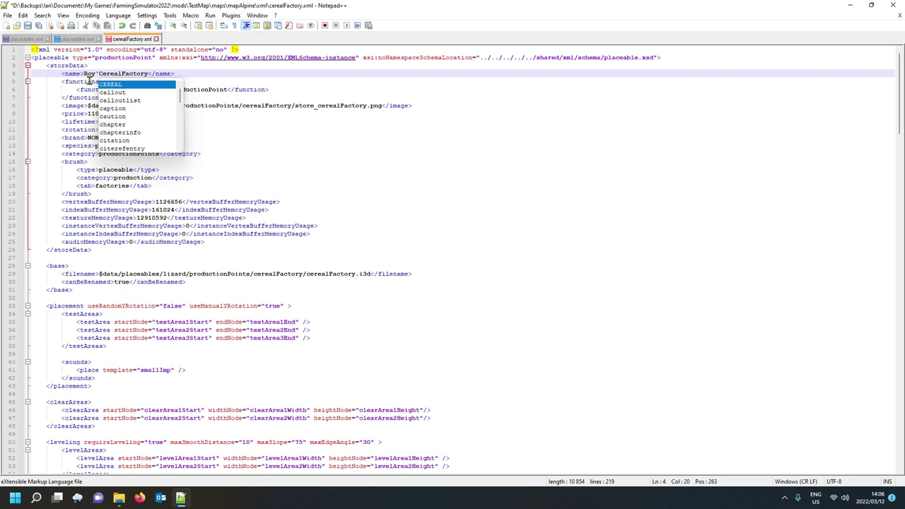
{"action": "key", "text": "Right"}
{"action": "key", "text": "Right"}
{"action": "key", "text": "Right"}
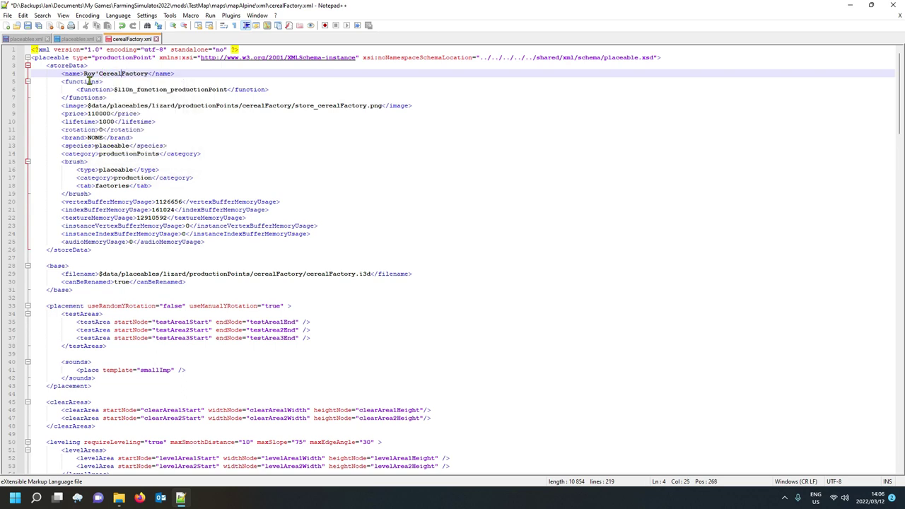
{"action": "type", "text": "s"}
{"action": "key", "text": "Delete"}
{"action": "key", "text": "Delete"}
{"action": "key", "text": "Delete"}
{"action": "key", "text": "Delete"}
{"action": "key", "text": "Delete"}
{"action": "key", "text": "Delete"}
{"action": "key", "text": "Delete"}
{"action": "left_click", "coordinate": [76, 83]}
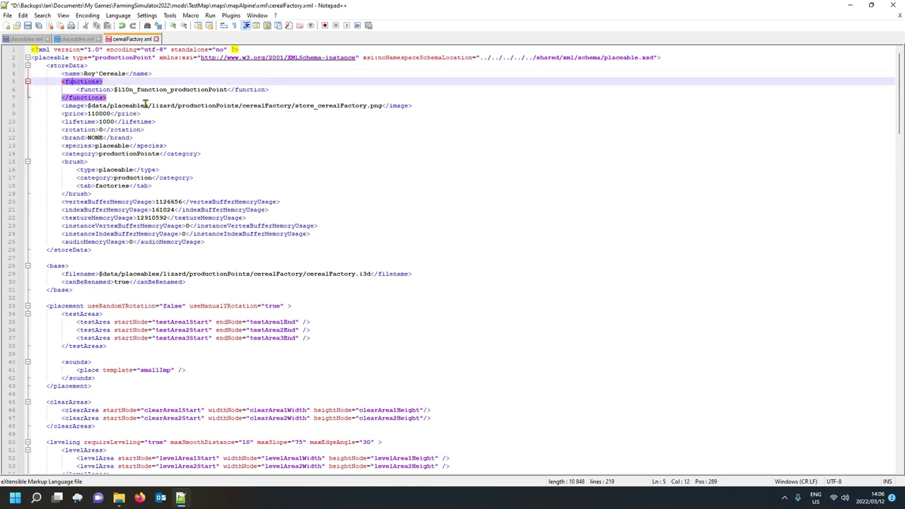
{"action": "left_click", "coordinate": [112, 92]}
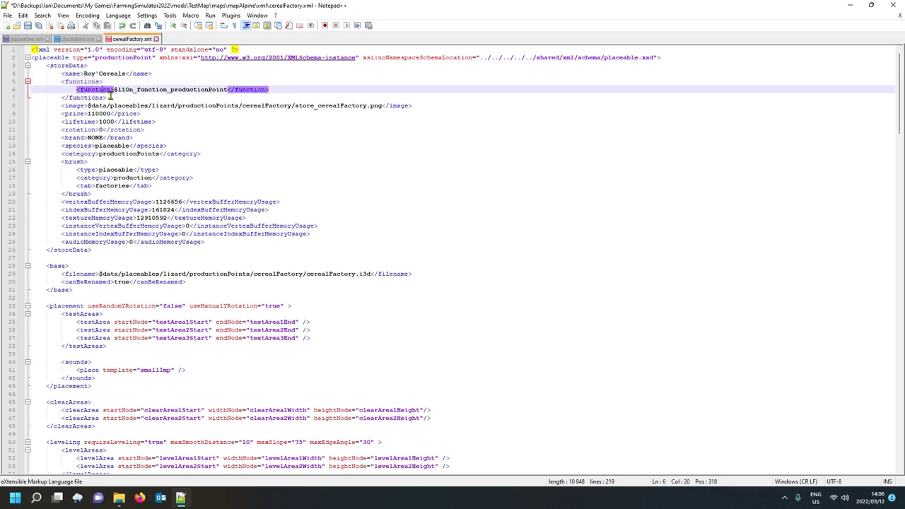
{"action": "left_click", "coordinate": [73, 109]}
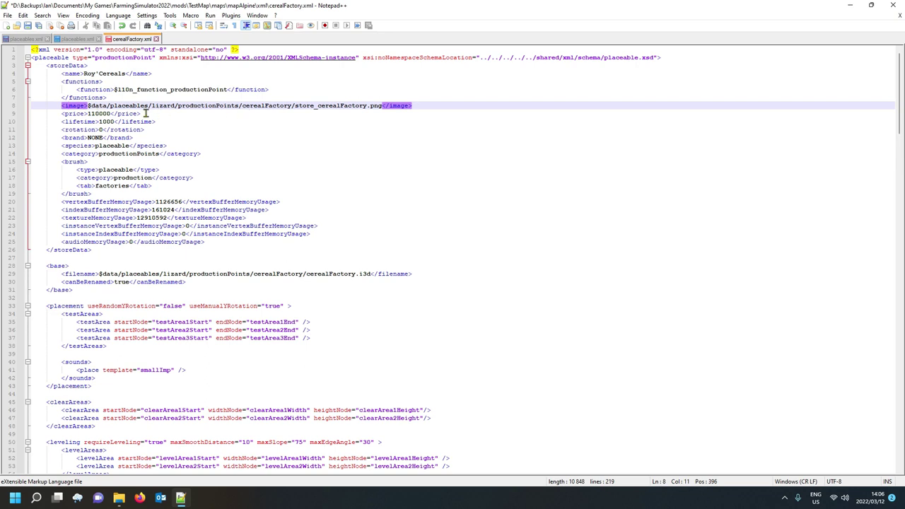
Step: Open cerealFactory.i3d from the base game's cerealFactory folder in GIANTS Editor 9.0.2
{"action": "mouse_move", "coordinate": [118, 498]}
{"action": "left_click", "coordinate": [110, 456]}
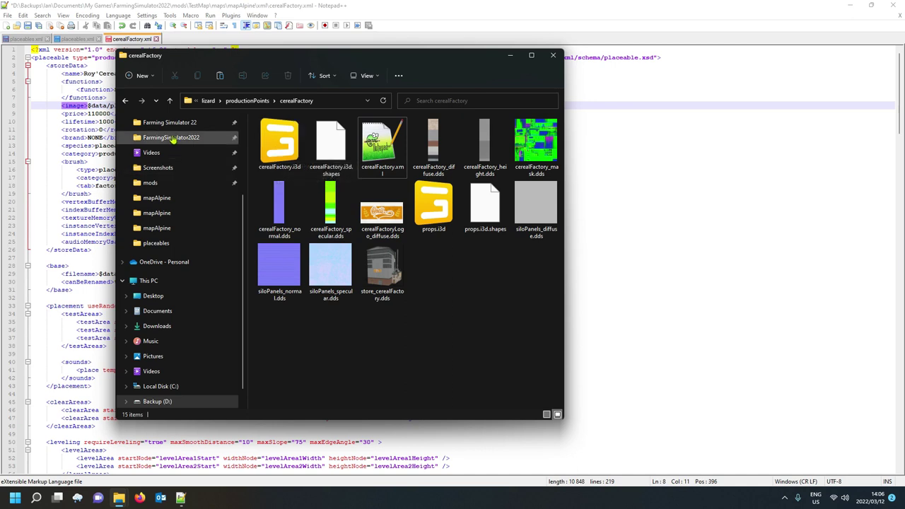
{"action": "left_click", "coordinate": [385, 154]}
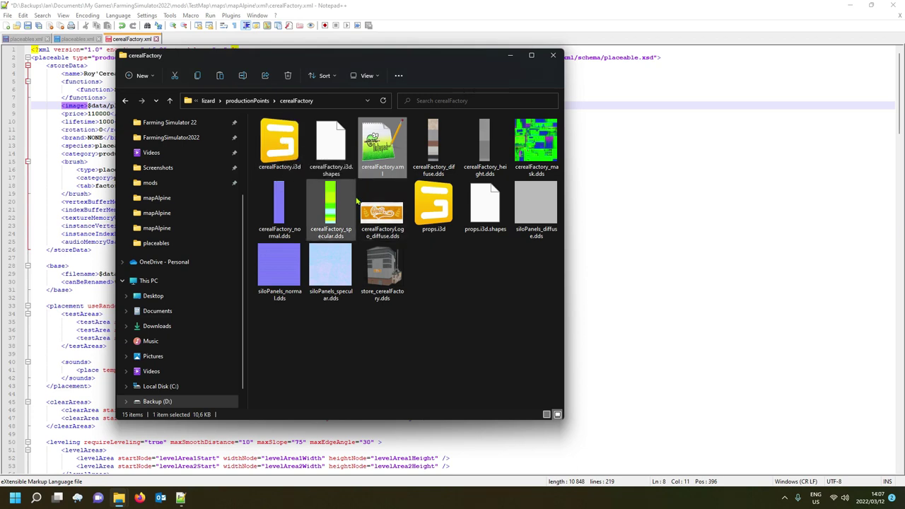
{"action": "double_click", "coordinate": [275, 157]}
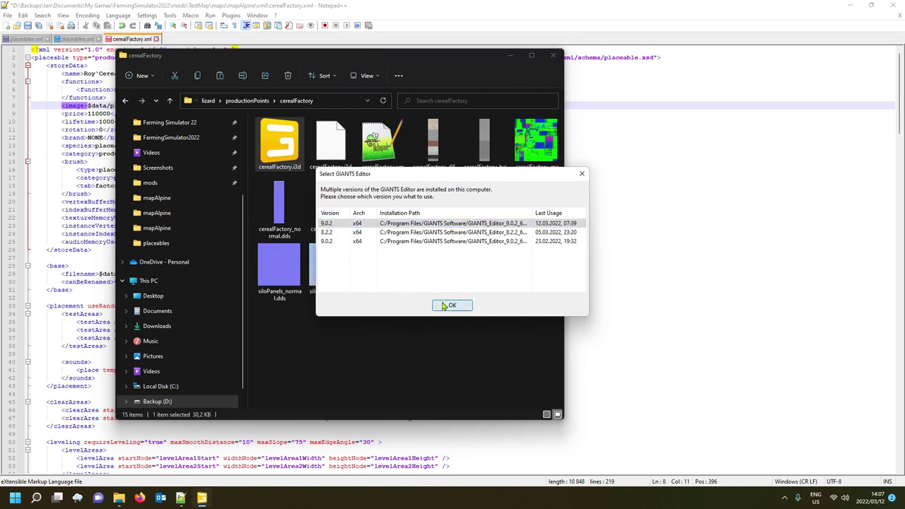
{"action": "left_click", "coordinate": [449, 305]}
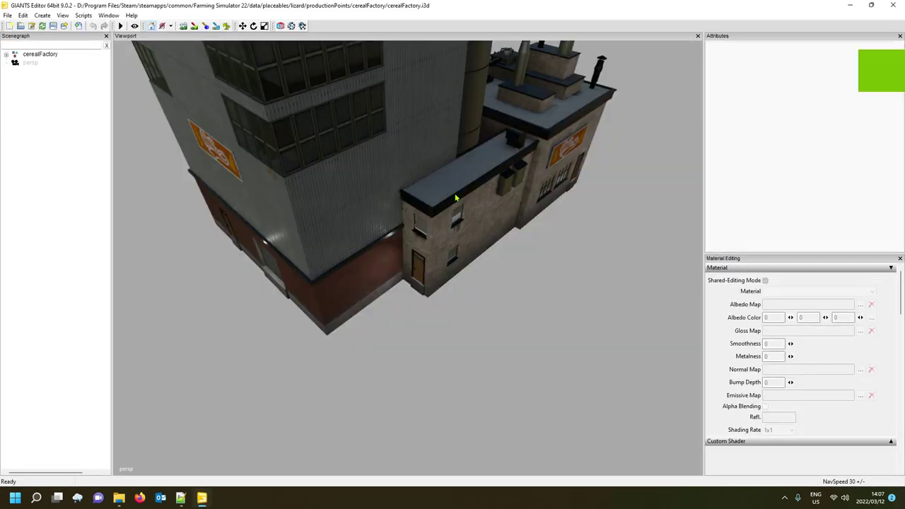
Step: Select the whole cerealFactory object and start exporting the selection with its files
{"action": "right_click_drag", "start_coordinate": [368, 203], "coordinate": [407, 248]}
{"action": "scroll", "coordinate": [403, 240], "scroll_direction": "down", "scroll_amount": 5}
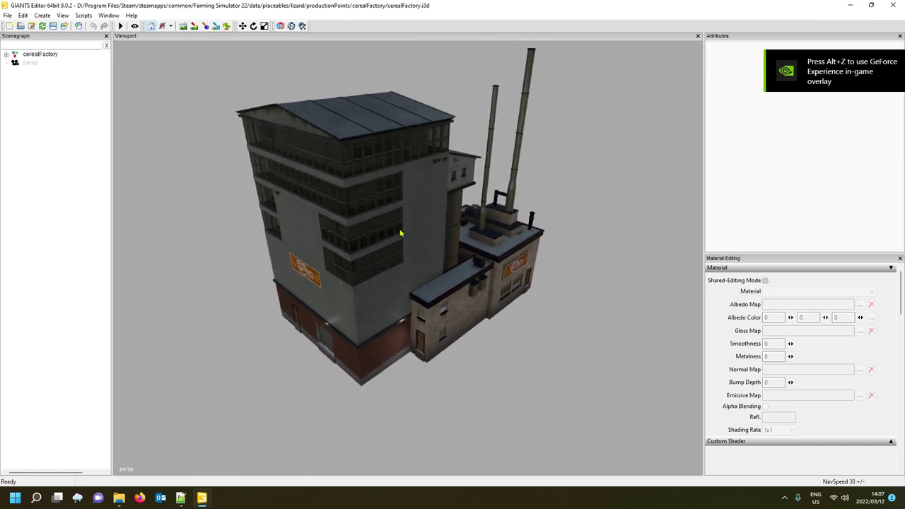
{"action": "scroll", "coordinate": [403, 243], "scroll_direction": "up", "scroll_amount": 2}
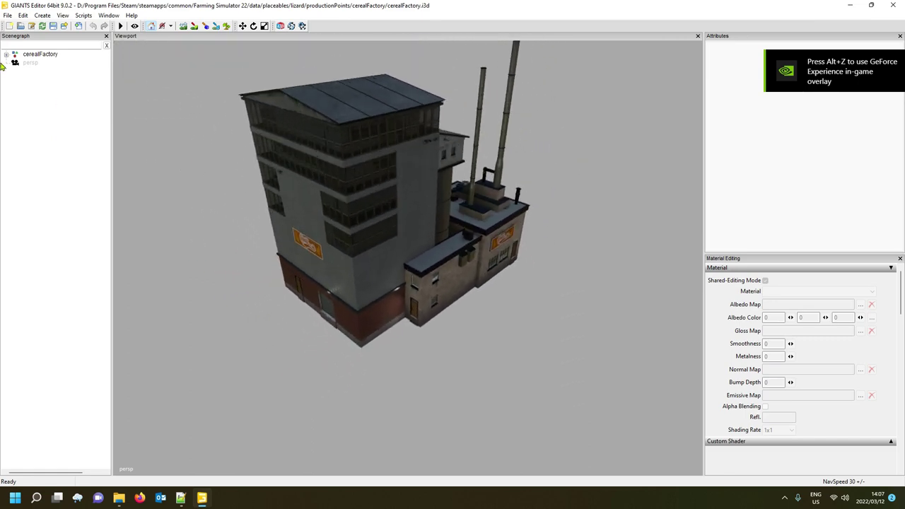
{"action": "left_click", "coordinate": [32, 56]}
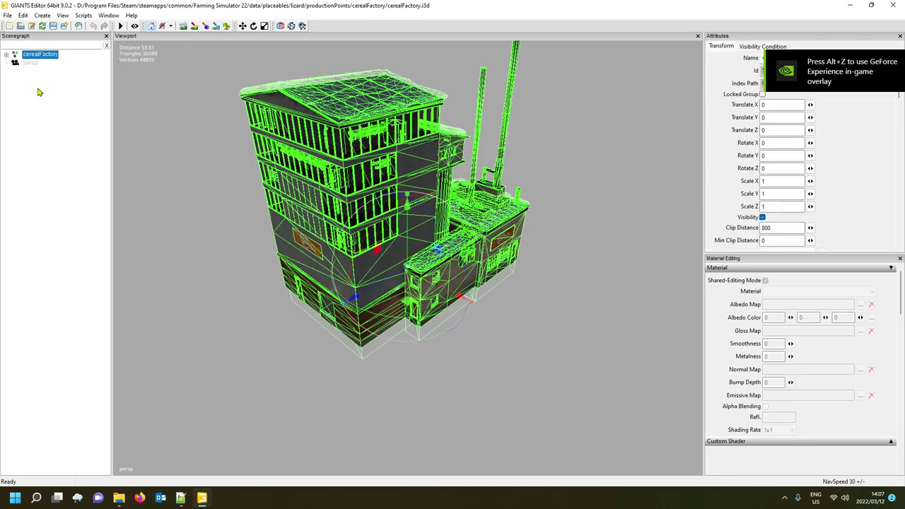
{"action": "left_click", "coordinate": [7, 15]}
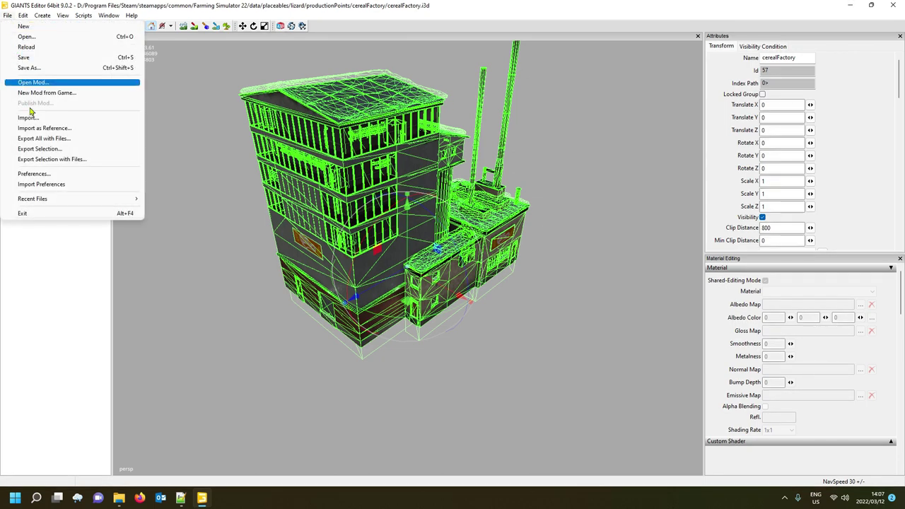
{"action": "left_click", "coordinate": [35, 160]}
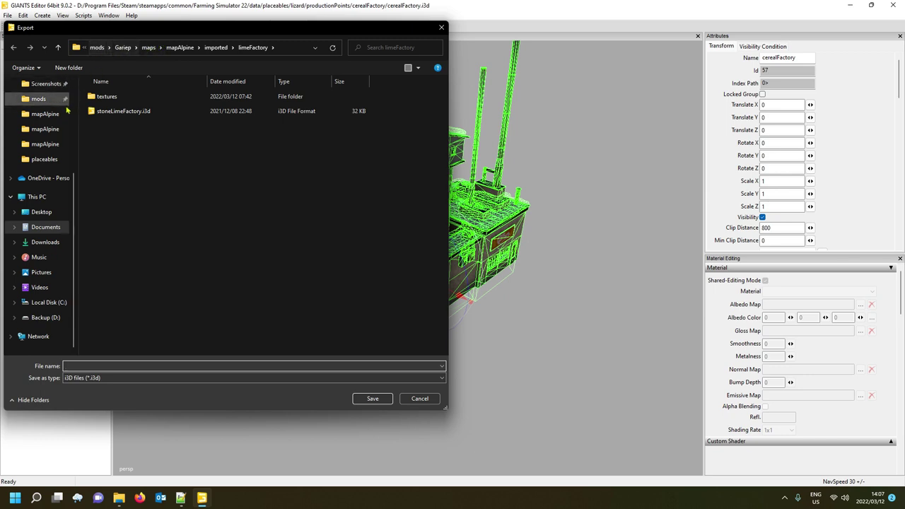
Step: Set the export location to the TestMap mod's maps\mapAlpine folder
{"action": "left_click", "coordinate": [95, 48]}
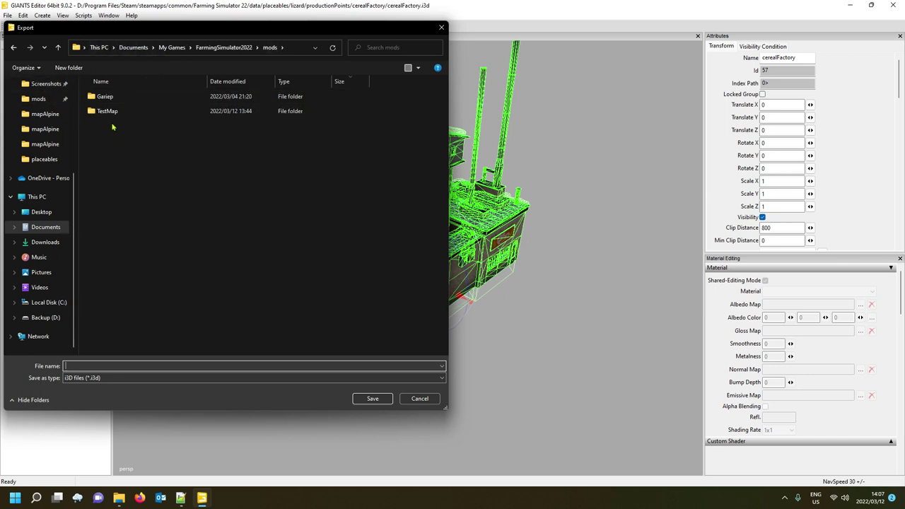
{"action": "double_click", "coordinate": [117, 112]}
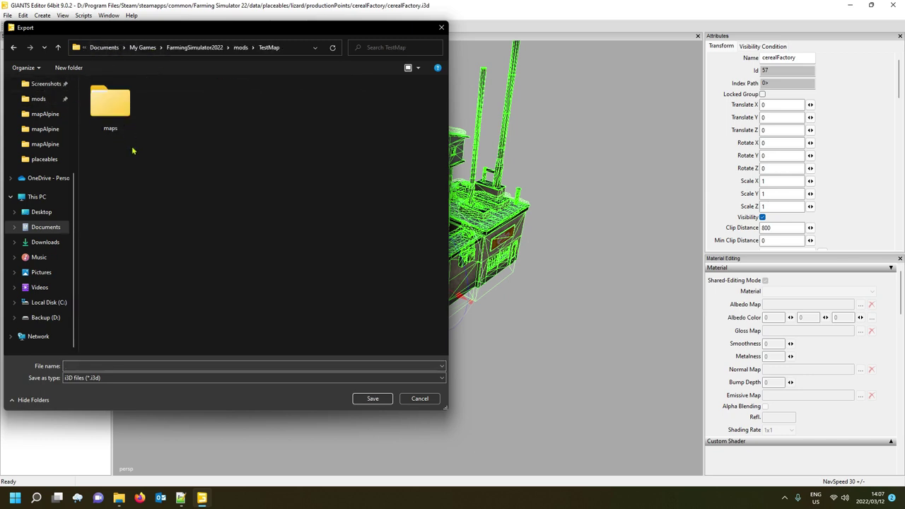
{"action": "double_click", "coordinate": [106, 111]}
{"action": "double_click", "coordinate": [120, 101]}
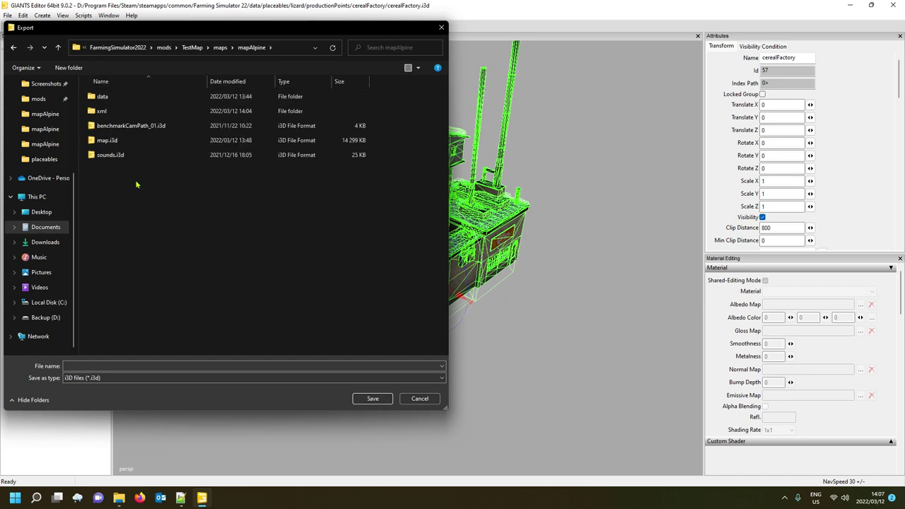
Step: Create a new folder named placeables in mapAlpine
{"action": "right_click", "coordinate": [169, 208]}
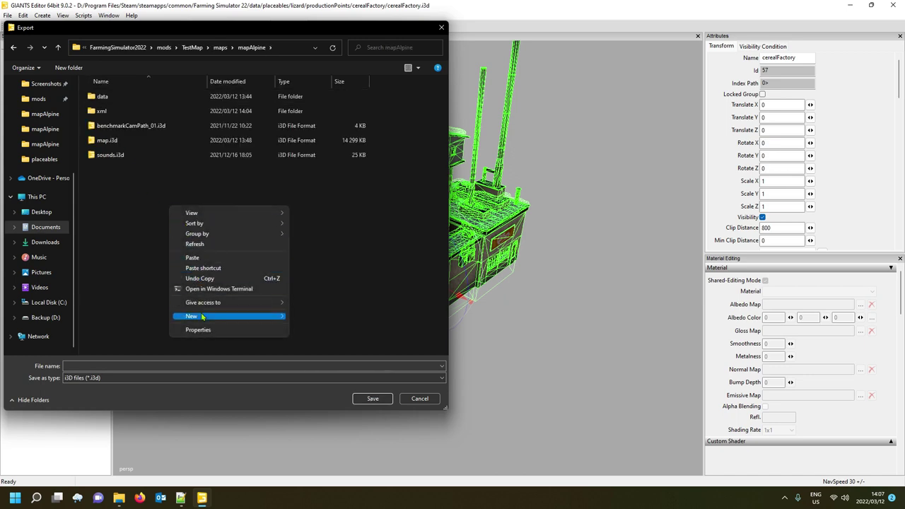
{"action": "mouse_move", "coordinate": [212, 317]}
{"action": "left_click", "coordinate": [315, 319]}
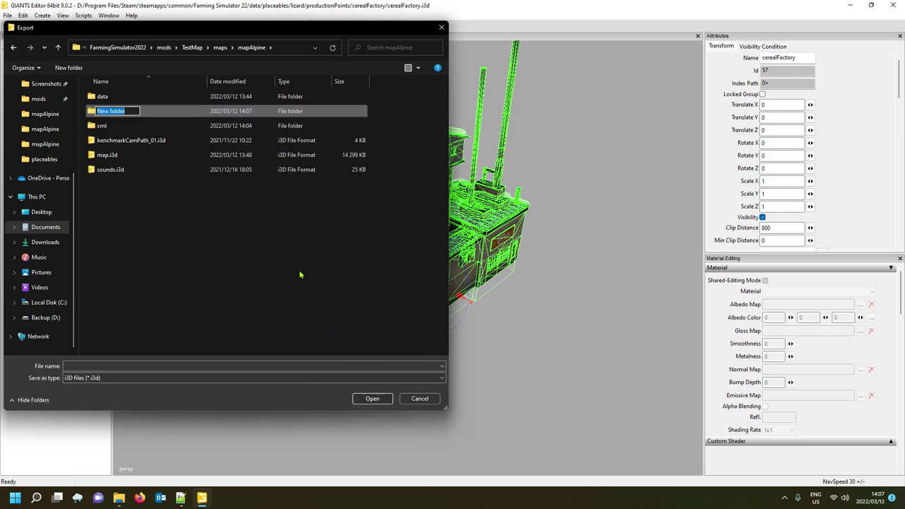
{"action": "type", "text": "placeables"}
{"action": "key", "text": "Return"}
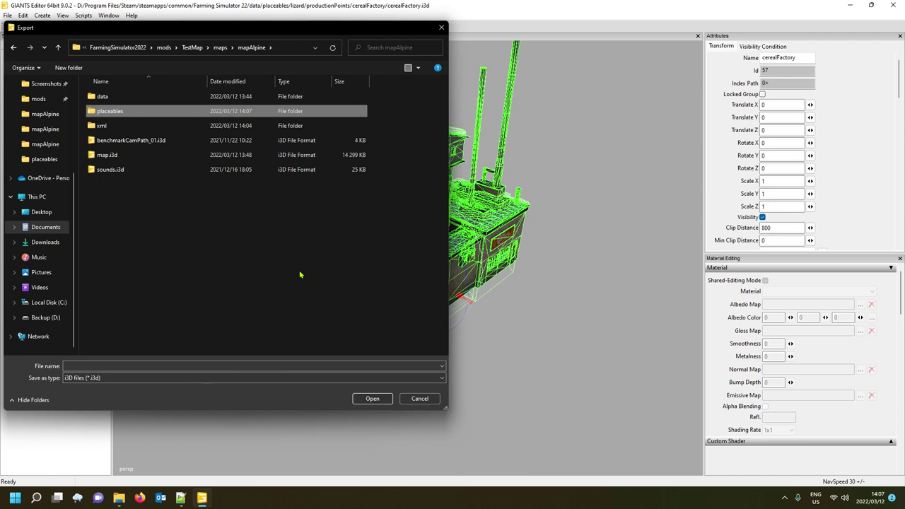
Step: Open the new placeables folder and create a subfolder named cerialFactory in it
{"action": "double_click", "coordinate": [111, 113]}
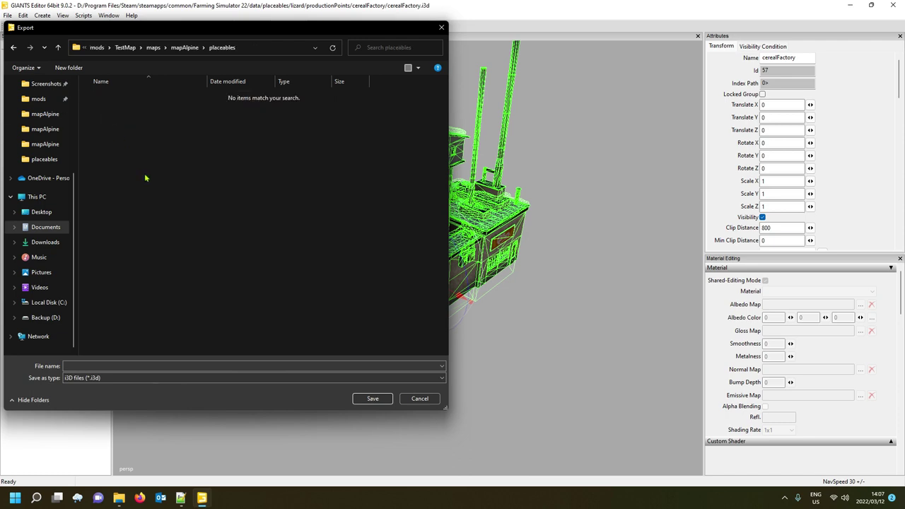
{"action": "right_click", "coordinate": [139, 179]}
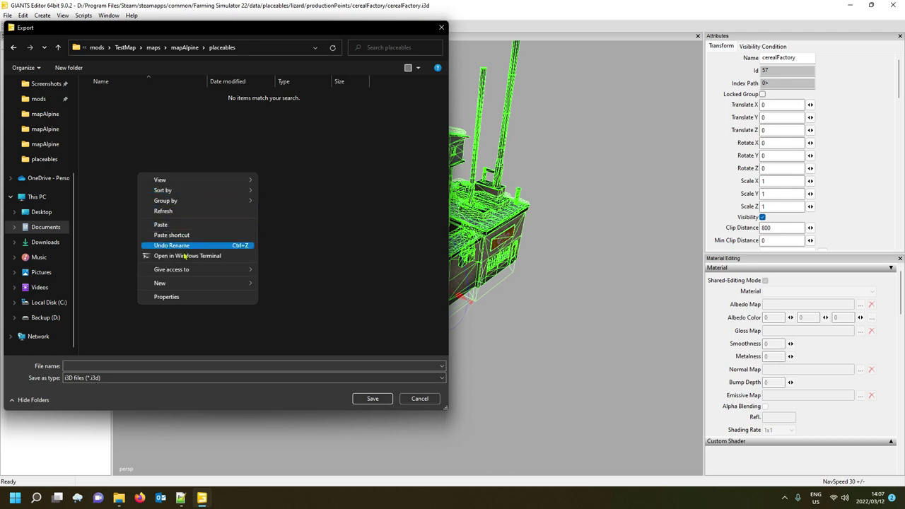
{"action": "mouse_move", "coordinate": [185, 284]}
{"action": "left_click", "coordinate": [280, 285]}
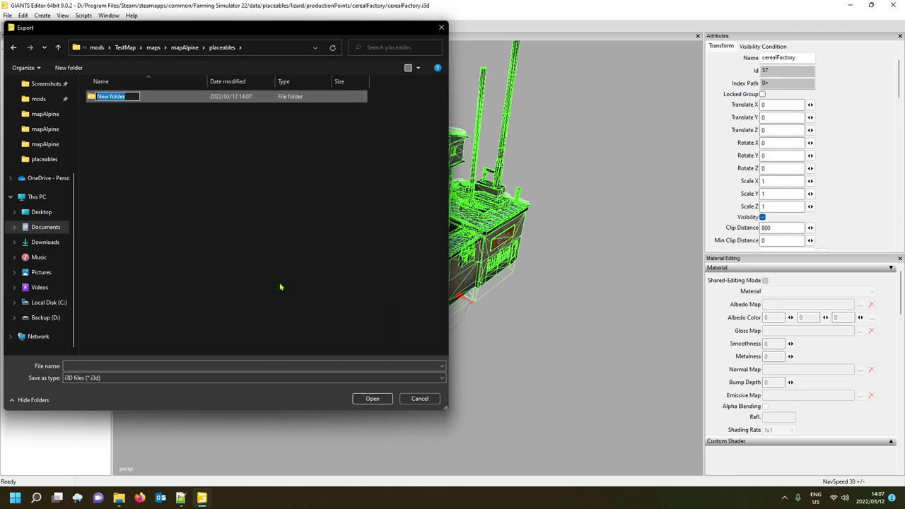
{"action": "type", "text": "cerialFactory"}
{"action": "key", "text": "Return"}
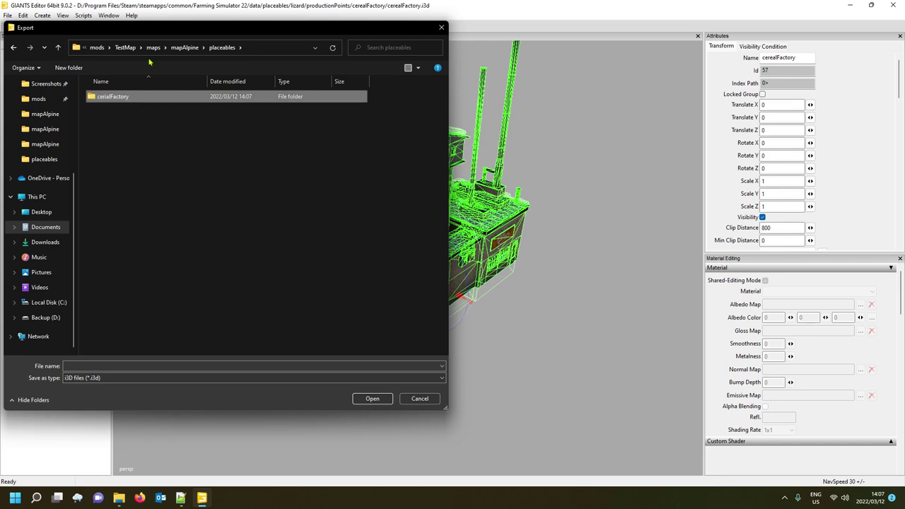
Step: Open the cerialFactory folder as the export destination and enter cerial. as the file name
{"action": "double_click", "coordinate": [152, 100]}
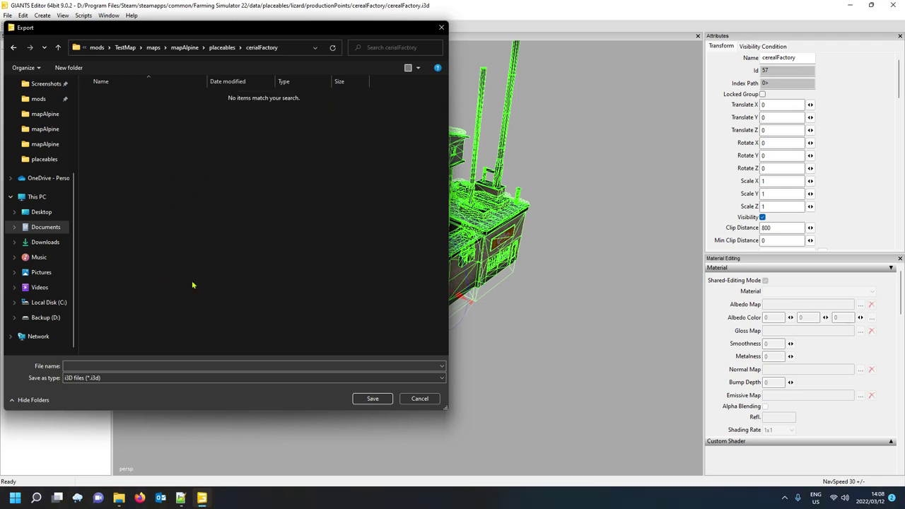
{"action": "left_click", "coordinate": [157, 365]}
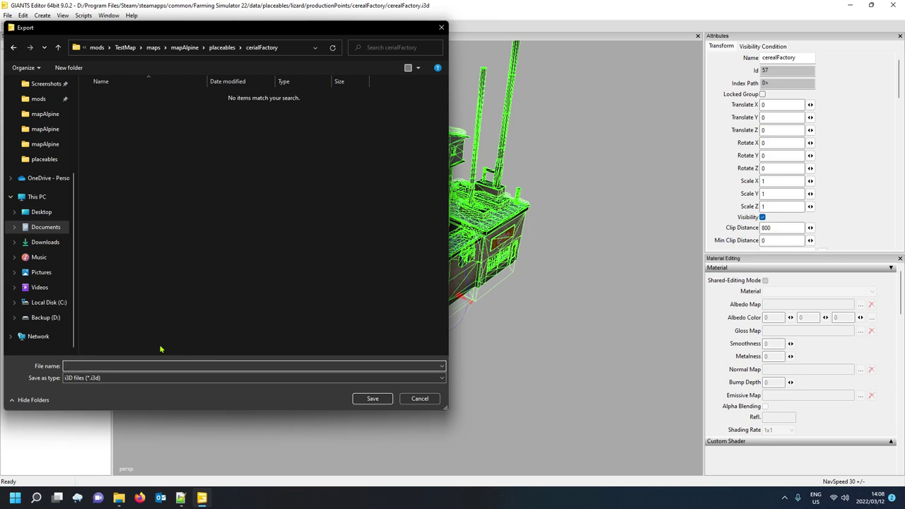
{"action": "type", "text": "cerial"}
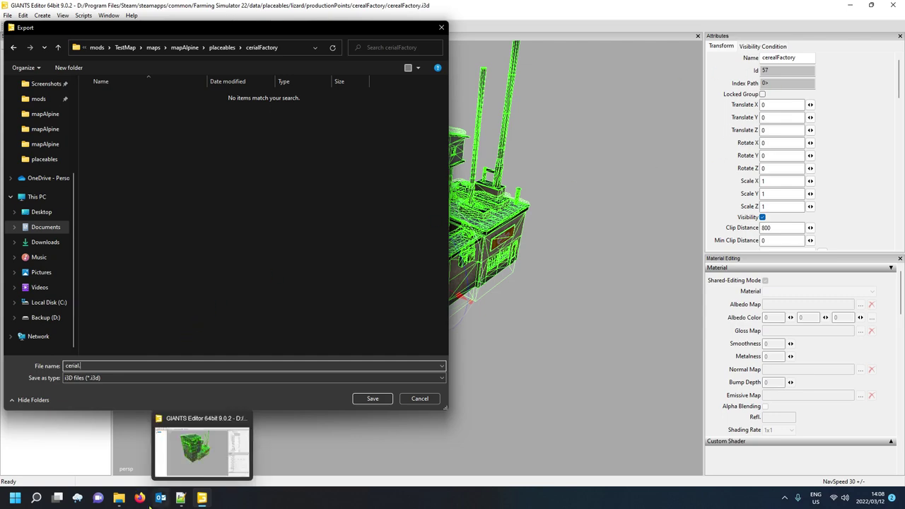
Step: Copy the base name of cerealFactory.i3d from the game's cerealFactory folder without renaming the file
{"action": "mouse_move", "coordinate": [119, 498]}
{"action": "left_click", "coordinate": [108, 433]}
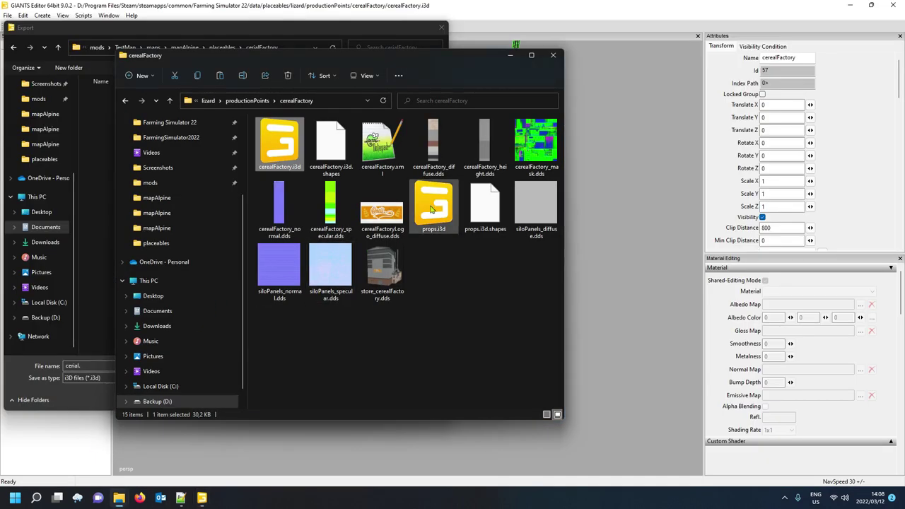
{"action": "left_click", "coordinate": [280, 168]}
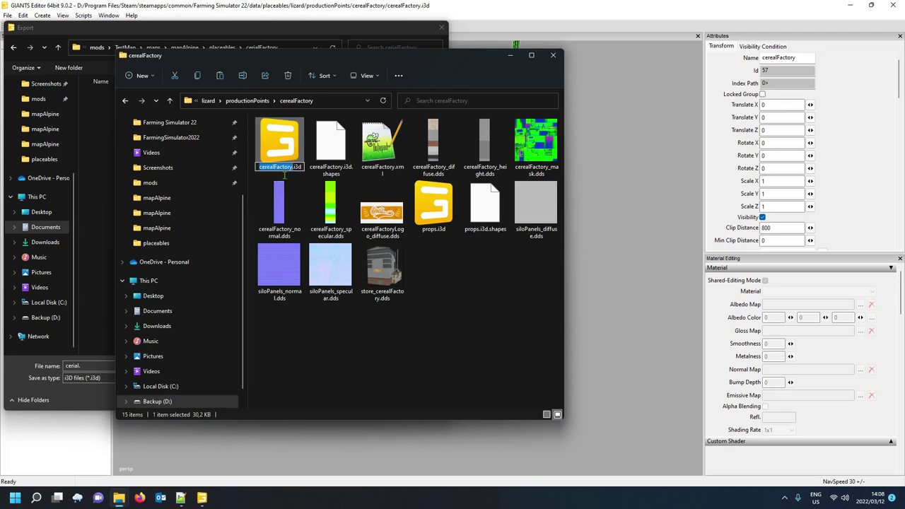
{"action": "left_click", "coordinate": [288, 172]}
{"action": "key", "text": "ctrl+a"}
{"action": "left_click", "coordinate": [299, 177]}
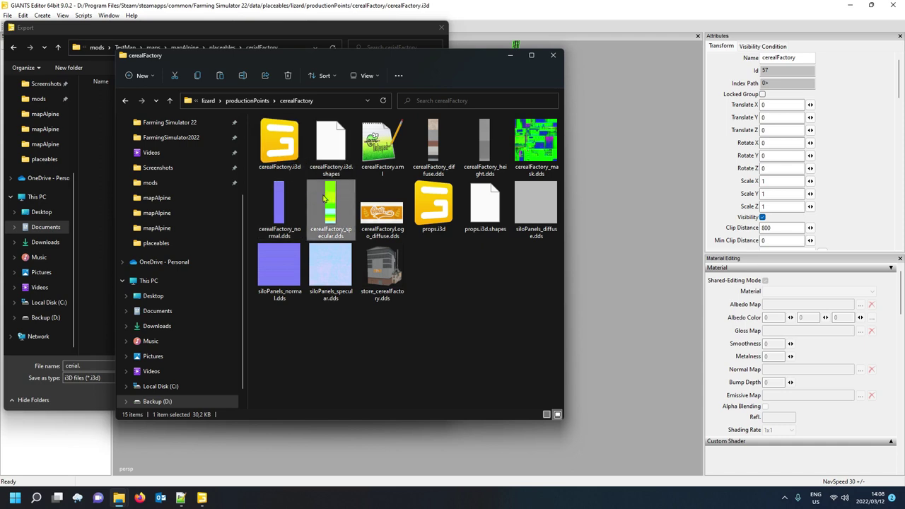
{"action": "key", "text": "Return"}
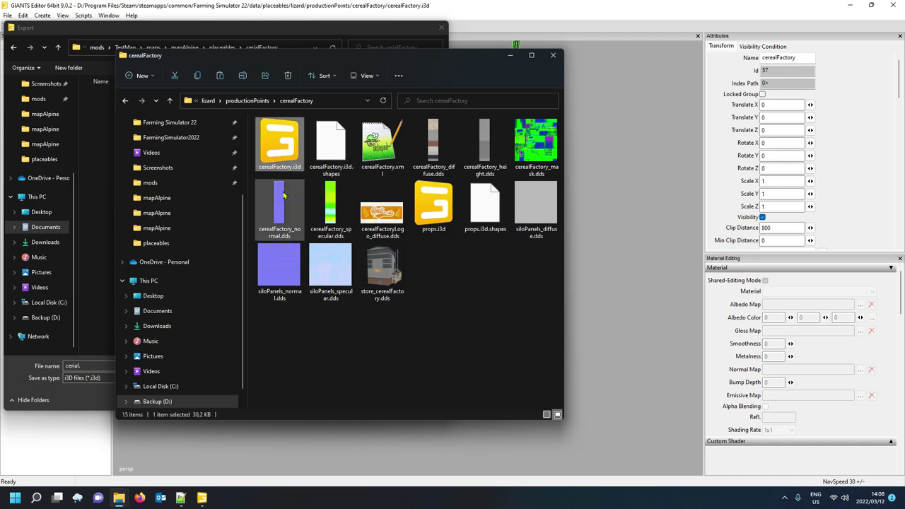
{"action": "key", "text": "F2"}
{"action": "key", "text": "ctrl+c"}
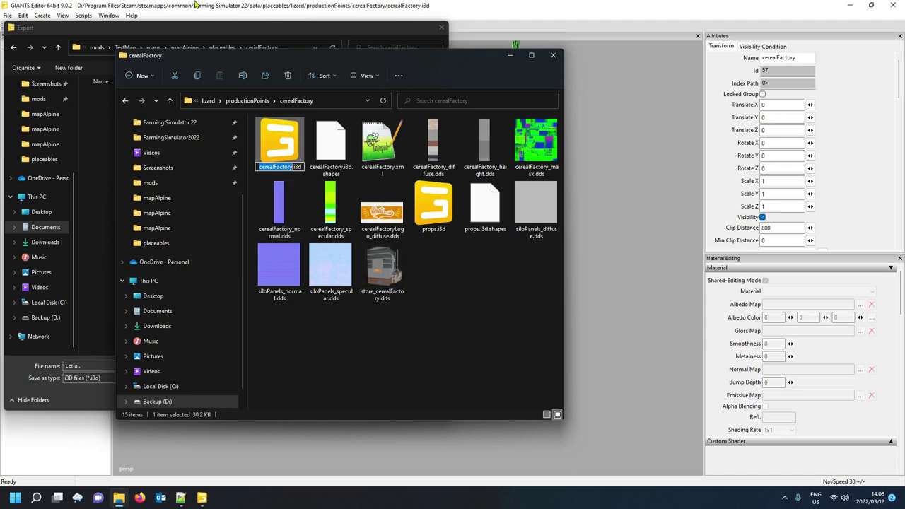
Step: Save the export under the copied name cerealFactory and keep the game relative paths
{"action": "left_click", "coordinate": [212, 37]}
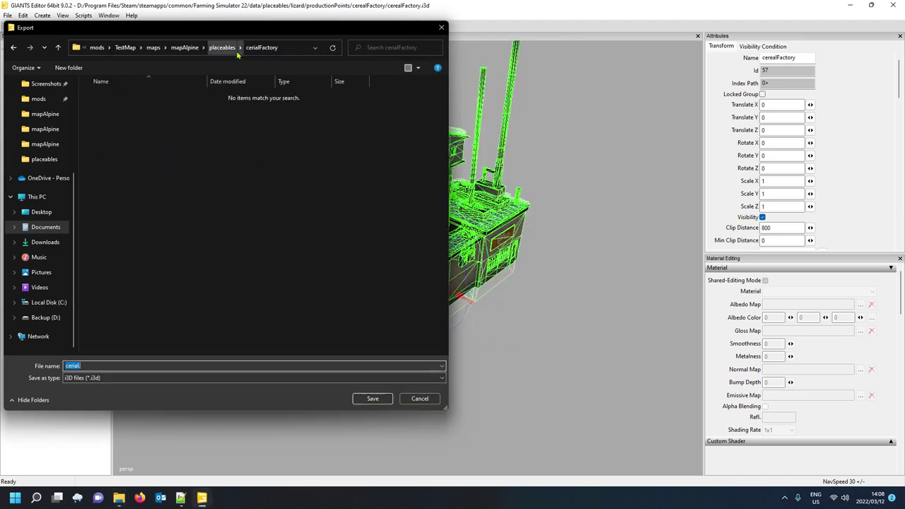
{"action": "left_click", "coordinate": [132, 371]}
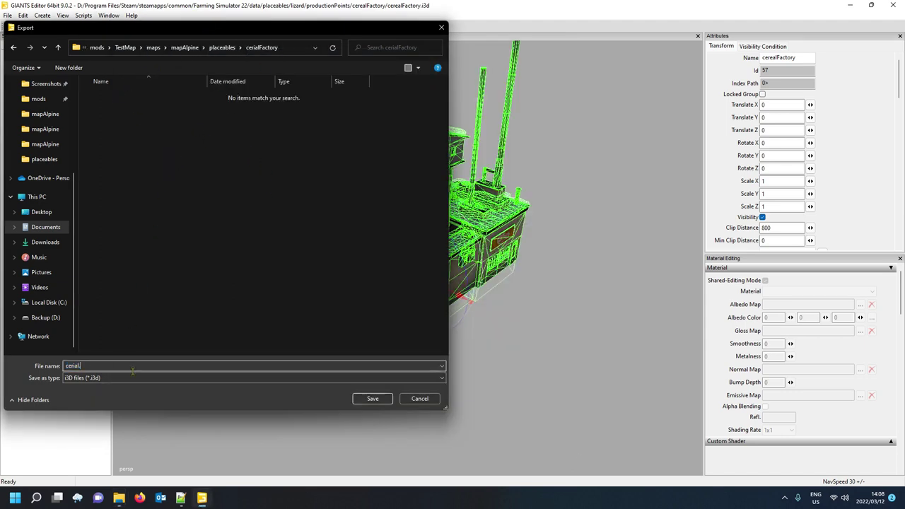
{"action": "key", "text": "ctrl+a"}
{"action": "key", "text": "ctrl+v"}
{"action": "left_click", "coordinate": [373, 399]}
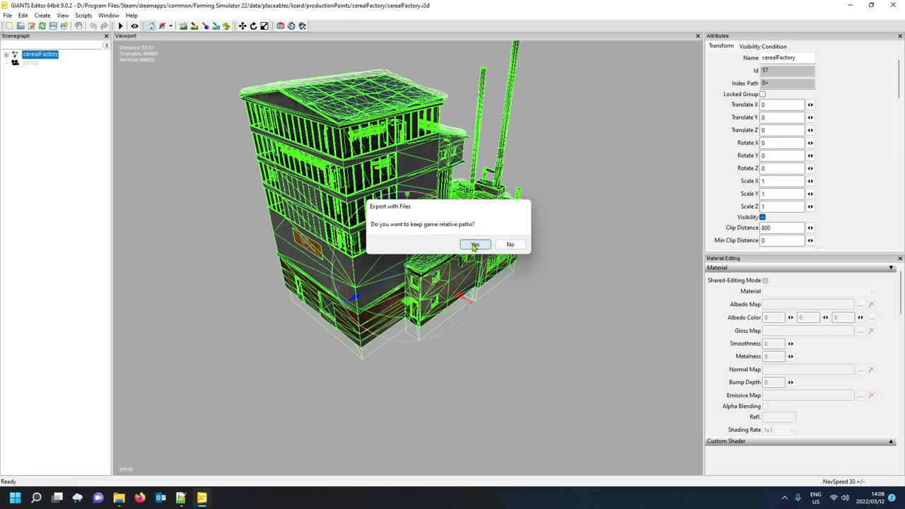
{"action": "left_click", "coordinate": [474, 245]}
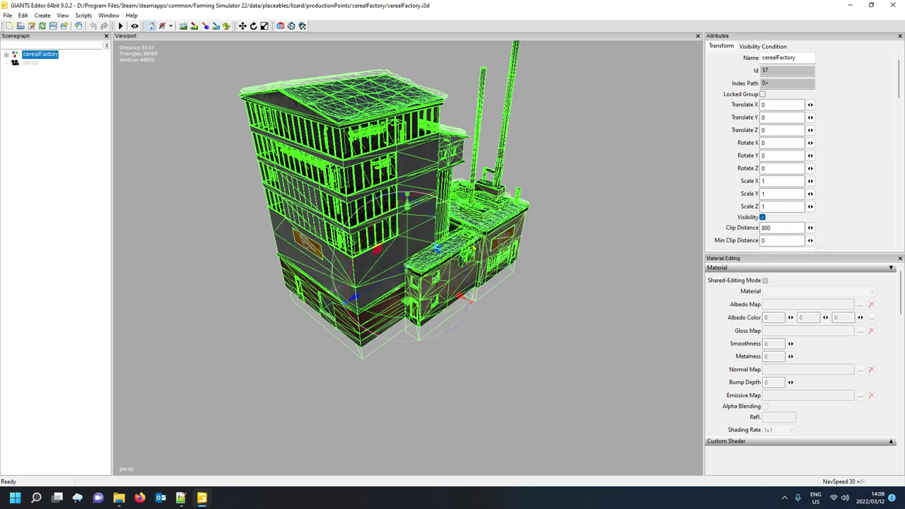
Step: Close GIANTS Editor and clear the game's cerealFactory folder window off the XML file
{"action": "left_click", "coordinate": [892, 5]}
{"action": "left_click", "coordinate": [522, 248]}
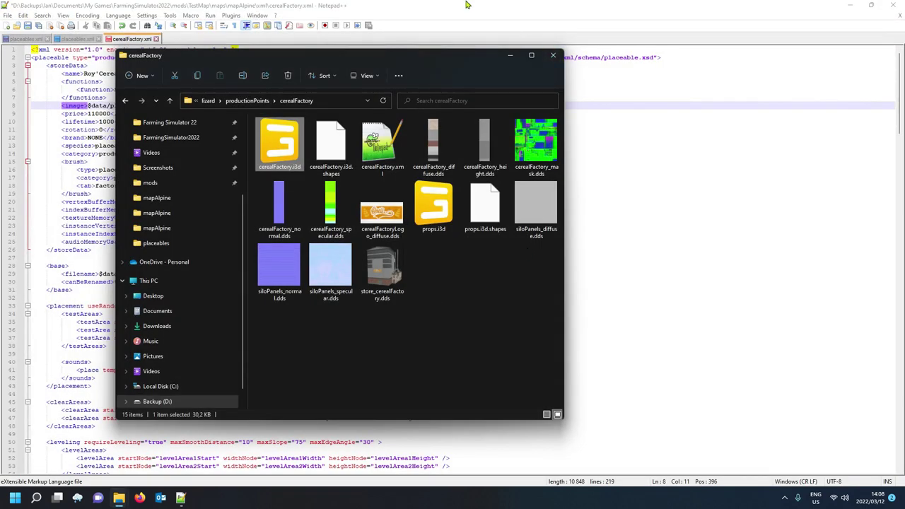
{"action": "left_click", "coordinate": [553, 55]}
Step: Open the mod's mapAlpine\placeables\cerialFactory folder in File Explorer and select the exported cerealFactory.i3d
{"action": "mouse_move", "coordinate": [119, 497]}
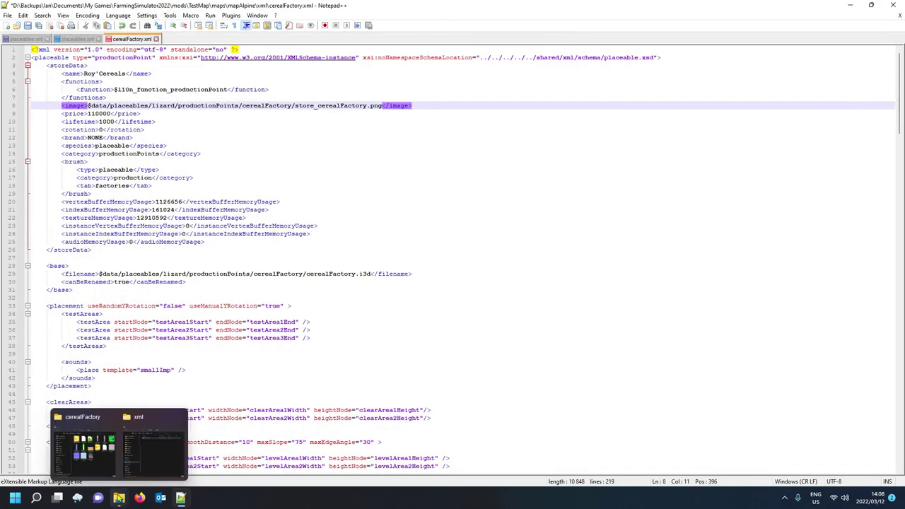
{"action": "left_click", "coordinate": [152, 449]}
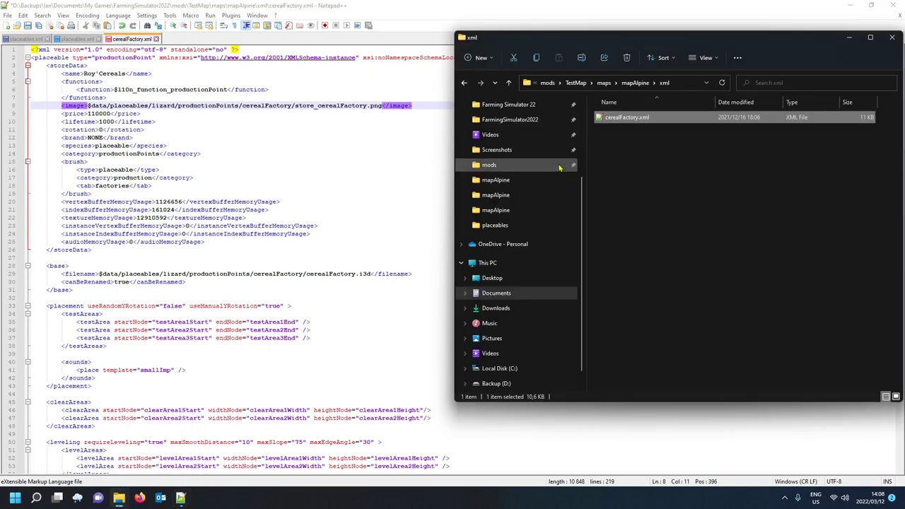
{"action": "left_click", "coordinate": [635, 83]}
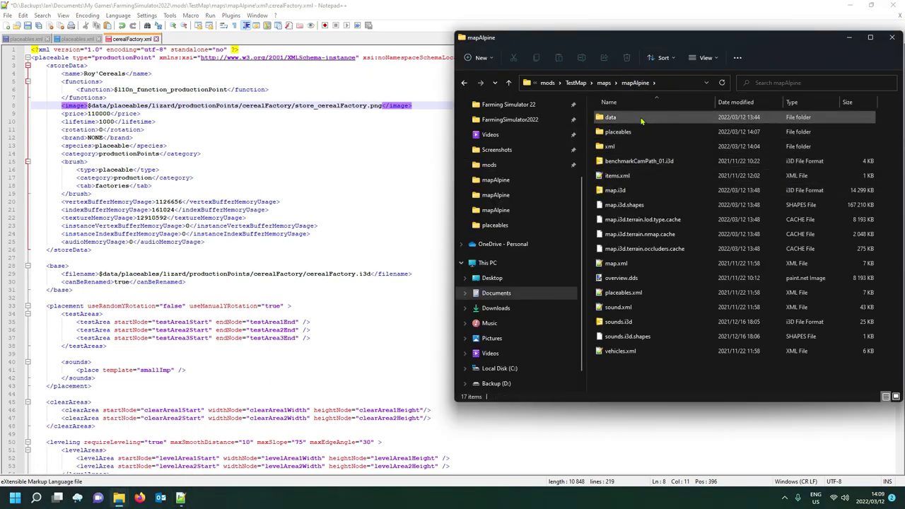
{"action": "double_click", "coordinate": [652, 132]}
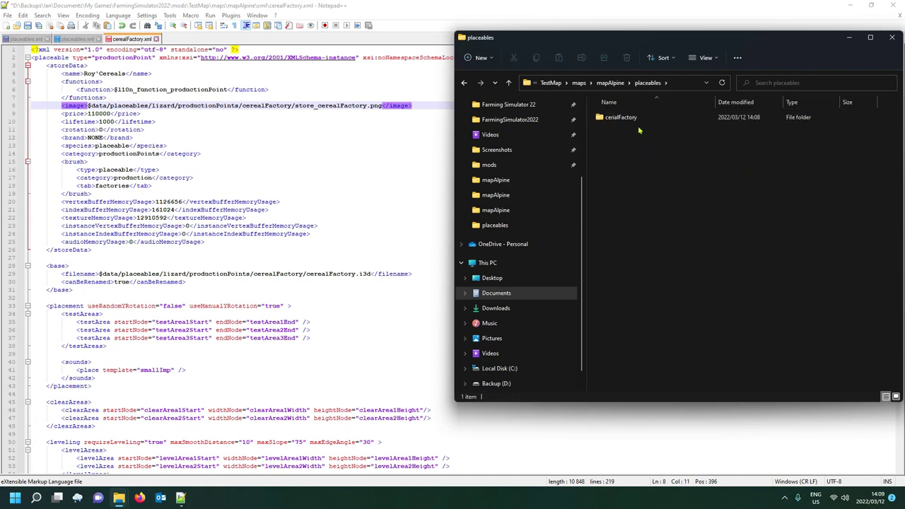
{"action": "double_click", "coordinate": [637, 118]}
{"action": "left_click", "coordinate": [630, 121]}
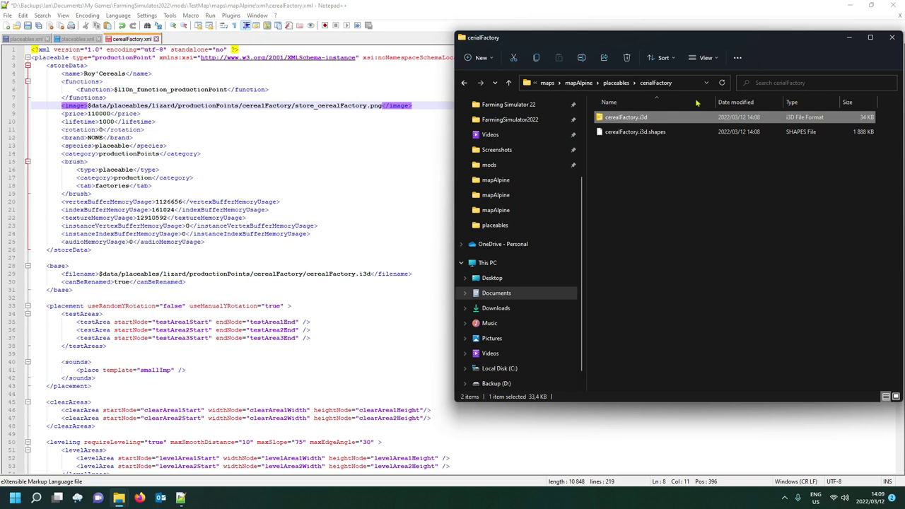
{"action": "mouse_move", "coordinate": [711, 43]}
{"action": "left_mouse_down"}
{"action": "mouse_move", "coordinate": [707, 16]}
{"action": "mouse_move", "coordinate": [705, 35]}
{"action": "left_mouse_up"}
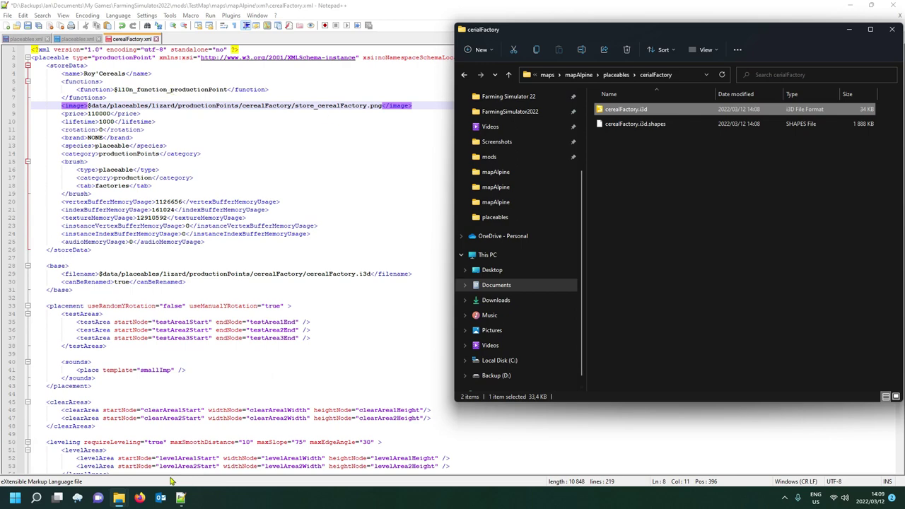
Step: Copy store_cerealFactory.dds from the game's cerealFactory folder into the mod's cerialFactory folder
{"action": "left_click", "coordinate": [106, 478]}
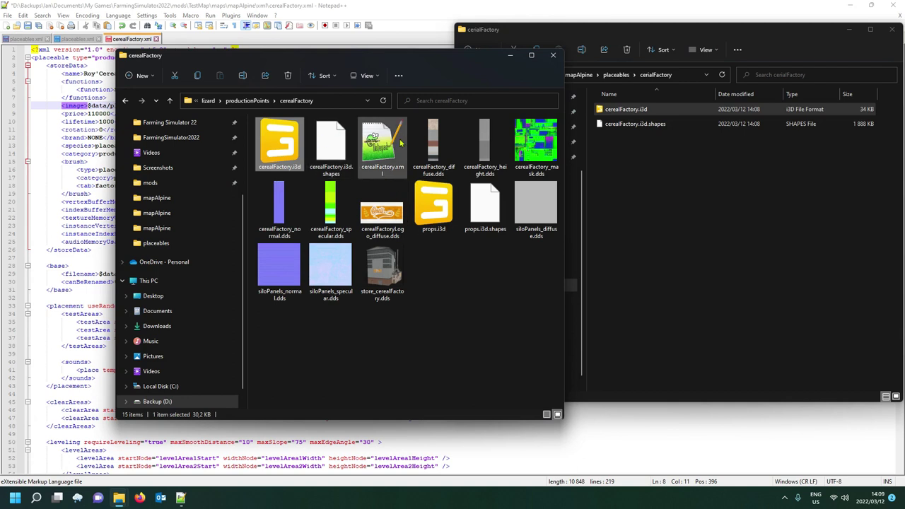
{"action": "left_click", "coordinate": [393, 278]}
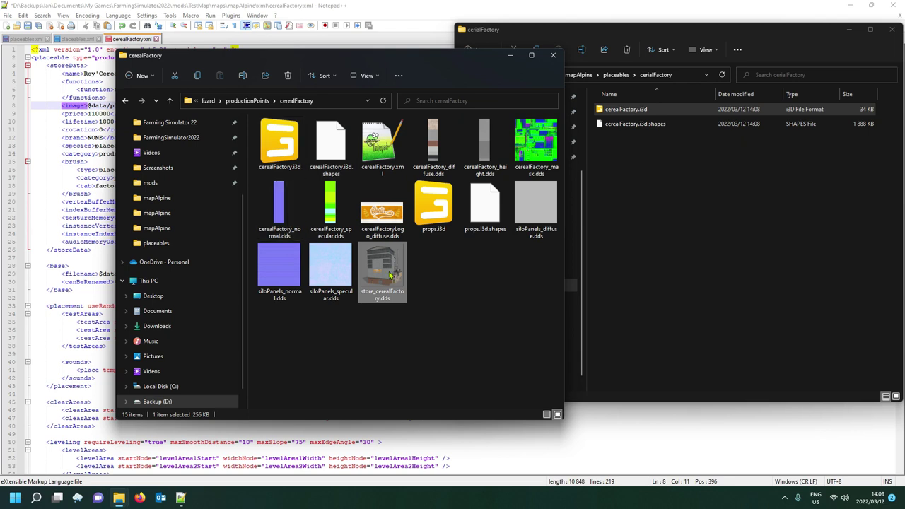
{"action": "left_click_drag", "start_coordinate": [384, 275], "coordinate": [636, 259]}
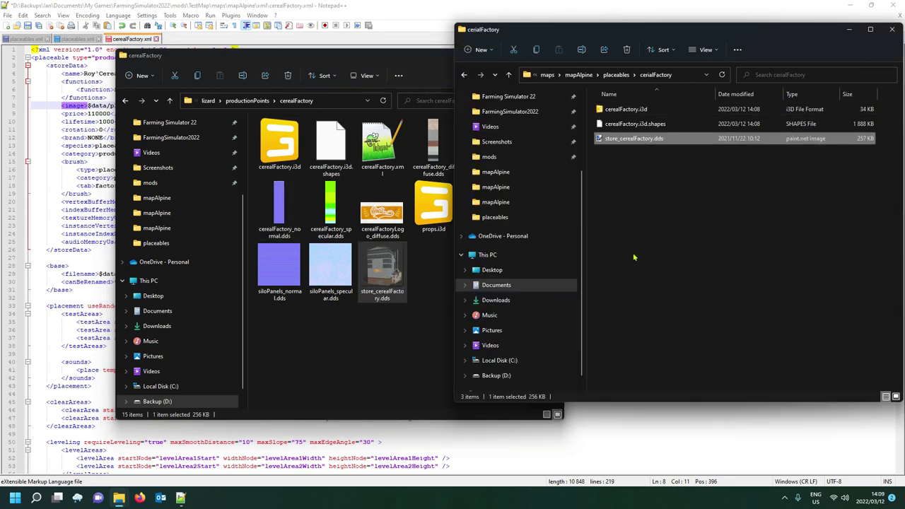
Step: Copy the maps\mapAlpine\placeables\cerialFactory part of the mod folder's path for the XML image entry
{"action": "left_click", "coordinate": [428, 10]}
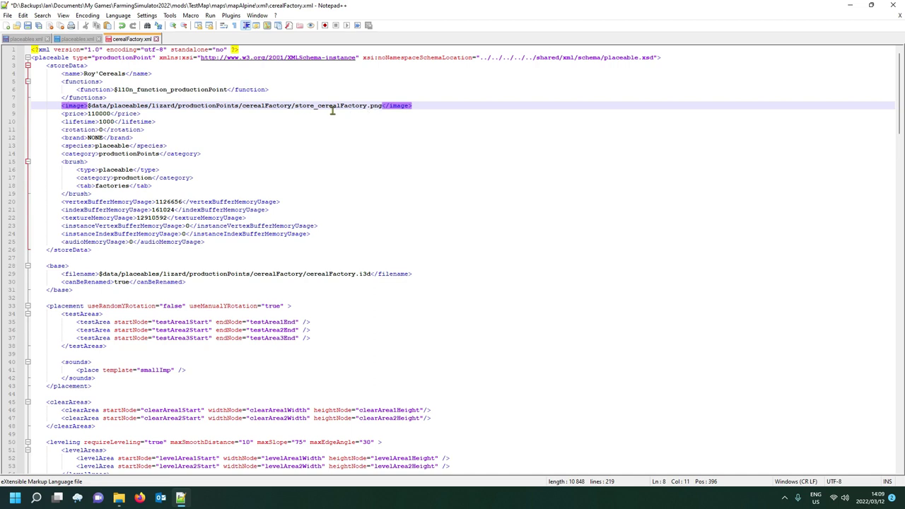
{"action": "mouse_move", "coordinate": [119, 499]}
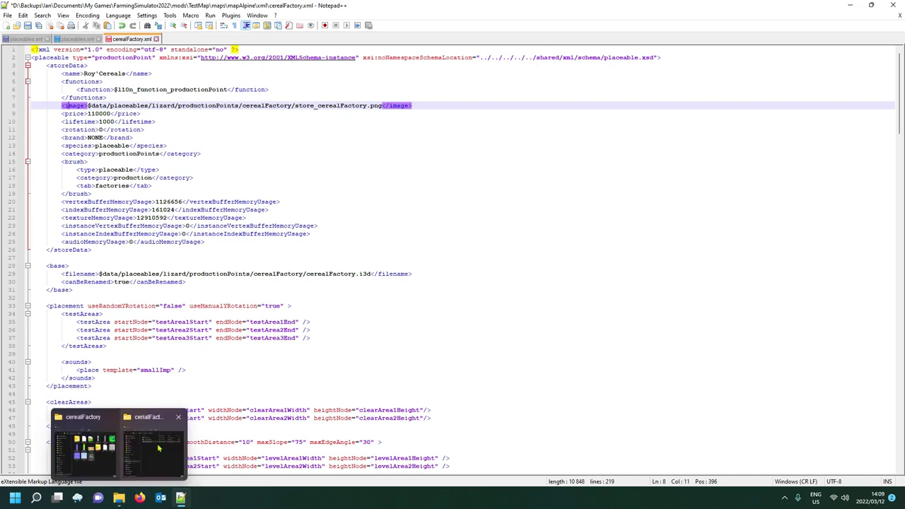
{"action": "left_click", "coordinate": [159, 447]}
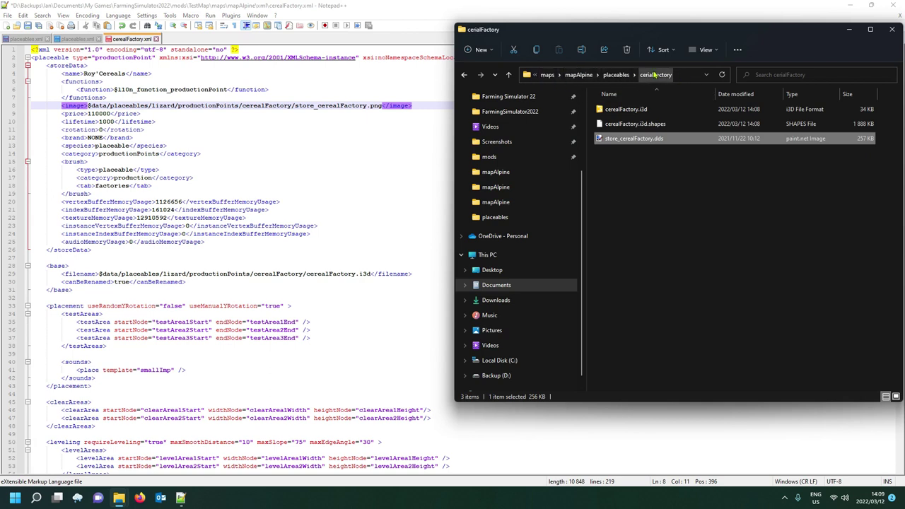
{"action": "left_click", "coordinate": [237, 106]}
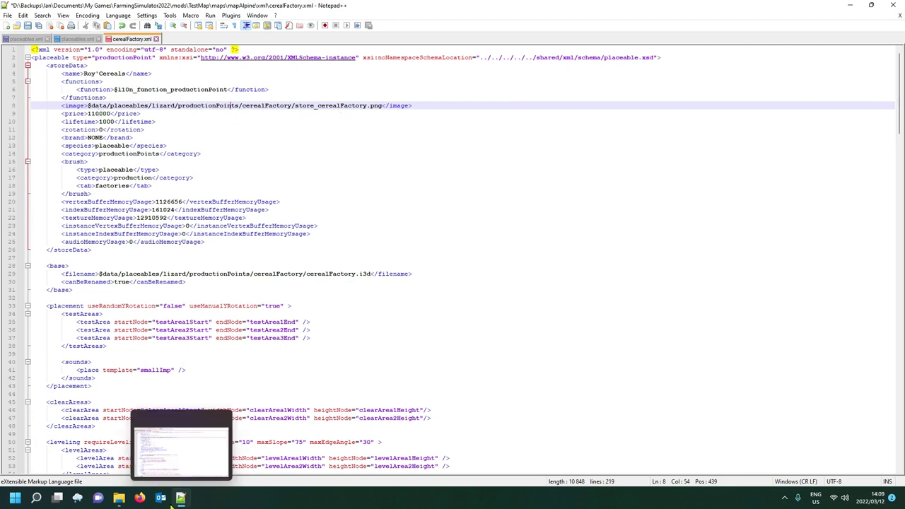
{"action": "mouse_move", "coordinate": [119, 498]}
{"action": "left_click", "coordinate": [166, 449]}
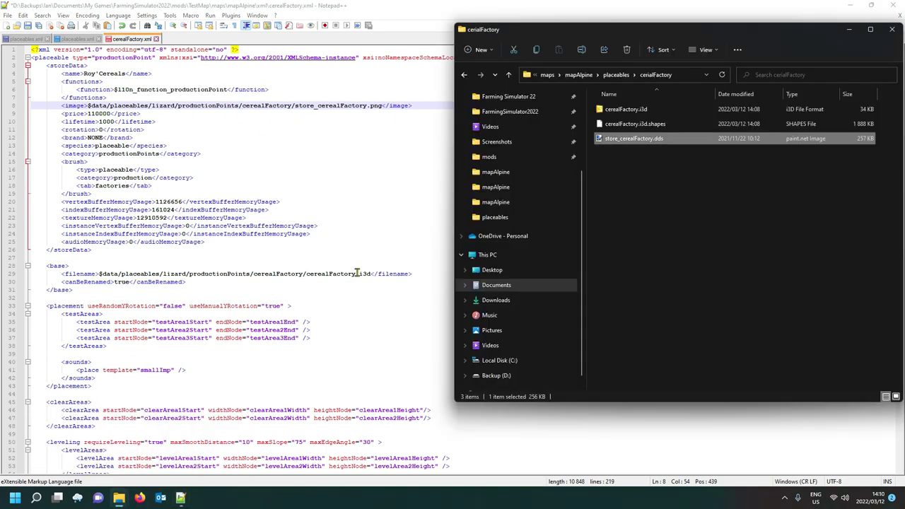
{"action": "left_click", "coordinate": [667, 170]}
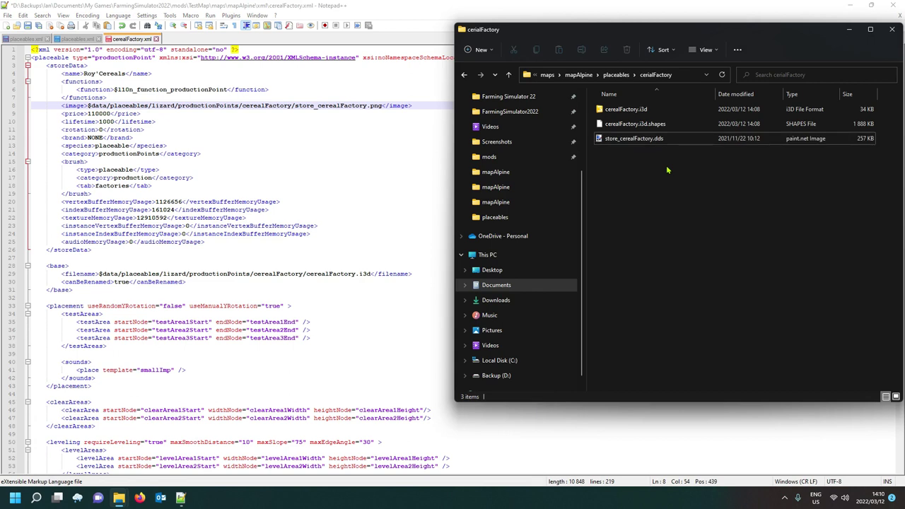
{"action": "left_click", "coordinate": [687, 76]}
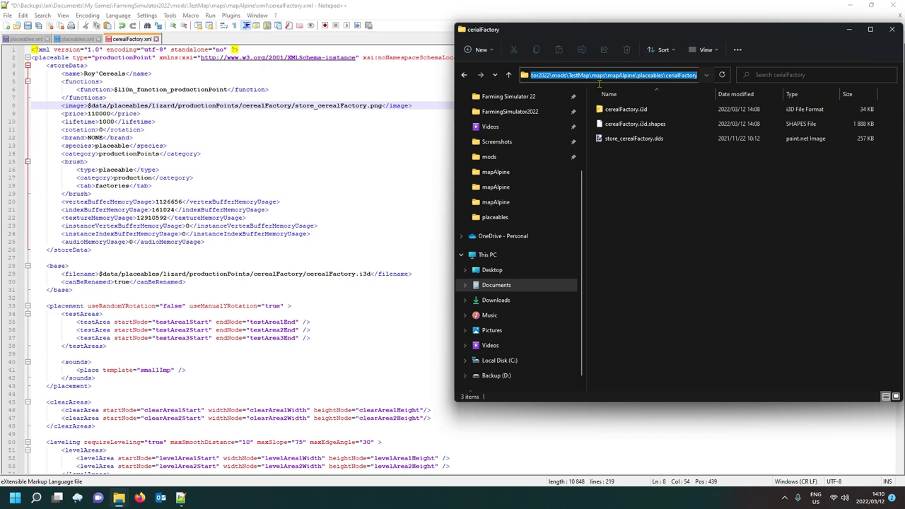
{"action": "left_click_drag", "start_coordinate": [591, 76], "coordinate": [742, 84]}
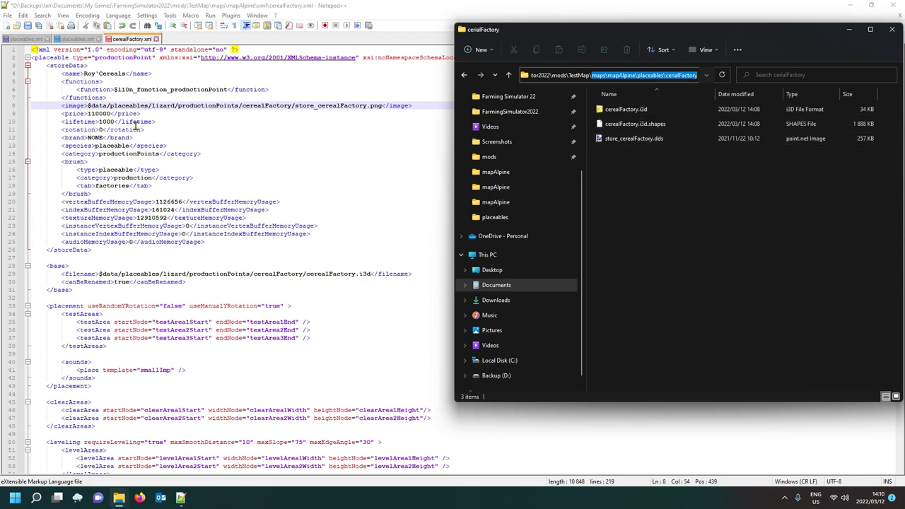
Step: Replace the folder part of the image path in cerealFactory.xml with maps/mapAlpine/placeables/cerialFactory, using forward slashes
{"action": "left_click_drag", "start_coordinate": [88, 105], "coordinate": [298, 110]}
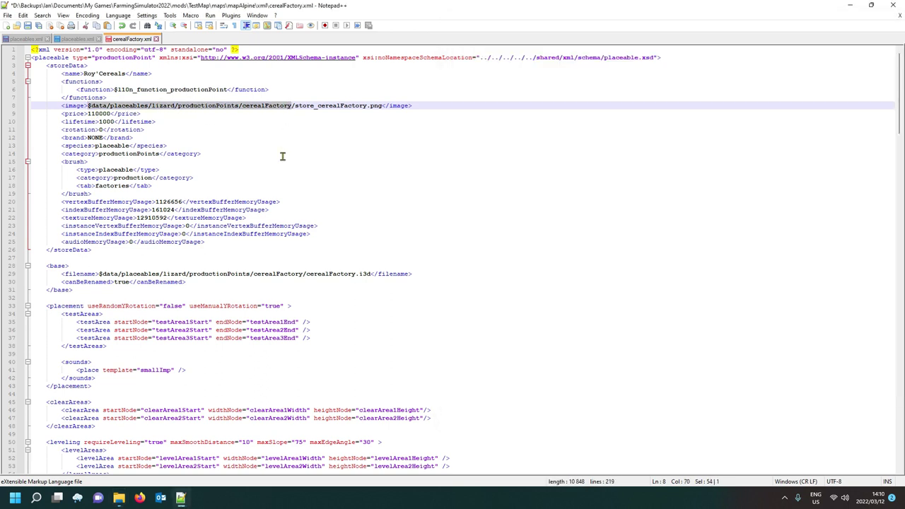
{"action": "type", "text": "maps\\mapAlpine\\placeables\\cerialFactory"}
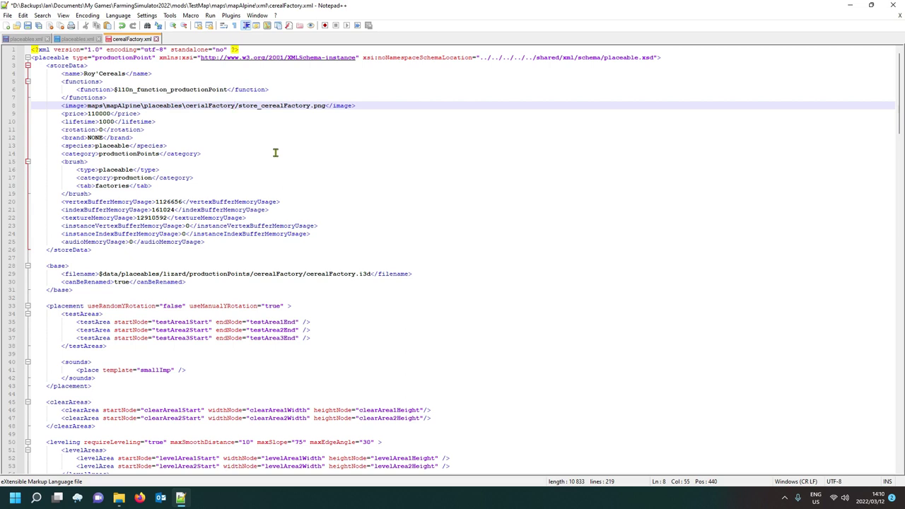
{"action": "double_click", "coordinate": [104, 107]}
{"action": "type", "text": "/"}
{"action": "double_click", "coordinate": [142, 107]}
{"action": "type", "text": "/"}
{"action": "double_click", "coordinate": [182, 107]}
{"action": "type", "text": "/"}
Step: Replace the folder part of the base i3d filename with maps/mapAlpine/placeables/cerialFactory/, copied from the image entry
{"action": "left_click", "coordinate": [58, 266]}
{"action": "scroll", "coordinate": [210, 226], "scroll_direction": "down", "scroll_amount": 2}
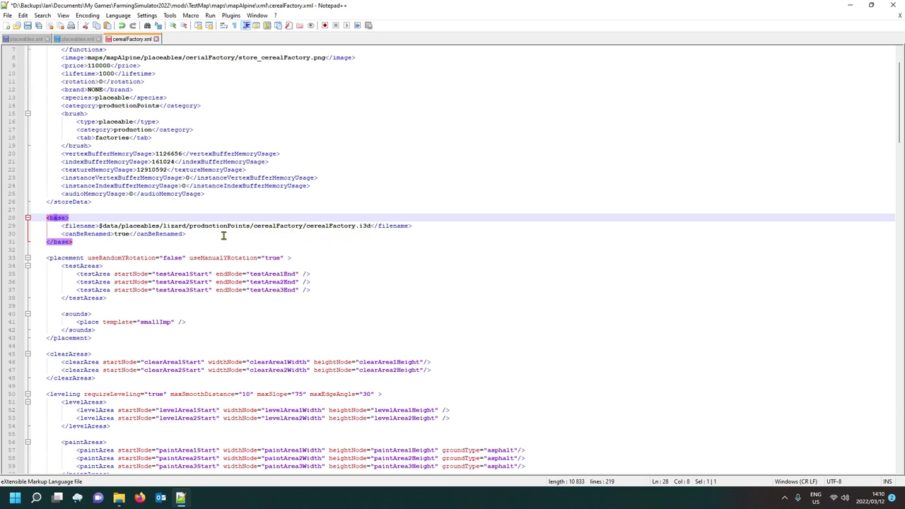
{"action": "mouse_move", "coordinate": [119, 498]}
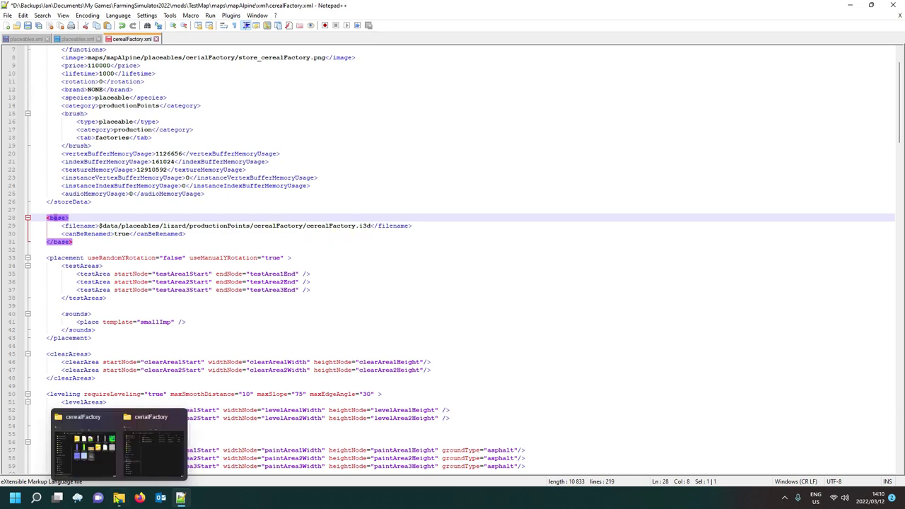
{"action": "left_click", "coordinate": [154, 442]}
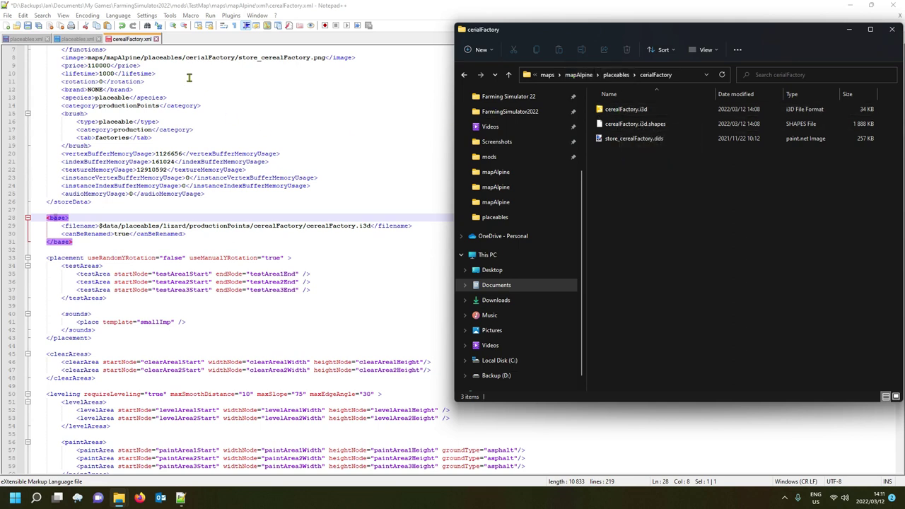
{"action": "left_click_drag", "start_coordinate": [87, 58], "coordinate": [244, 66]}
{"action": "key", "text": "ctrl+c"}
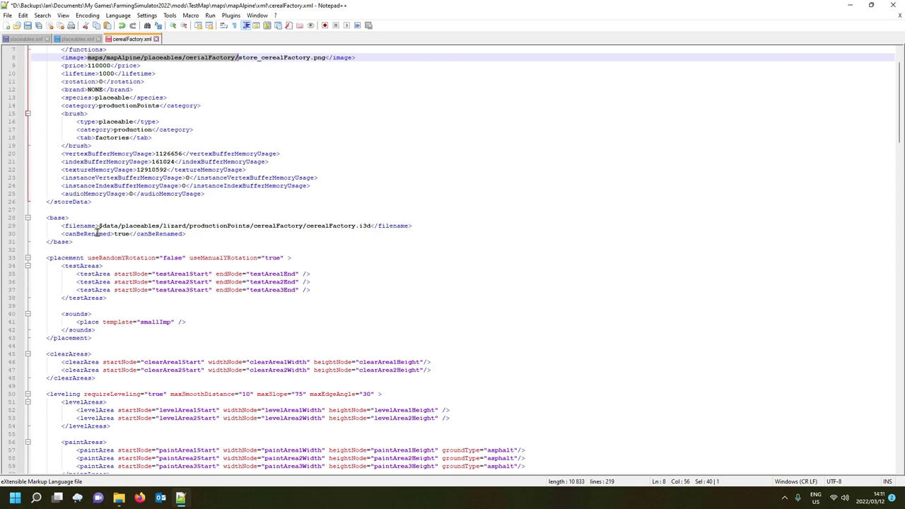
{"action": "left_click_drag", "start_coordinate": [99, 227], "coordinate": [308, 232]}
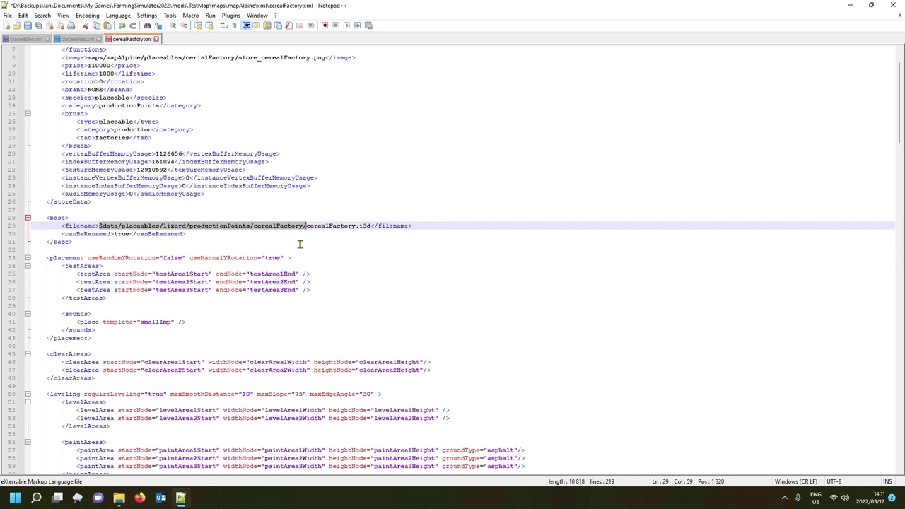
{"action": "key", "text": "ctrl+v"}
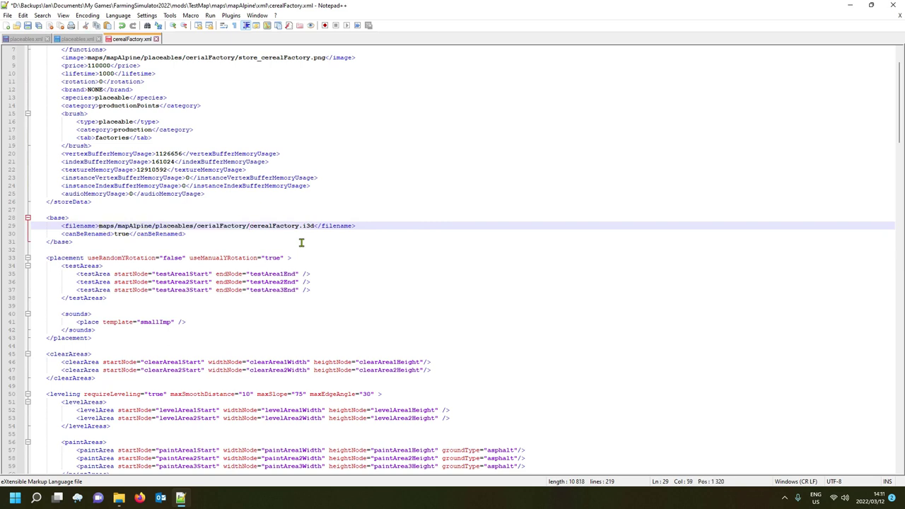
{"action": "left_click", "coordinate": [74, 226]}
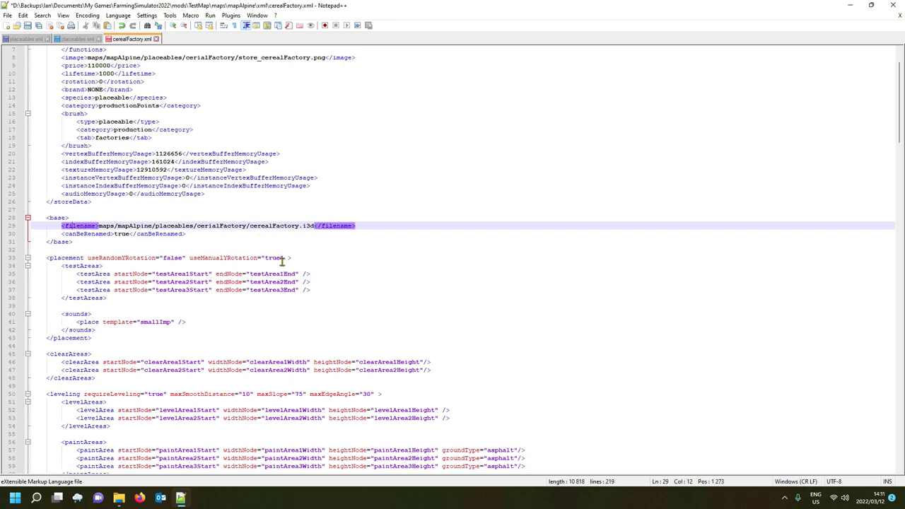
Step: Review the placement, clearAreas, leveling, indoorAreas and ai sections of cerealFactory.xml, rechecking the image and base file paths
{"action": "left_click", "coordinate": [74, 260]}
{"action": "scroll", "coordinate": [75, 264], "scroll_direction": "down", "scroll_amount": 3}
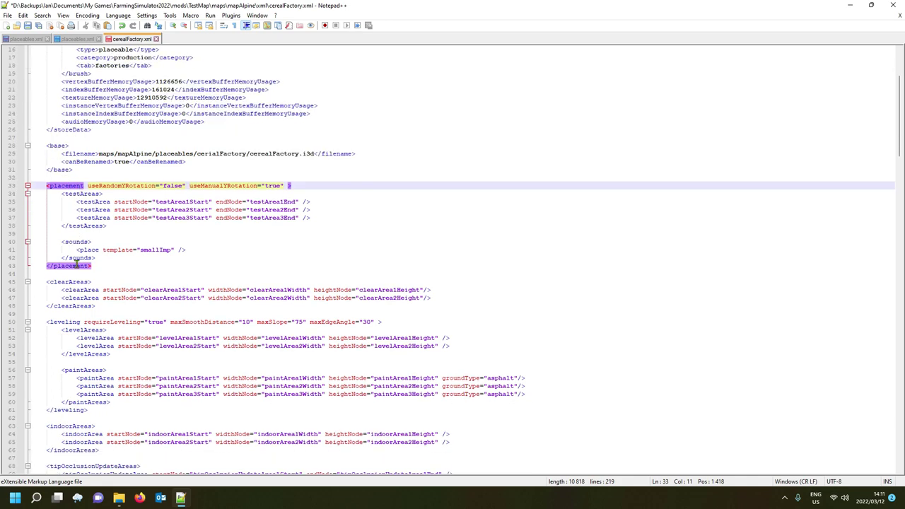
{"action": "left_click", "coordinate": [75, 283]}
{"action": "scroll", "coordinate": [75, 290], "scroll_direction": "down", "scroll_amount": 3}
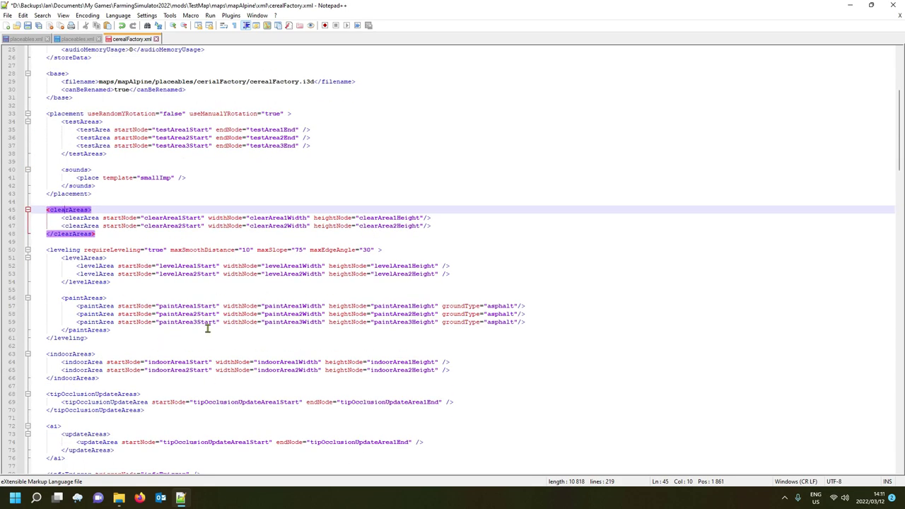
{"action": "scroll", "coordinate": [208, 325], "scroll_direction": "down", "scroll_amount": 4}
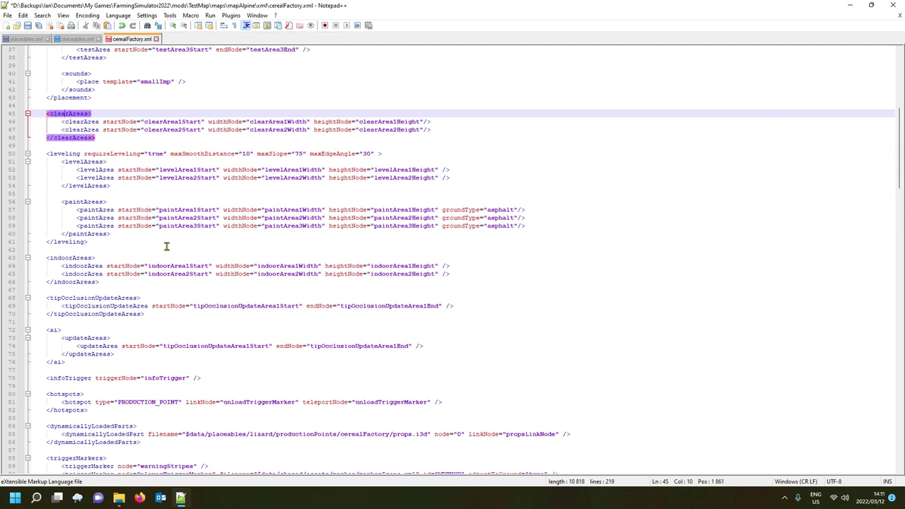
{"action": "scroll", "coordinate": [166, 246], "scroll_direction": "down", "scroll_amount": 2}
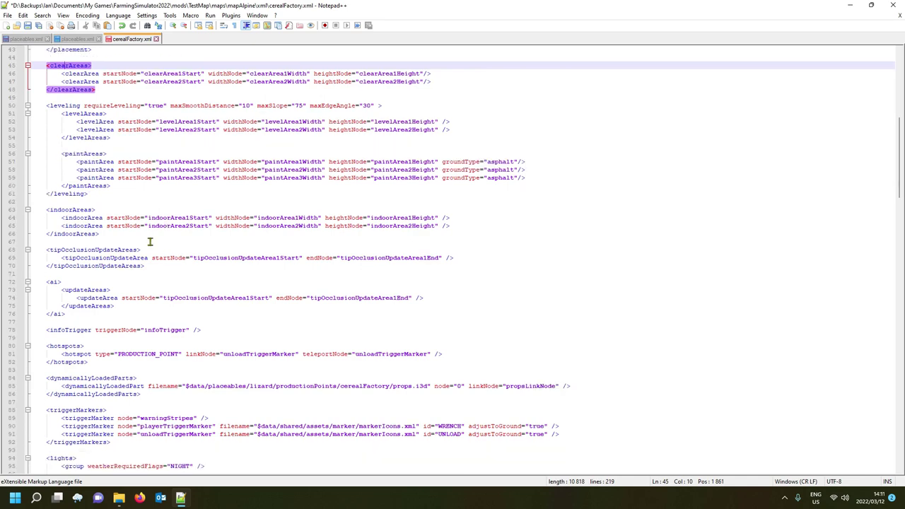
{"action": "scroll", "coordinate": [150, 242], "scroll_direction": "down", "scroll_amount": 1}
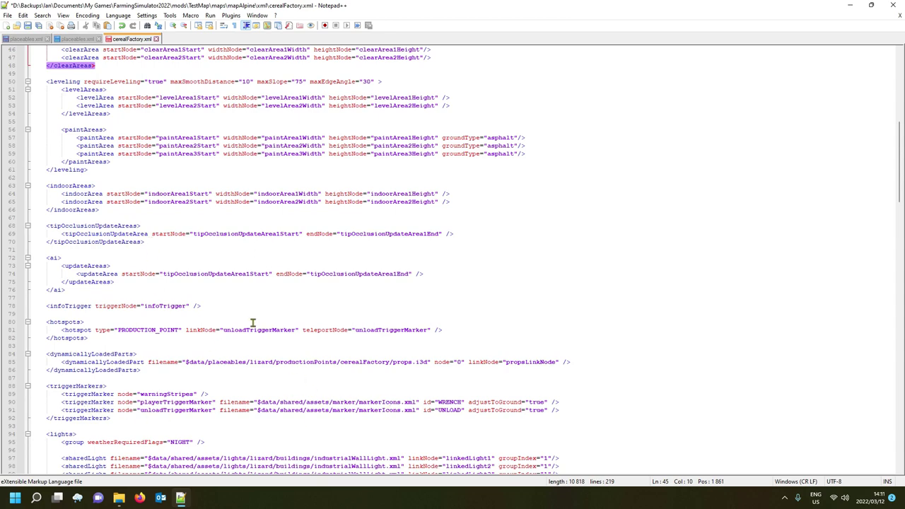
{"action": "scroll", "coordinate": [214, 237], "scroll_direction": "up", "scroll_amount": 4}
{"action": "scroll", "coordinate": [215, 238], "scroll_direction": "up", "scroll_amount": 5}
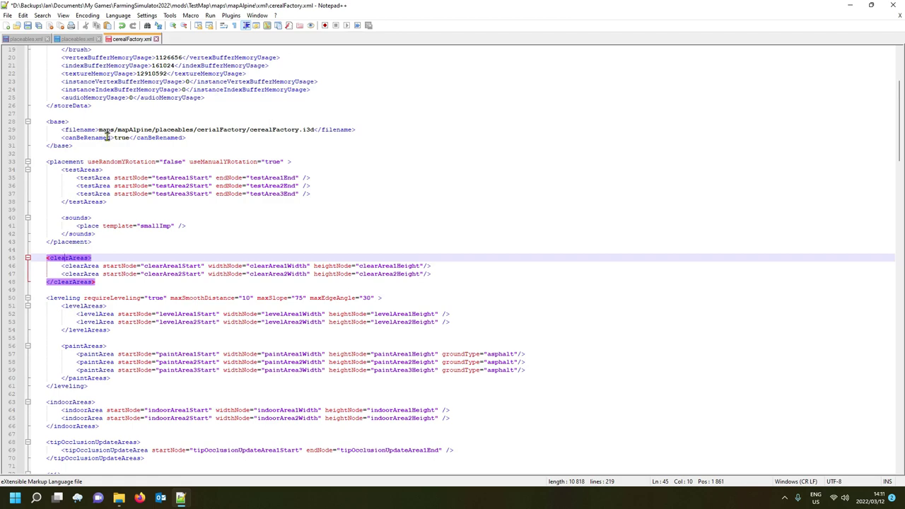
{"action": "scroll", "coordinate": [157, 149], "scroll_direction": "up", "scroll_amount": 3}
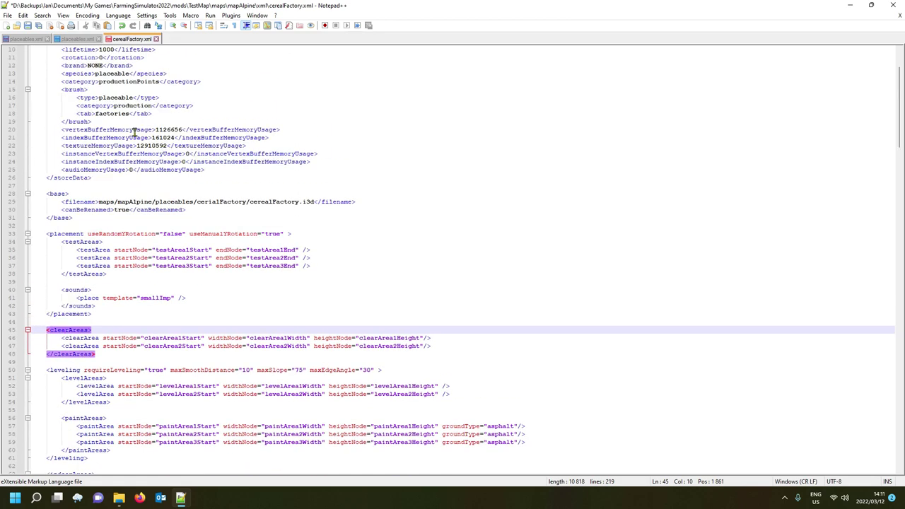
{"action": "scroll", "coordinate": [135, 132], "scroll_direction": "up", "scroll_amount": 3}
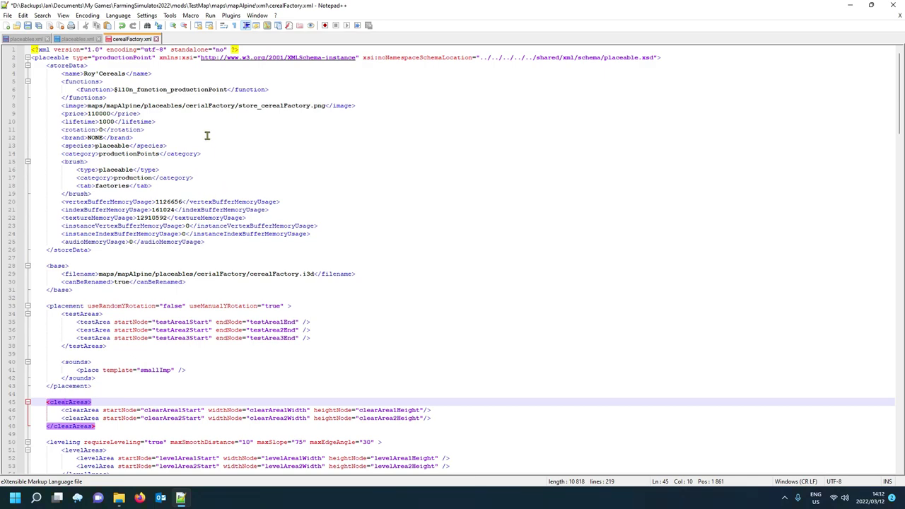
{"action": "scroll", "coordinate": [212, 176], "scroll_direction": "down", "scroll_amount": 7}
{"action": "scroll", "coordinate": [215, 187], "scroll_direction": "down", "scroll_amount": 8}
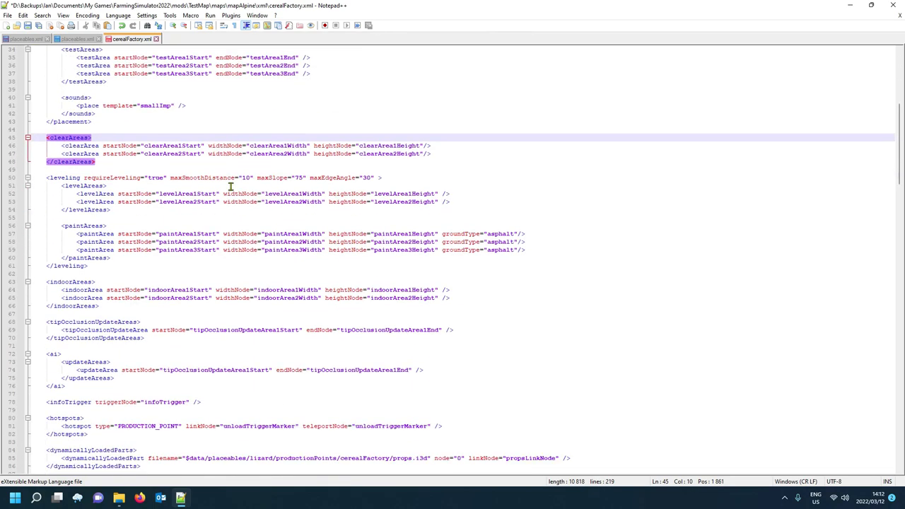
{"action": "scroll", "coordinate": [197, 276], "scroll_direction": "down", "scroll_amount": 3}
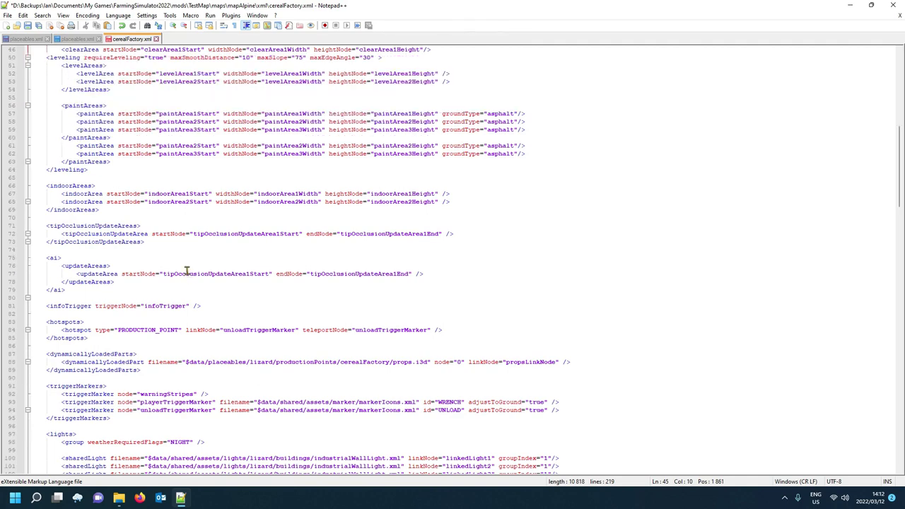
Step: Examine the dynamicallyLoadedParts entry in cerealFactory.xml that references the game's props.i3d
{"action": "left_click", "coordinate": [221, 293]}
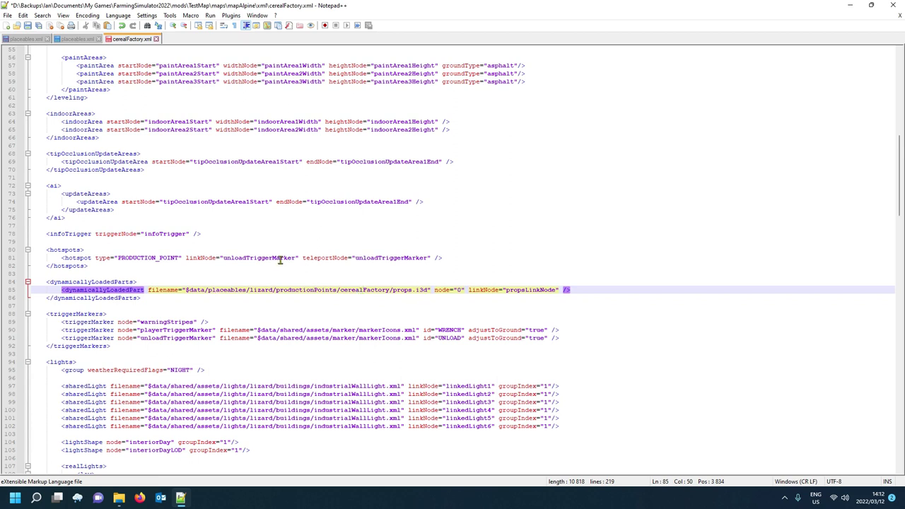
{"action": "left_click", "coordinate": [76, 284]}
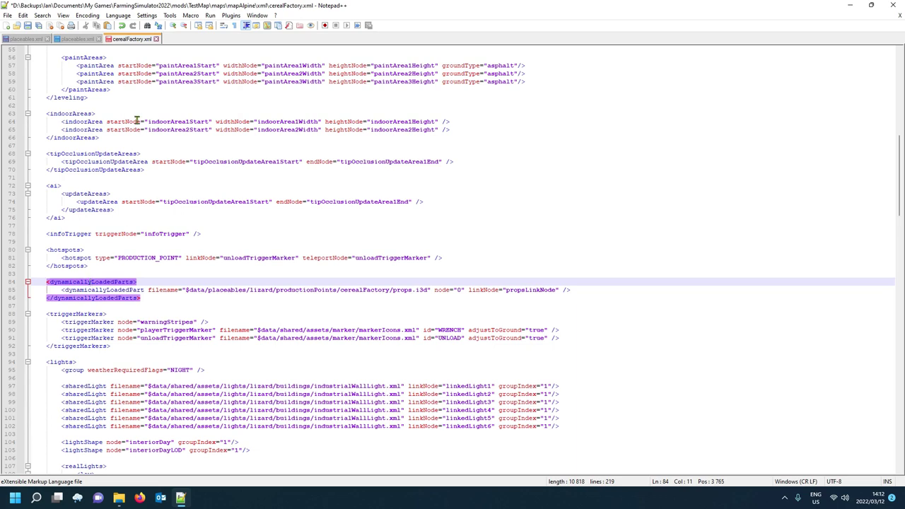
{"action": "scroll", "coordinate": [142, 117], "scroll_direction": "up", "scroll_amount": 1}
{"action": "scroll", "coordinate": [163, 235], "scroll_direction": "up", "scroll_amount": 1}
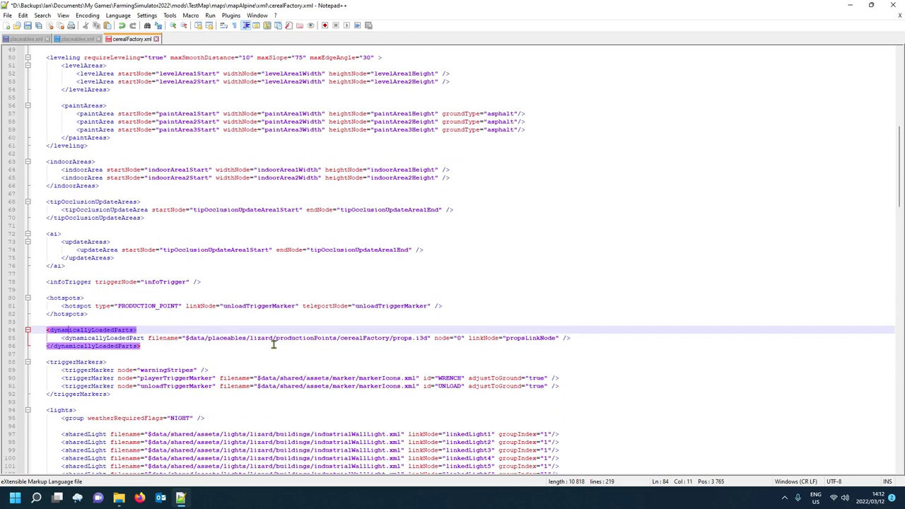
{"action": "scroll", "coordinate": [228, 356], "scroll_direction": "down", "scroll_amount": 3}
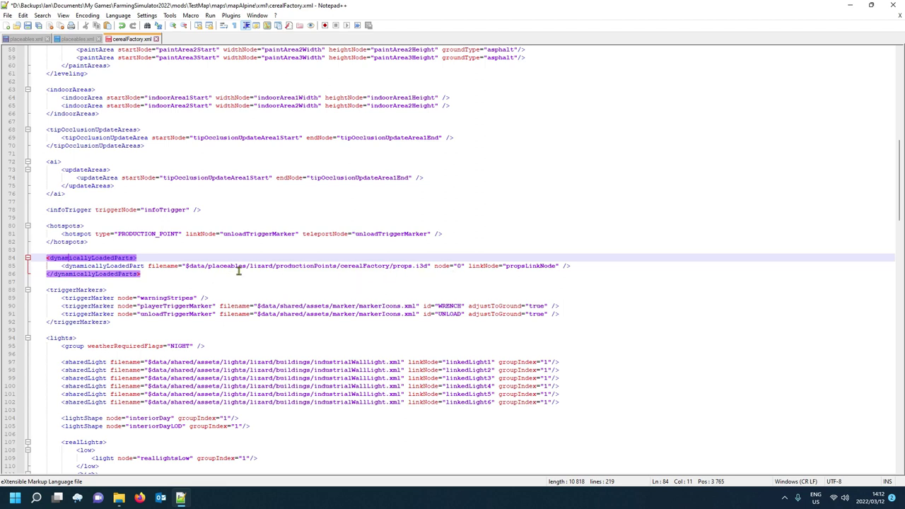
{"action": "scroll", "coordinate": [216, 326], "scroll_direction": "down", "scroll_amount": 2}
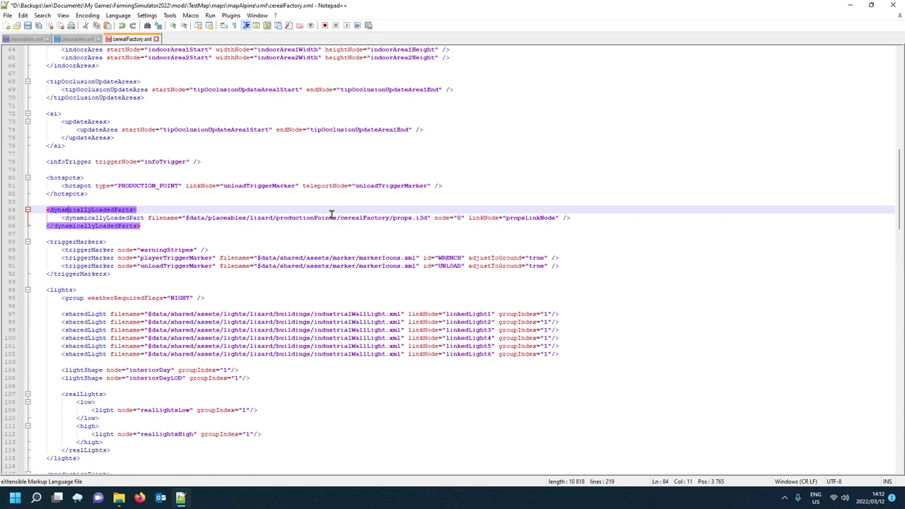
Step: Review the triggerMarkers, lights, productionPoint and i3dMappings sections of cerealFactory.xml
{"action": "left_click", "coordinate": [96, 242]}
{"action": "scroll", "coordinate": [117, 280], "scroll_direction": "down", "scroll_amount": 4}
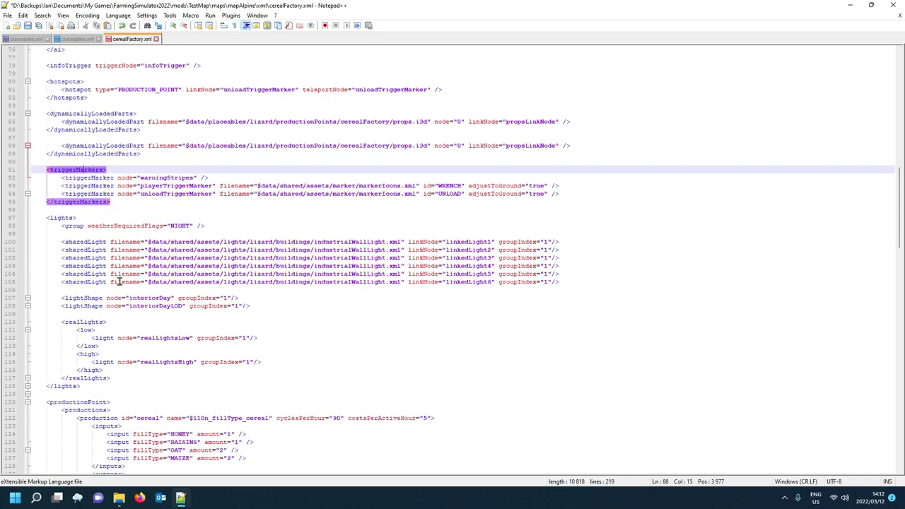
{"action": "left_click", "coordinate": [55, 193]}
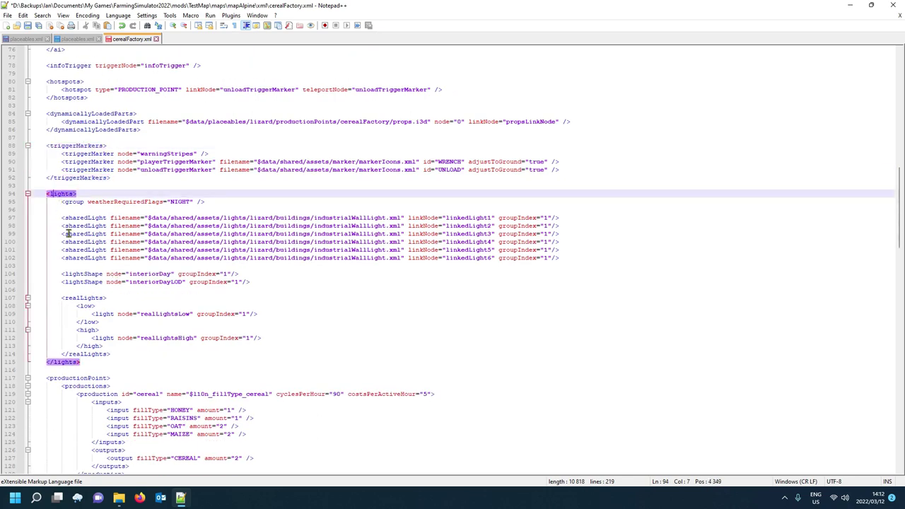
{"action": "scroll", "coordinate": [67, 234], "scroll_direction": "down", "scroll_amount": 6}
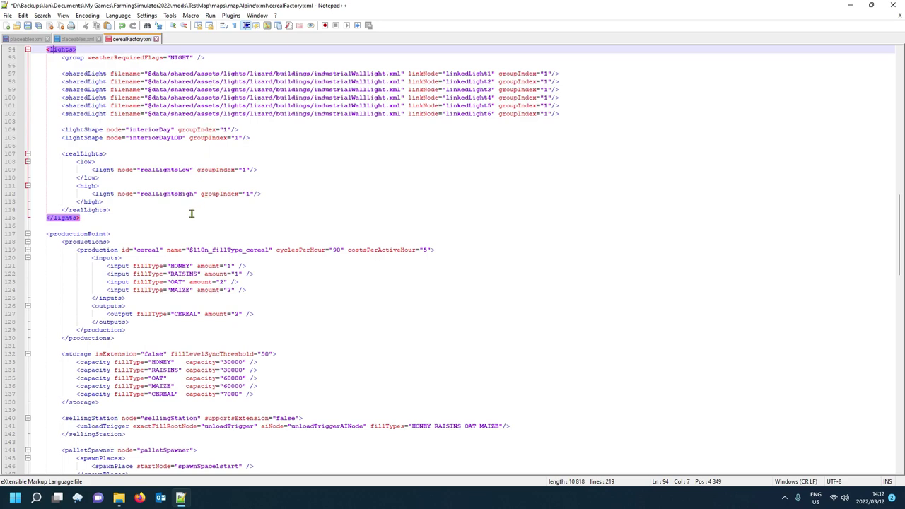
{"action": "left_click", "coordinate": [90, 237]}
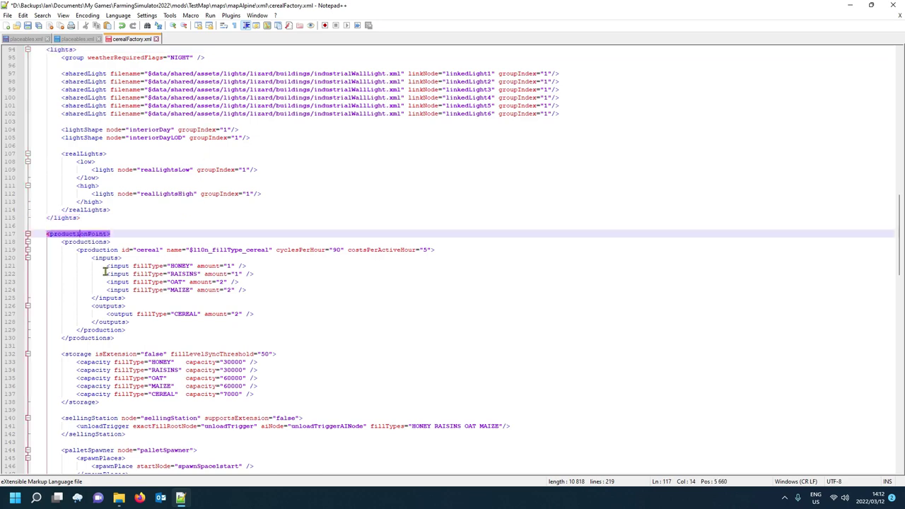
{"action": "scroll", "coordinate": [105, 272], "scroll_direction": "down", "scroll_amount": 6}
{"action": "scroll", "coordinate": [105, 272], "scroll_direction": "down", "scroll_amount": 6}
{"action": "scroll", "coordinate": [106, 266], "scroll_direction": "up", "scroll_amount": 5}
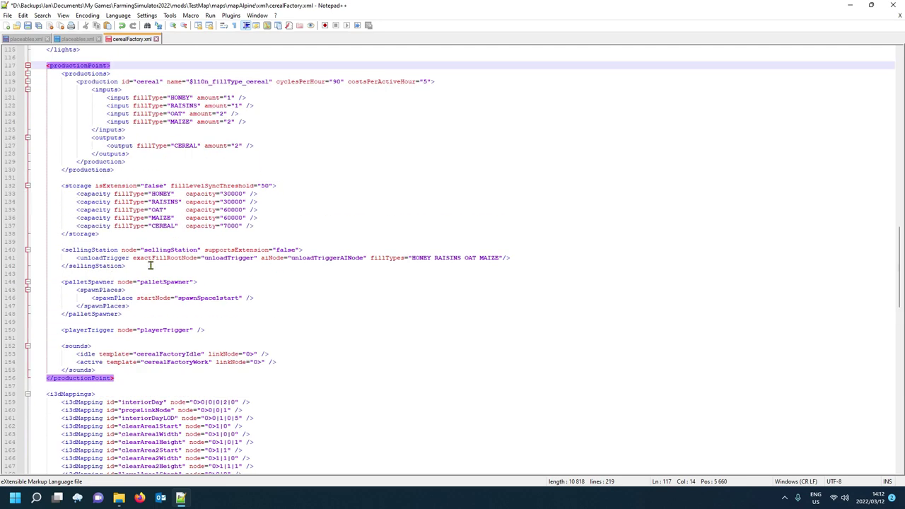
{"action": "scroll", "coordinate": [196, 323], "scroll_direction": "up", "scroll_amount": 2}
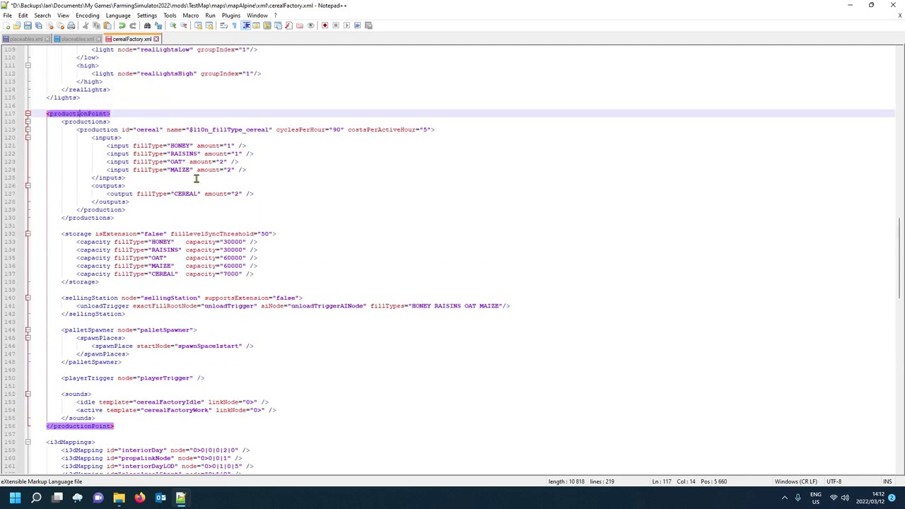
{"action": "scroll", "coordinate": [205, 279], "scroll_direction": "down", "scroll_amount": 20}
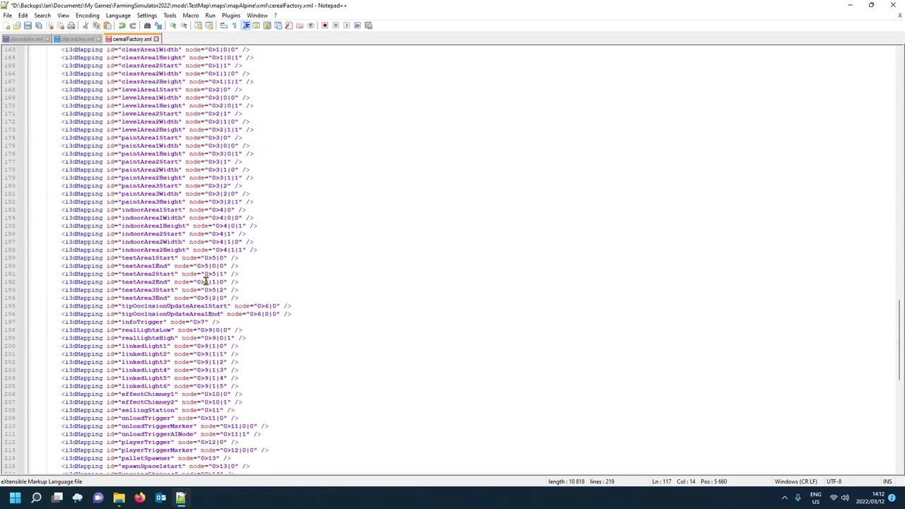
{"action": "scroll", "coordinate": [205, 281], "scroll_direction": "up", "scroll_amount": 20}
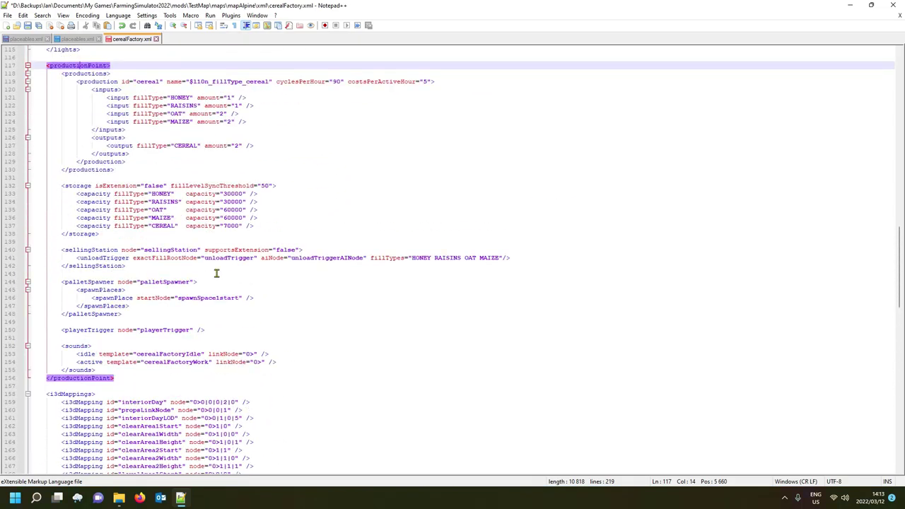
Step: Save the edited cerealFactory.xml
{"action": "scroll", "coordinate": [217, 274], "scroll_direction": "up", "scroll_amount": 20}
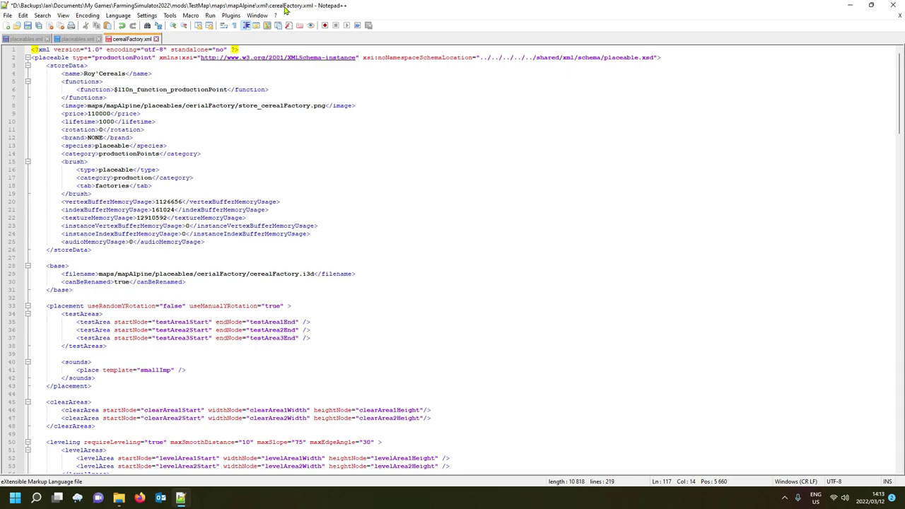
{"action": "left_click", "coordinate": [28, 26]}
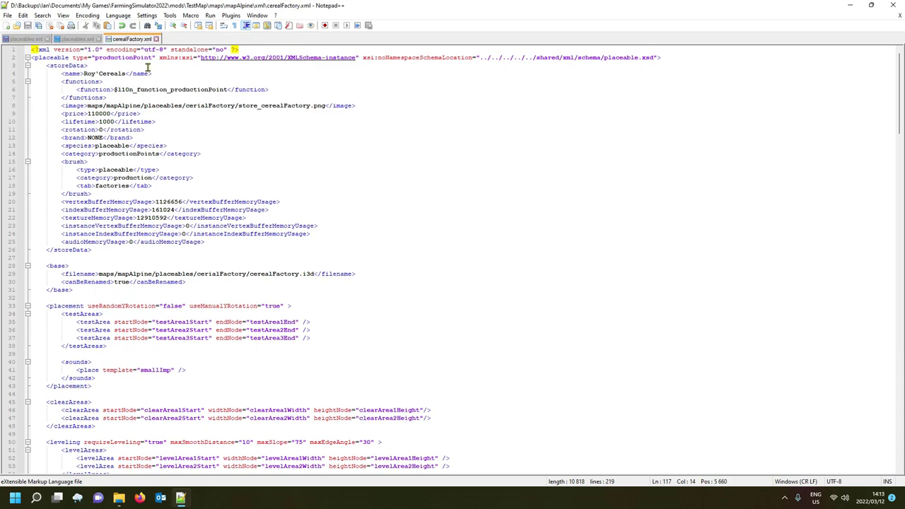
Step: Switch to File Explorer and copy the maps\mapAlpine\xml part of the path to TestMap's xml folder
{"action": "left_click", "coordinate": [23, 39]}
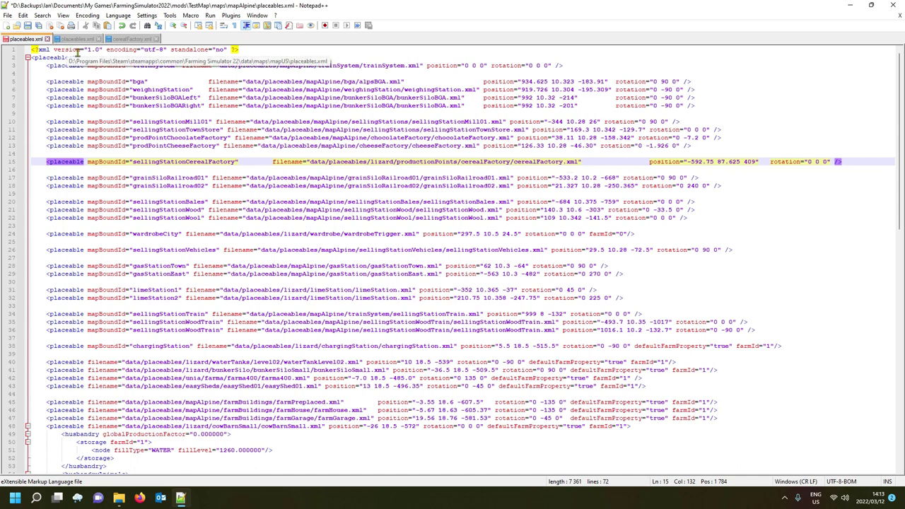
{"action": "mouse_move", "coordinate": [119, 498]}
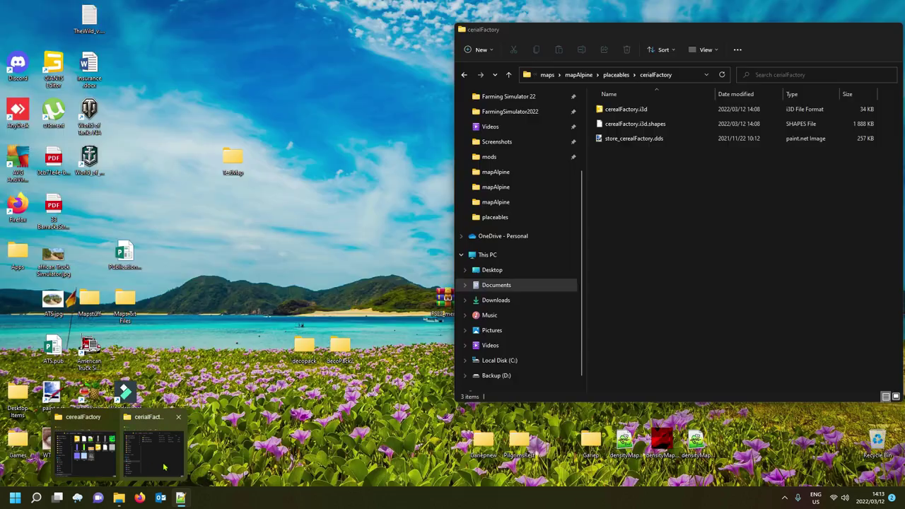
{"action": "left_click", "coordinate": [164, 467]}
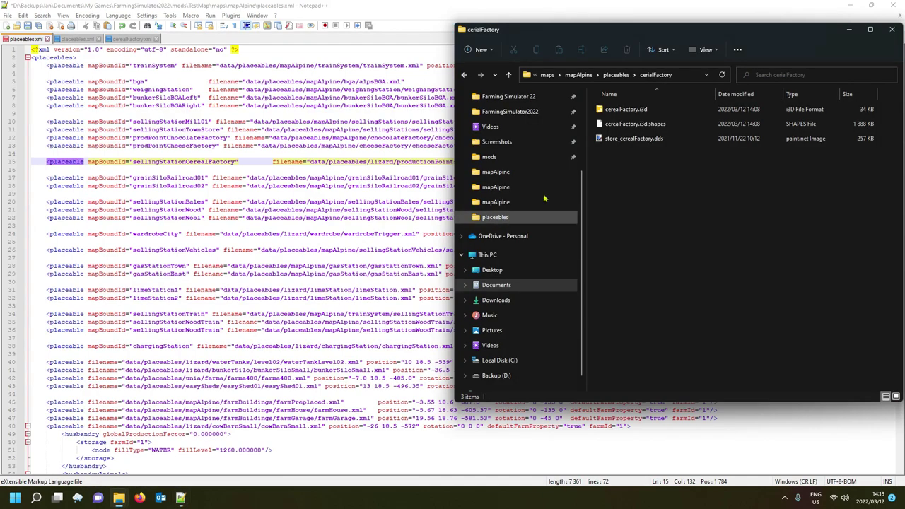
{"action": "left_click", "coordinate": [589, 77]}
{"action": "double_click", "coordinate": [644, 121]}
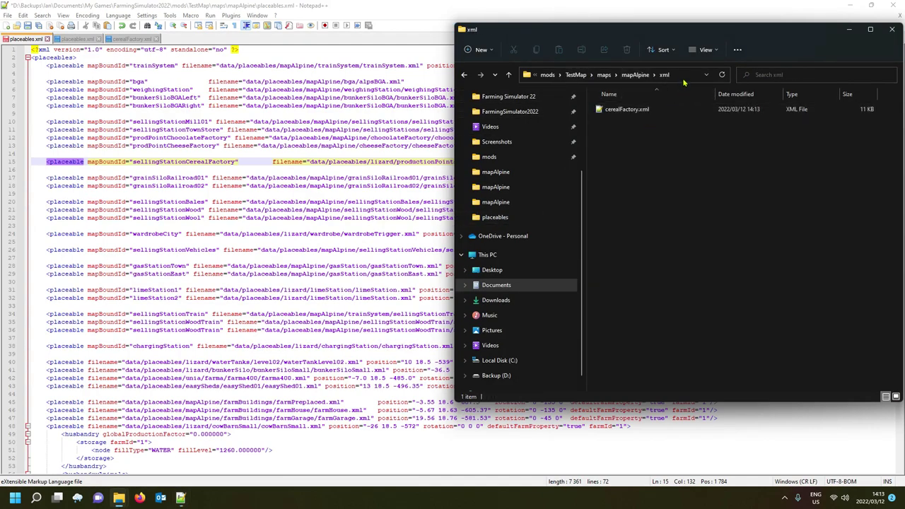
{"action": "left_click", "coordinate": [685, 76]}
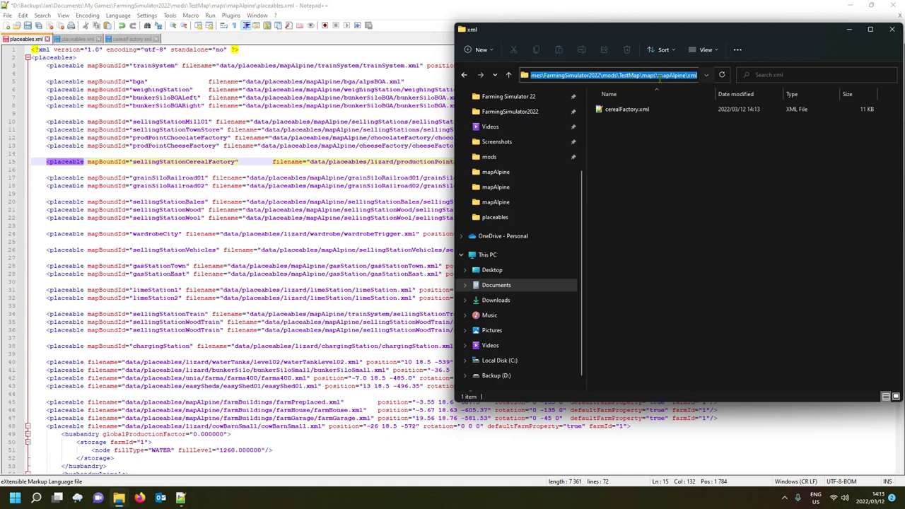
{"action": "left_click", "coordinate": [655, 81]}
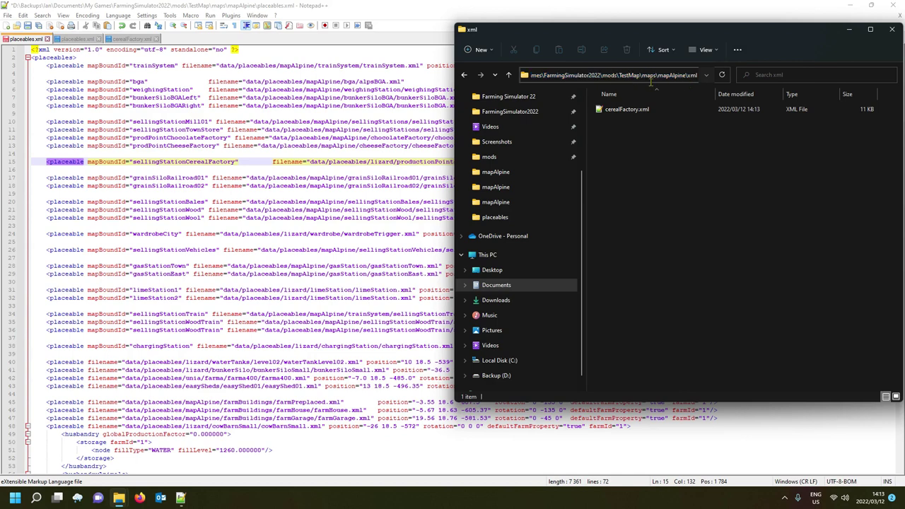
{"action": "left_click_drag", "start_coordinate": [642, 76], "coordinate": [715, 81]}
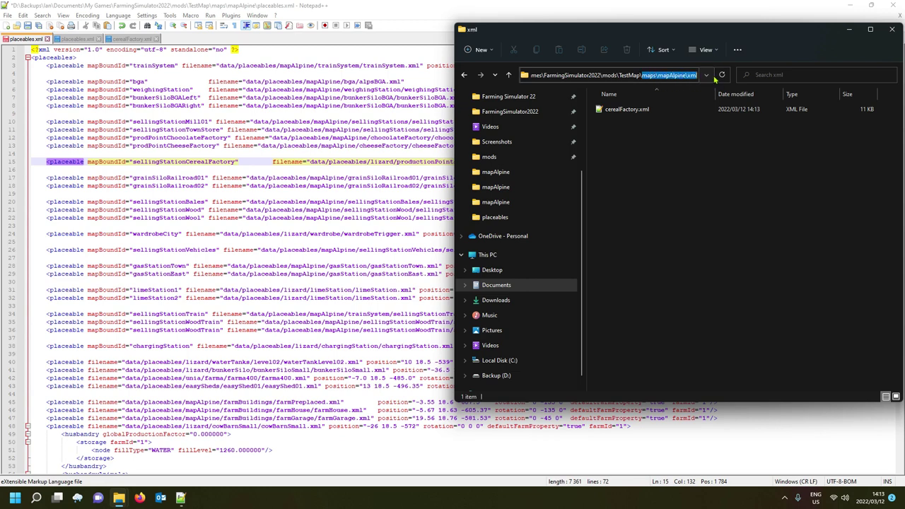
Step: Remove the surplus spacing before the filename attribute in the sellingStationCerealFactory entry of placeables.xml
{"action": "left_click", "coordinate": [364, 167]}
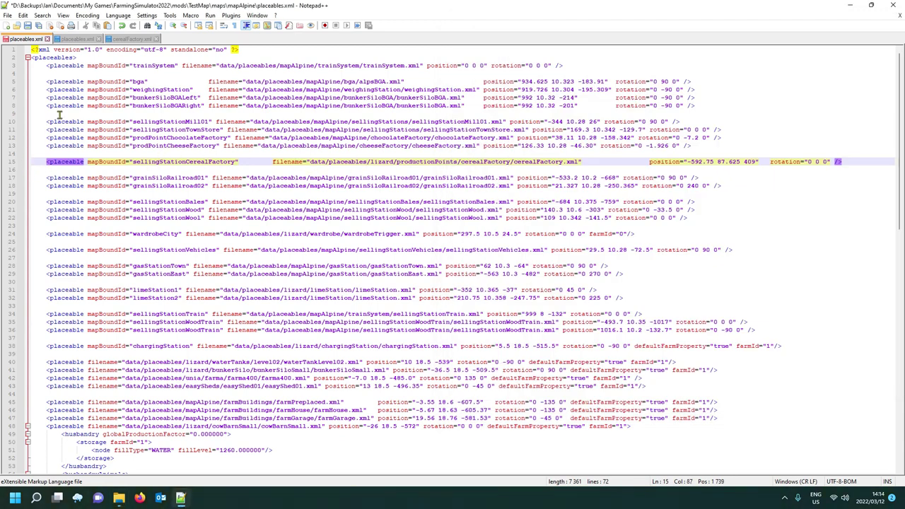
{"action": "left_click", "coordinate": [70, 165]}
{"action": "left_click", "coordinate": [110, 169]}
{"action": "left_click", "coordinate": [244, 162]}
{"action": "key", "text": "Delete"}
{"action": "key", "text": "Delete"}
{"action": "key", "text": "Delete"}
{"action": "key", "text": "Delete"}
{"action": "key", "text": "Delete"}
{"action": "key", "text": "Delete"}
{"action": "key", "text": "Delete"}
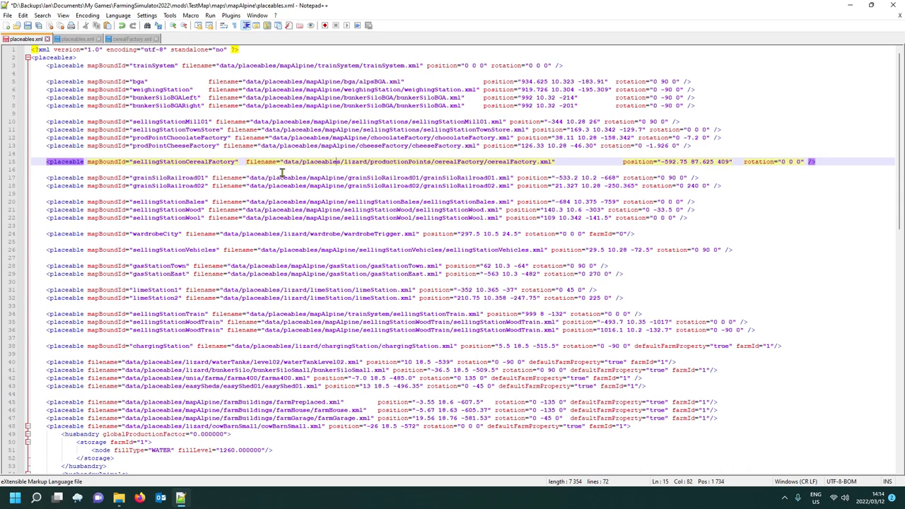
Step: Replace the cereal factory entry's folder path with maps/mapAlpine/xml, using forward slashes and keeping cerealFactory.xml as the file
{"action": "left_click_drag", "start_coordinate": [290, 168], "coordinate": [490, 167]}
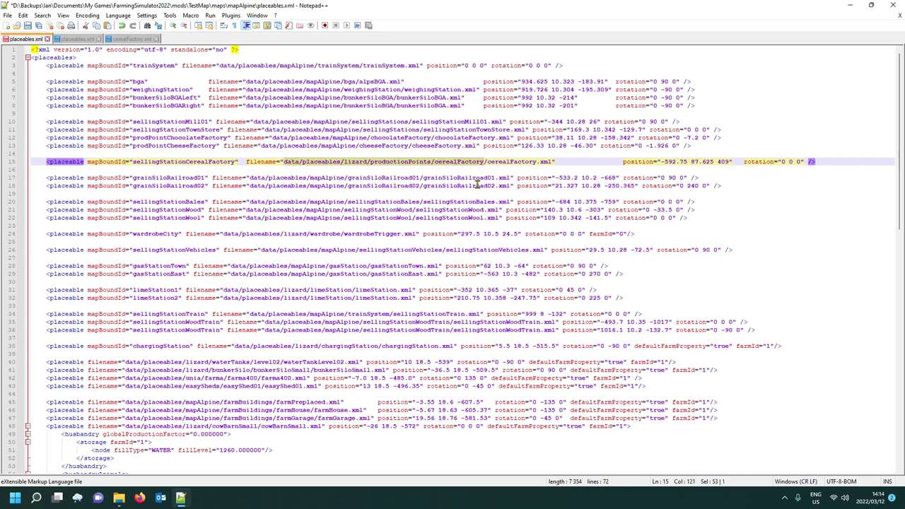
{"action": "type", "text": "maps/mapAlpine/xml"}
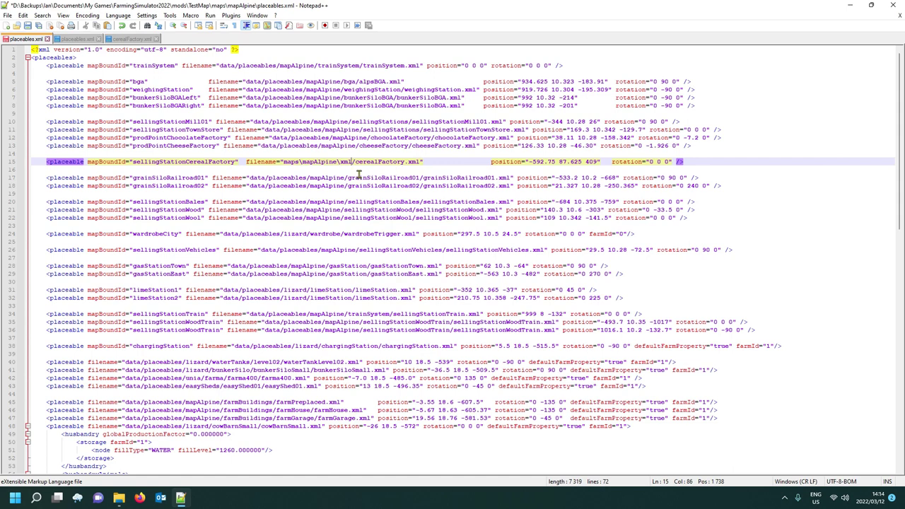
{"action": "left_click_drag", "start_coordinate": [299, 164], "coordinate": [344, 164]}
{"action": "type", "text": "/xml/"}
{"action": "left_click_drag", "start_coordinate": [356, 167], "coordinate": [435, 168]}
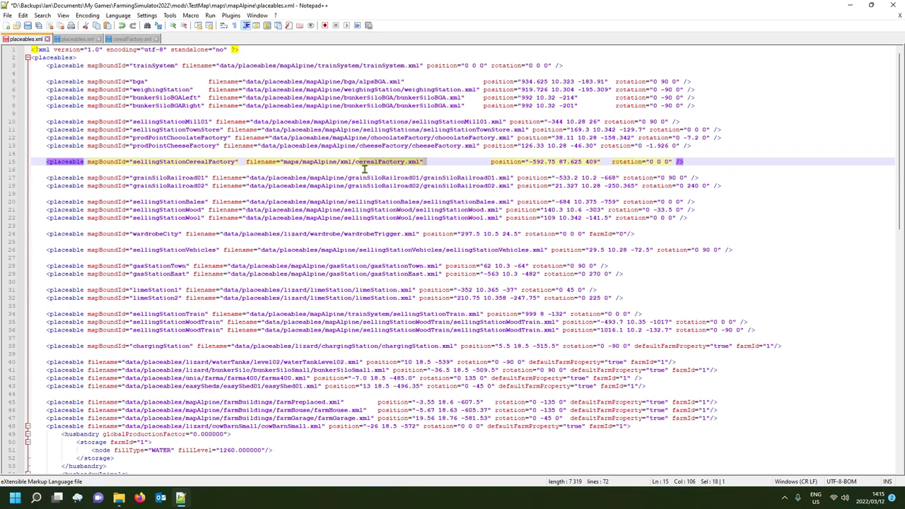
{"action": "left_click_drag", "start_coordinate": [353, 168], "coordinate": [429, 168]}
Step: Prefix the cereal factory's filename path with $mapdir$/
{"action": "left_click", "coordinate": [287, 166]}
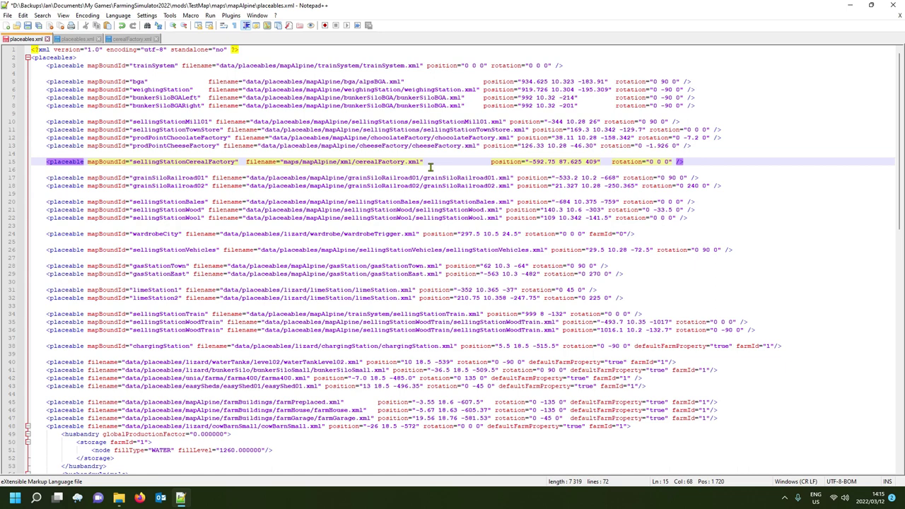
{"action": "type", "text": "$"}
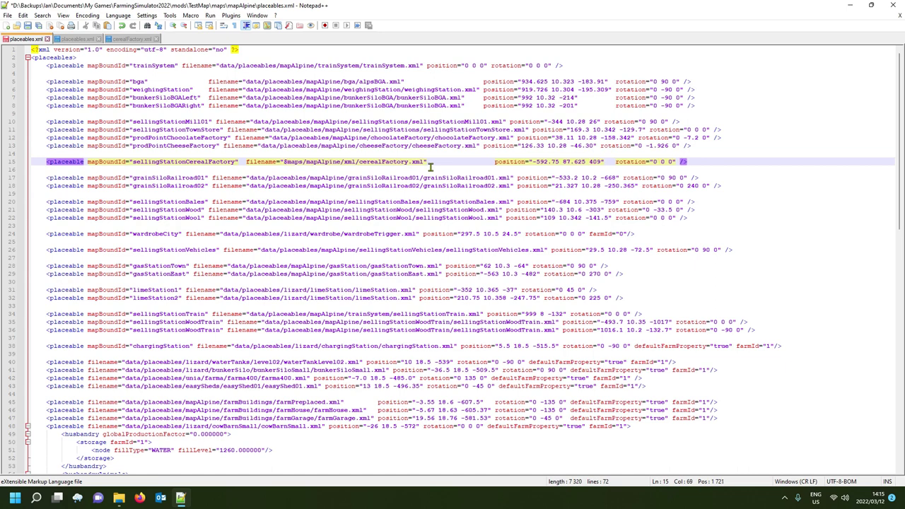
{"action": "type", "text": "ma"}
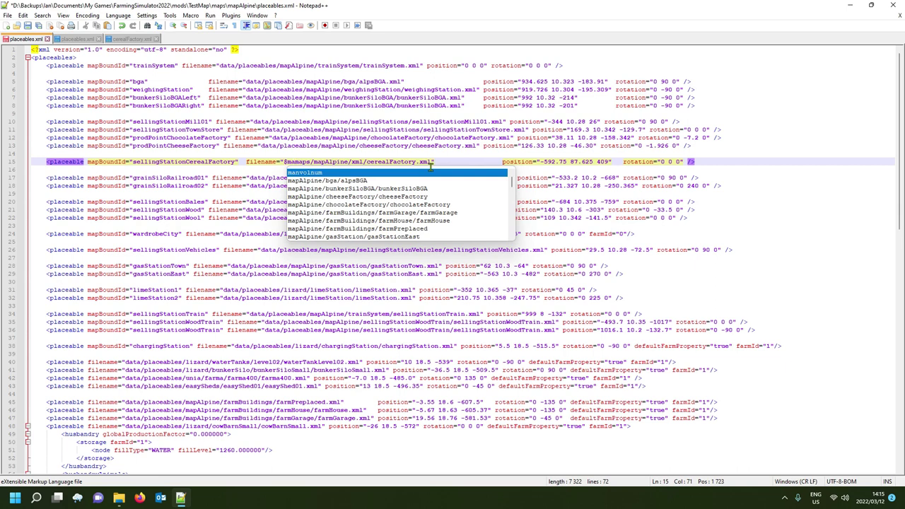
{"action": "type", "text": "pdir"}
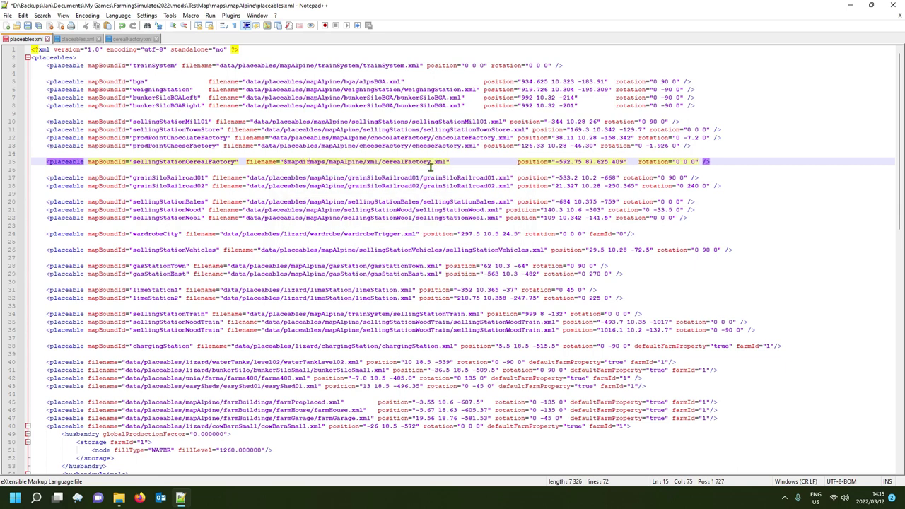
{"action": "type", "text": "$"}
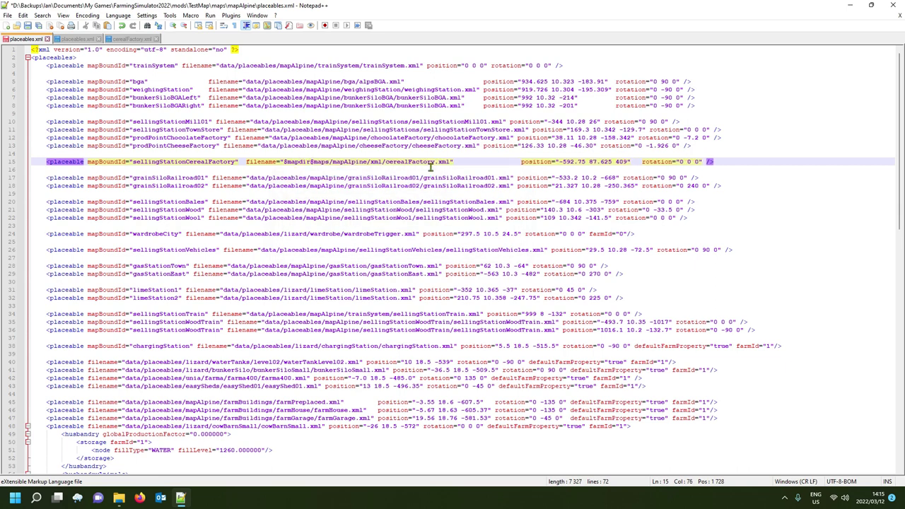
{"action": "type", "text": "/"}
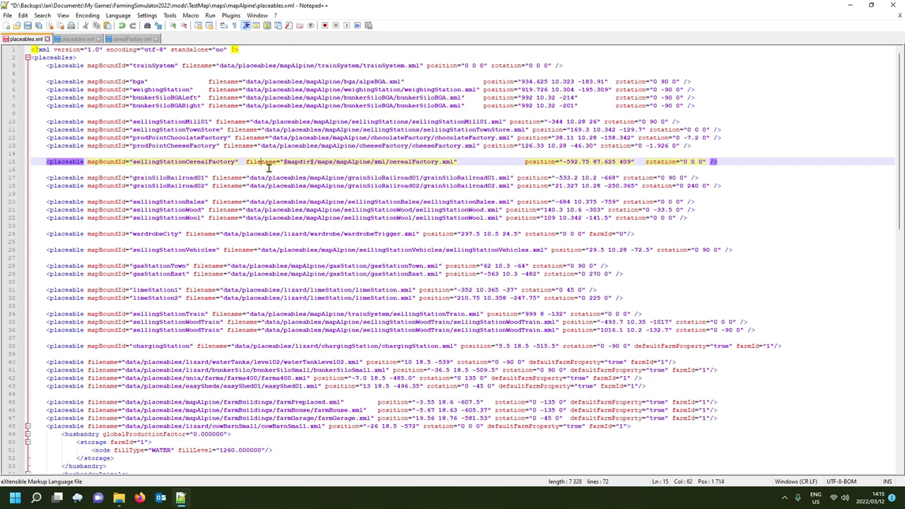
{"action": "left_click", "coordinate": [303, 163]}
Step: Reduce the gap between the cereal factory's filename and position attributes to a single space
{"action": "left_click", "coordinate": [474, 167]}
{"action": "key", "text": "Delete"}
{"action": "key", "text": "Delete"}
{"action": "key", "text": "Delete"}
{"action": "key", "text": "Delete"}
{"action": "key", "text": "Delete"}
{"action": "key", "text": "Delete"}
{"action": "key", "text": "Delete"}
{"action": "key", "text": "Delete"}
{"action": "key", "text": "Delete"}
{"action": "key", "text": "Delete"}
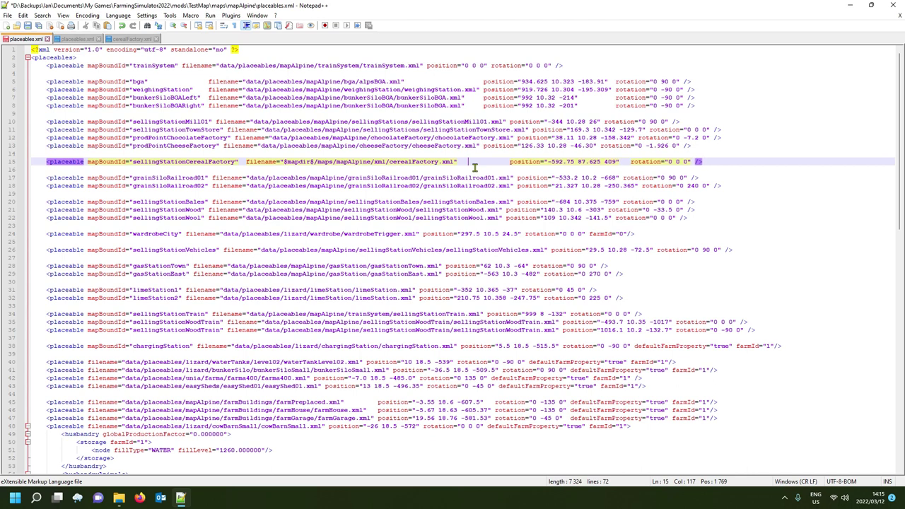
{"action": "key", "text": "Delete"}
{"action": "key", "text": "Delete"}
{"action": "key", "text": "Delete"}
{"action": "key", "text": "Delete"}
{"action": "key", "text": "Delete"}
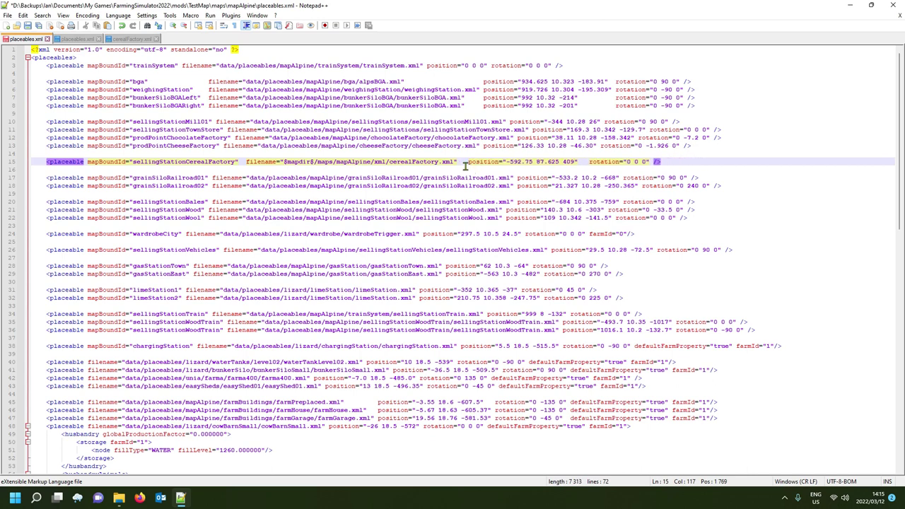
{"action": "key", "text": "shift+Left"}
{"action": "key", "text": "BackSpace"}
{"action": "key", "text": "BackSpace"}
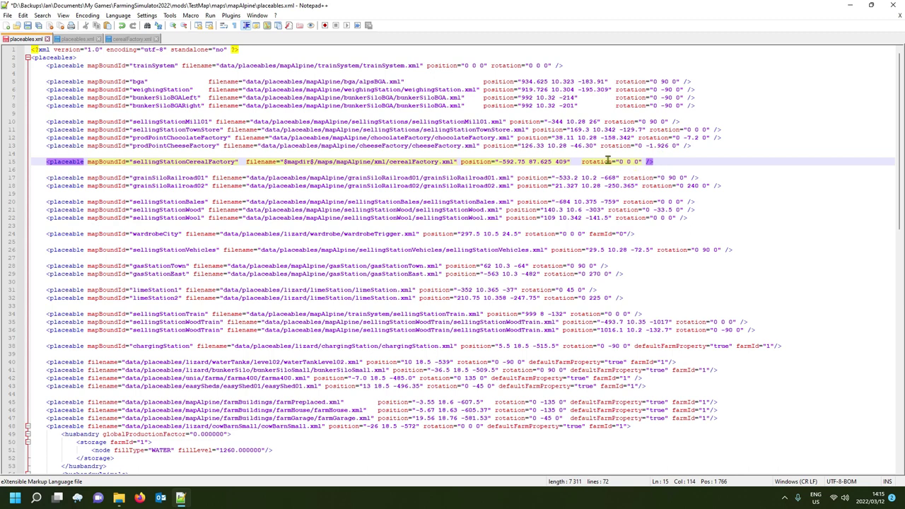
Step: Compare the defaultFarmProperty attributes of the water tank and charging station entries with the cereal factory entry
{"action": "left_click", "coordinate": [562, 364]}
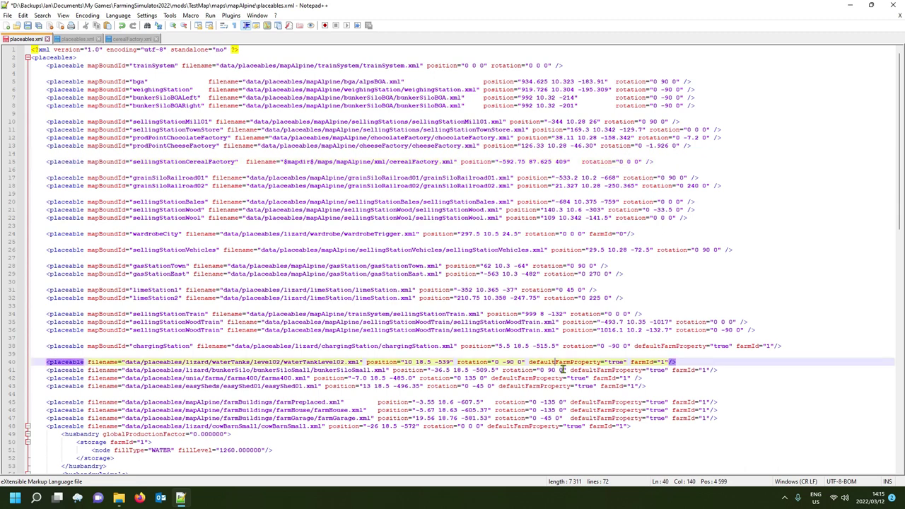
{"action": "left_click_drag", "start_coordinate": [530, 363], "coordinate": [633, 370]}
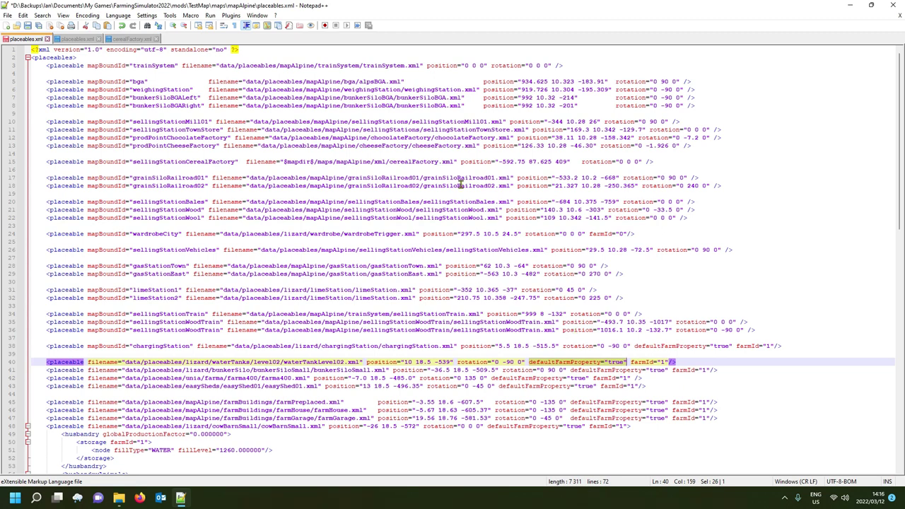
{"action": "left_click", "coordinate": [419, 162]}
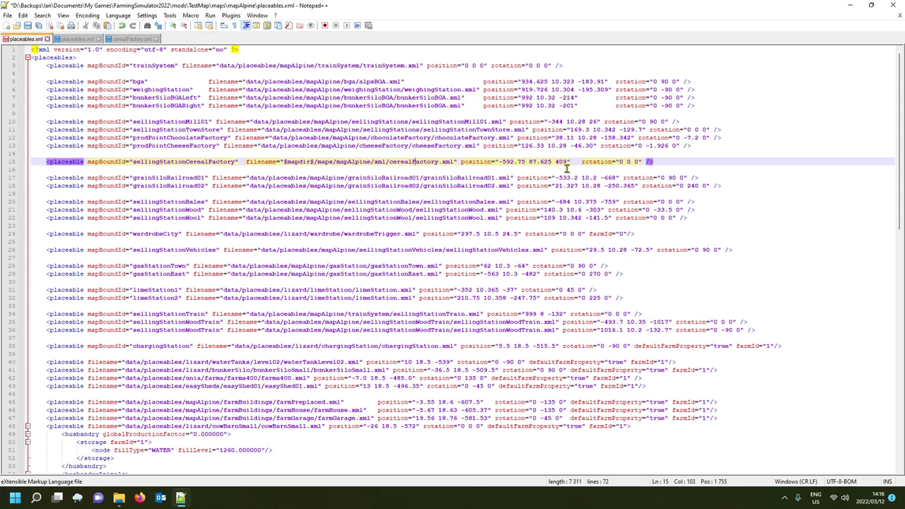
{"action": "left_click", "coordinate": [643, 351]}
{"action": "left_click_drag", "start_coordinate": [642, 350], "coordinate": [742, 355]}
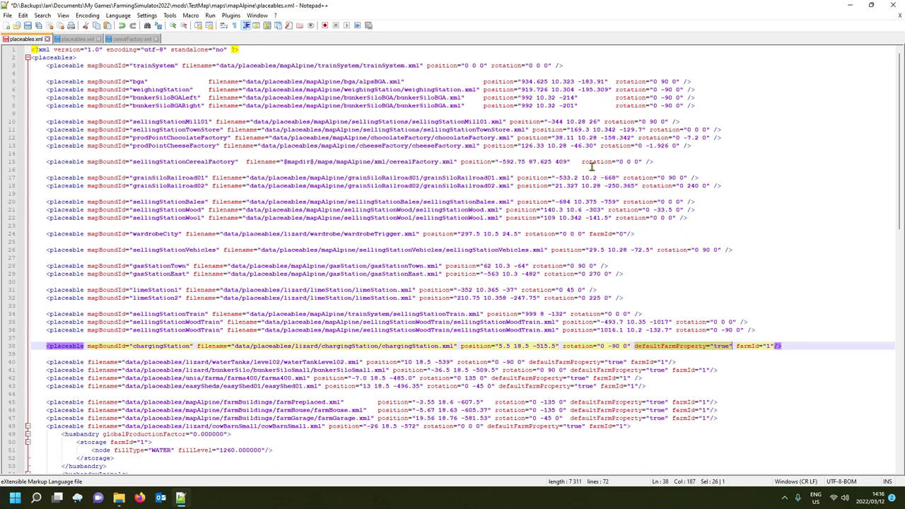
{"action": "left_click", "coordinate": [654, 168]}
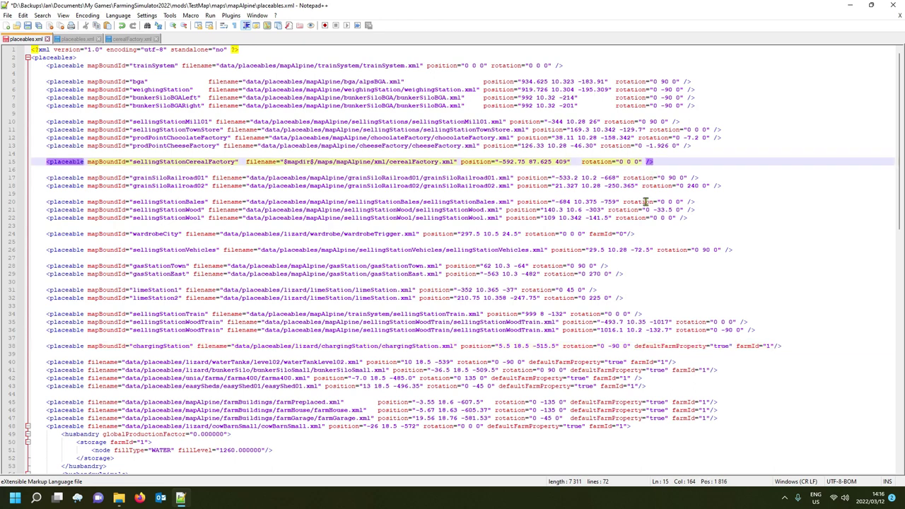
{"action": "type", "text": "maps\\mapAlpine\\xml"}
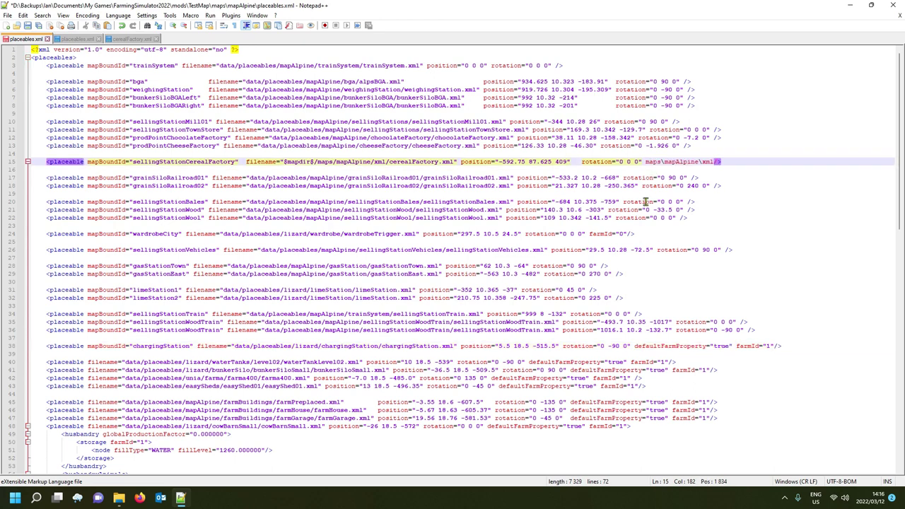
{"action": "key", "text": "ctrl+z"}
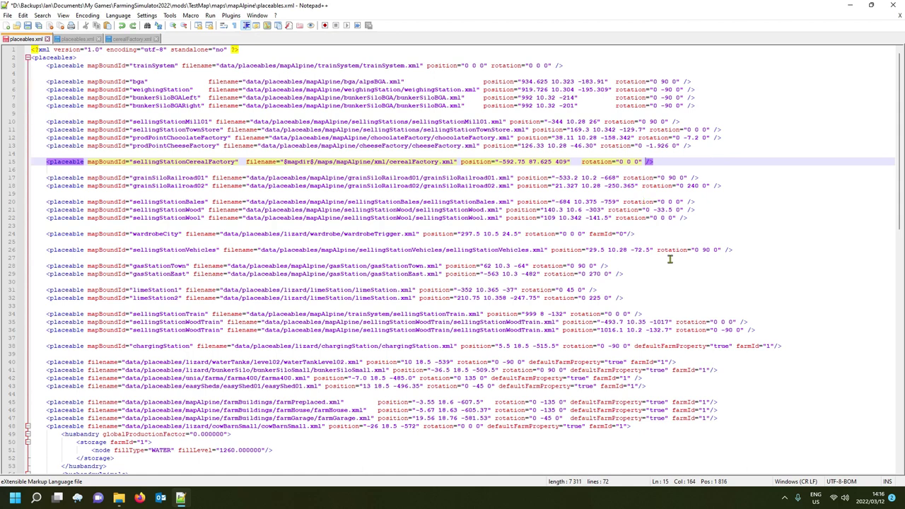
Step: Copy defaultFarmProperty="true" from the charging station and farmId="1" from the small bunker silo onto the end of the cereal factory entry
{"action": "left_click_drag", "start_coordinate": [635, 348], "coordinate": [741, 354]}
{"action": "key", "text": "ctrl+c"}
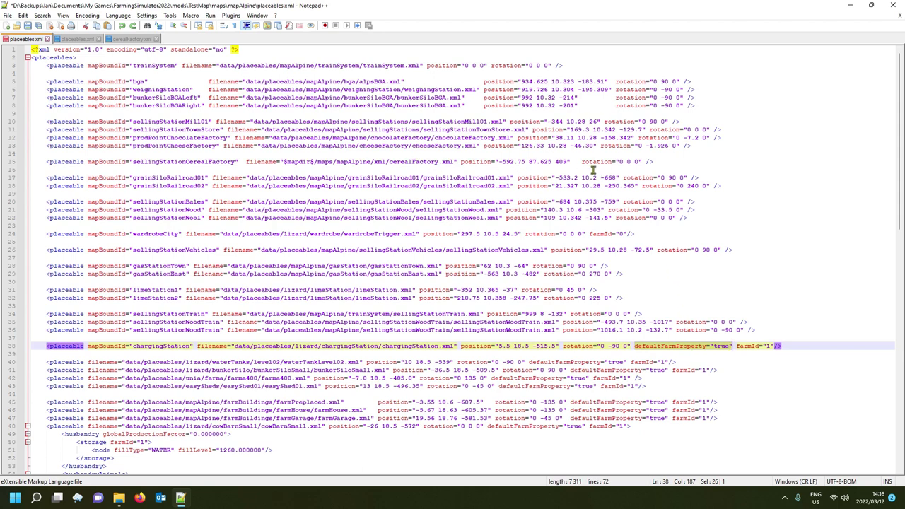
{"action": "left_click", "coordinate": [651, 164]}
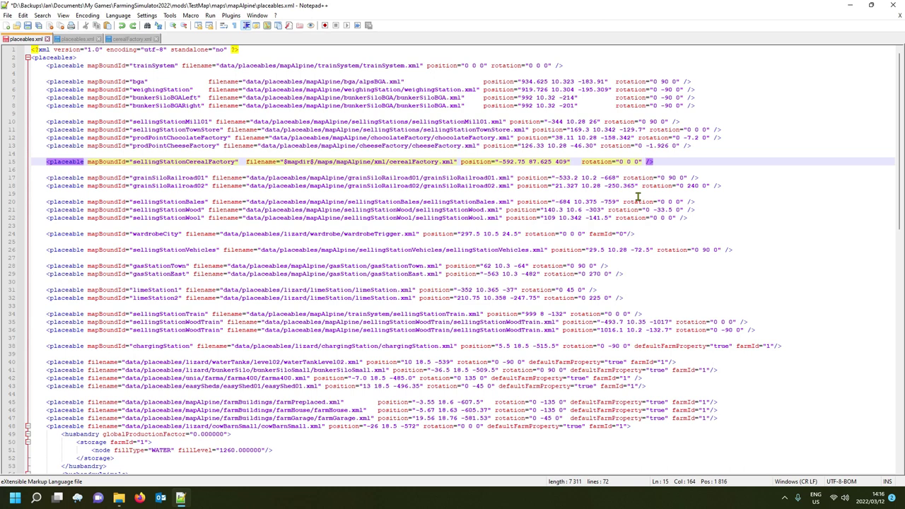
{"action": "key", "text": "ctrl+v"}
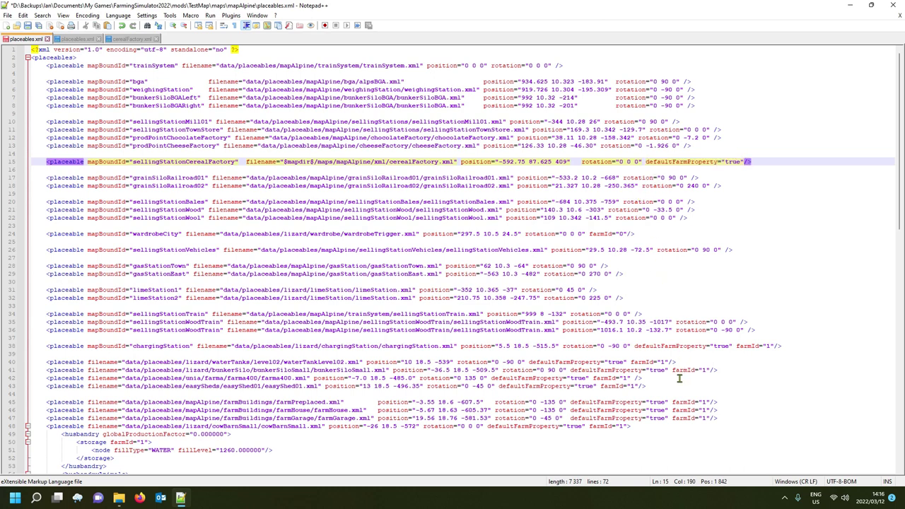
{"action": "left_click_drag", "start_coordinate": [672, 370], "coordinate": [711, 371]}
{"action": "key", "text": "ctrl+c"}
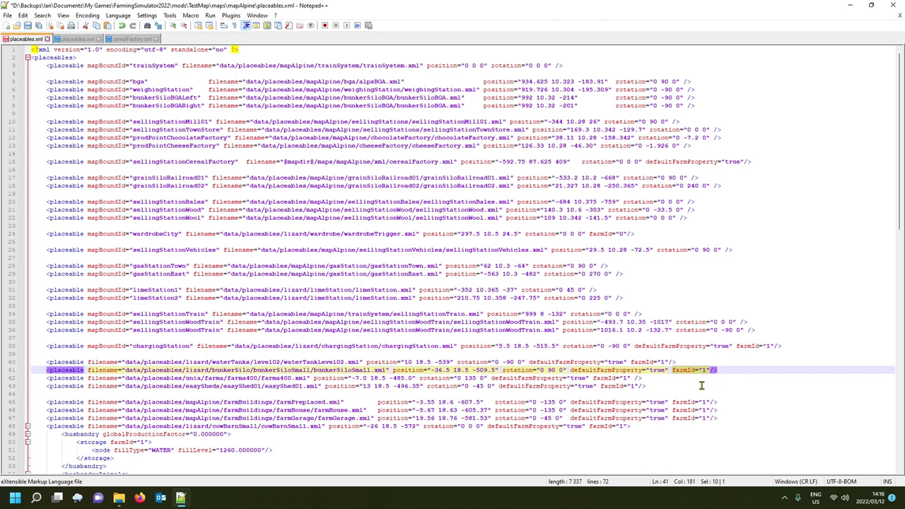
{"action": "left_click", "coordinate": [744, 163]}
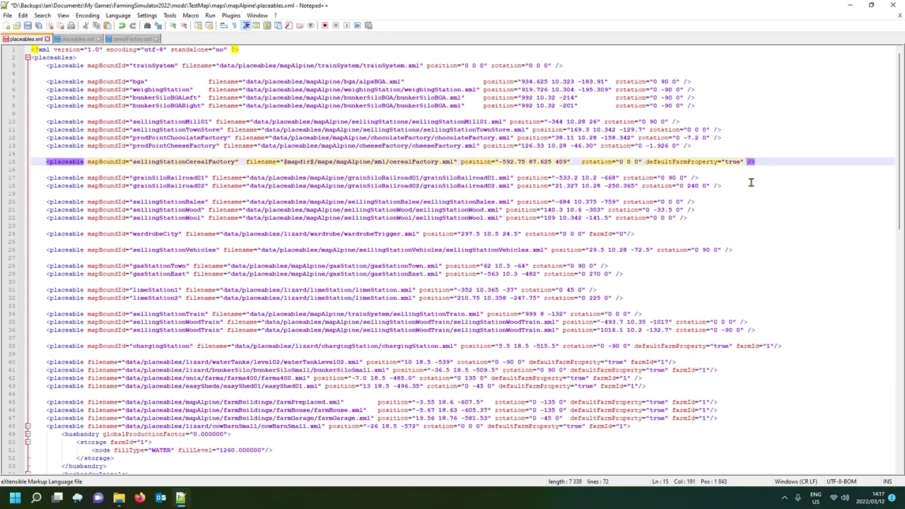
{"action": "key", "text": "ctrl+v"}
Step: Delete the defaultFarmProperty and farmId attributes from the cereal factory entry
{"action": "left_click", "coordinate": [684, 166]}
{"action": "left_click_drag", "start_coordinate": [645, 162], "coordinate": [792, 163]}
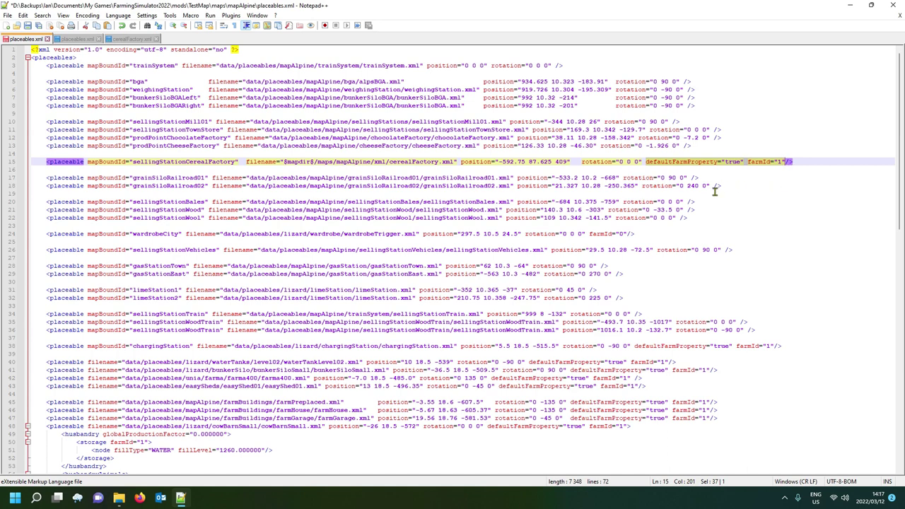
{"action": "key", "text": "Delete"}
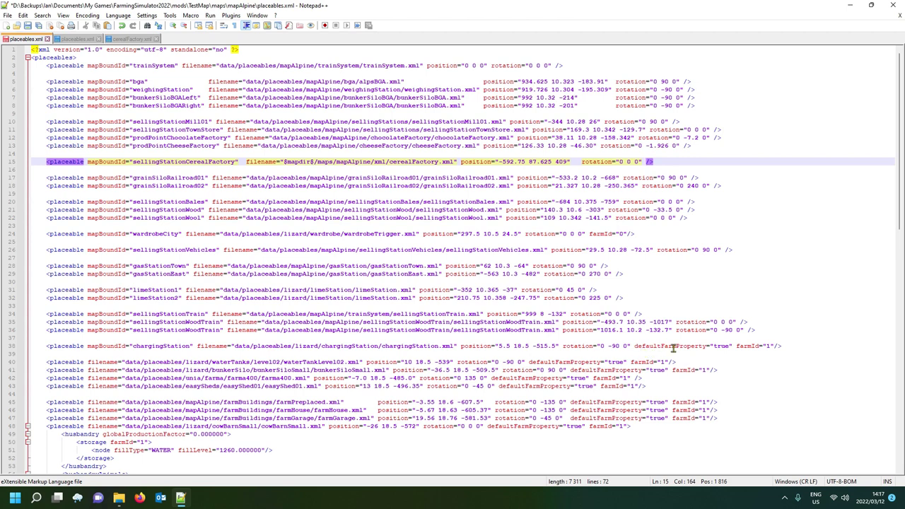
{"action": "double_click", "coordinate": [721, 347]}
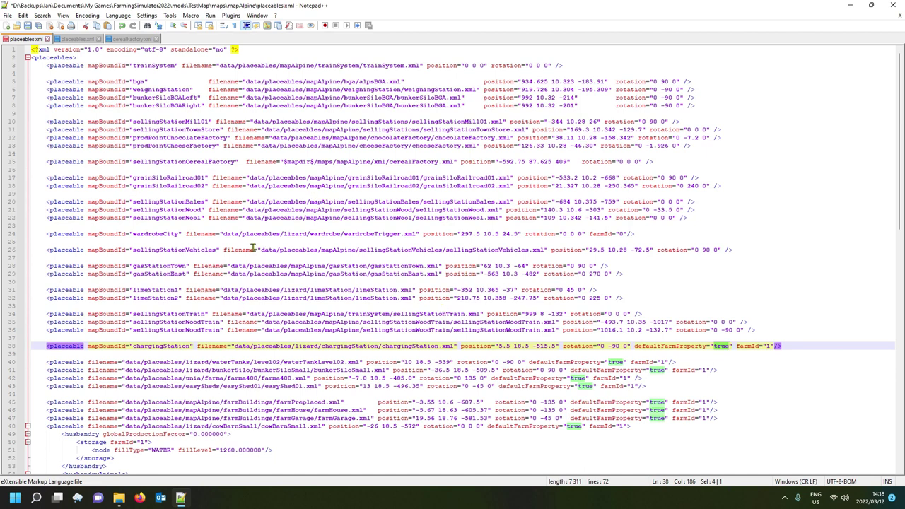
{"action": "left_click", "coordinate": [75, 162]}
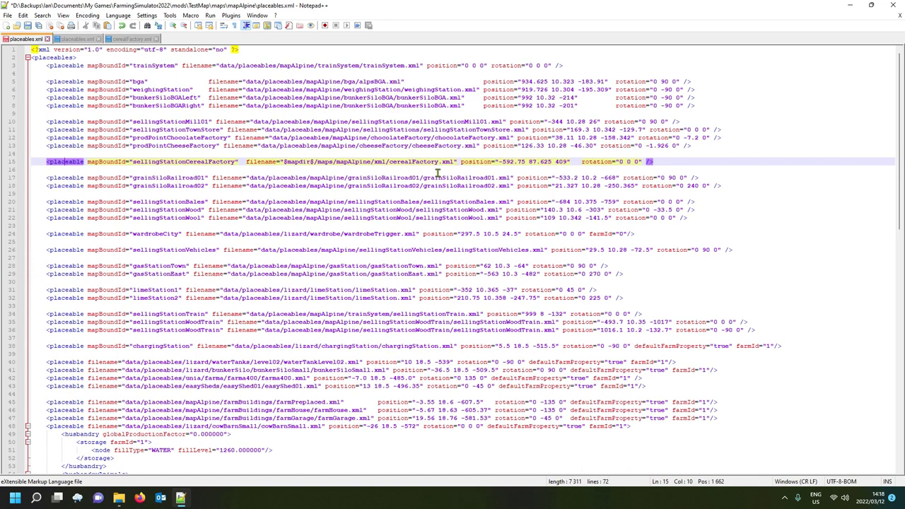
Step: Open map.i3d from the TestMap mod's mapAlpine folder in GIANTS Editor version 9.0.2
{"action": "mouse_move", "coordinate": [119, 498]}
{"action": "left_click", "coordinate": [154, 446]}
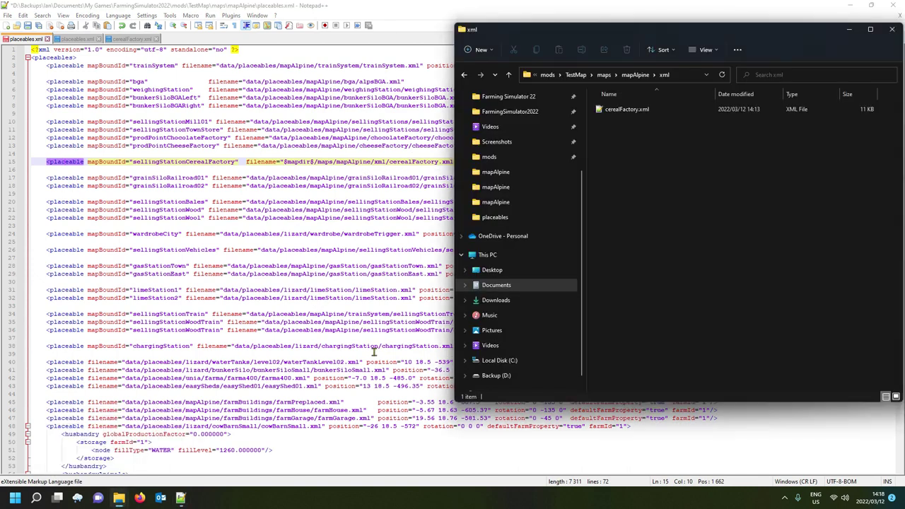
{"action": "left_click", "coordinate": [635, 74]}
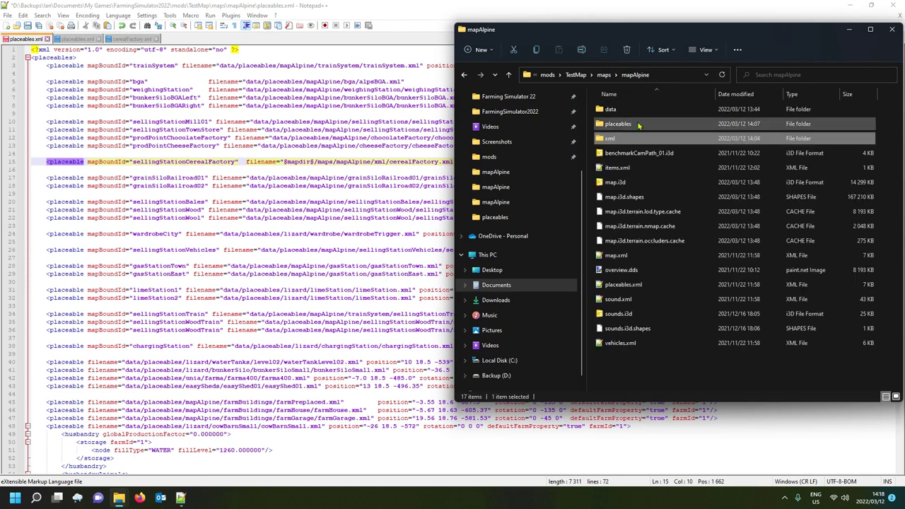
{"action": "double_click", "coordinate": [644, 185]}
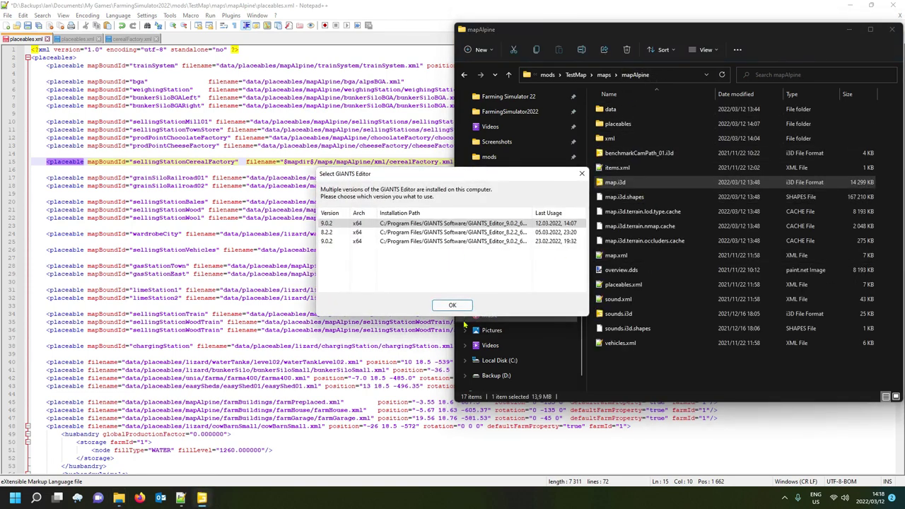
{"action": "left_click", "coordinate": [452, 306]}
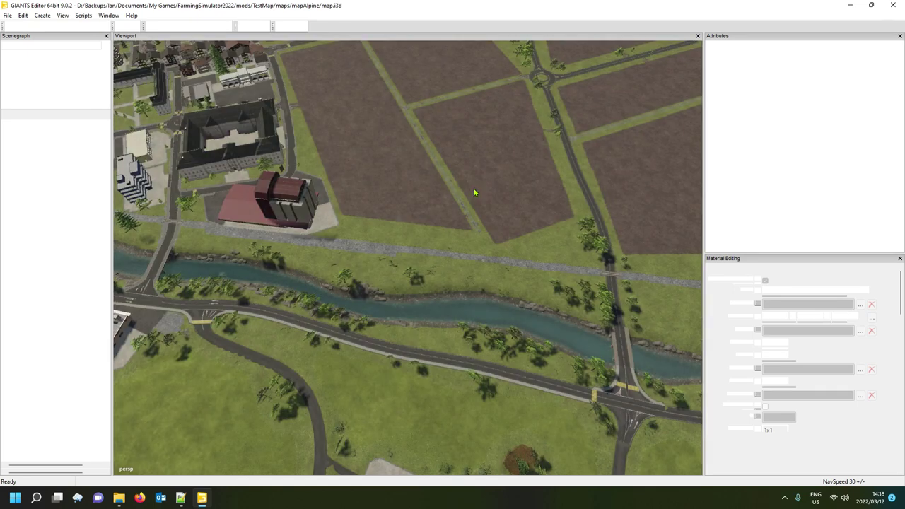
Step: Import cerealFactory.i3d from the placeables/cerialFactory folder into the map
{"action": "scroll", "coordinate": [396, 209], "scroll_direction": "down", "scroll_amount": 5}
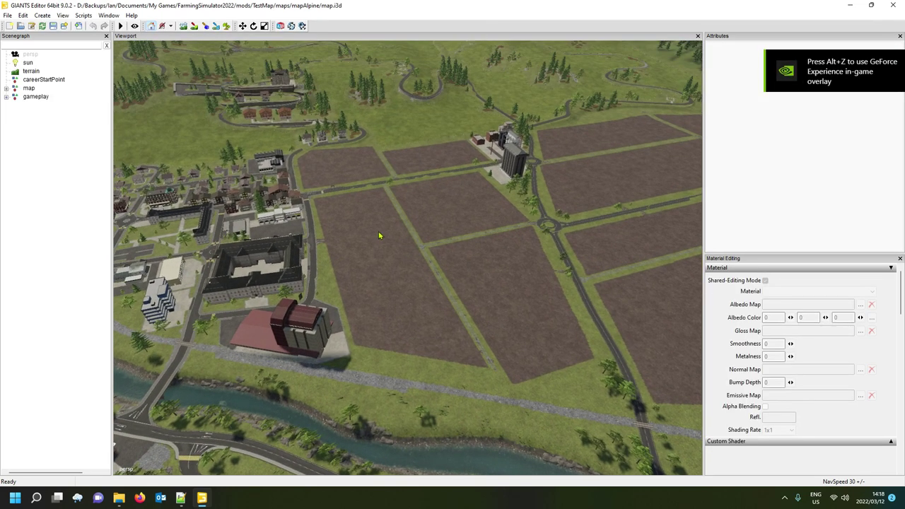
{"action": "middle_click_drag", "start_coordinate": [379, 236], "coordinate": [384, 266]}
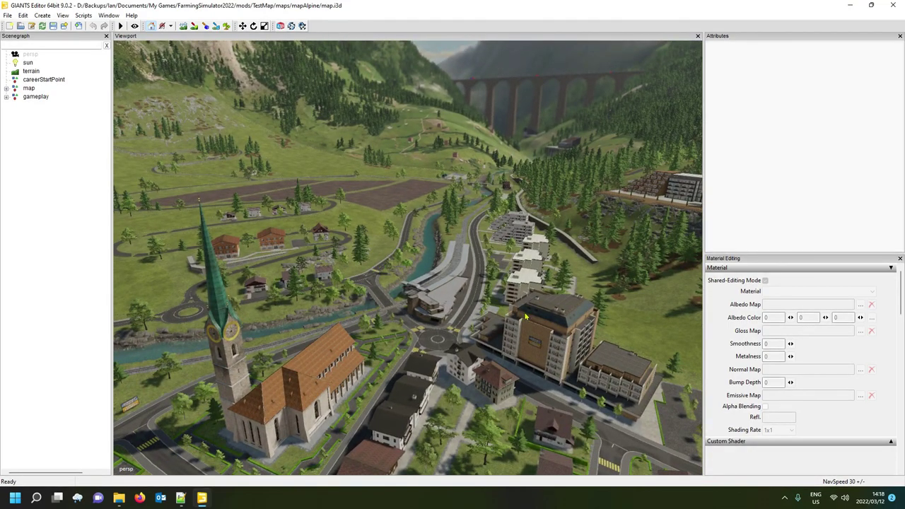
{"action": "middle_click_drag", "start_coordinate": [526, 318], "coordinate": [439, 301]}
{"action": "middle_click_drag", "start_coordinate": [384, 233], "coordinate": [429, 249]}
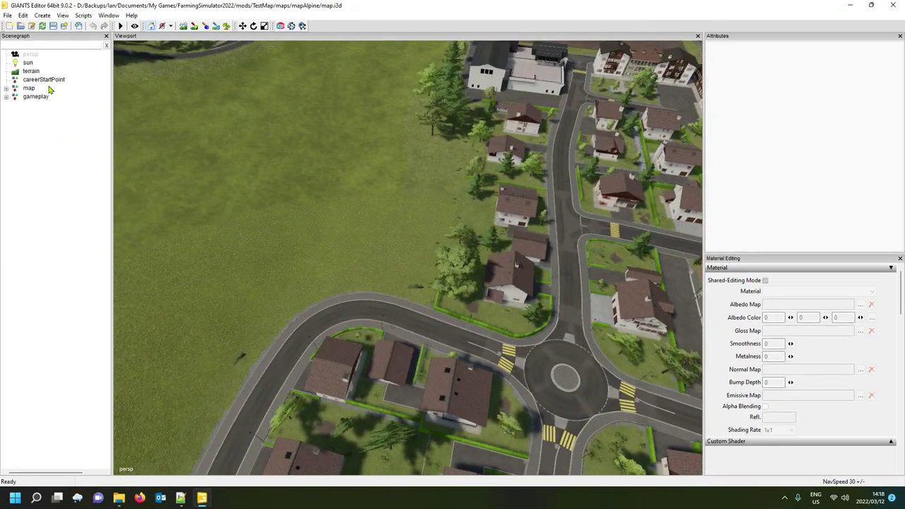
{"action": "left_click", "coordinate": [10, 16]}
{"action": "left_click", "coordinate": [32, 116]}
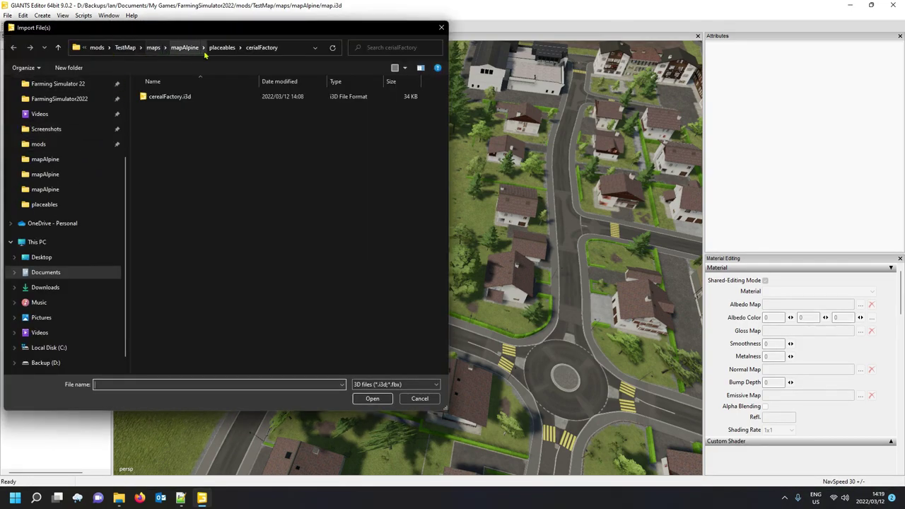
{"action": "double_click", "coordinate": [186, 96]}
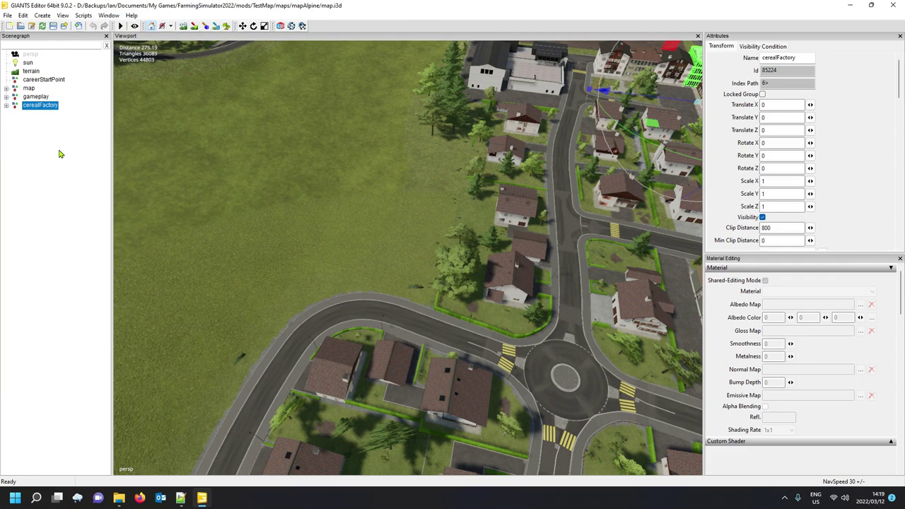
Step: Move the cerealFactory group into map > locations and place it interactively on the open grass beside the houses
{"action": "key", "text": "Delete"}
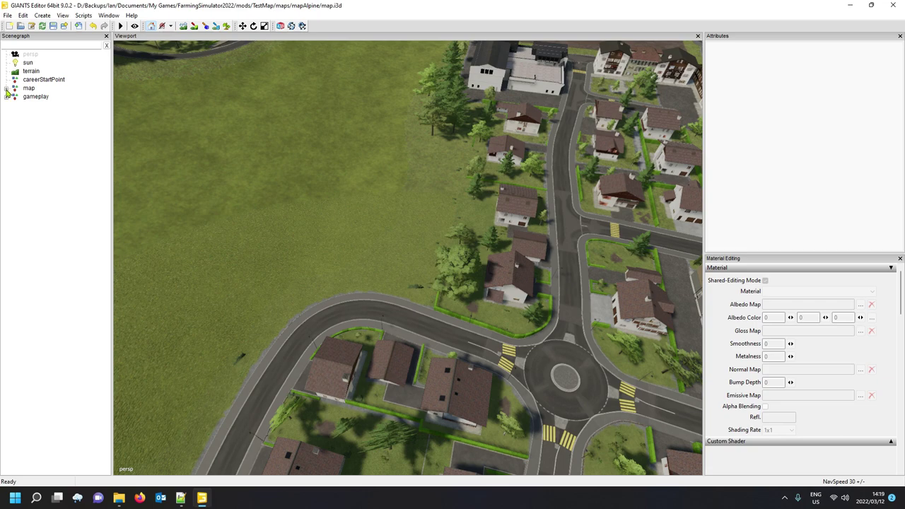
{"action": "left_click", "coordinate": [6, 88]}
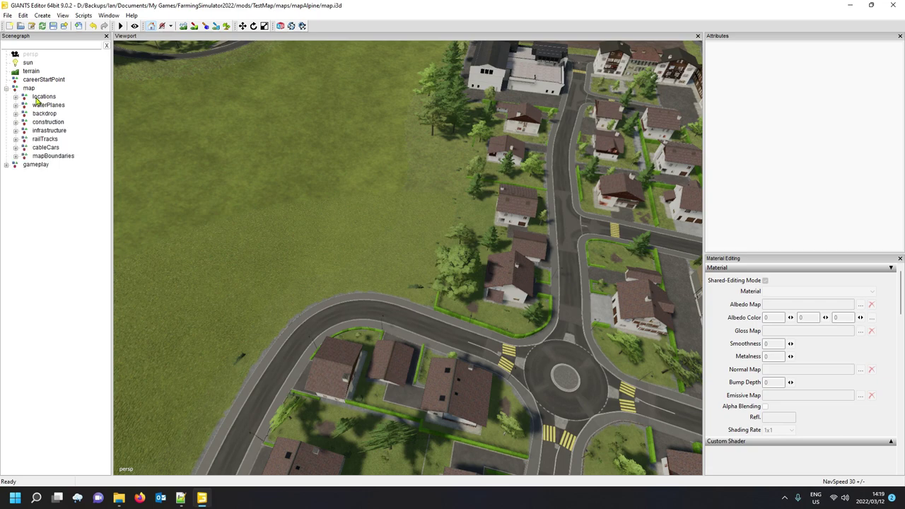
{"action": "left_click", "coordinate": [37, 99]}
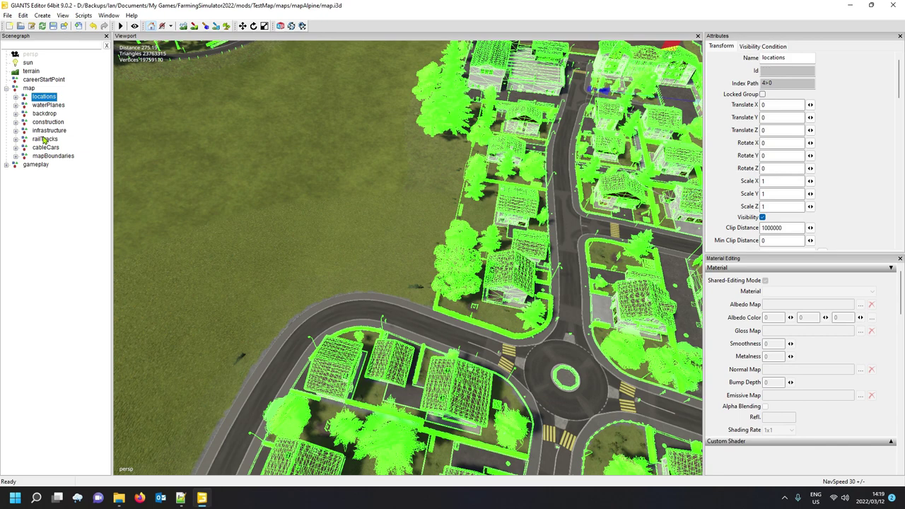
{"action": "key", "text": "ctrl+v"}
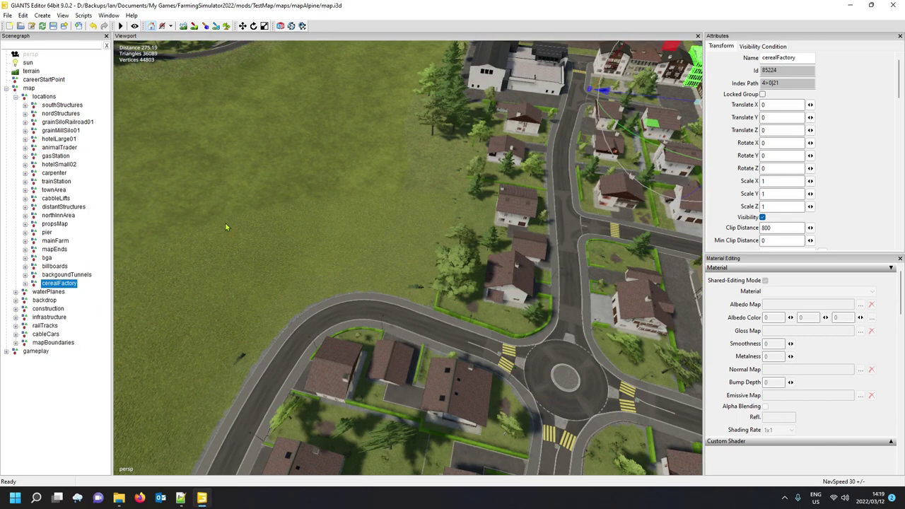
{"action": "key", "text": "ctrl+shift+i"}
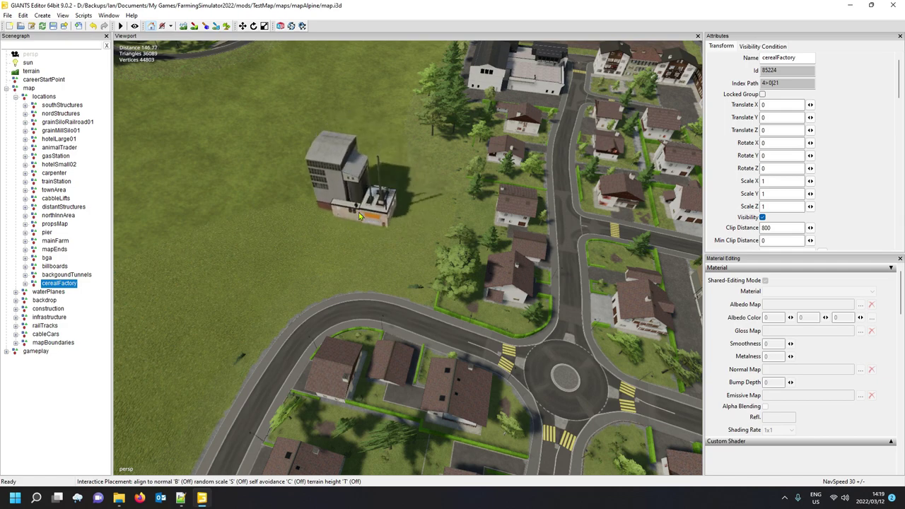
{"action": "left_click", "coordinate": [350, 225]}
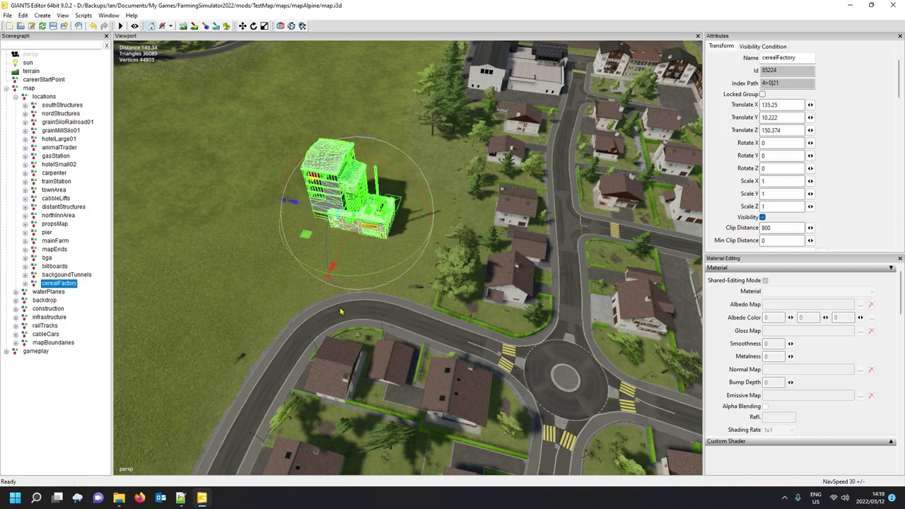
Step: Rotate the cereal factory to about -87° on Y and shift it to about X 141, Z 140
{"action": "scroll", "coordinate": [343, 306], "scroll_direction": "up", "scroll_amount": 10}
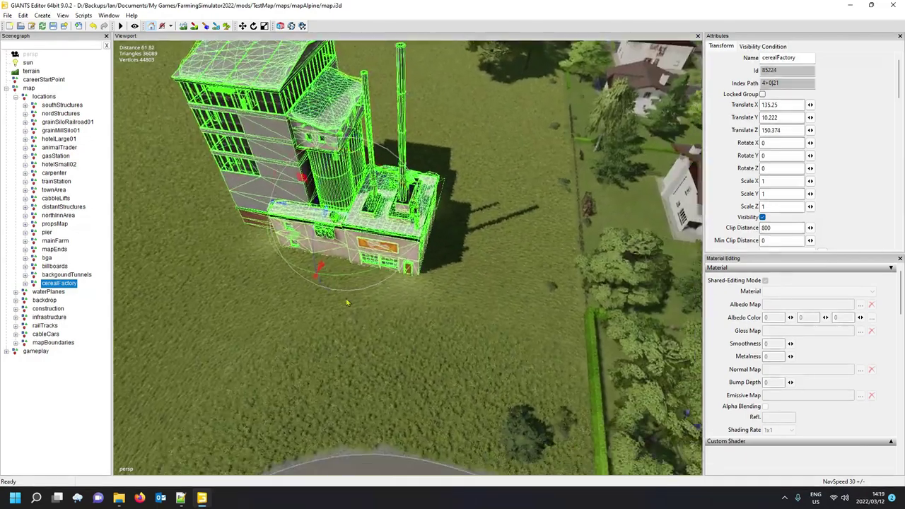
{"action": "scroll", "coordinate": [346, 301], "scroll_direction": "down", "scroll_amount": 5}
{"action": "middle_click_drag", "start_coordinate": [346, 298], "coordinate": [425, 305]}
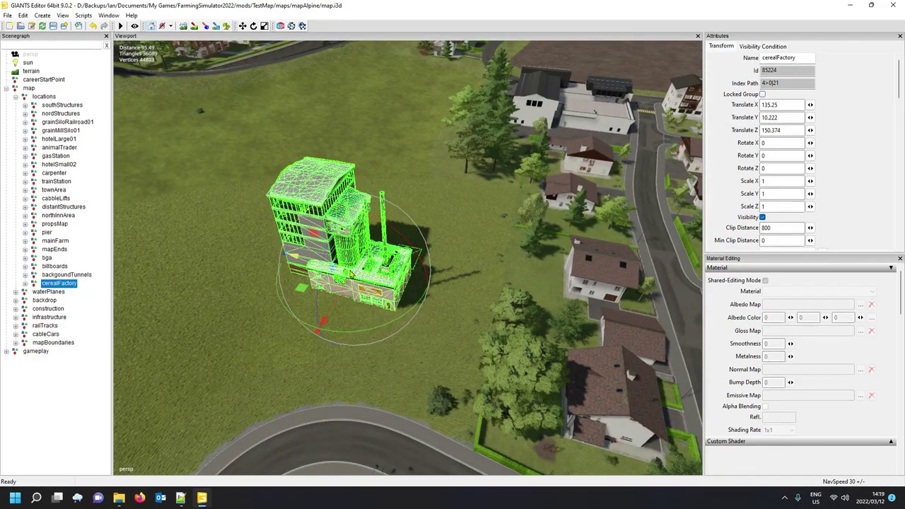
{"action": "left_click_drag", "start_coordinate": [407, 298], "coordinate": [290, 306]}
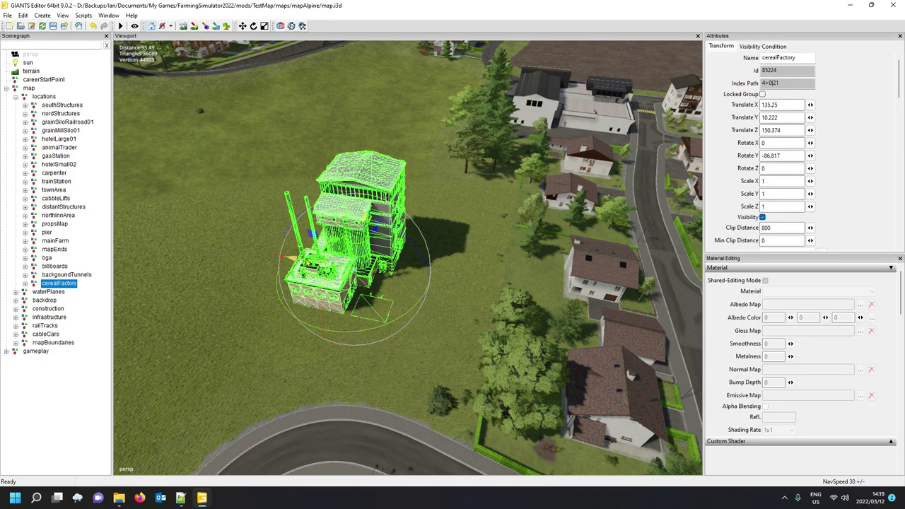
{"action": "left_click_drag", "start_coordinate": [286, 259], "coordinate": [326, 265]}
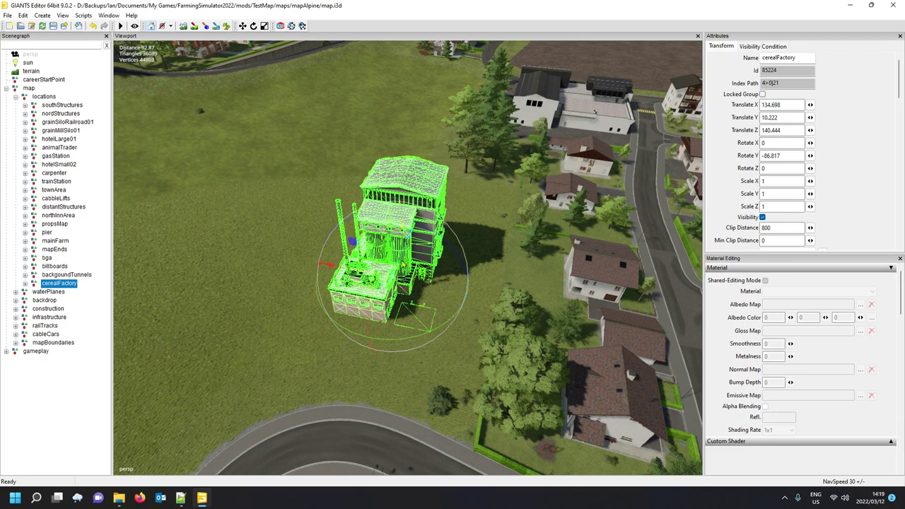
{"action": "left_click_drag", "start_coordinate": [396, 244], "coordinate": [383, 256]}
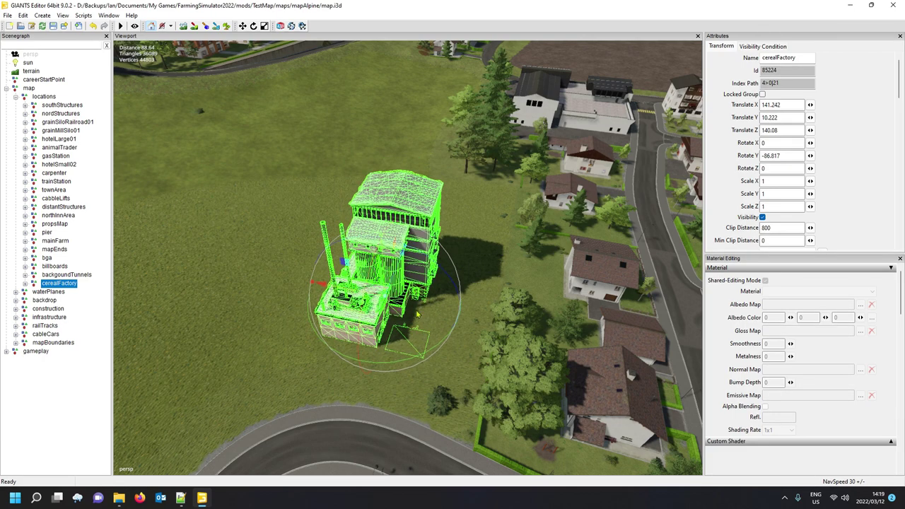
Step: Show the terrain editing settings and set the foliage layer to decoFoliage
{"action": "left_click", "coordinate": [227, 26]}
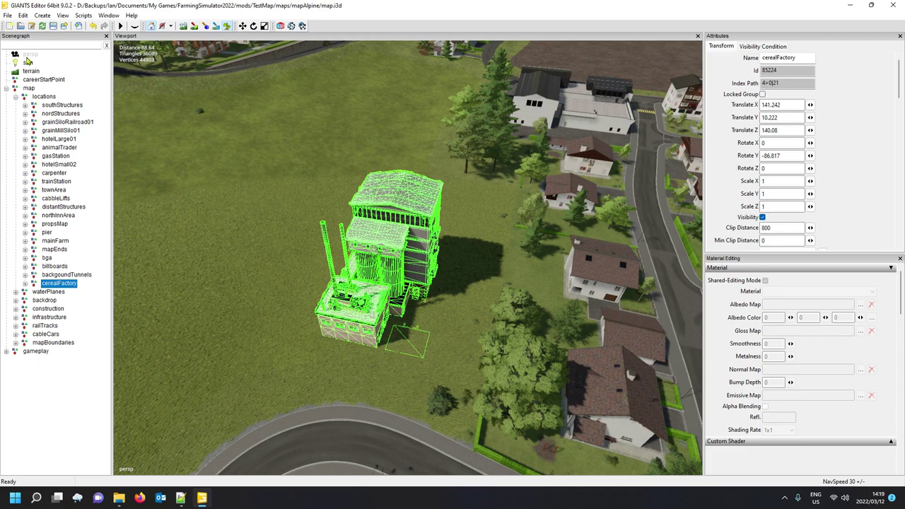
{"action": "left_click", "coordinate": [7, 89]}
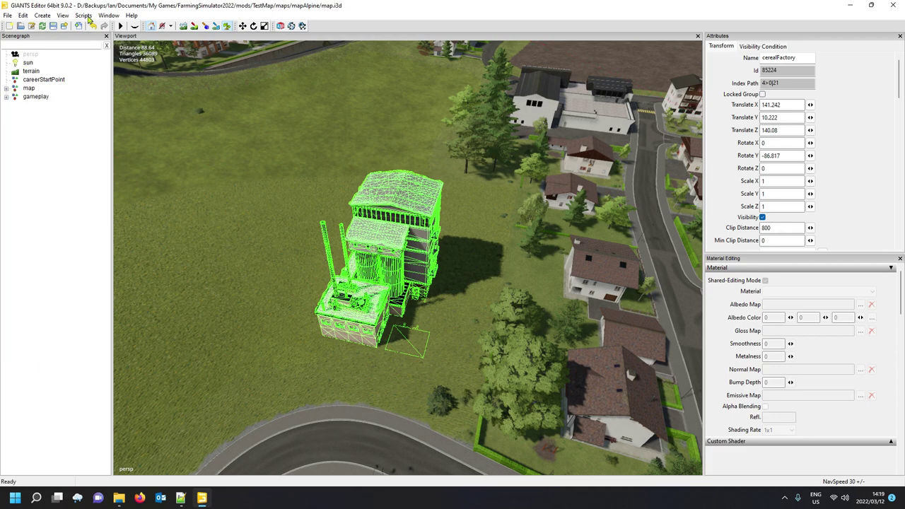
{"action": "left_click", "coordinate": [113, 17]}
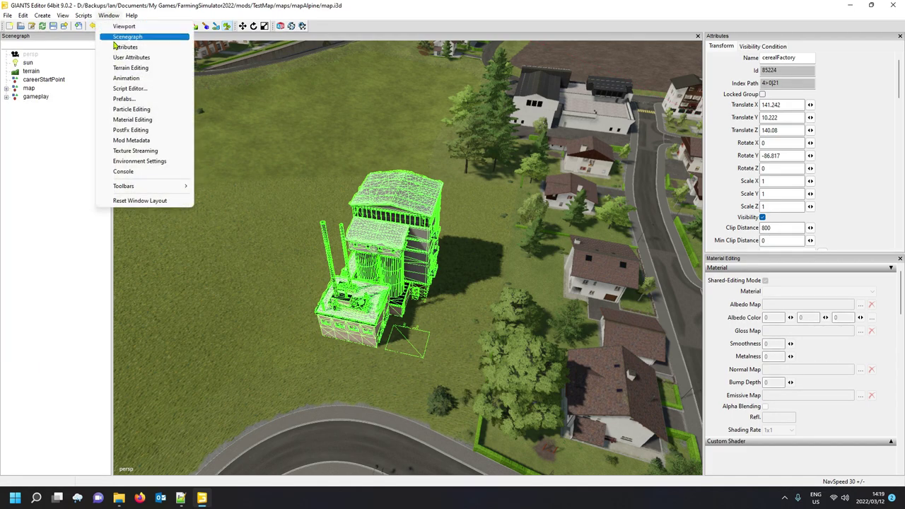
{"action": "left_click", "coordinate": [131, 68]}
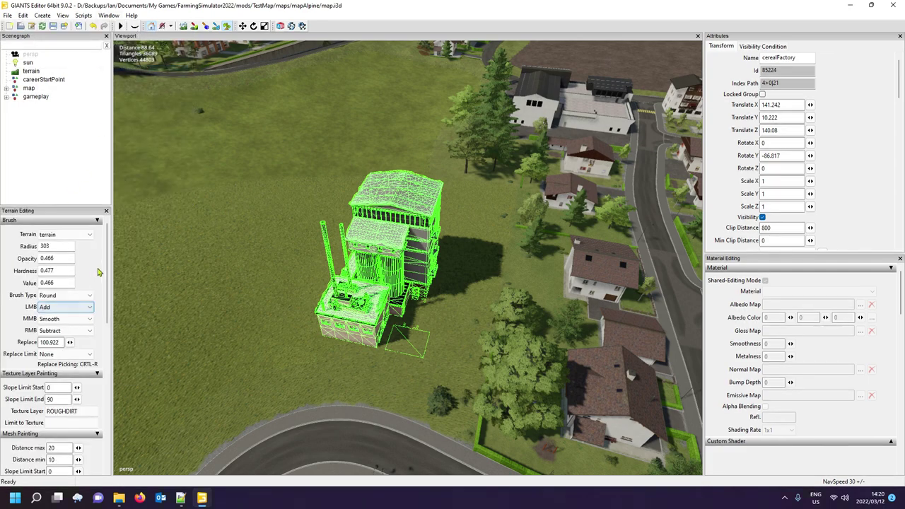
{"action": "left_click_drag", "start_coordinate": [110, 285], "coordinate": [110, 362]}
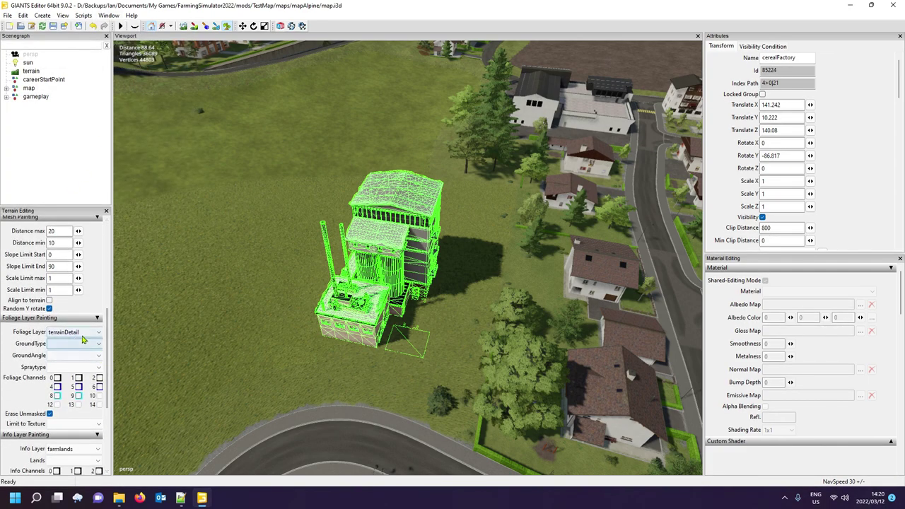
{"action": "left_click", "coordinate": [83, 334]}
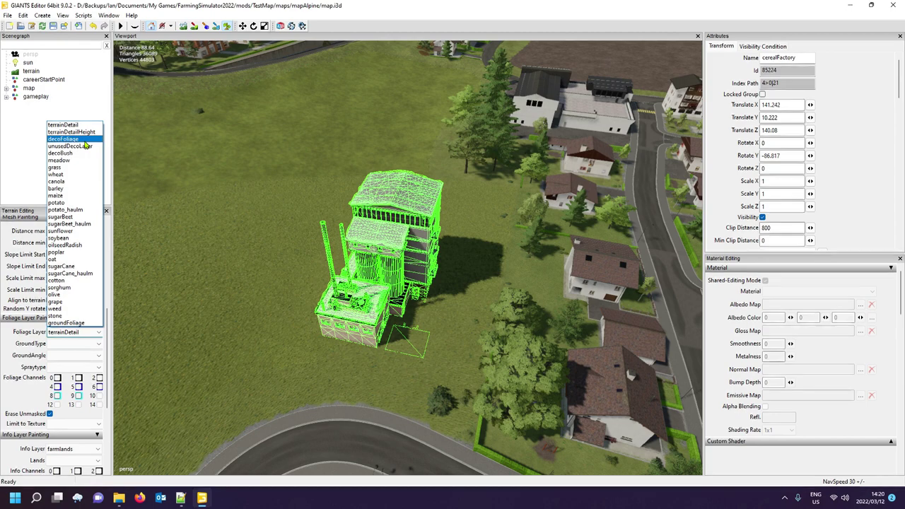
{"action": "left_click", "coordinate": [67, 140]}
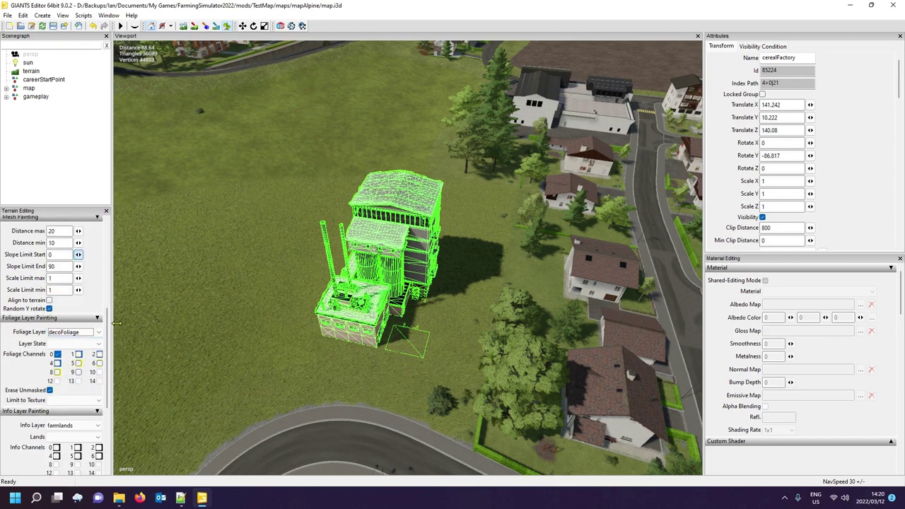
Step: Paint ASPHALTALPINE ground around the cereal factory and out to the curved road with a brush radius of 20
{"action": "left_click_drag", "start_coordinate": [110, 326], "coordinate": [111, 237]}
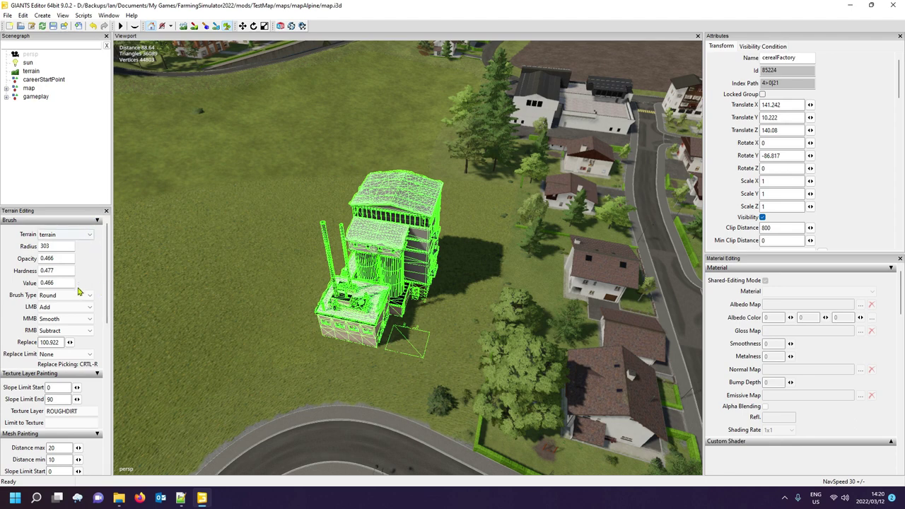
{"action": "left_click_drag", "start_coordinate": [117, 302], "coordinate": [145, 303]}
{"action": "left_click_drag", "start_coordinate": [70, 246], "coordinate": [29, 254]}
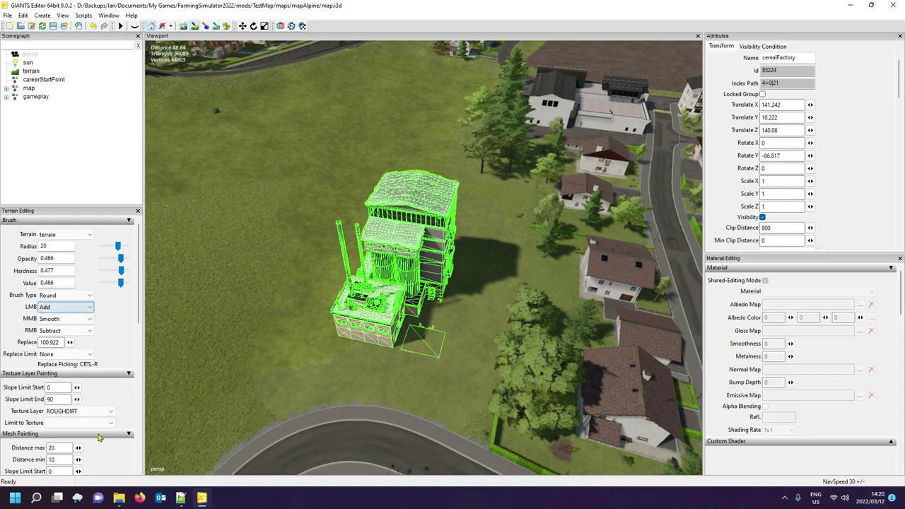
{"action": "left_click", "coordinate": [105, 413]}
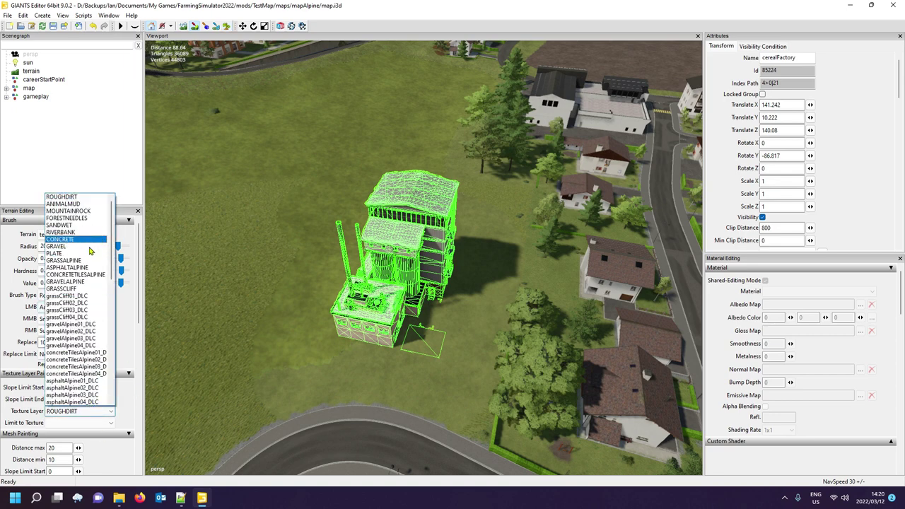
{"action": "left_click", "coordinate": [90, 269]}
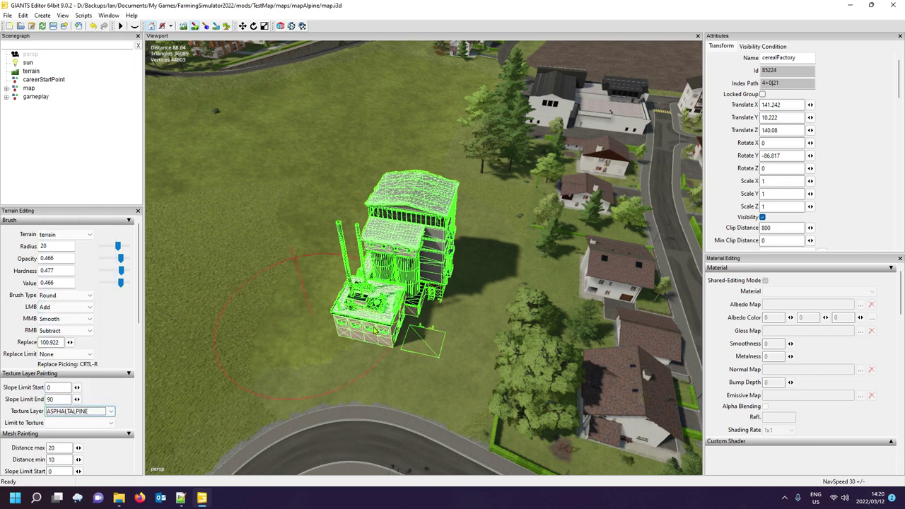
{"action": "left_click", "coordinate": [349, 340]}
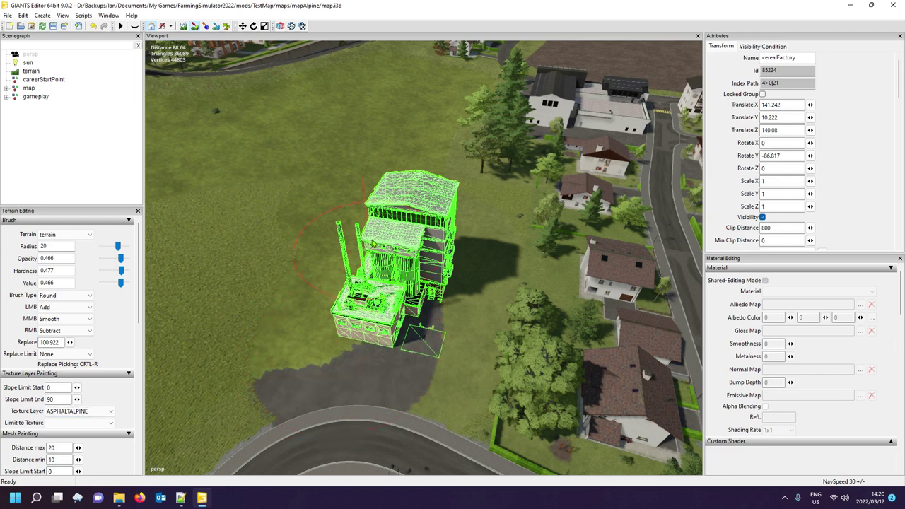
{"action": "mouse_move", "coordinate": [380, 233]}
{"action": "left_mouse_down"}
{"action": "mouse_move", "coordinate": [440, 244]}
{"action": "mouse_move", "coordinate": [403, 355]}
{"action": "mouse_move", "coordinate": [341, 345]}
{"action": "left_mouse_up"}
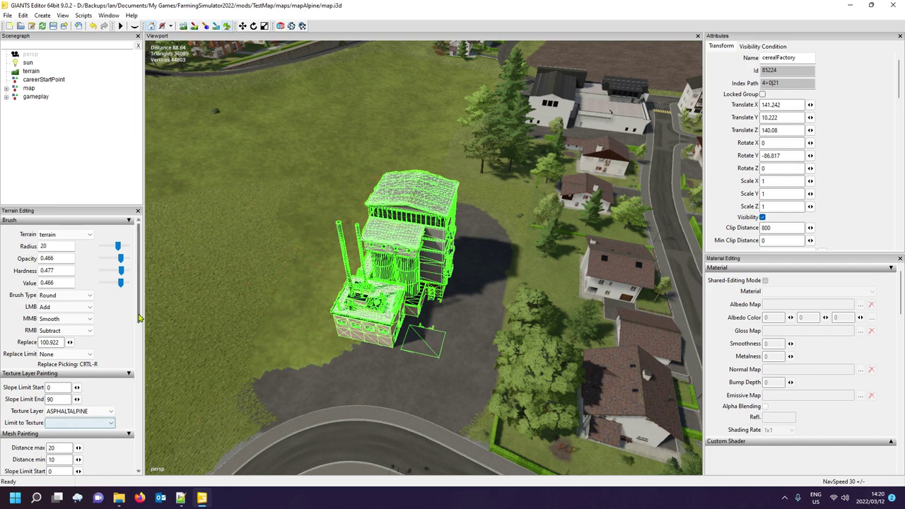
Step: Set the foliage layer to terrainDetail and extend the ASPHALTALPINE ground around the chimney side and rear of the cereal factory
{"action": "scroll", "coordinate": [128, 361], "scroll_direction": "down", "scroll_amount": 5}
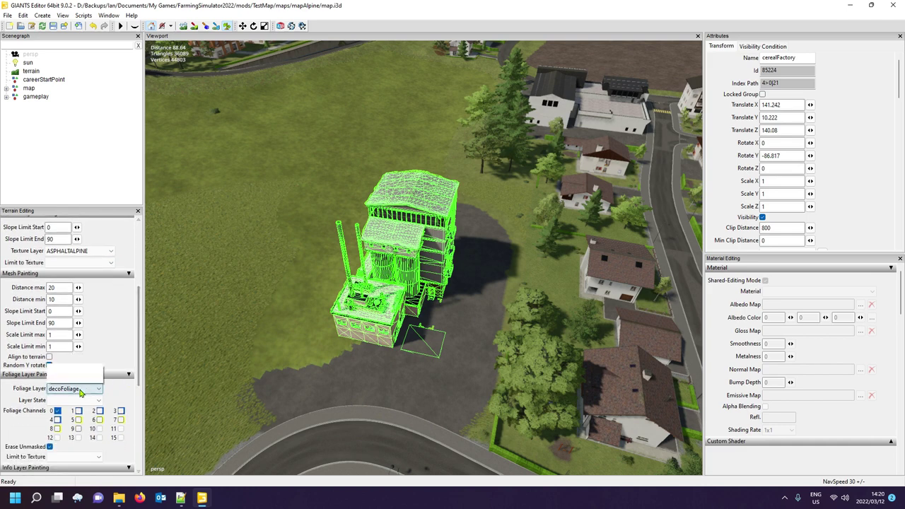
{"action": "left_click", "coordinate": [98, 388]}
{"action": "left_click", "coordinate": [70, 185]}
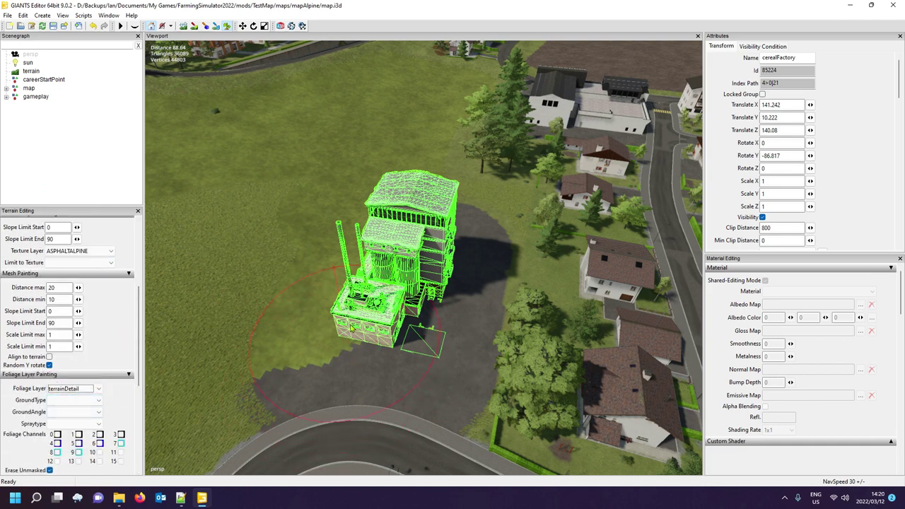
{"action": "mouse_move", "coordinate": [366, 264]}
{"action": "left_mouse_down"}
{"action": "mouse_move", "coordinate": [392, 232]}
{"action": "mouse_move", "coordinate": [414, 238]}
{"action": "left_mouse_up"}
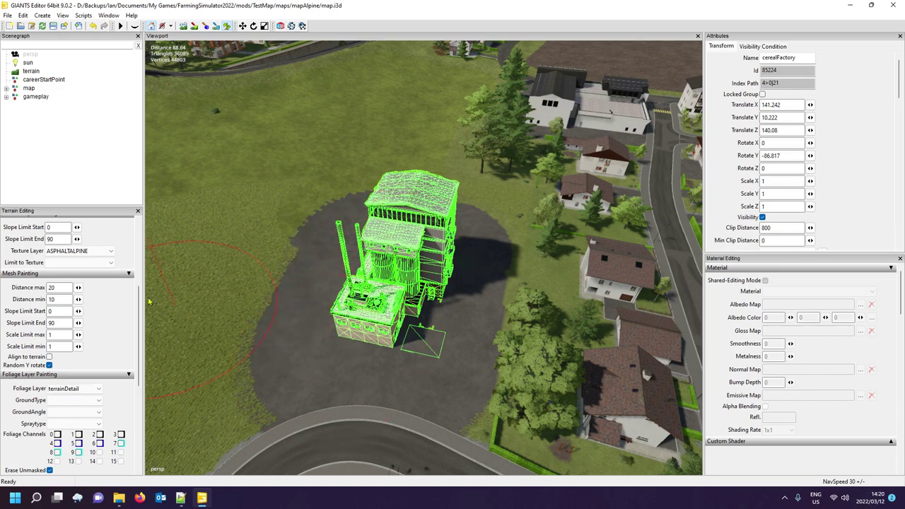
{"action": "scroll", "coordinate": [84, 280], "scroll_direction": "up", "scroll_amount": 5}
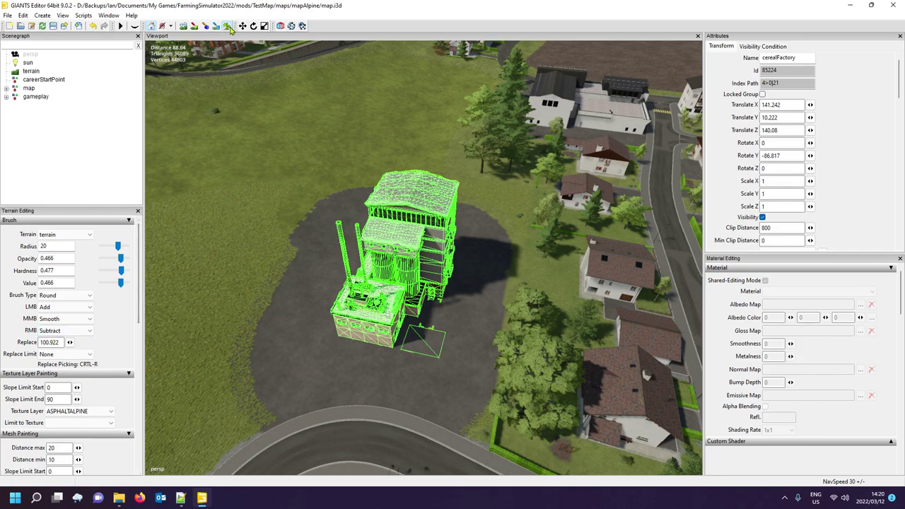
{"action": "mouse_move", "coordinate": [277, 262]}
{"action": "right_mouse_down"}
{"action": "mouse_move", "coordinate": [279, 243]}
{"action": "mouse_move", "coordinate": [254, 265]}
{"action": "mouse_move", "coordinate": [300, 244]}
{"action": "mouse_move", "coordinate": [330, 279]}
{"action": "mouse_move", "coordinate": [333, 318]}
{"action": "mouse_move", "coordinate": [368, 324]}
{"action": "mouse_move", "coordinate": [350, 325]}
{"action": "right_mouse_up"}
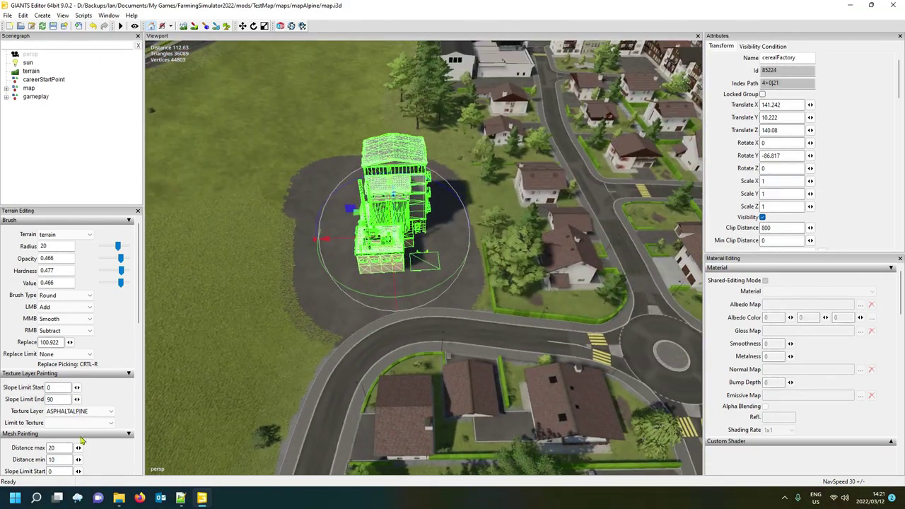
Step: Review the GroundType options available for the terrainDetail foliage layer
{"action": "left_click_drag", "start_coordinate": [139, 307], "coordinate": [141, 355]}
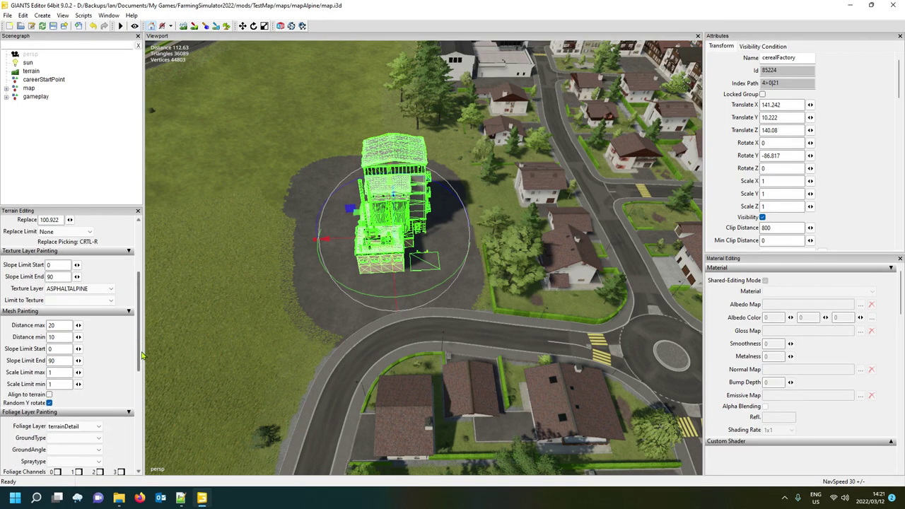
{"action": "left_click", "coordinate": [71, 427]}
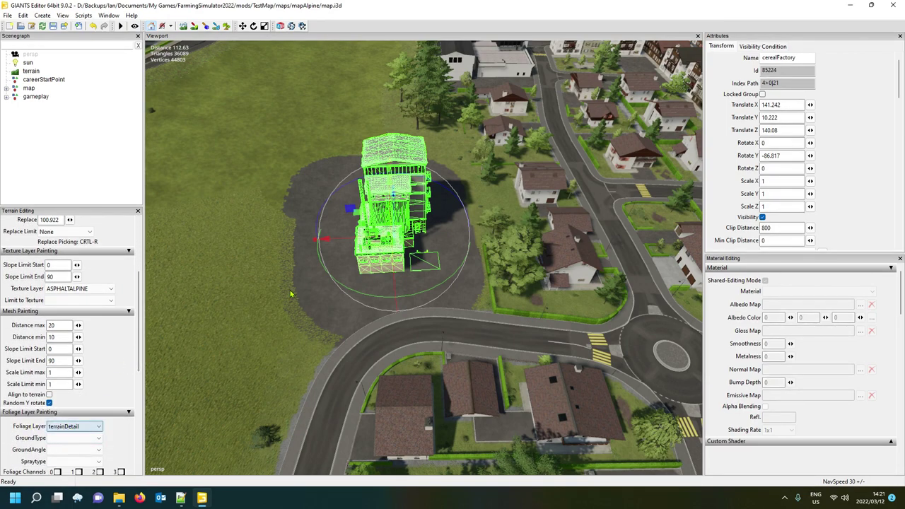
{"action": "left_click", "coordinate": [91, 439]}
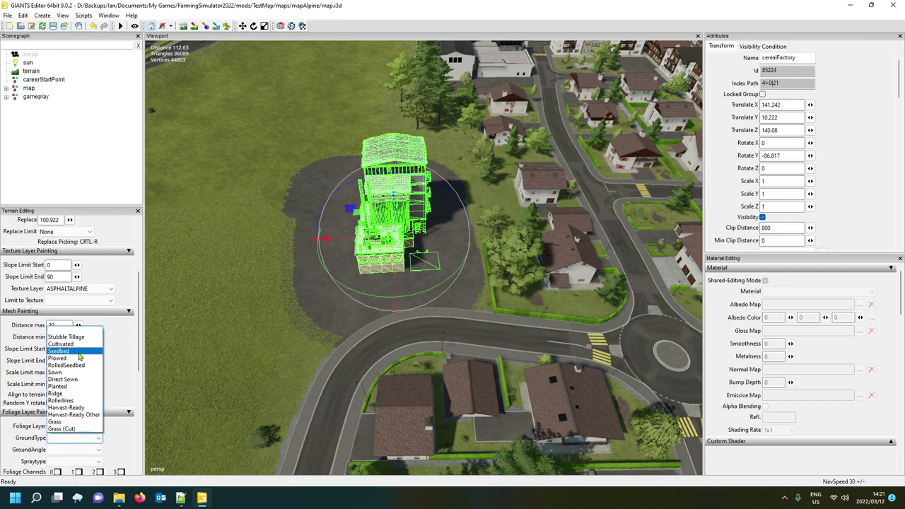
{"action": "left_click", "coordinate": [118, 377]}
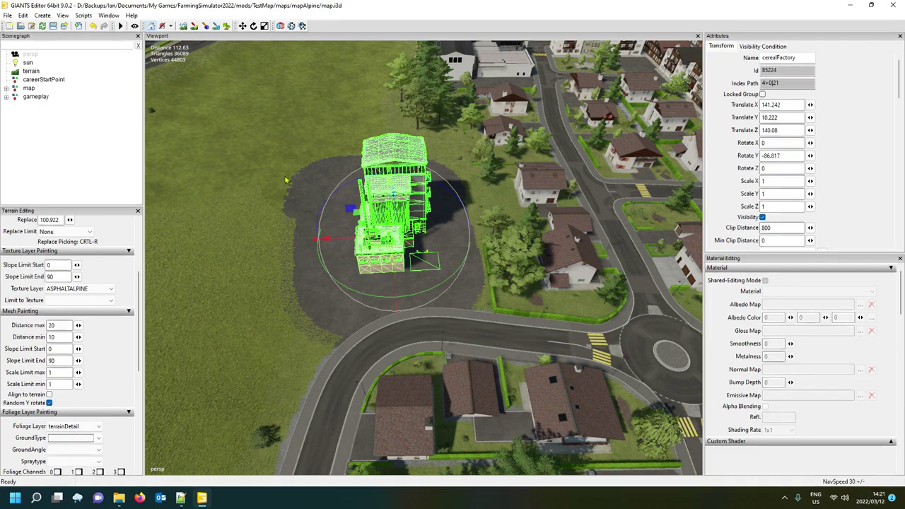
Step: Show the coloured info layer overlay on the terrain around the cereal factory and expand the map group in the scenegraph
{"action": "scroll", "coordinate": [233, 164], "scroll_direction": "down", "scroll_amount": 10}
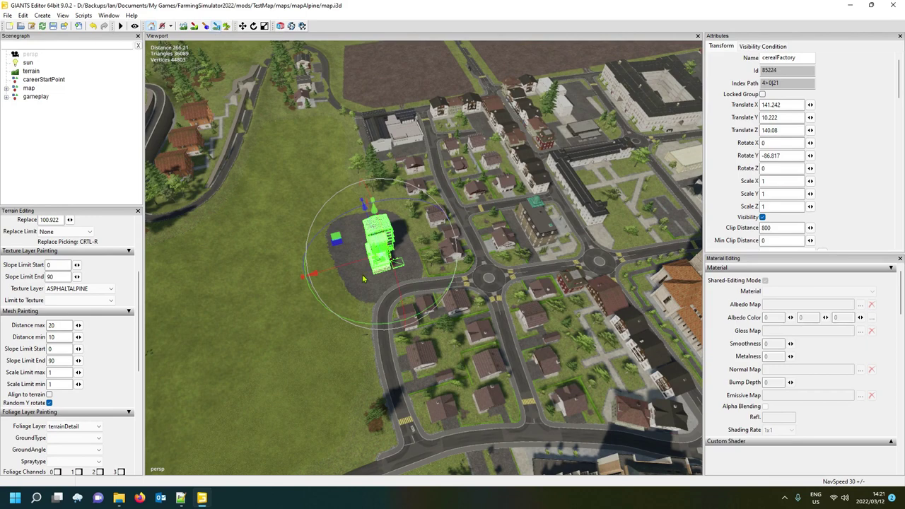
{"action": "key", "text": "t"}
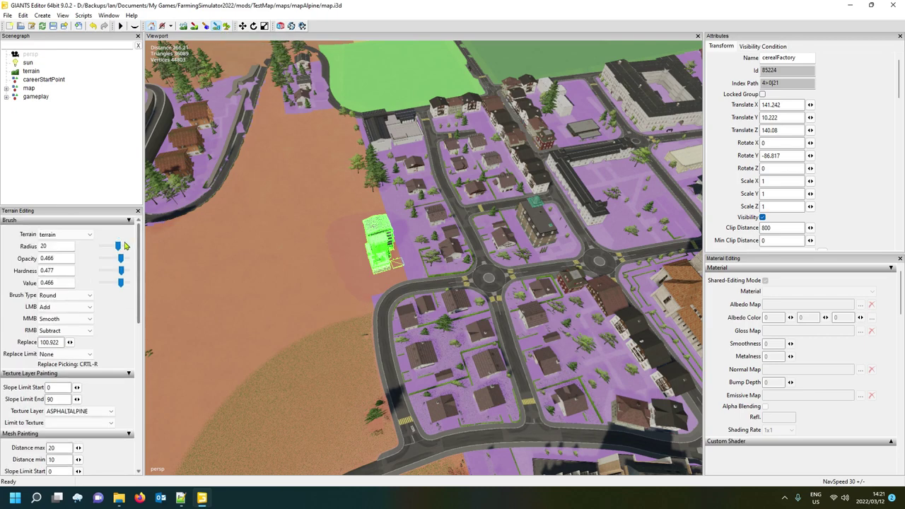
{"action": "left_click", "coordinate": [7, 89]}
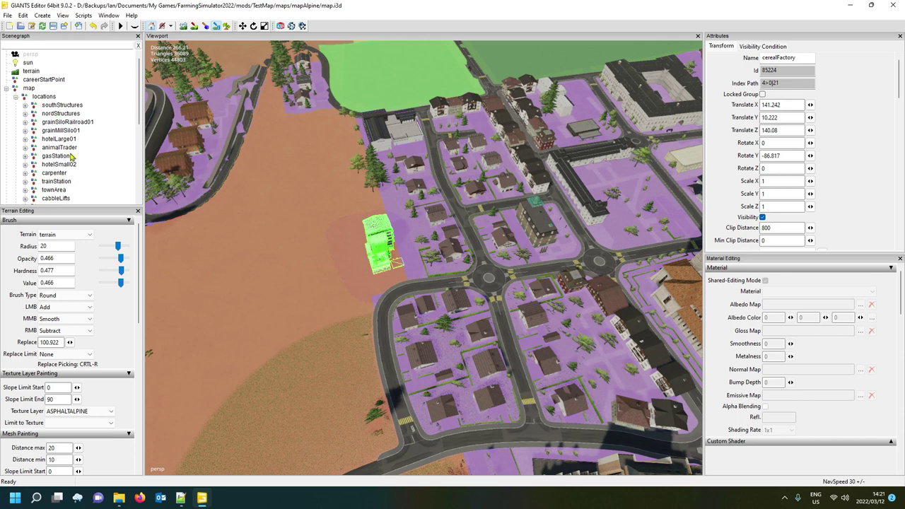
Step: Exit info layer painting and move the cerealFactory group to about X 141.98, Z 153.38
{"action": "scroll", "coordinate": [64, 162], "scroll_direction": "down", "scroll_amount": 4}
{"action": "left_click", "coordinate": [59, 173]}
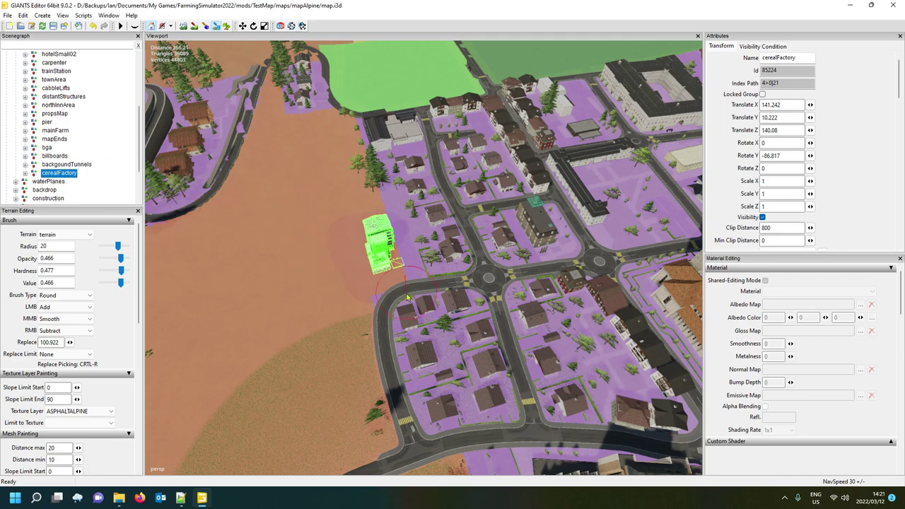
{"action": "left_click", "coordinate": [215, 26]}
{"action": "left_click_drag", "start_coordinate": [353, 268], "coordinate": [335, 271]}
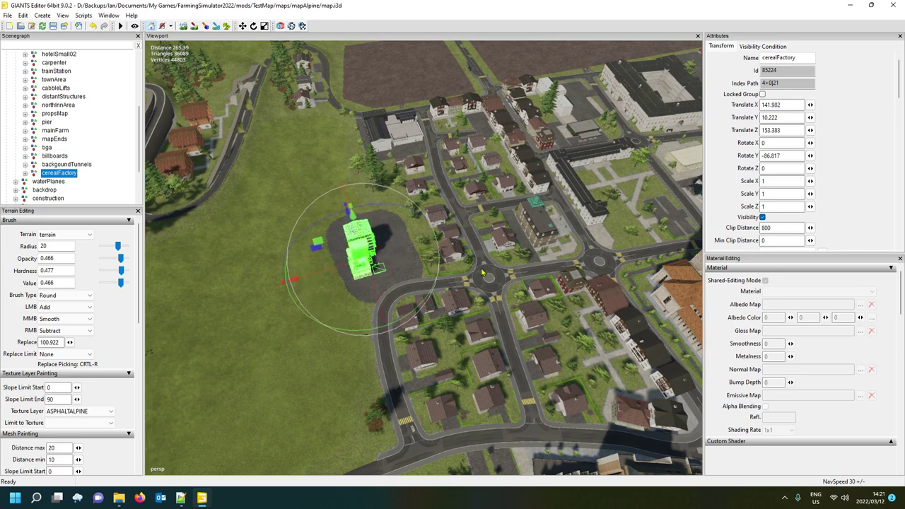
Step: Turn on info layer painting and pick the farmland around the cereal factory to identify which Lands entry it uses
{"action": "left_click", "coordinate": [215, 26]}
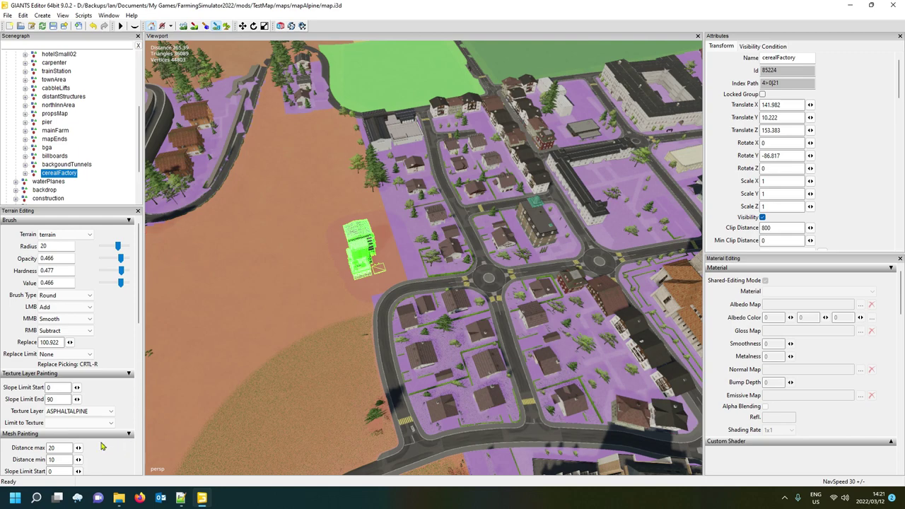
{"action": "key", "text": "ctrl+r"}
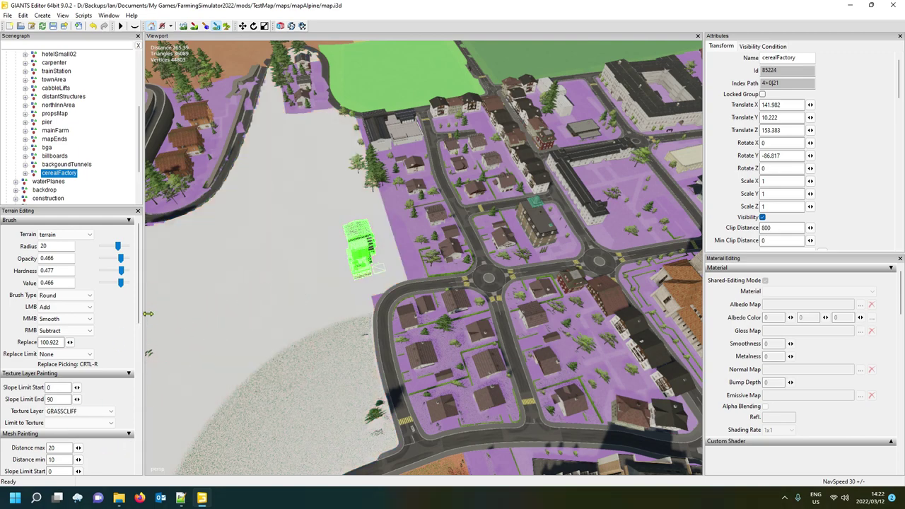
{"action": "scroll", "coordinate": [139, 319], "scroll_direction": "down", "scroll_amount": 1}
{"action": "scroll", "coordinate": [139, 319], "scroll_direction": "down", "scroll_amount": 10}
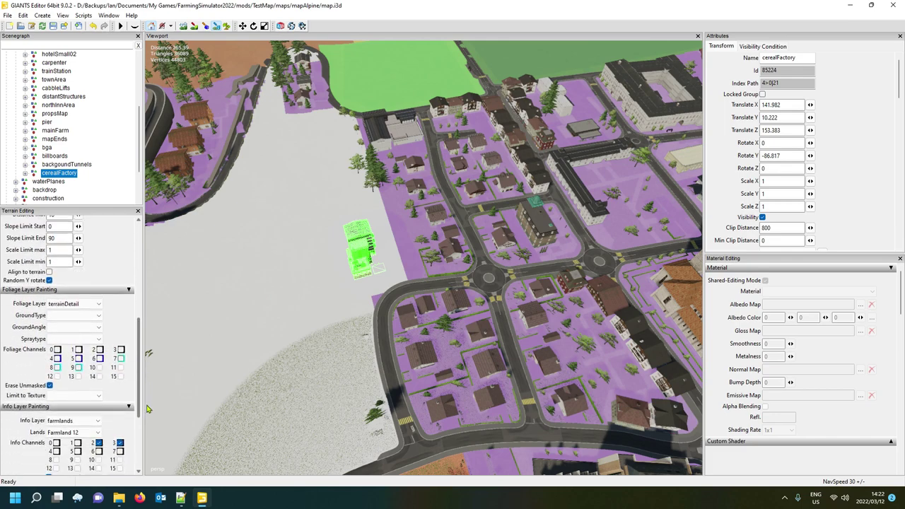
Step: Open farmlands.xml in Notepad++ from the Farming Simulator 22 game folder's data/maps/mapAlpine
{"action": "mouse_move", "coordinate": [119, 498]}
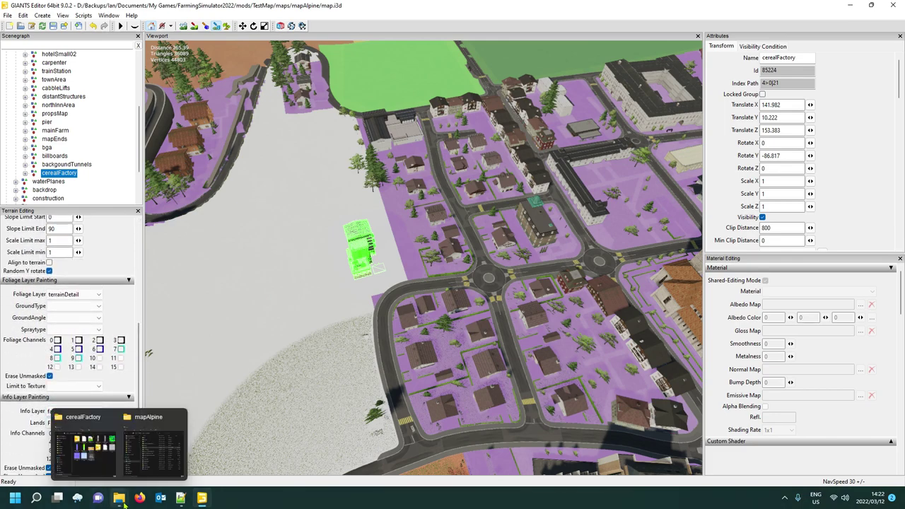
{"action": "left_click", "coordinate": [158, 450]}
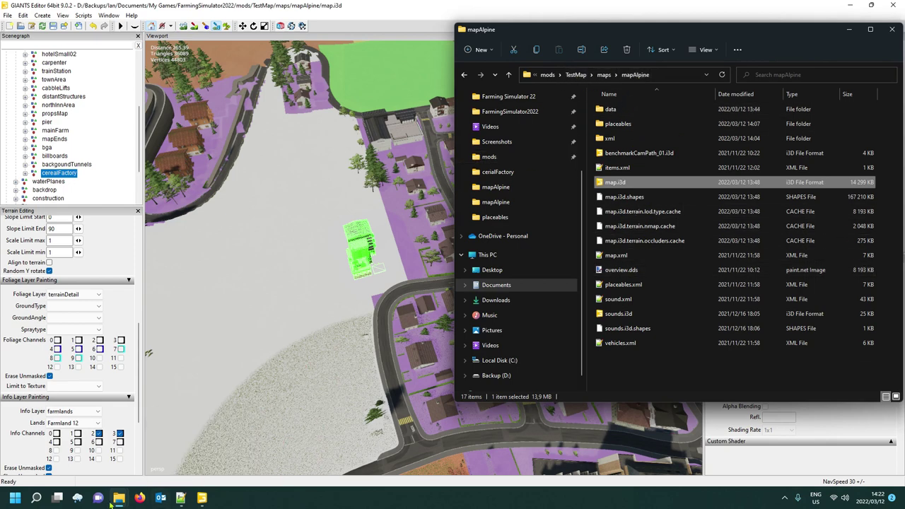
{"action": "mouse_move", "coordinate": [118, 499]}
{"action": "left_click", "coordinate": [81, 445]}
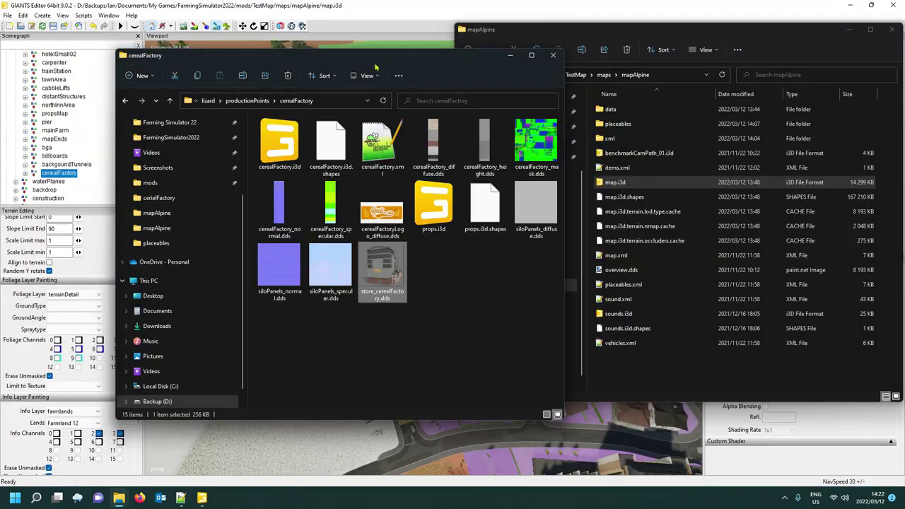
{"action": "scroll", "coordinate": [170, 163], "scroll_direction": "up", "scroll_amount": 2}
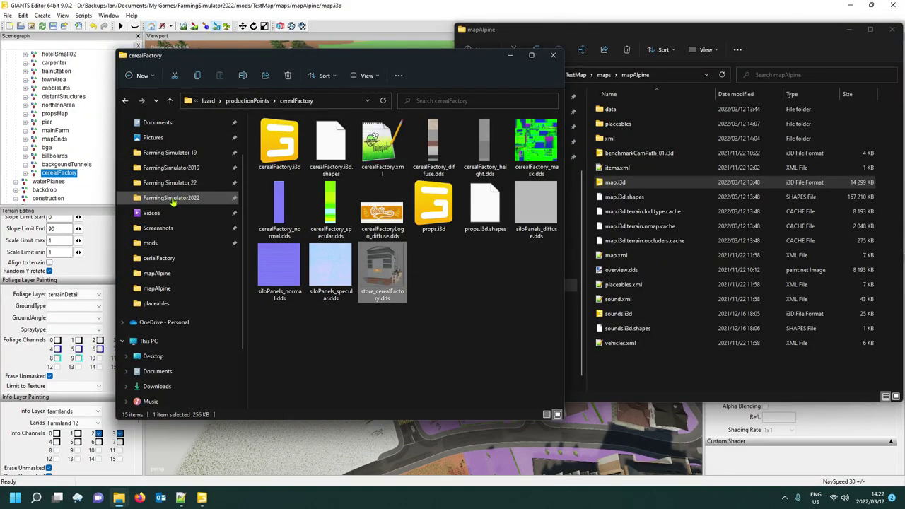
{"action": "left_click", "coordinate": [170, 182]}
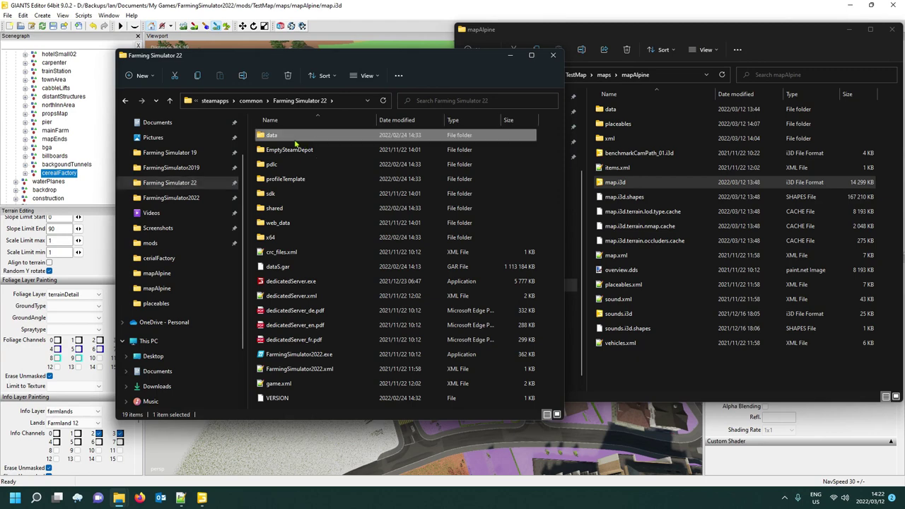
{"action": "double_click", "coordinate": [302, 139]}
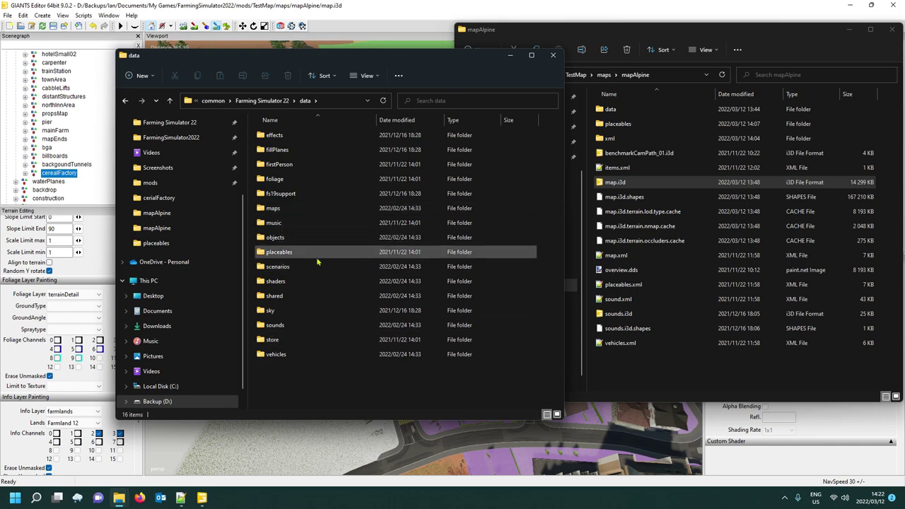
{"action": "double_click", "coordinate": [308, 212]}
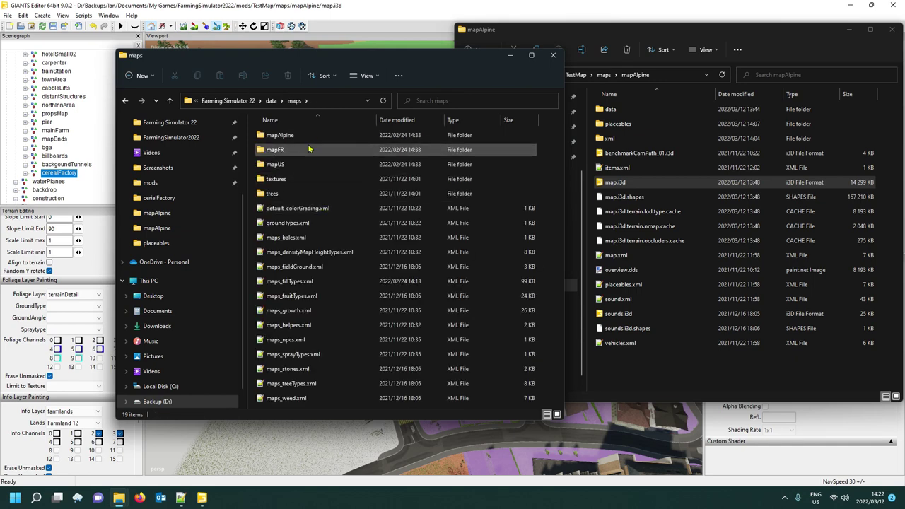
{"action": "double_click", "coordinate": [308, 138]}
{"action": "scroll", "coordinate": [321, 190], "scroll_direction": "down", "scroll_amount": 5}
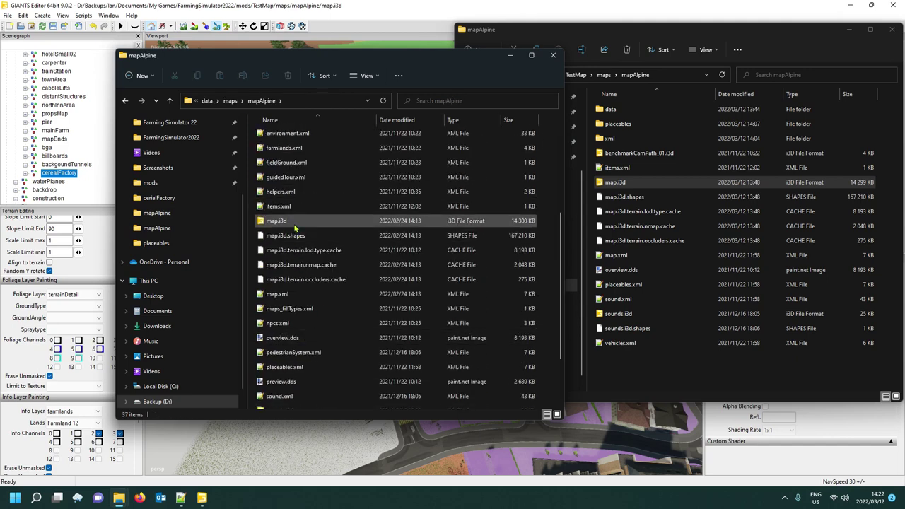
{"action": "double_click", "coordinate": [284, 147]}
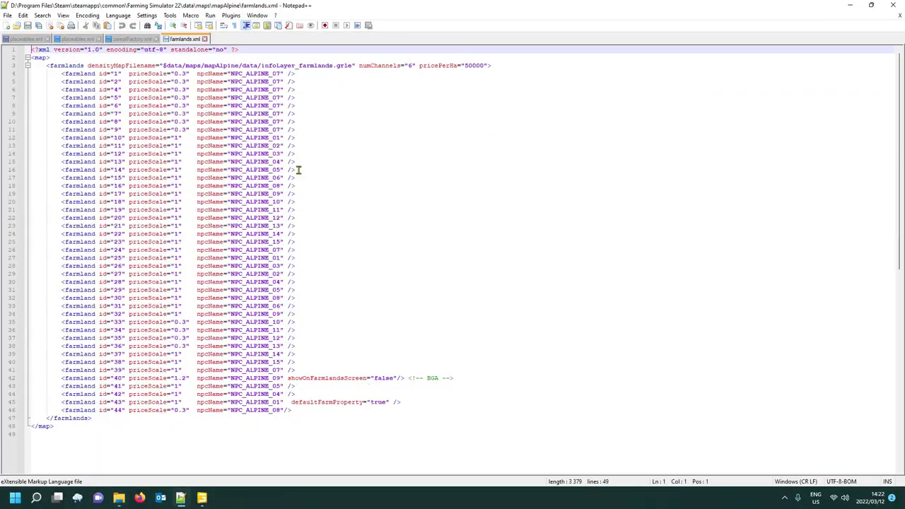
Step: Examine the entries for farmlands 12, 40 and 43, including the showOnFarmlandsScreen and defaultFarmProperty attributes
{"action": "left_click", "coordinate": [98, 154]}
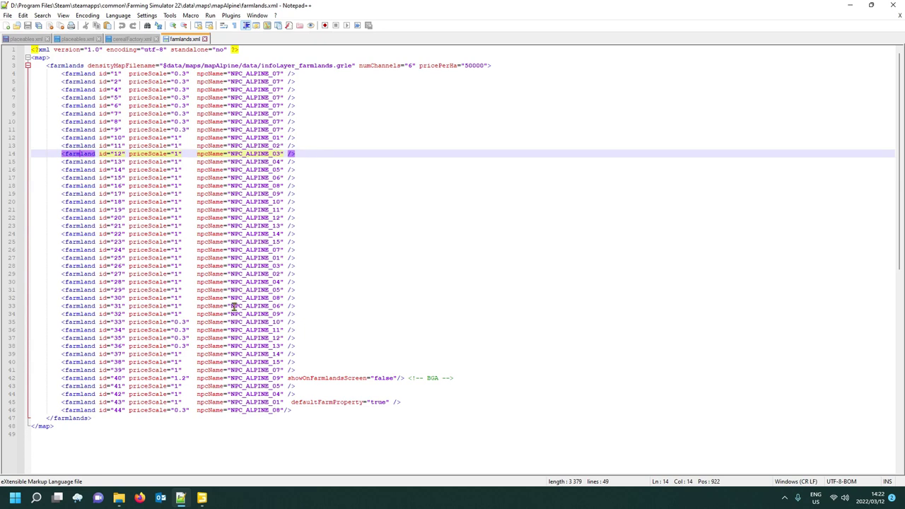
{"action": "left_click", "coordinate": [332, 378]}
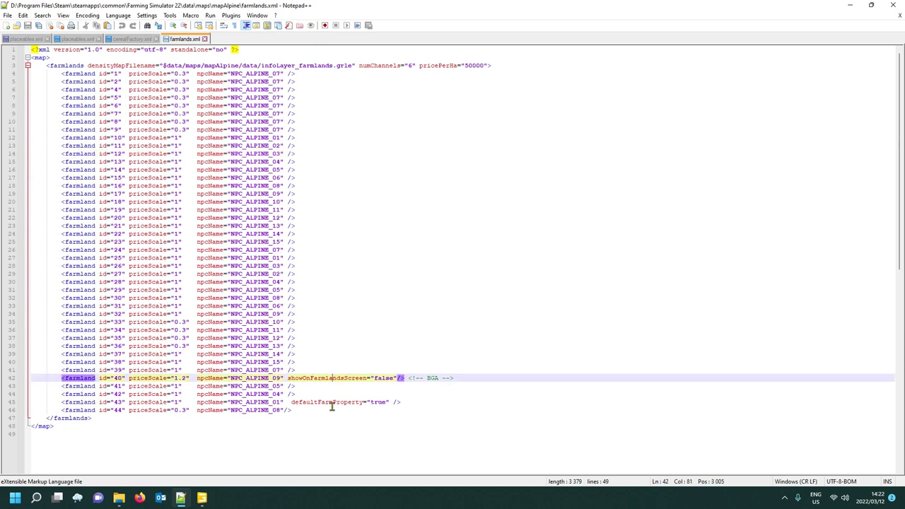
{"action": "left_click", "coordinate": [331, 404]}
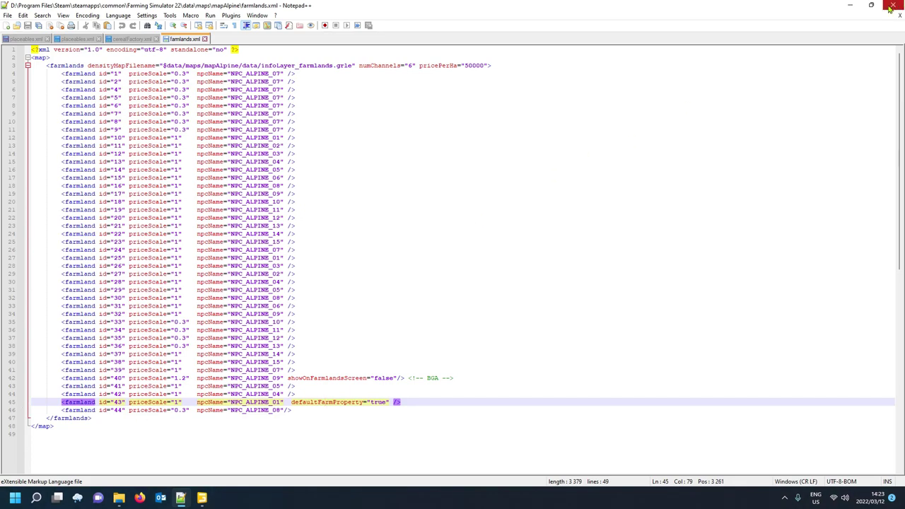
Step: Switch back to GIANTS Editor, exit info layer painting and deselect the cereal factory
{"action": "left_click", "coordinate": [850, 5]}
{"action": "left_click", "coordinate": [387, 20]}
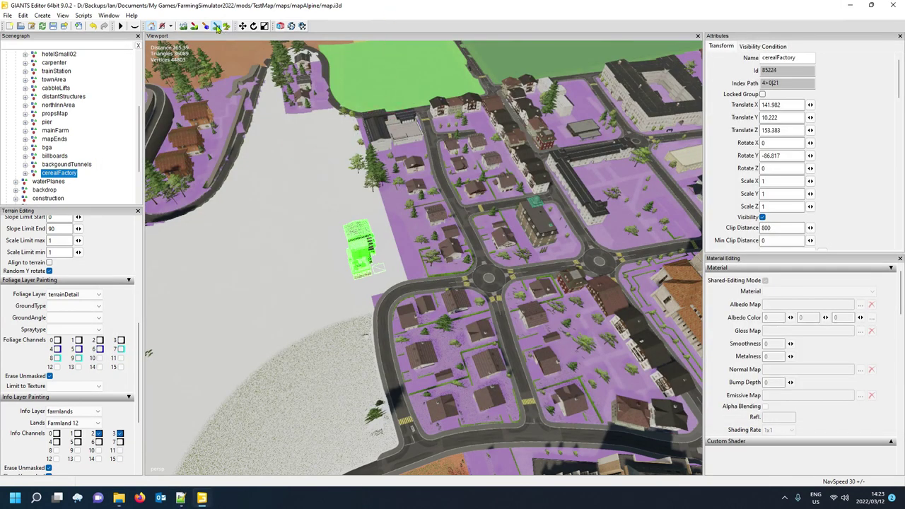
{"action": "left_click", "coordinate": [217, 26]}
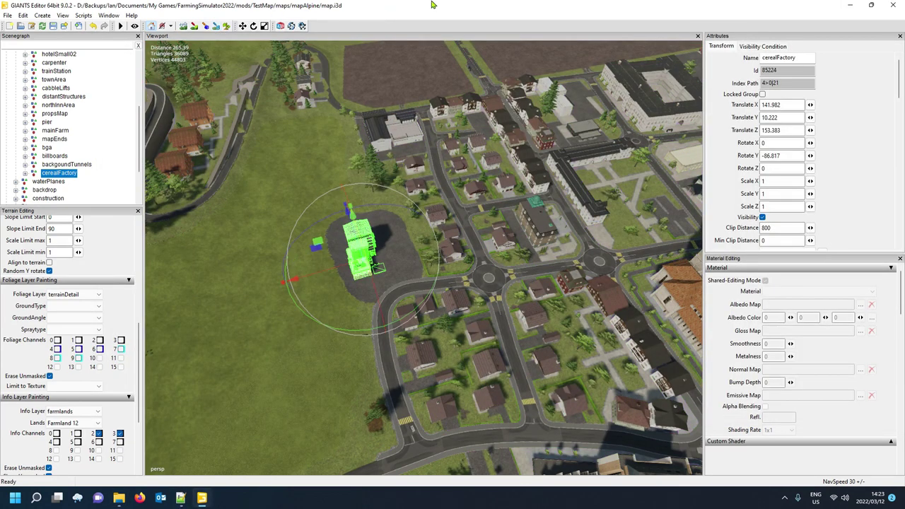
{"action": "left_click", "coordinate": [193, 222]}
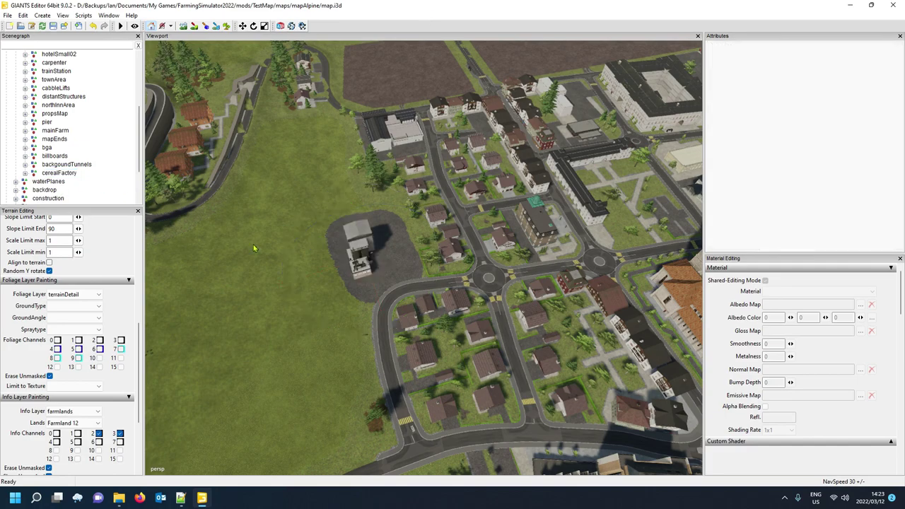
Step: Inspect the cereal factory building and its surrounding asphalt area up close
{"action": "scroll", "coordinate": [388, 344], "scroll_direction": "up", "scroll_amount": 3}
{"action": "scroll", "coordinate": [390, 346], "scroll_direction": "up", "scroll_amount": 10}
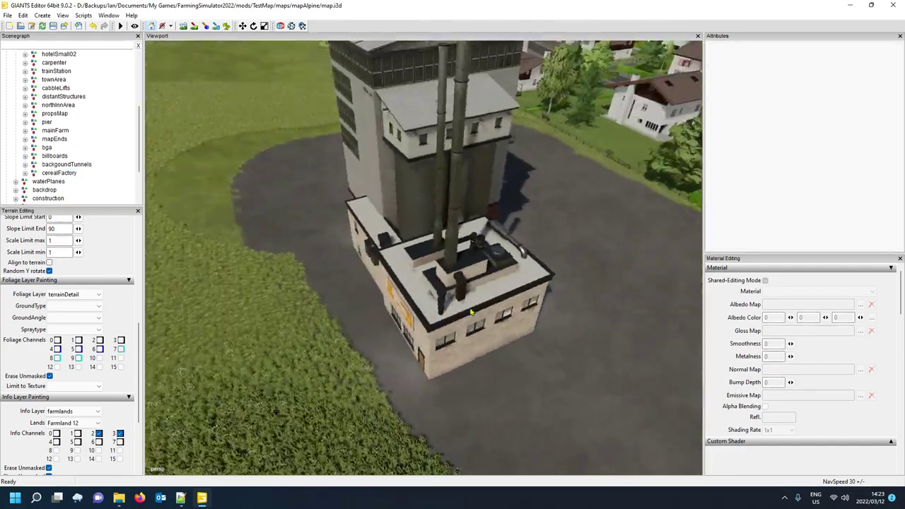
{"action": "right_click_drag", "start_coordinate": [471, 311], "coordinate": [388, 321]}
{"action": "scroll", "coordinate": [388, 320], "scroll_direction": "down", "scroll_amount": 5}
{"action": "scroll", "coordinate": [408, 331], "scroll_direction": "up", "scroll_amount": 3}
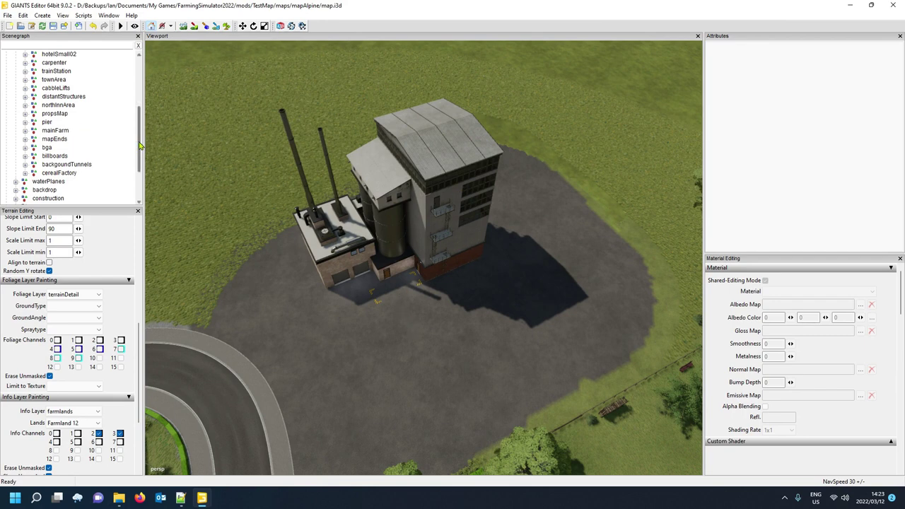
Step: Look through the map's location groups in the Scenegraph, check what mainFarm contains, and select cerealFactory
{"action": "scroll", "coordinate": [140, 130], "scroll_direction": "up", "scroll_amount": 2}
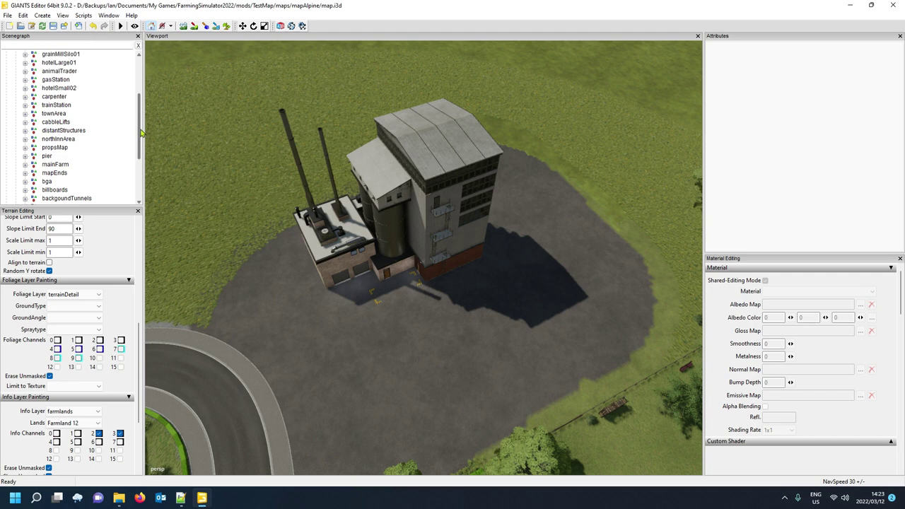
{"action": "left_click_drag", "start_coordinate": [140, 124], "coordinate": [140, 90]}
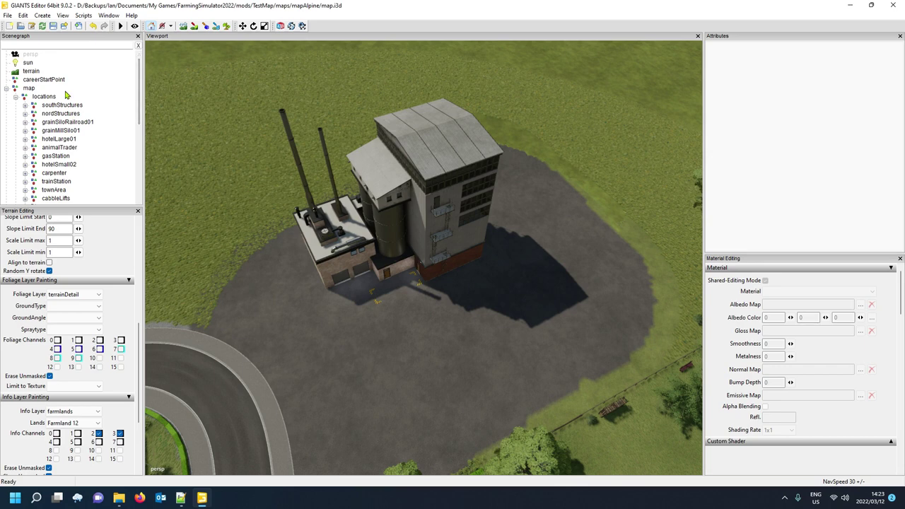
{"action": "scroll", "coordinate": [65, 94], "scroll_direction": "down", "scroll_amount": 4}
{"action": "scroll", "coordinate": [65, 94], "scroll_direction": "down", "scroll_amount": 1}
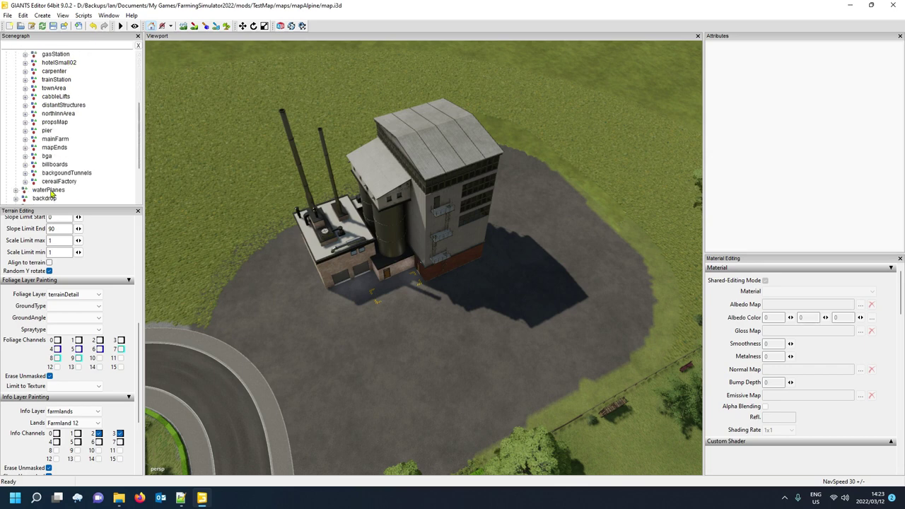
{"action": "mouse_move", "coordinate": [141, 141]}
{"action": "left_mouse_down"}
{"action": "mouse_move", "coordinate": [141, 115]}
{"action": "mouse_move", "coordinate": [139, 153]}
{"action": "left_mouse_up"}
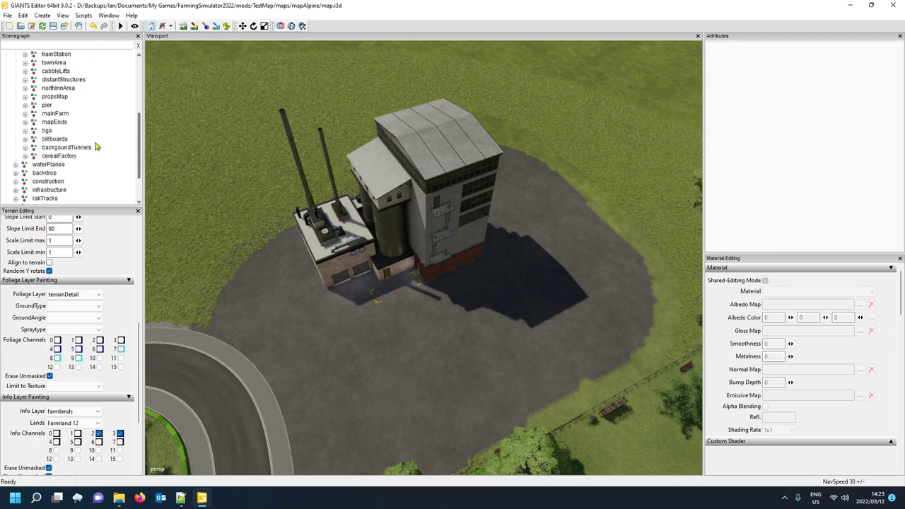
{"action": "left_click", "coordinate": [25, 115]}
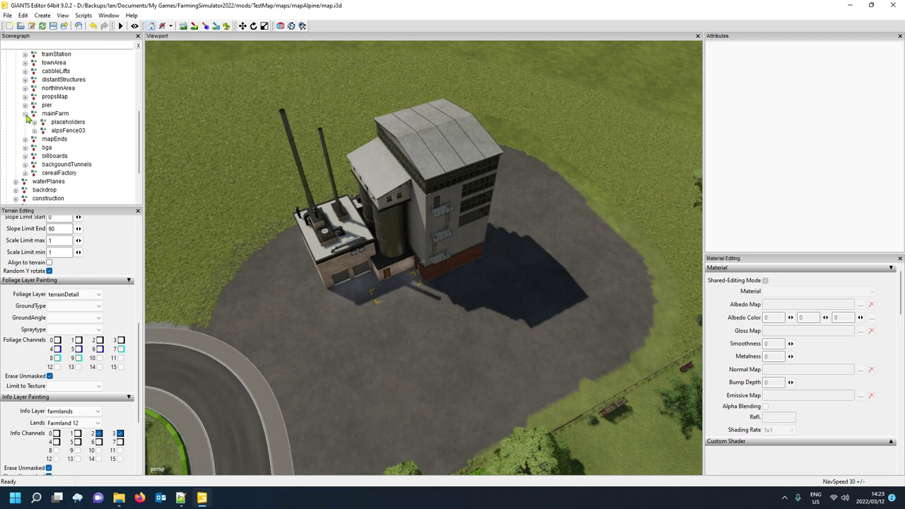
{"action": "left_click", "coordinate": [25, 115]}
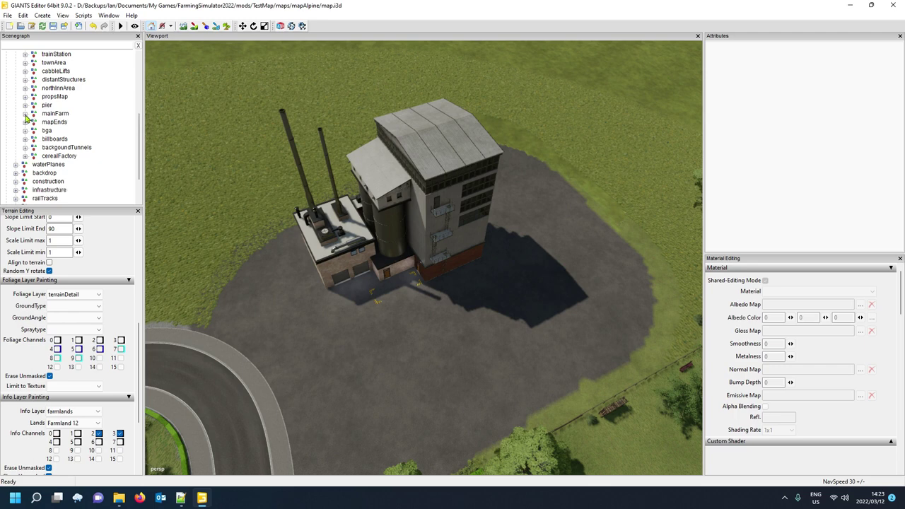
{"action": "mouse_move", "coordinate": [140, 146]}
{"action": "left_mouse_down"}
{"action": "mouse_move", "coordinate": [137, 111]}
{"action": "mouse_move", "coordinate": [137, 150]}
{"action": "left_mouse_up"}
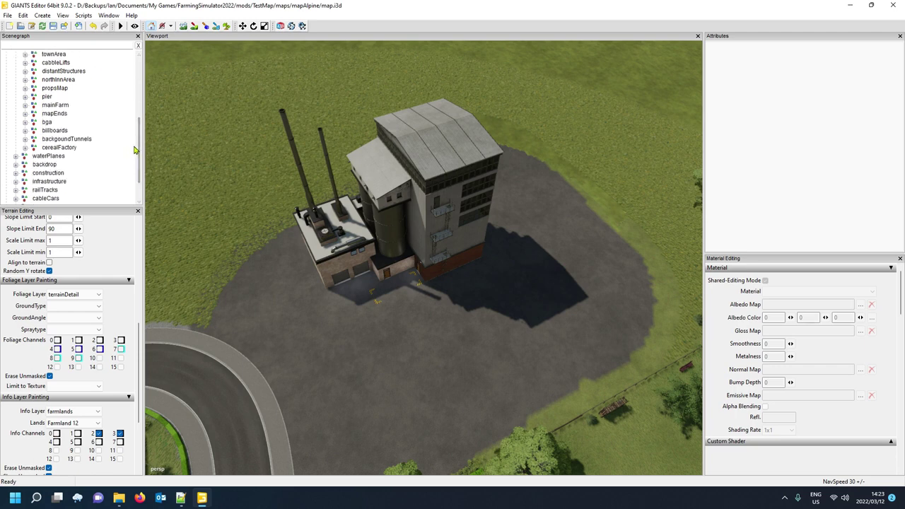
{"action": "left_click", "coordinate": [60, 148]}
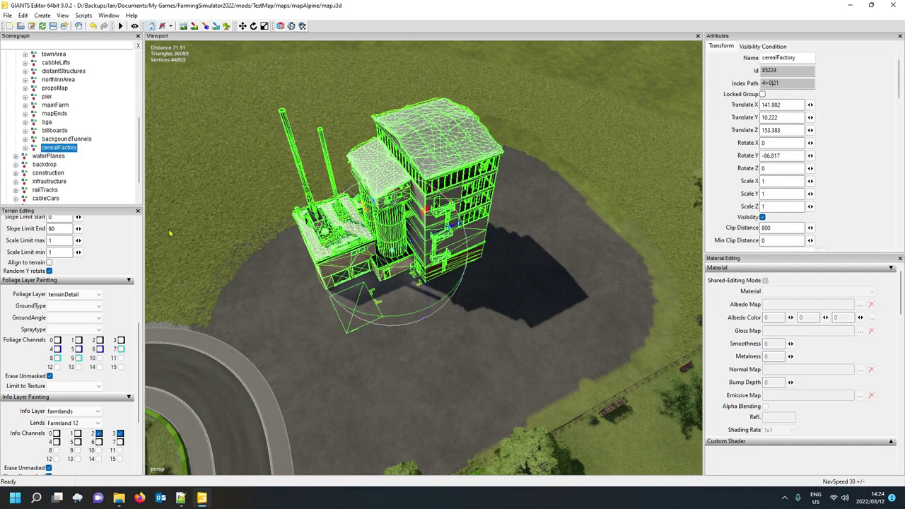
{"action": "right_click_drag", "start_coordinate": [340, 377], "coordinate": [375, 335]}
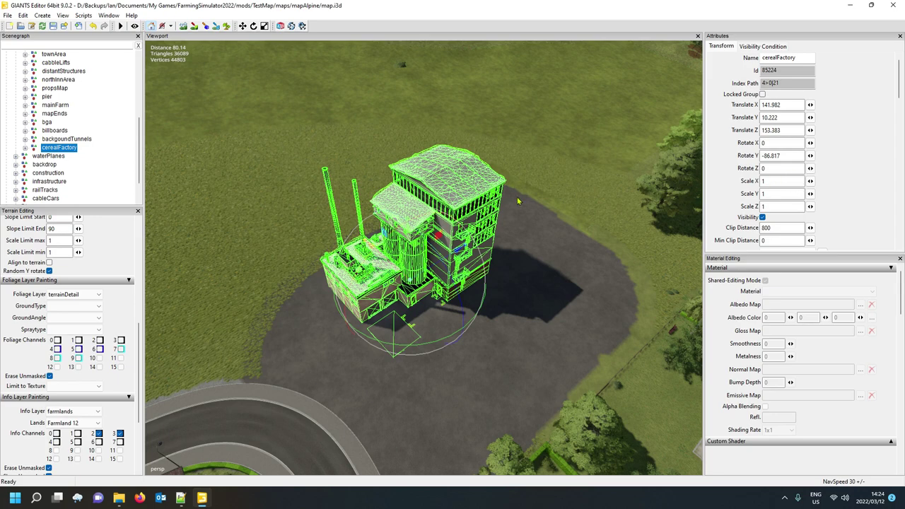
Step: Check the sellingStationCerealFactory entry in the test map's placeables.xml in Notepad++ and return to GIANTS Editor
{"action": "mouse_move", "coordinate": [181, 497]}
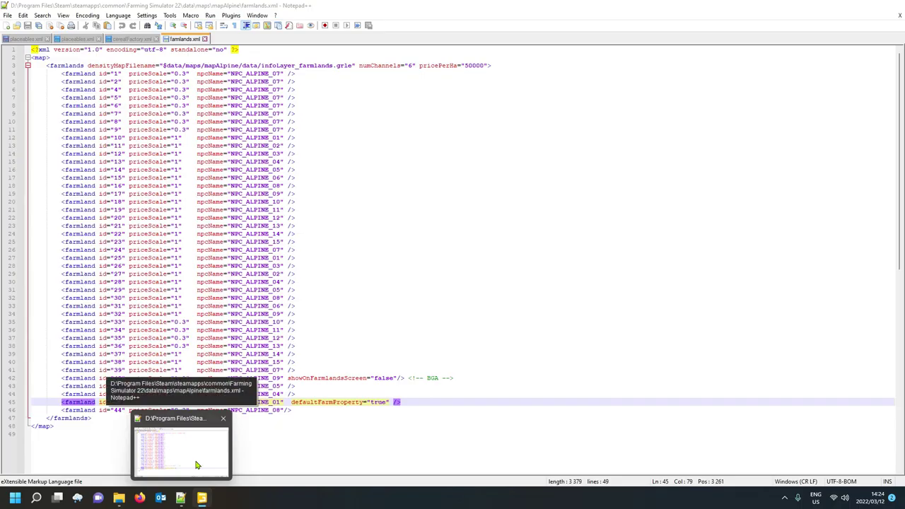
{"action": "left_click", "coordinate": [198, 464]}
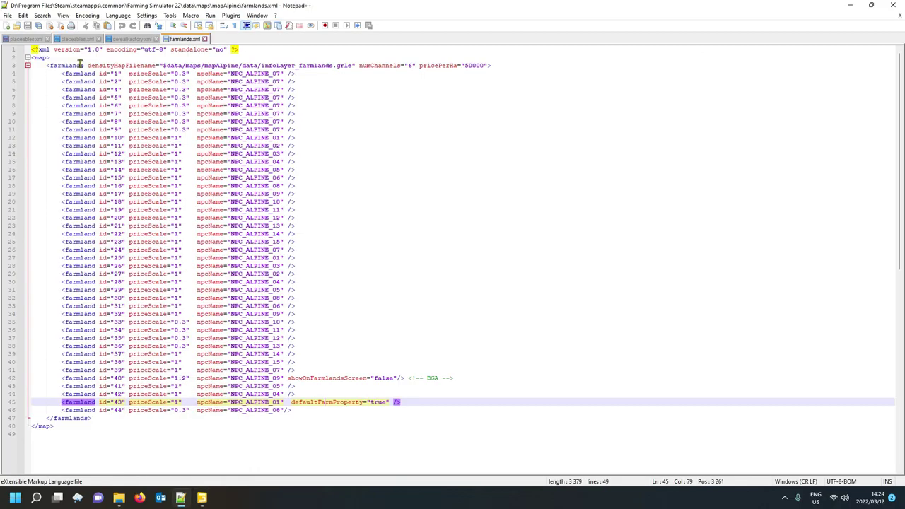
{"action": "left_click", "coordinate": [28, 40]}
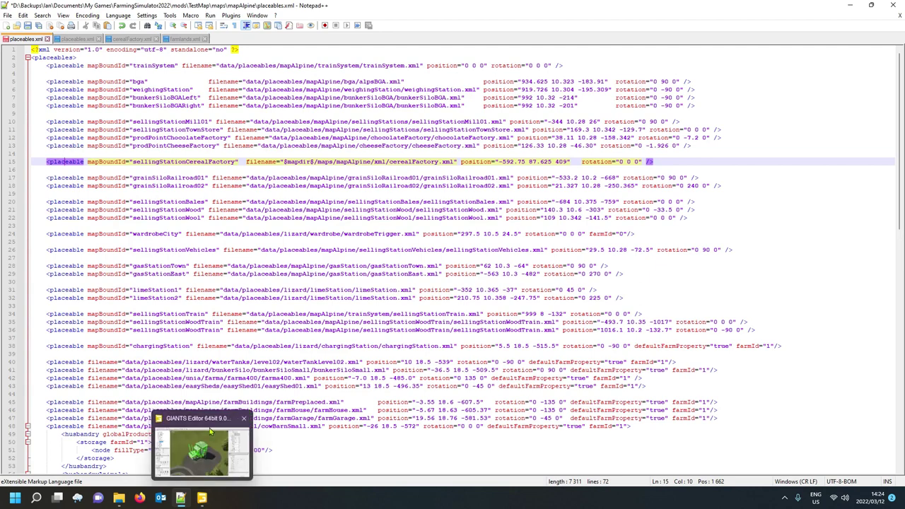
{"action": "left_click", "coordinate": [202, 498]}
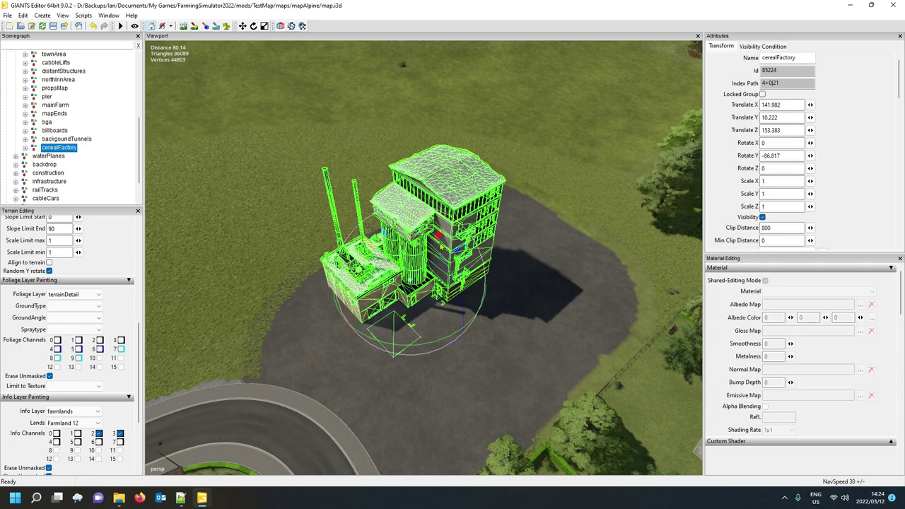
{"action": "left_click", "coordinate": [134, 148]}
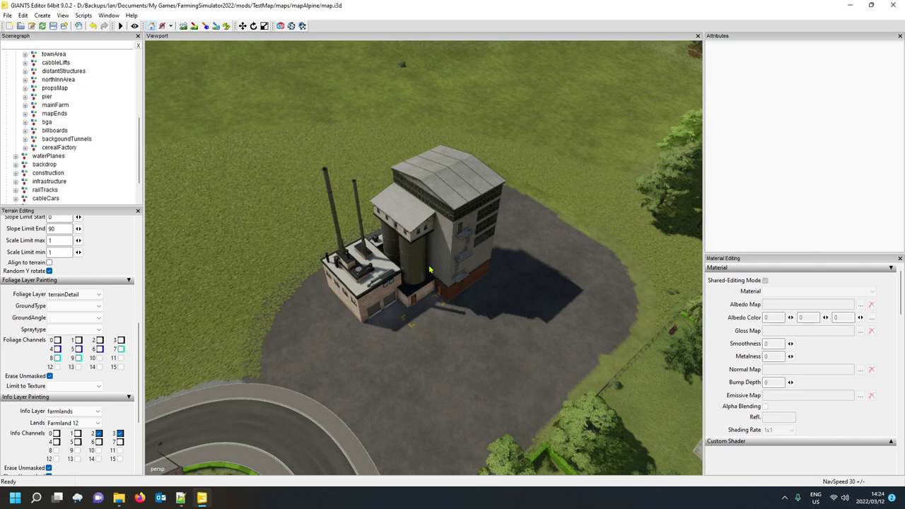
{"action": "left_click", "coordinate": [406, 264]}
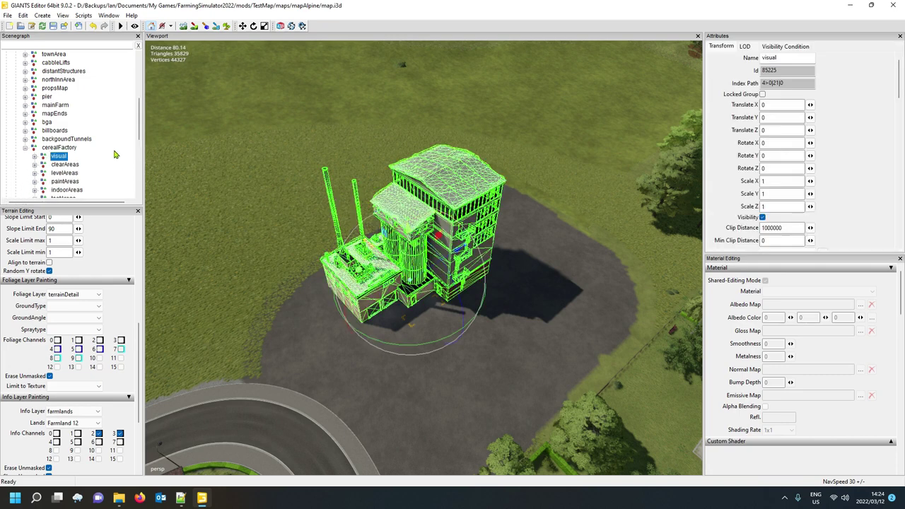
{"action": "key", "text": "Escape"}
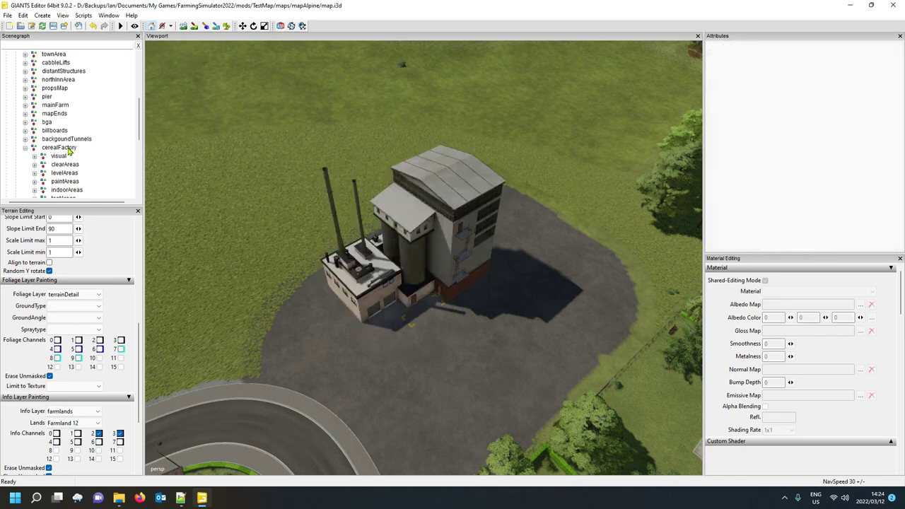
{"action": "left_click", "coordinate": [68, 149]}
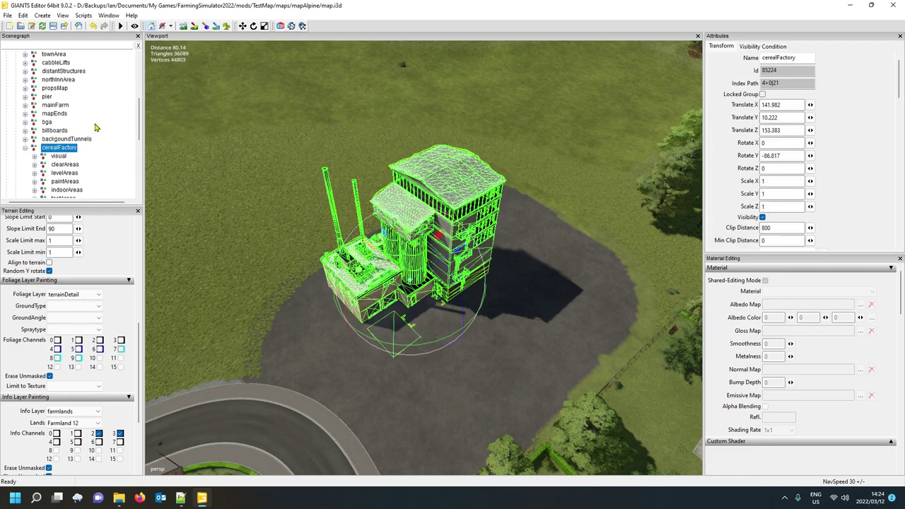
Step: Create a new transform group and name it placeholders
{"action": "scroll", "coordinate": [52, 89], "scroll_direction": "up", "scroll_amount": 5}
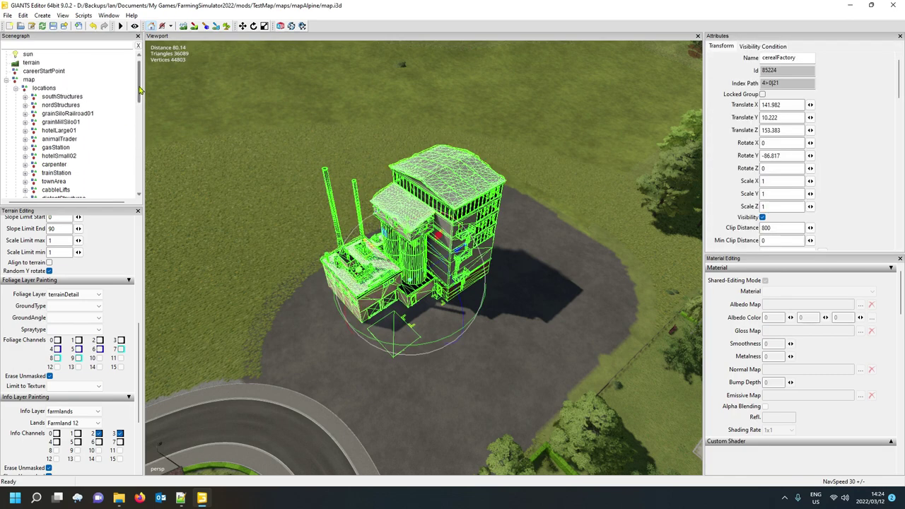
{"action": "left_click", "coordinate": [53, 89]}
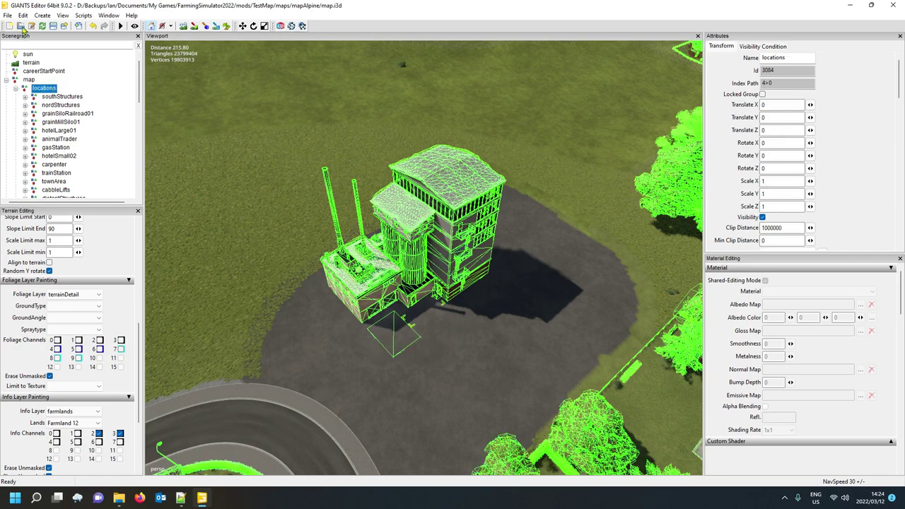
{"action": "left_click", "coordinate": [43, 15]}
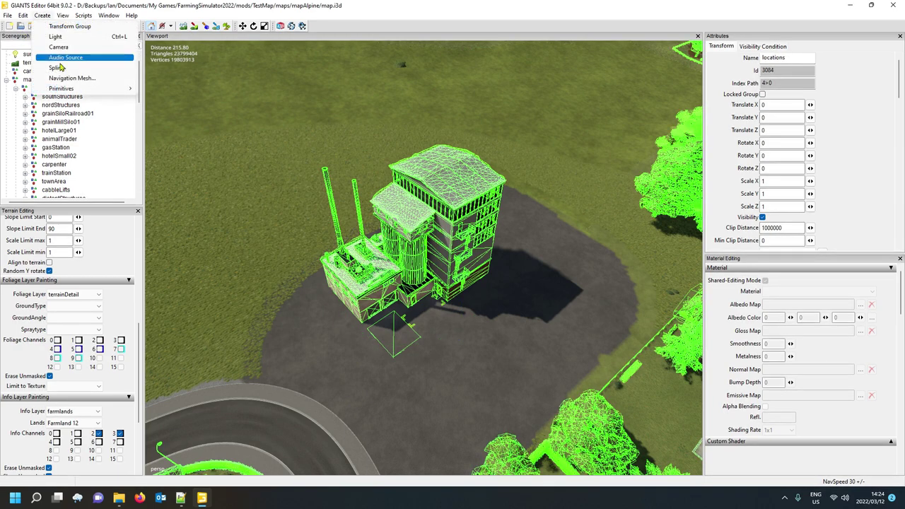
{"action": "left_click", "coordinate": [53, 27]}
{"action": "double_click", "coordinate": [806, 64]}
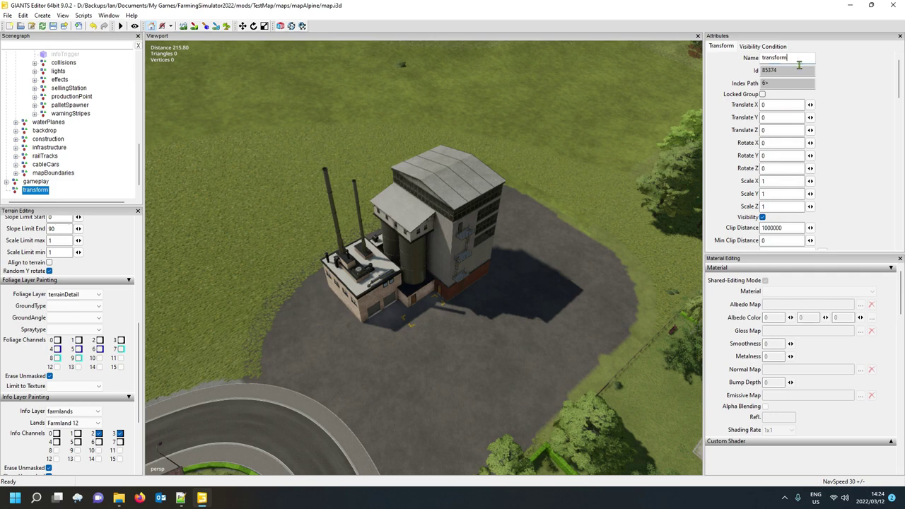
{"action": "type", "text": "placeholders"}
{"action": "key", "text": "Return"}
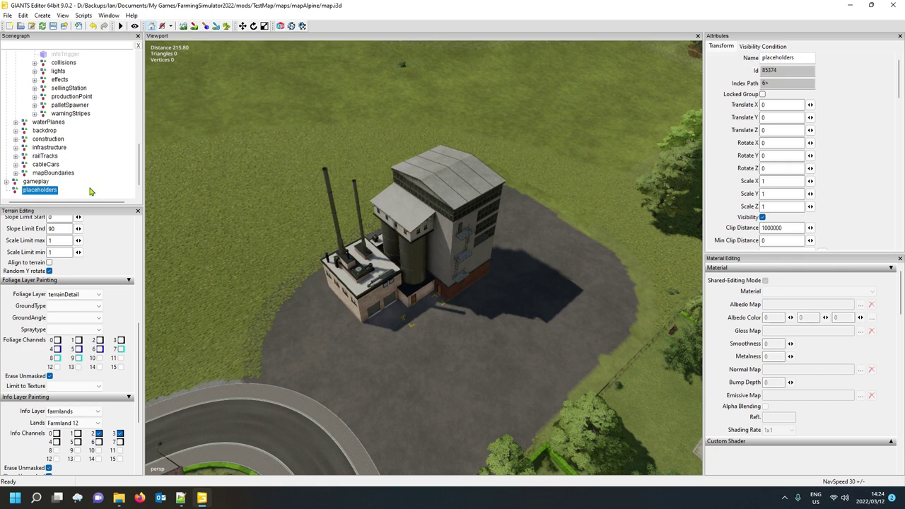
Step: Move the placeholders group from the scene root into the map's locations group
{"action": "left_click", "coordinate": [63, 190]}
{"action": "key", "text": "Delete"}
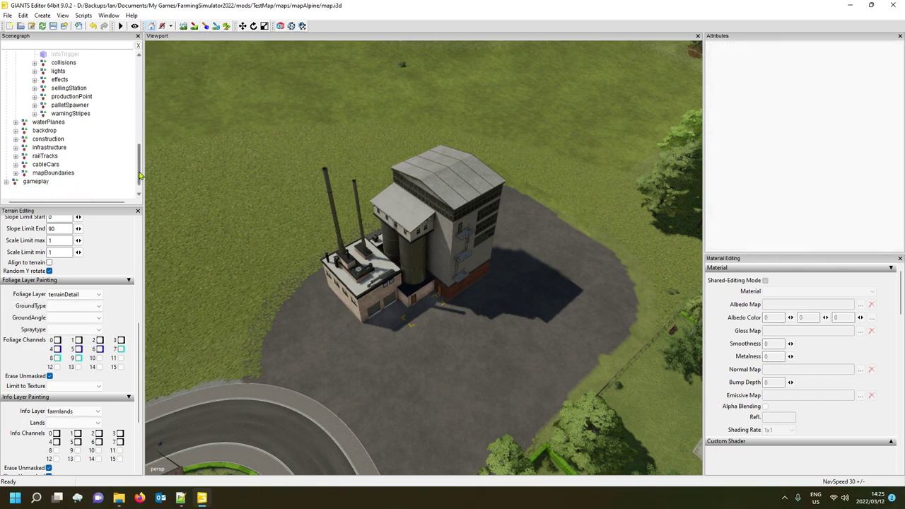
{"action": "left_click_drag", "start_coordinate": [140, 174], "coordinate": [146, 78]}
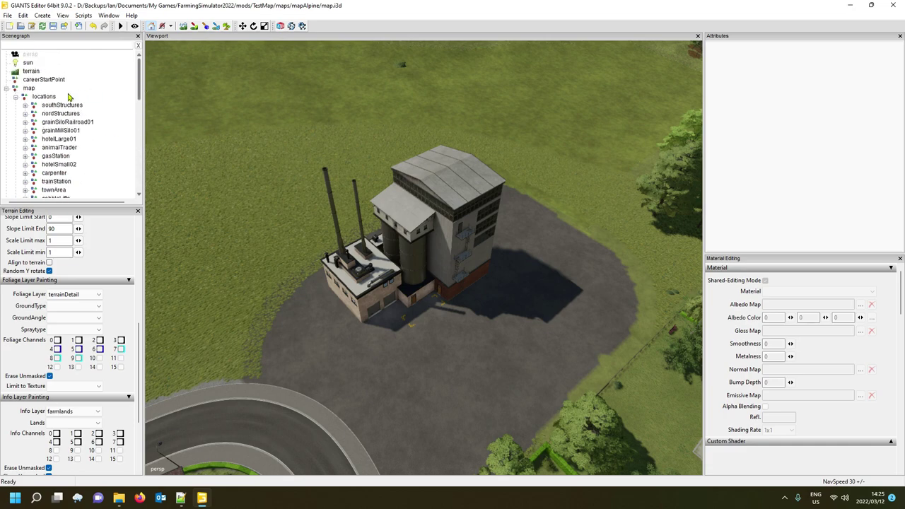
{"action": "left_click", "coordinate": [71, 97]}
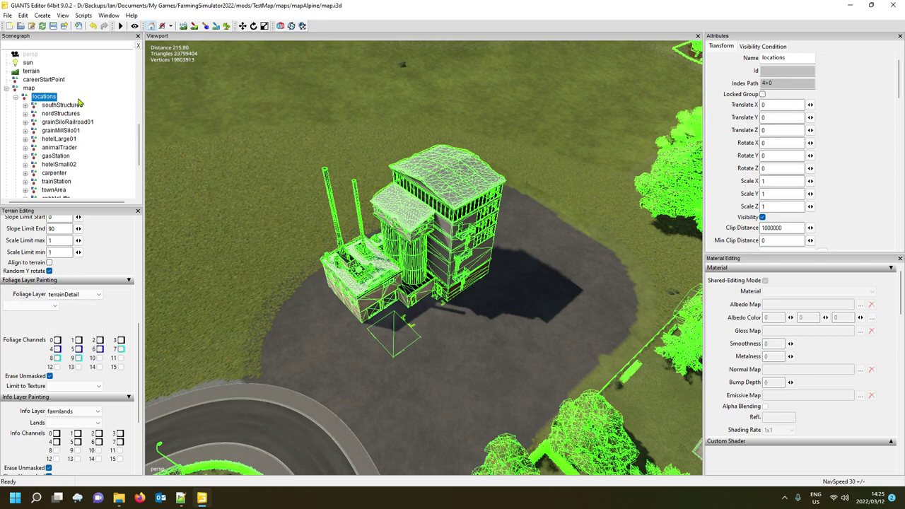
{"action": "left_click", "coordinate": [165, 130]}
{"action": "scroll", "coordinate": [106, 163], "scroll_direction": "down", "scroll_amount": 2}
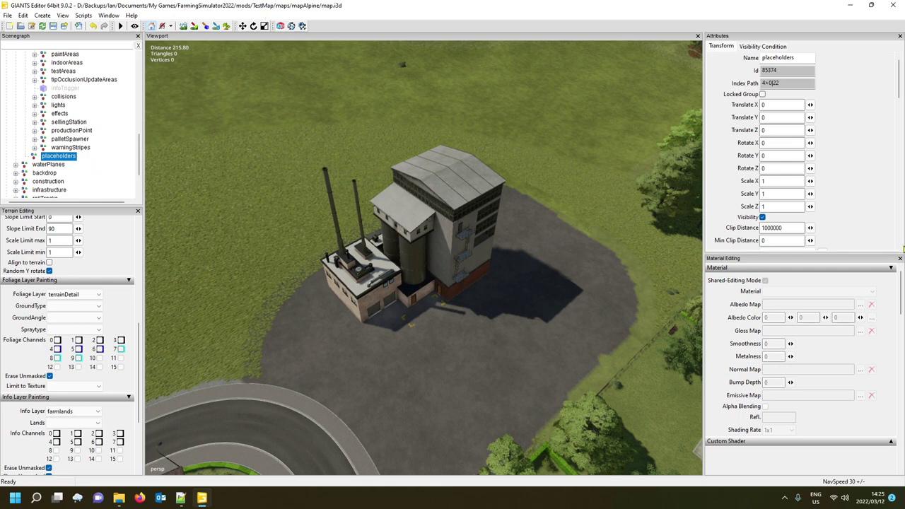
Step: Show the user attributes of the placeholders group and add a script callback attribute named onCreate
{"action": "left_click", "coordinate": [900, 259]}
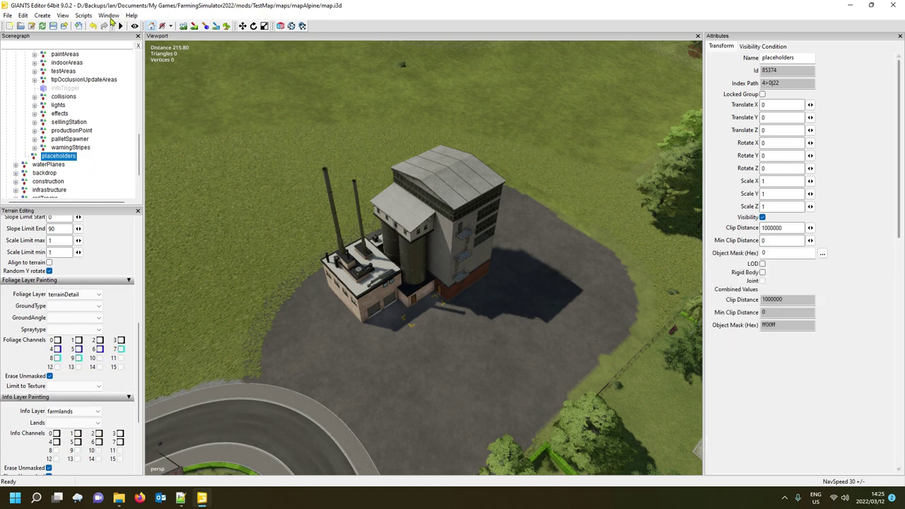
{"action": "left_click", "coordinate": [108, 16]}
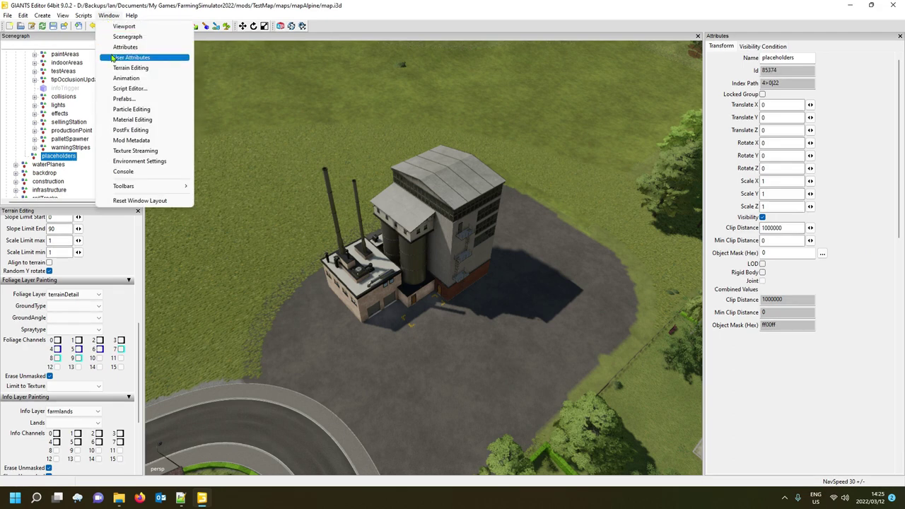
{"action": "left_click", "coordinate": [131, 57]}
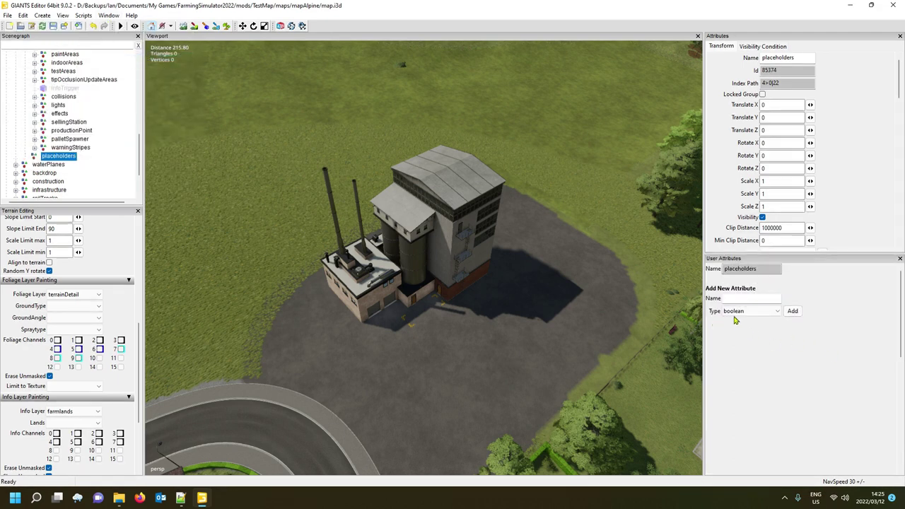
{"action": "left_click", "coordinate": [744, 299]}
{"action": "type", "text": "onCreate"}
{"action": "left_click", "coordinate": [775, 311]}
{"action": "left_click", "coordinate": [750, 348]}
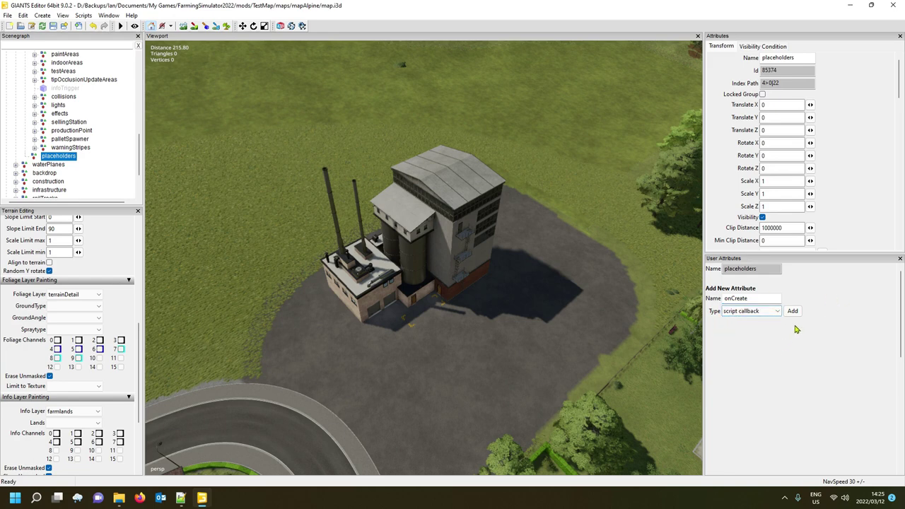
{"action": "left_click", "coordinate": [793, 311]}
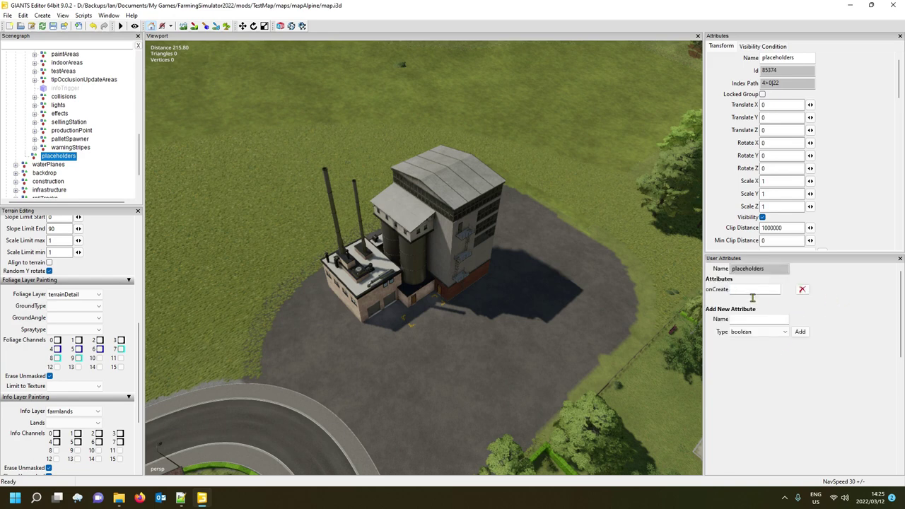
Step: Set the placeholders group's onCreate callback to Placeholders.onCreate
{"action": "left_click", "coordinate": [755, 293]}
{"action": "type", "text": "reate"}
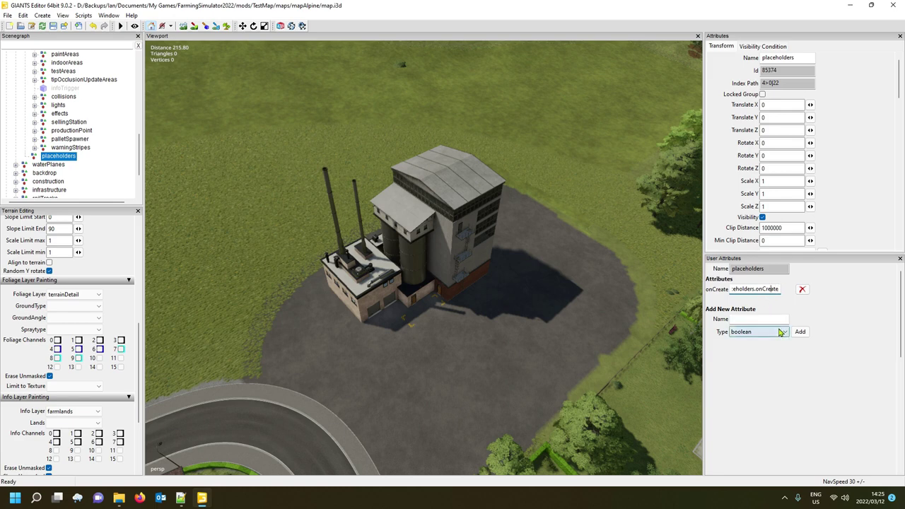
{"action": "key", "text": "Home"}
{"action": "key", "text": "End"}
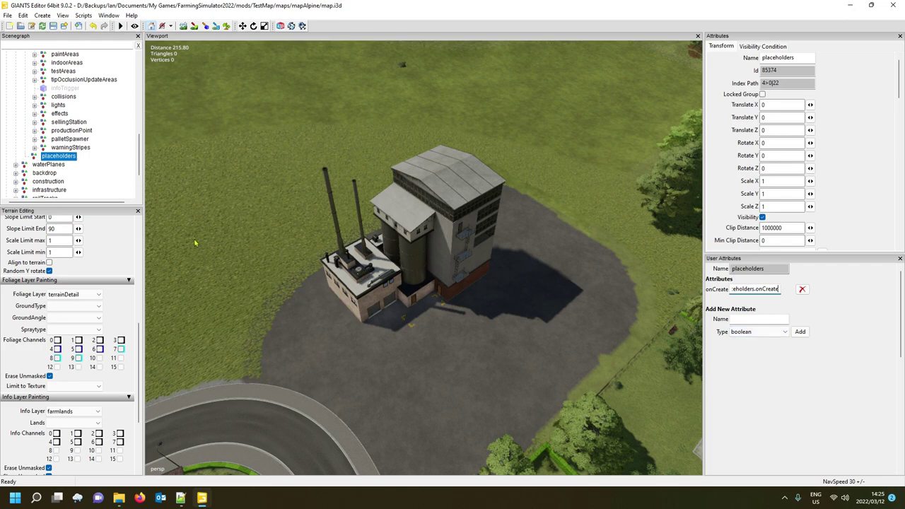
{"action": "left_click", "coordinate": [72, 158]}
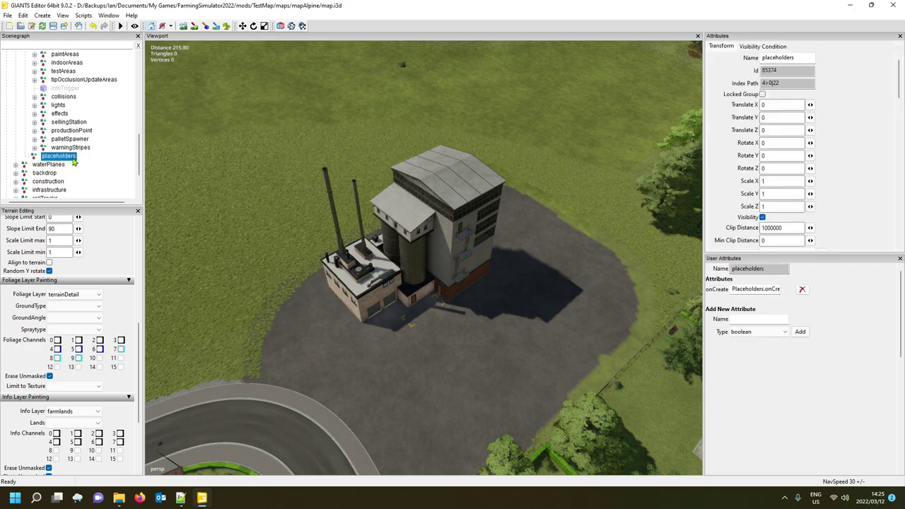
Step: Move the whole cerealFactory group out of locations and into the placeholders group, and check the nesting
{"action": "key", "text": "s"}
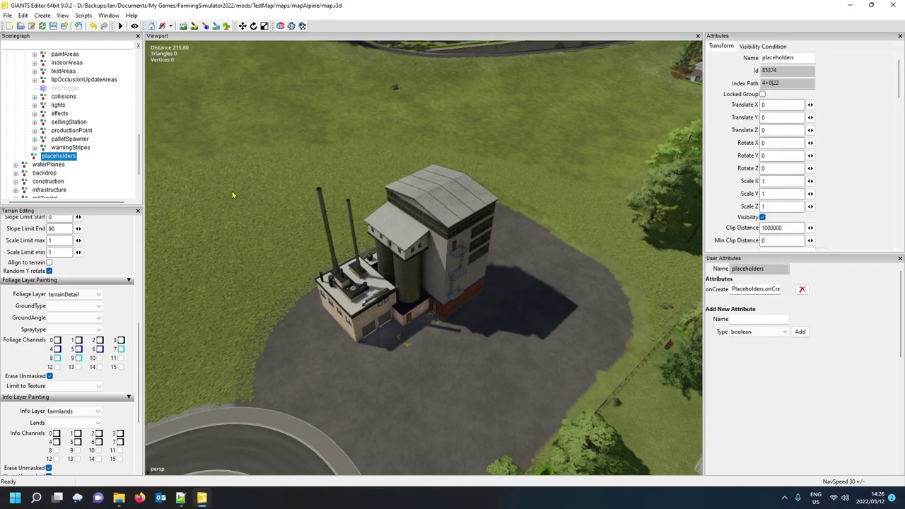
{"action": "key", "text": "w"}
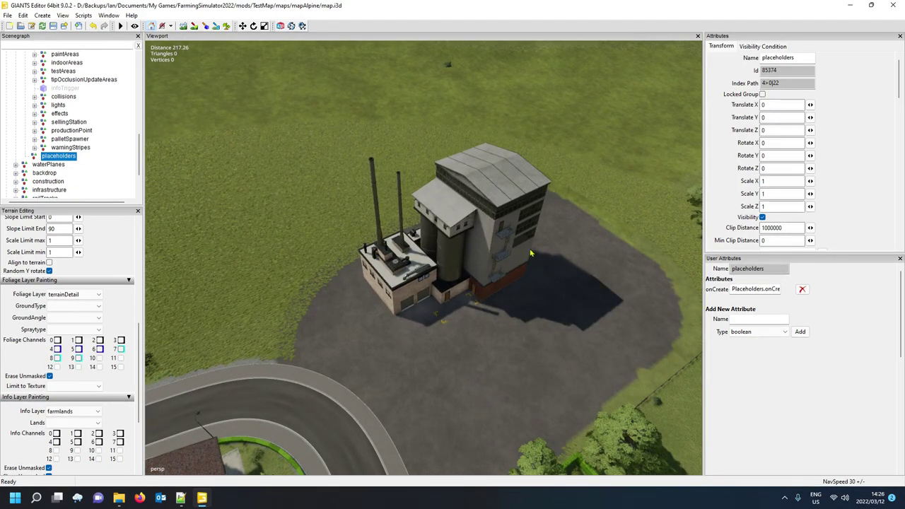
{"action": "left_click", "coordinate": [488, 244]}
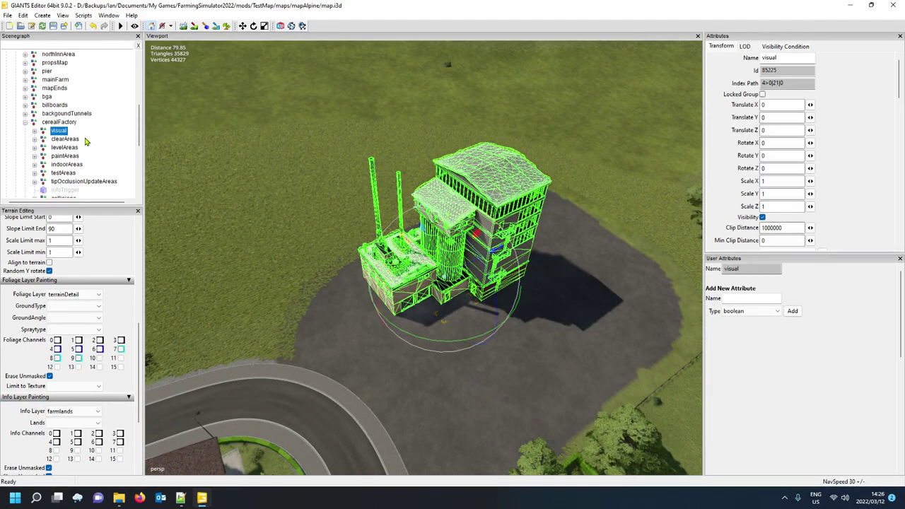
{"action": "double_click", "coordinate": [49, 123]}
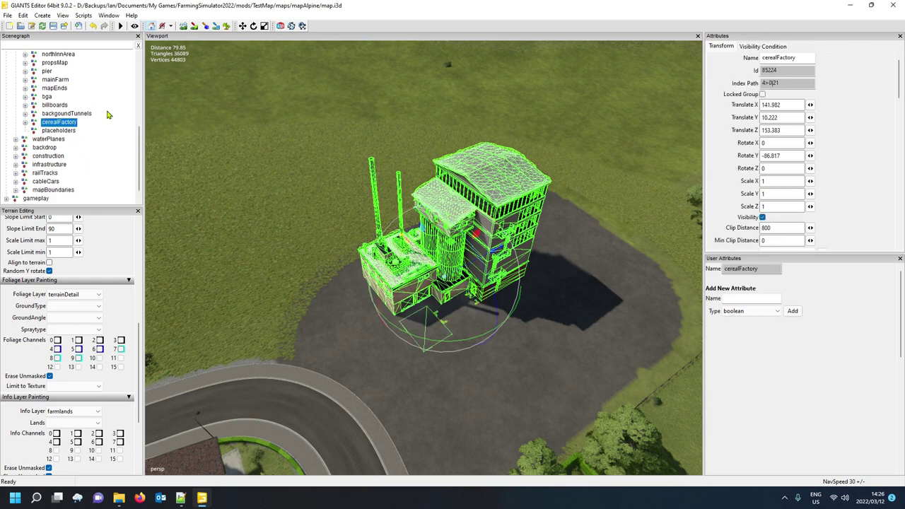
{"action": "key", "text": "Delete"}
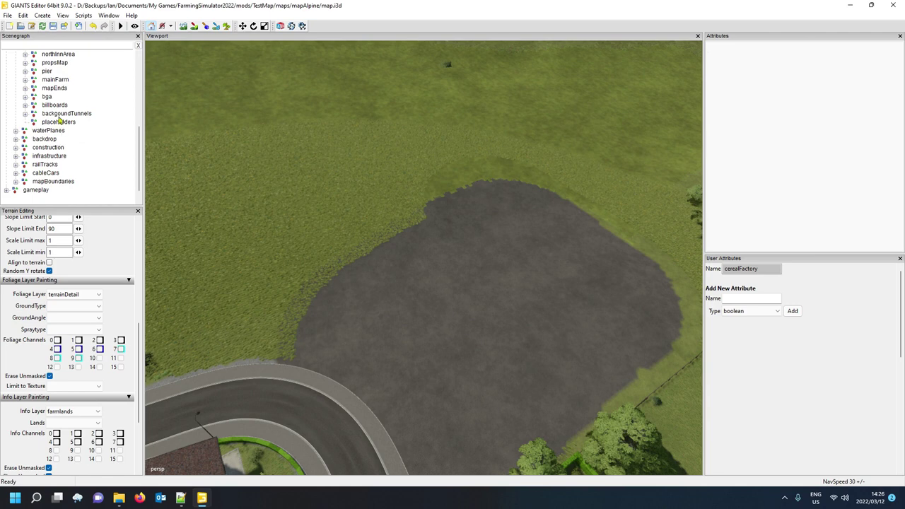
{"action": "left_click", "coordinate": [60, 122]}
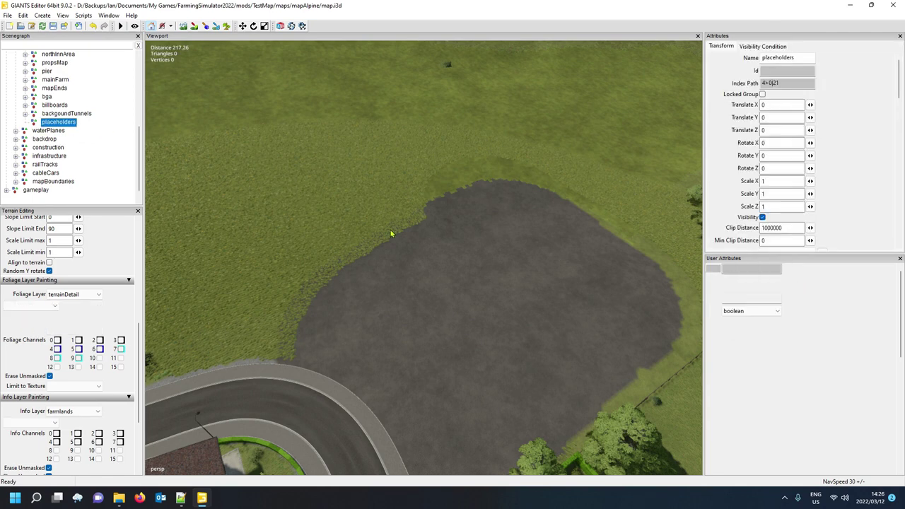
{"action": "key", "text": "ctrl+v"}
{"action": "left_click", "coordinate": [116, 95]}
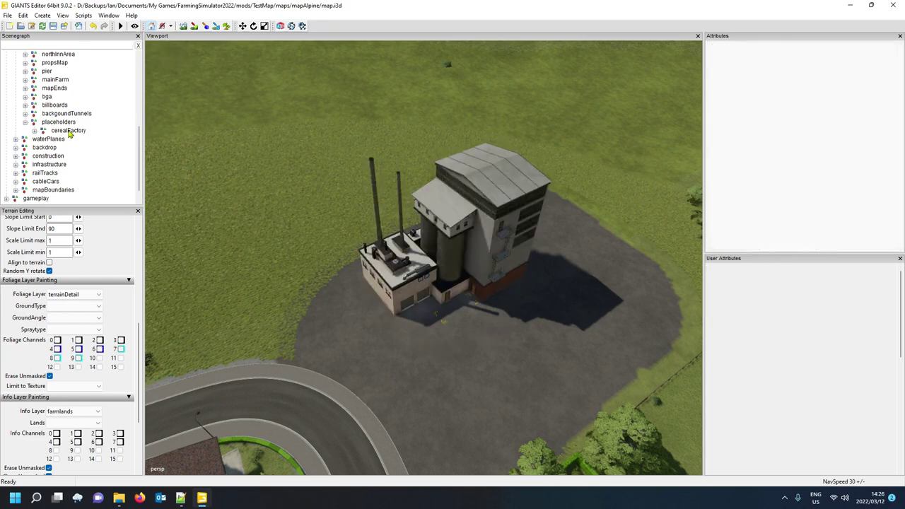
{"action": "left_click", "coordinate": [69, 132]}
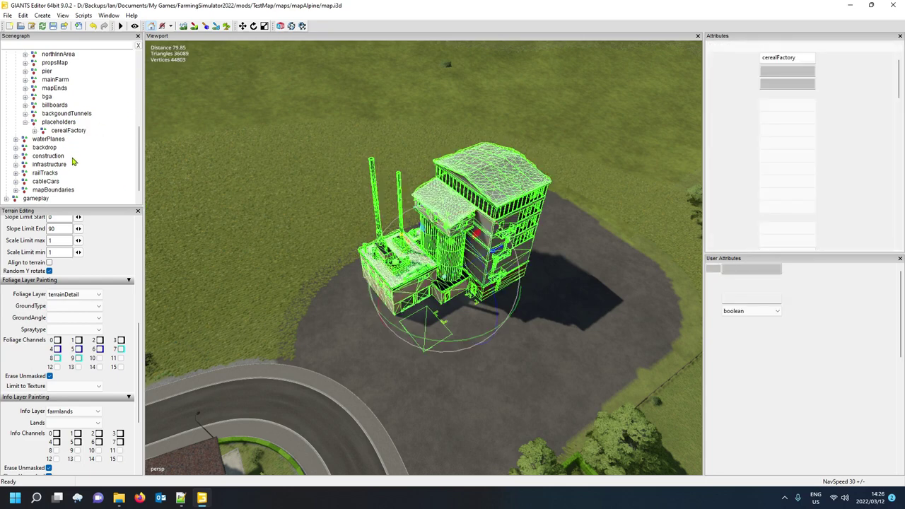
{"action": "left_click", "coordinate": [59, 124]}
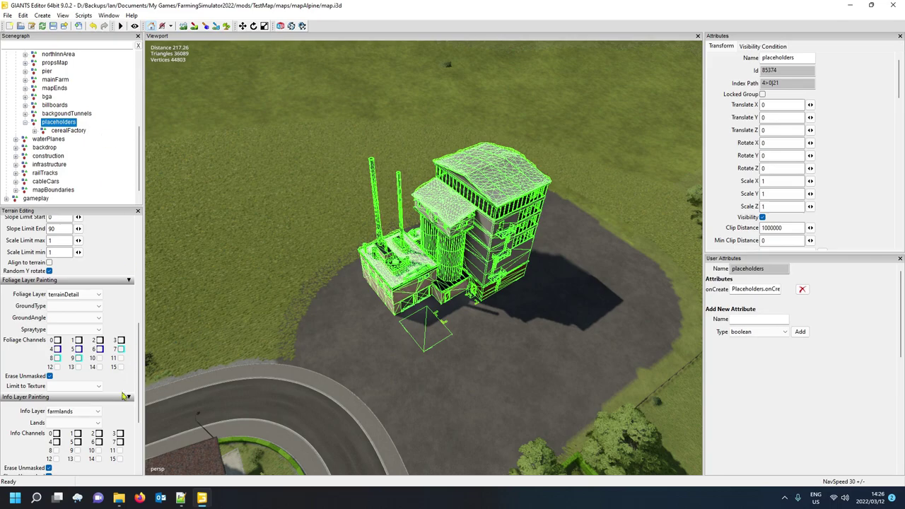
Step: Look at the placeable entries in placeables.xml in Notepad++, return to GIANTS Editor and deselect the placeholders group
{"action": "left_click", "coordinate": [181, 499]}
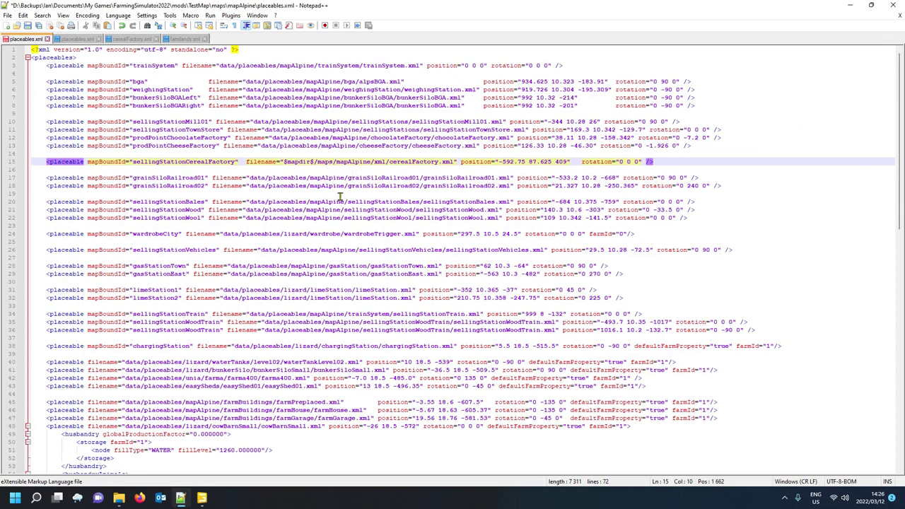
{"action": "left_click", "coordinate": [202, 498]}
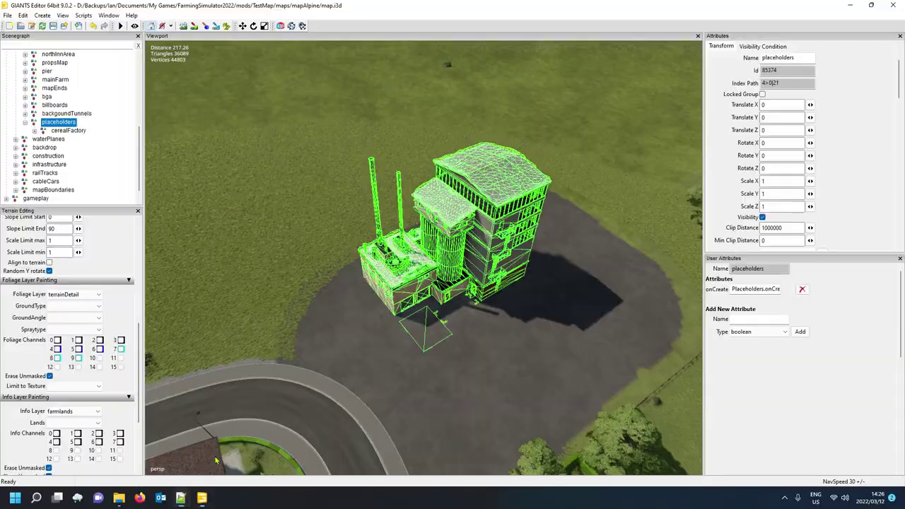
{"action": "left_click", "coordinate": [361, 377]}
{"action": "mouse_move", "coordinate": [361, 376]}
{"action": "right_mouse_down"}
{"action": "mouse_move", "coordinate": [382, 358]}
{"action": "mouse_move", "coordinate": [374, 368]}
{"action": "right_mouse_up"}
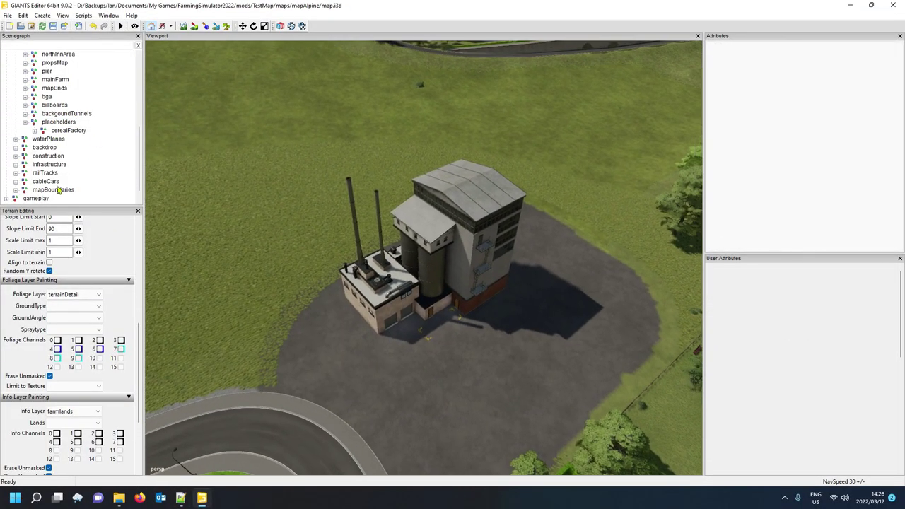
Step: Set the sellingStationCerealFactory position in placeables.xml in Notepad++ to the cerealFactory group's translation, 141.98199463 10.22153473 153.38294983
{"action": "left_click", "coordinate": [64, 131]}
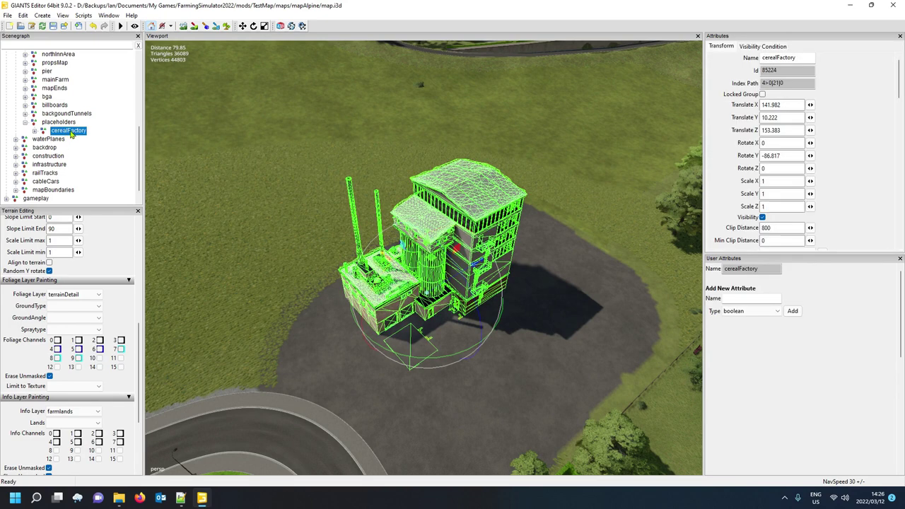
{"action": "left_click", "coordinate": [801, 107]}
{"action": "left_click", "coordinate": [181, 498]}
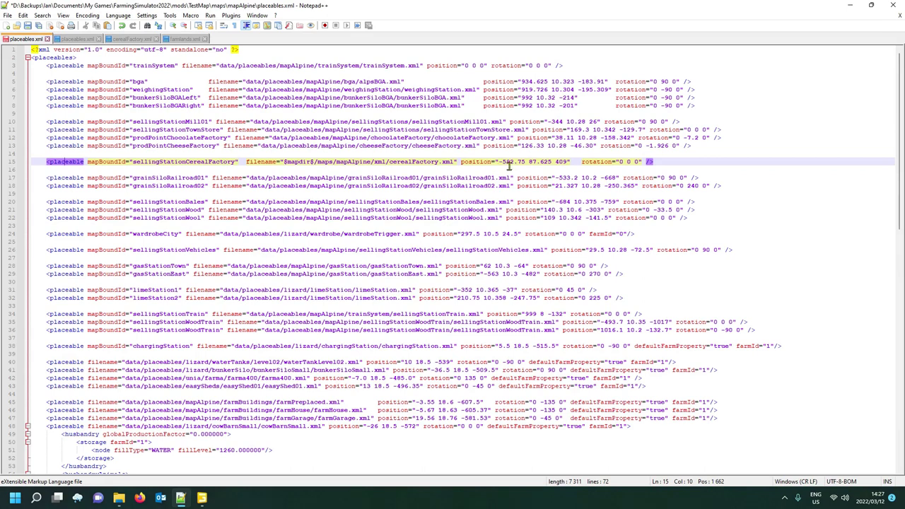
{"action": "left_click_drag", "start_coordinate": [501, 162], "coordinate": [572, 163]}
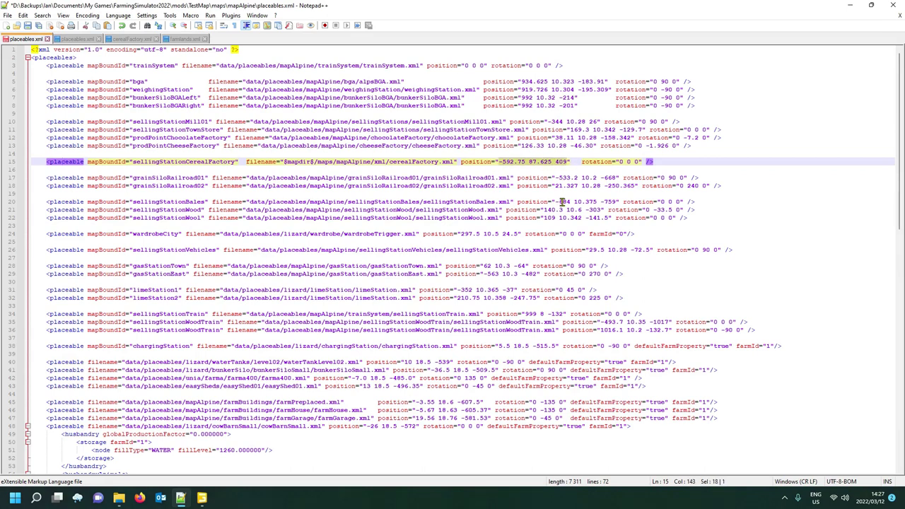
{"action": "type", "text": "141.98199463 10.22153473 153.38294983"}
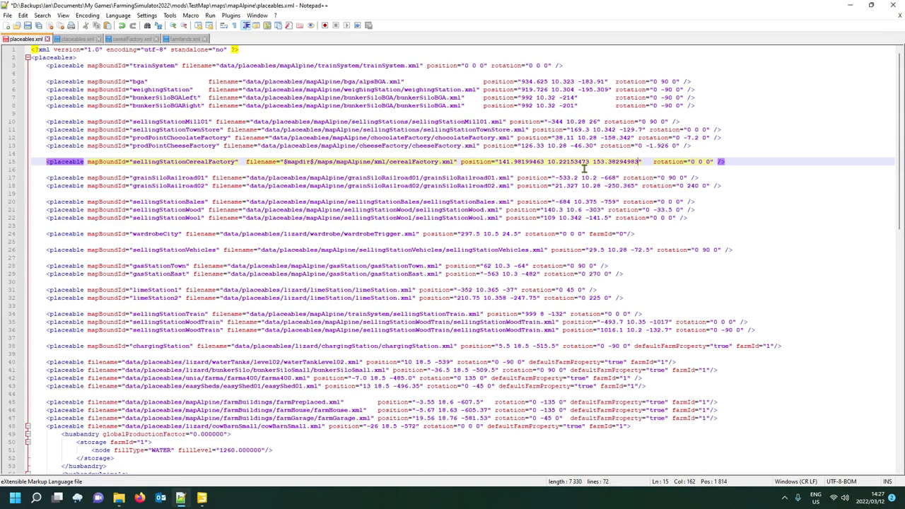
Step: Set the sellingStationCerealFactory rotation in placeables.xml to the cerealFactory group's rotation from GIANTS Editor, 0 -86.817276 -0.0000449
{"action": "left_click", "coordinate": [692, 162]}
{"action": "mouse_move", "coordinate": [202, 498]}
{"action": "left_click", "coordinate": [207, 473]}
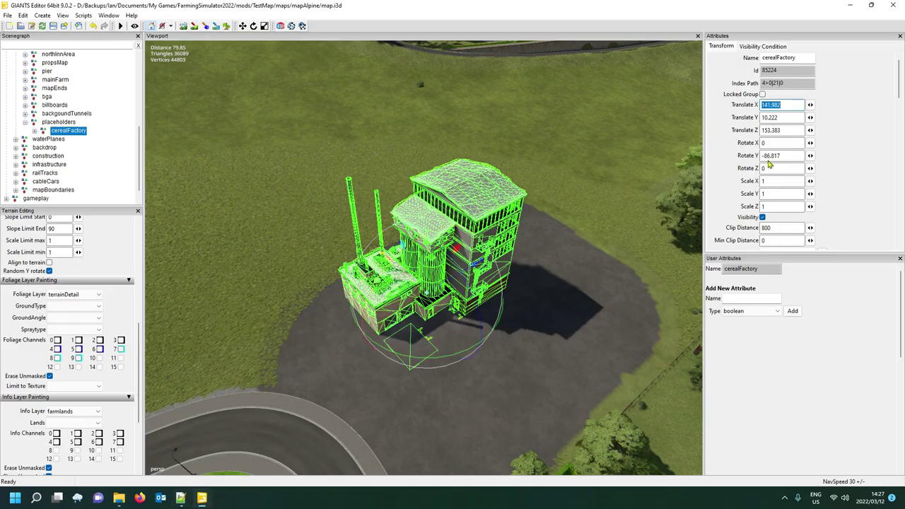
{"action": "left_click", "coordinate": [785, 144]}
{"action": "left_click", "coordinate": [181, 497]}
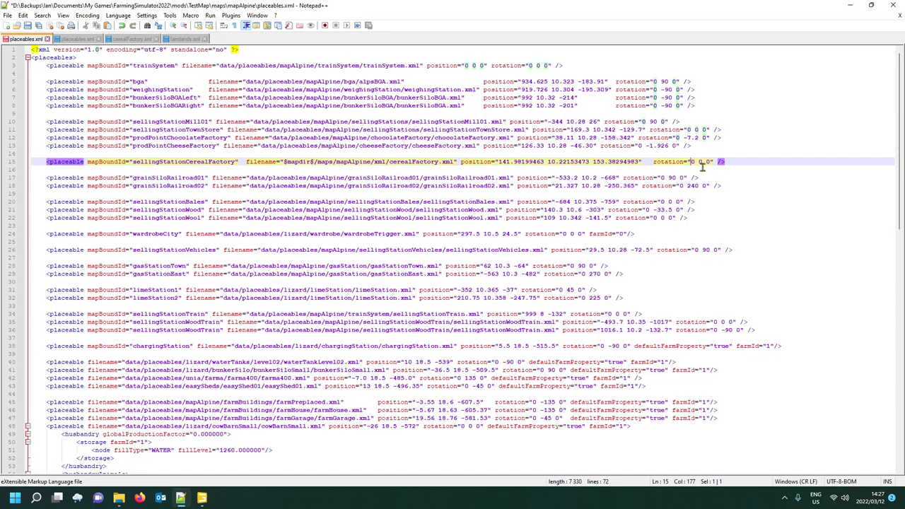
{"action": "left_click_drag", "start_coordinate": [691, 166], "coordinate": [719, 168]}
{"action": "key", "text": "shift+Left"}
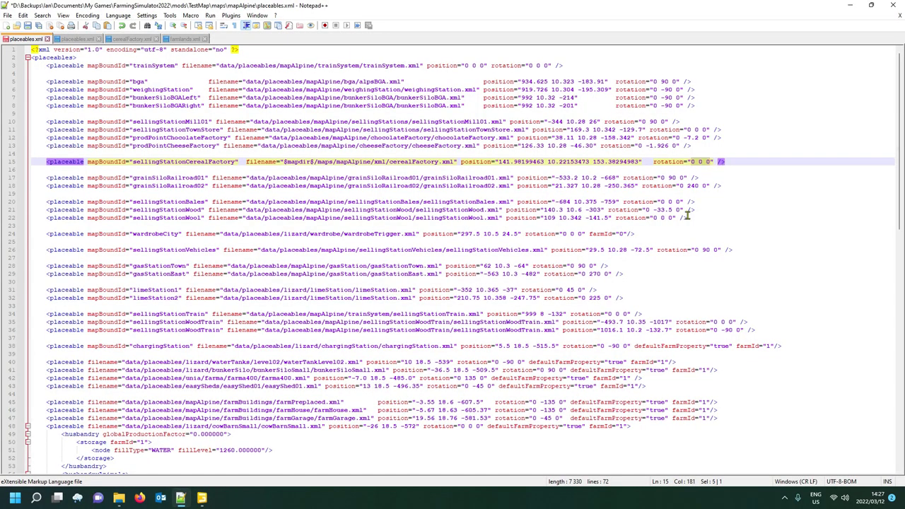
{"action": "type", "text": "0 -86.817276 -0.0000449"}
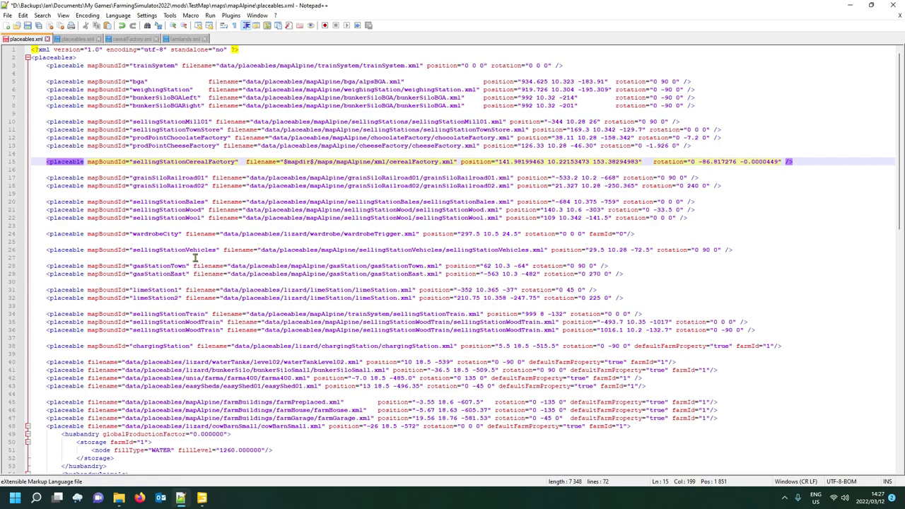
Step: Switch to GIANTS Editor, deselect the cerealFactory group and look over the factory and its surroundings
{"action": "left_click", "coordinate": [202, 498]}
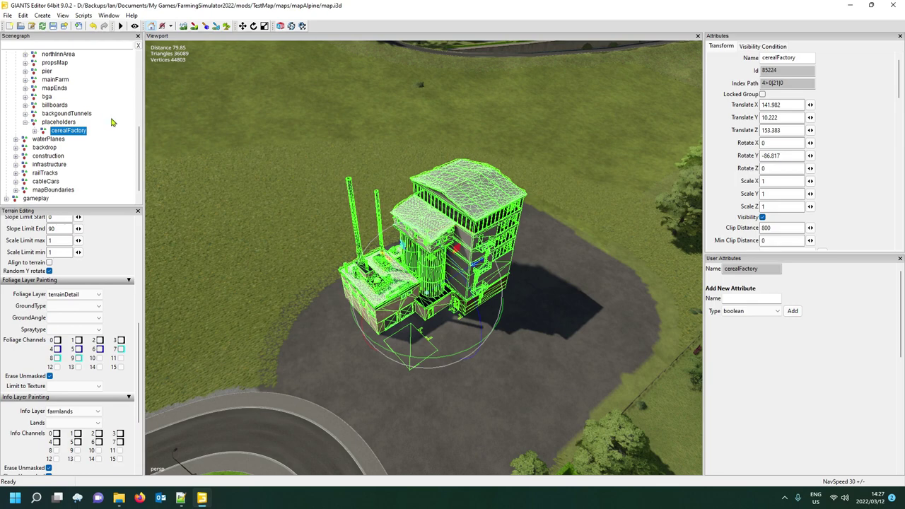
{"action": "left_click", "coordinate": [253, 280]}
{"action": "scroll", "coordinate": [275, 289], "scroll_direction": "down", "scroll_amount": 3}
{"action": "scroll", "coordinate": [271, 288], "scroll_direction": "down", "scroll_amount": 3}
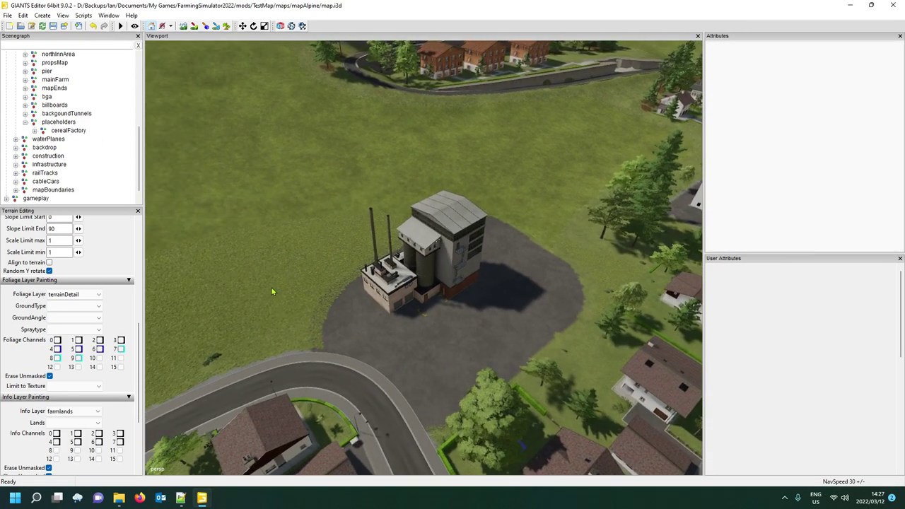
{"action": "scroll", "coordinate": [357, 356], "scroll_direction": "up", "scroll_amount": 3}
{"action": "scroll", "coordinate": [362, 355], "scroll_direction": "up", "scroll_amount": 2}
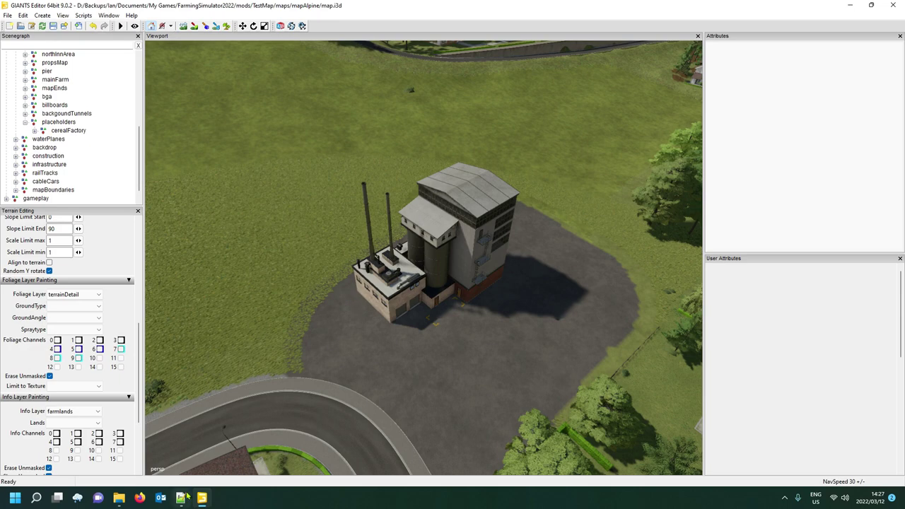
Step: Return to placeables.xml in Notepad++ and highlight the cerealFactory.xml file name in the sellingStationCerealFactory entry
{"action": "mouse_move", "coordinate": [182, 498]}
{"action": "left_click", "coordinate": [191, 470]}
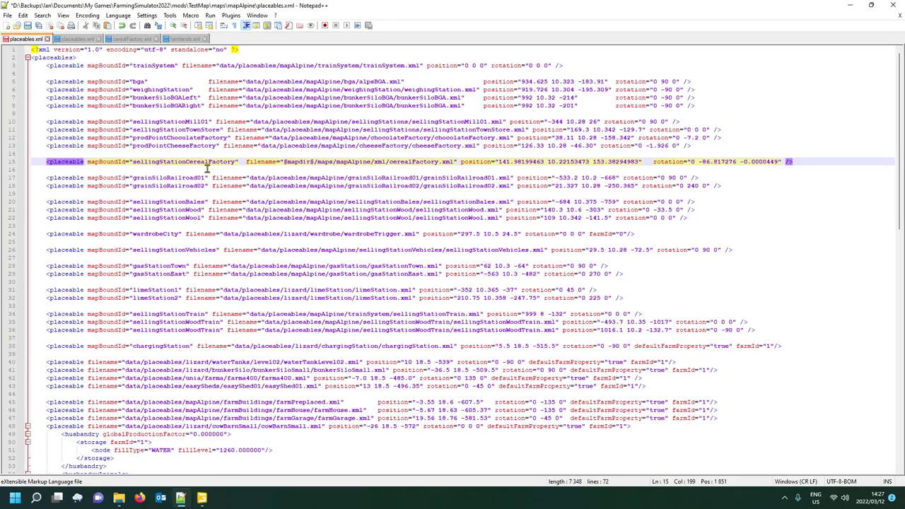
{"action": "left_click_drag", "start_coordinate": [390, 168], "coordinate": [461, 168]}
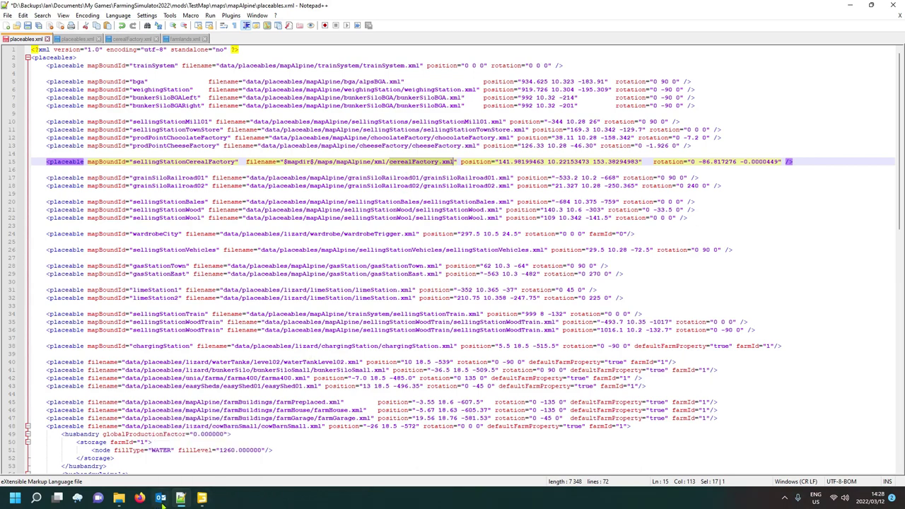
{"action": "mouse_move", "coordinate": [183, 498]}
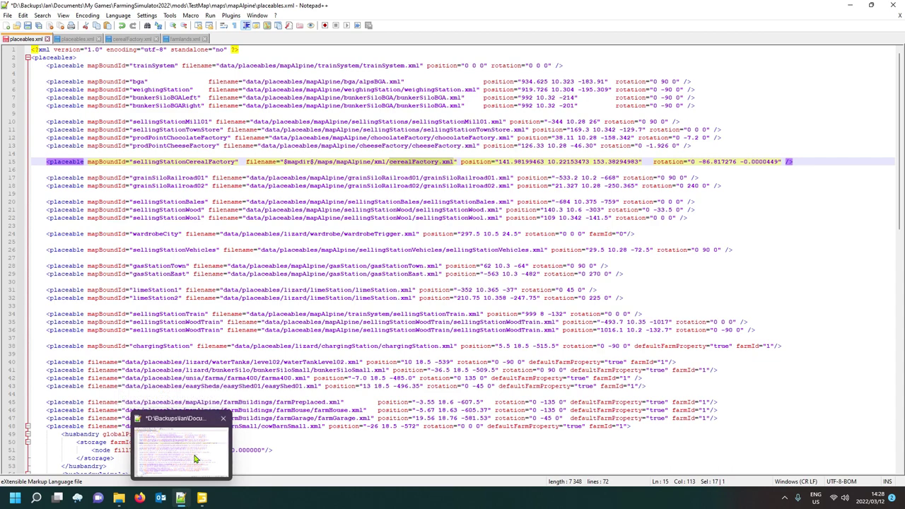
Step: Switch to File Explorer and arrange the TestMap mapAlpine folder and the Farming Simulator 22 mapAlpine folder side by side
{"action": "left_click", "coordinate": [120, 500]}
{"action": "left_click", "coordinate": [152, 446]}
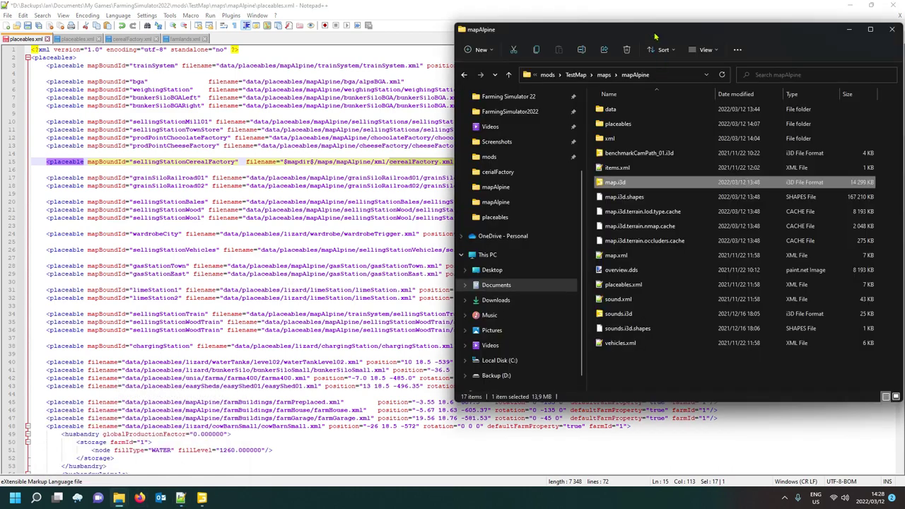
{"action": "left_click_drag", "start_coordinate": [672, 33], "coordinate": [577, 30]}
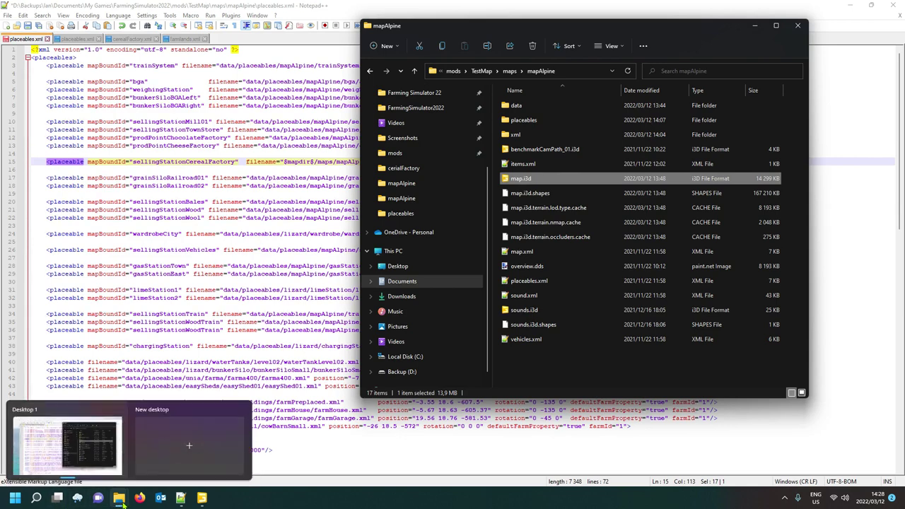
{"action": "mouse_move", "coordinate": [122, 501]}
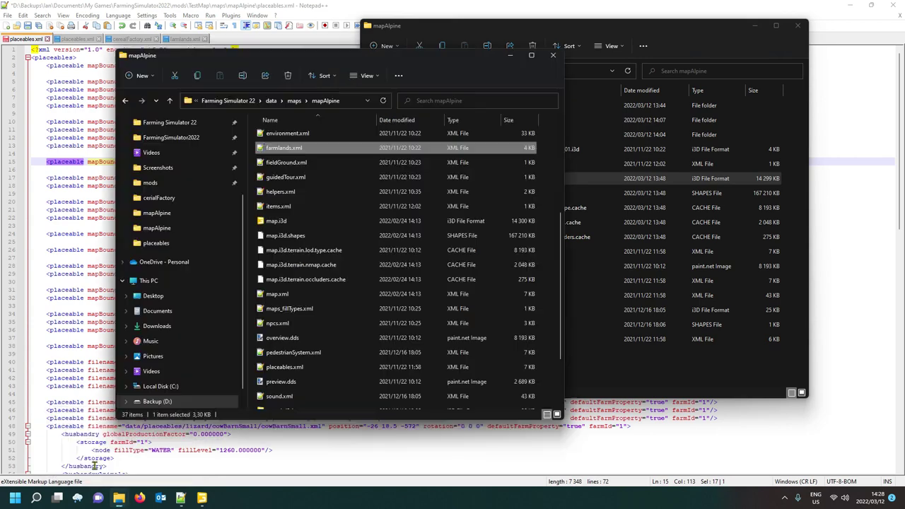
{"action": "left_click", "coordinate": [92, 464]}
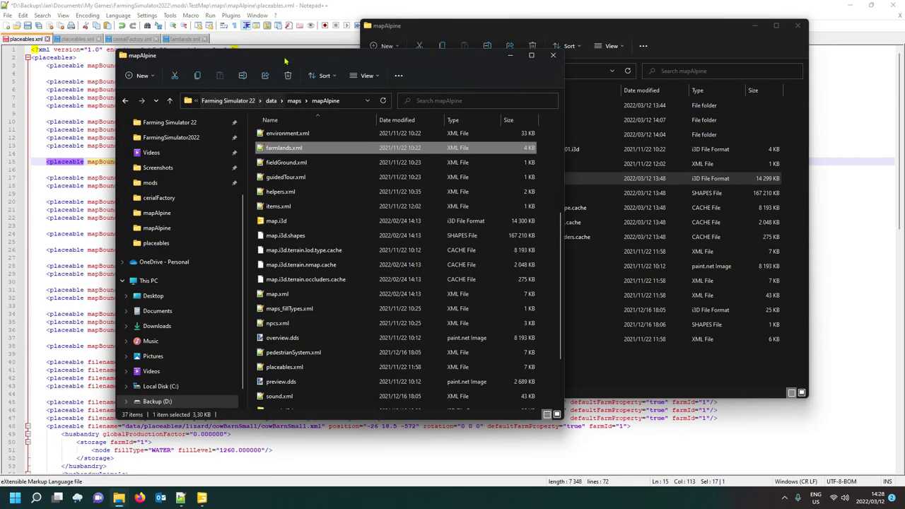
{"action": "left_click_drag", "start_coordinate": [285, 51], "coordinate": [164, 18]}
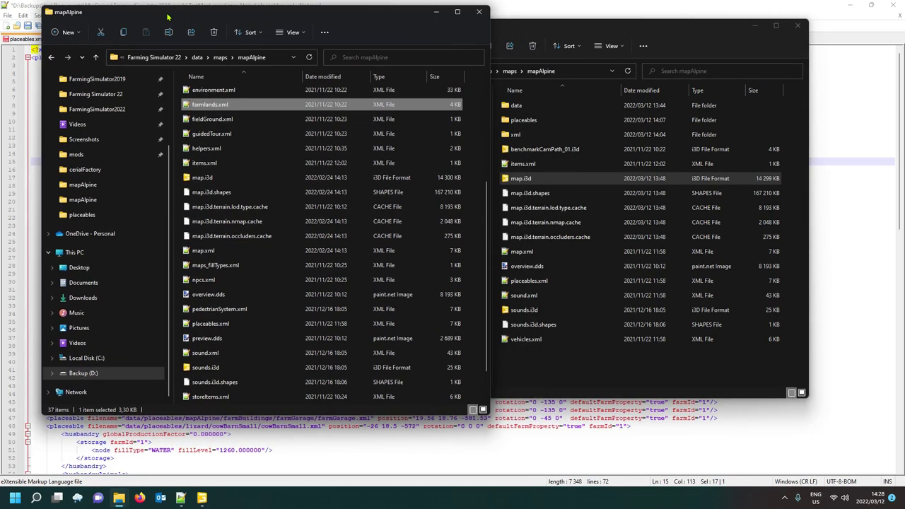
Step: Copy storeItems.xml from the Farming Simulator 22 mapAlpine folder into the TestMap mapAlpine folder
{"action": "scroll", "coordinate": [189, 213], "scroll_direction": "down", "scroll_amount": 1}
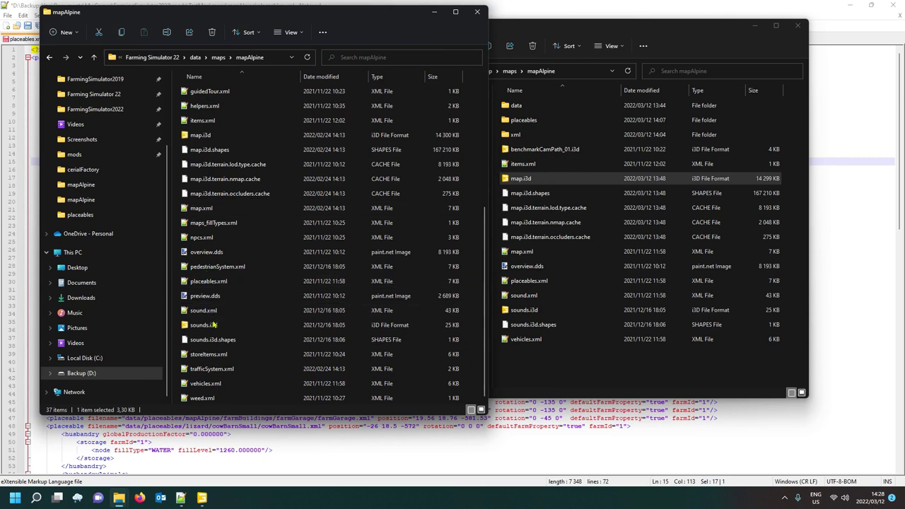
{"action": "left_click", "coordinate": [219, 357]}
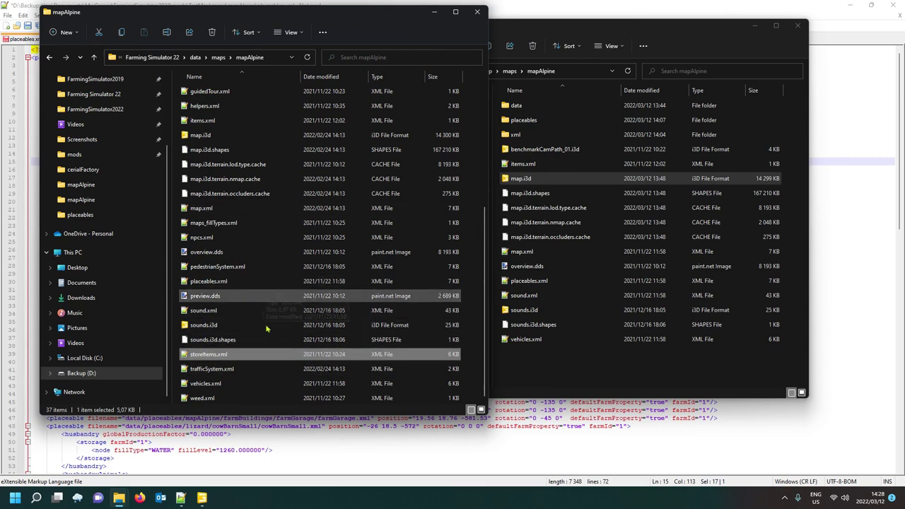
{"action": "key", "text": "ctrl+c"}
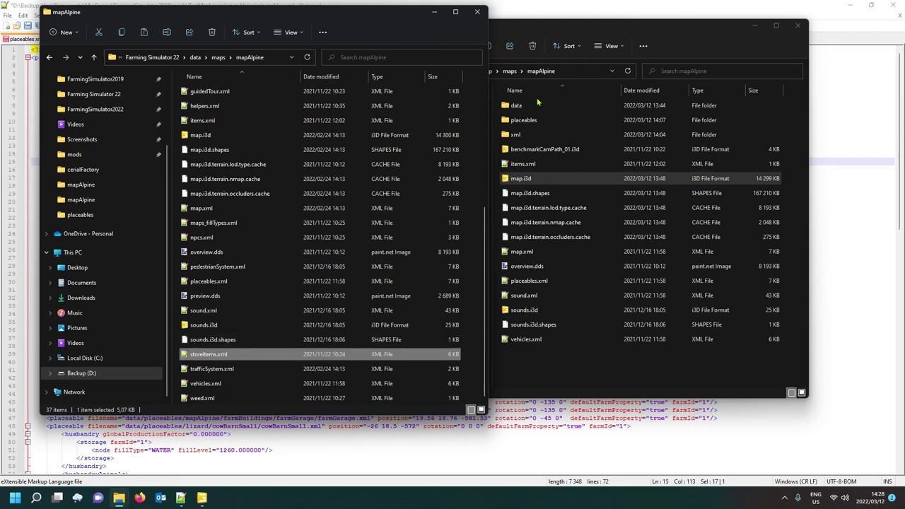
{"action": "left_click", "coordinate": [602, 29]}
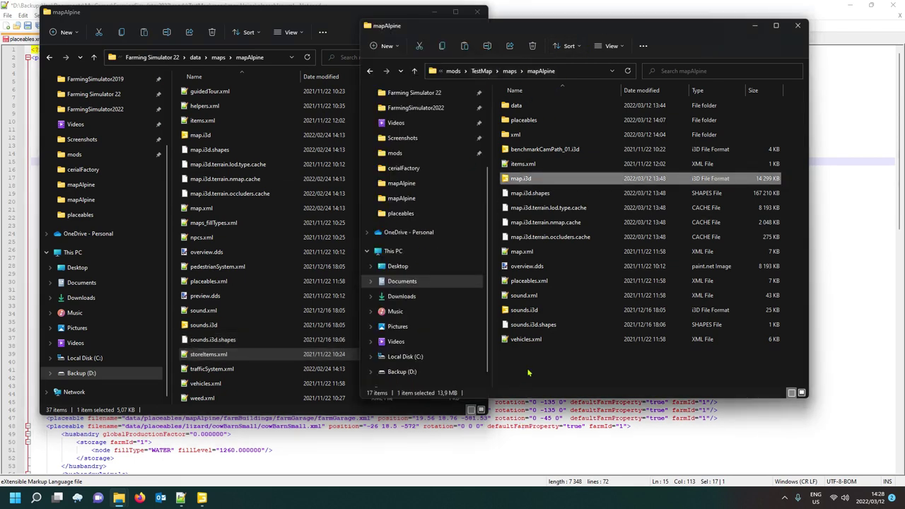
{"action": "left_click", "coordinate": [529, 370]}
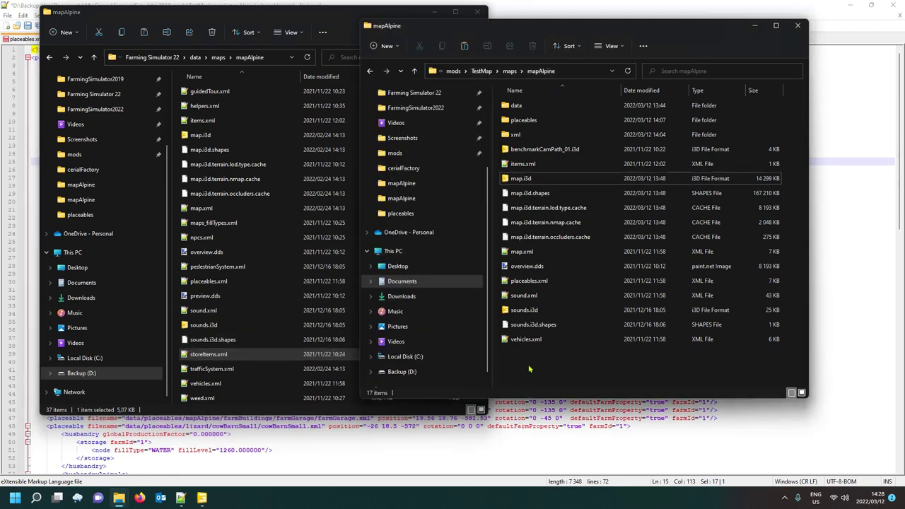
{"action": "key", "text": "ctrl+v"}
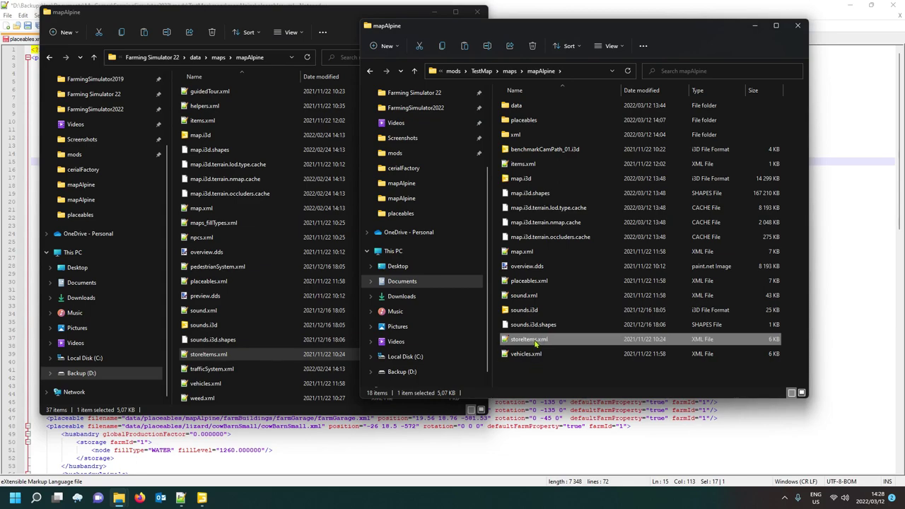
Step: Open the copied storeItems.xml in Notepad++ and look through its placeables, plants and trees entries
{"action": "double_click", "coordinate": [536, 340]}
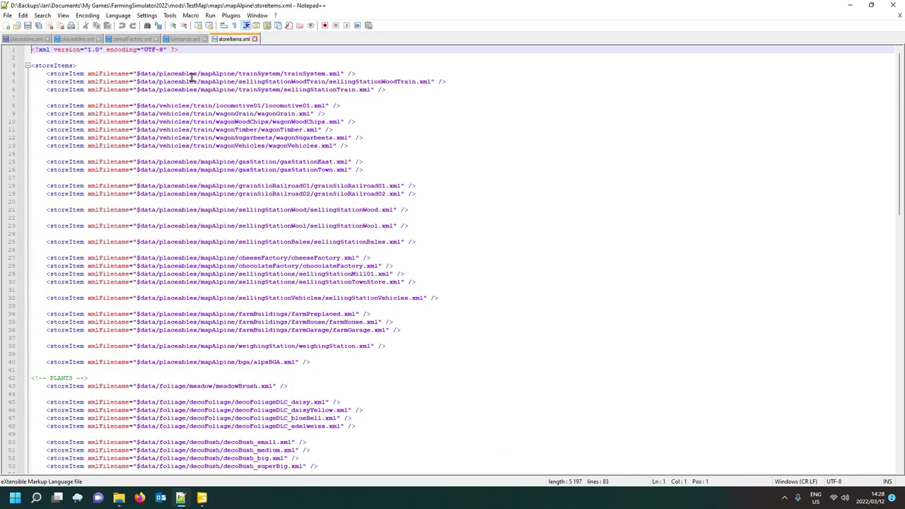
{"action": "scroll", "coordinate": [198, 241], "scroll_direction": "down", "scroll_amount": 11}
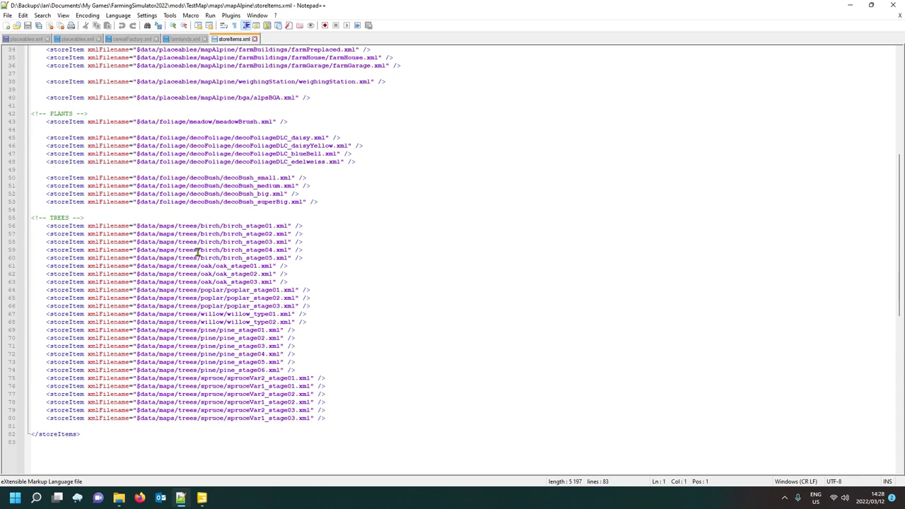
{"action": "scroll", "coordinate": [197, 252], "scroll_direction": "up", "scroll_amount": 11}
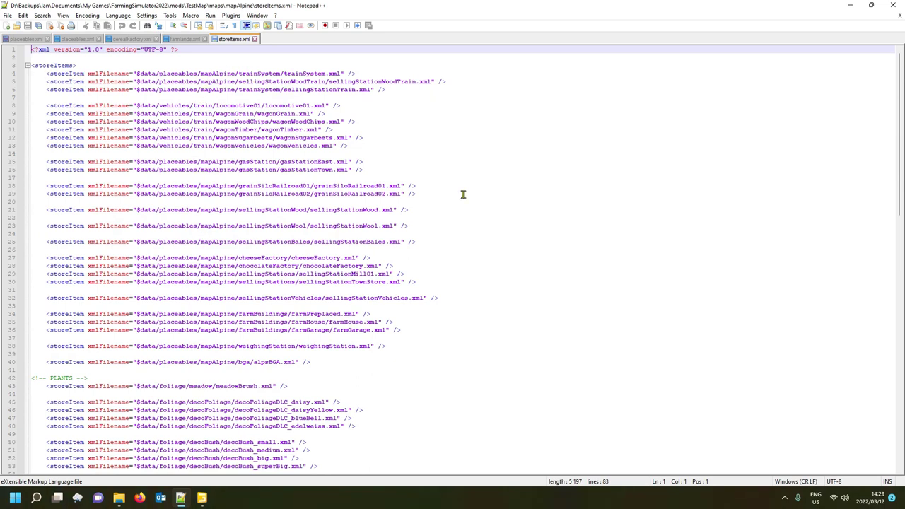
Step: Insert an opening comment tag <!-- directly before the first storeItem entry, trainSystem.xml, in storeItems.xml
{"action": "left_click", "coordinate": [47, 73]}
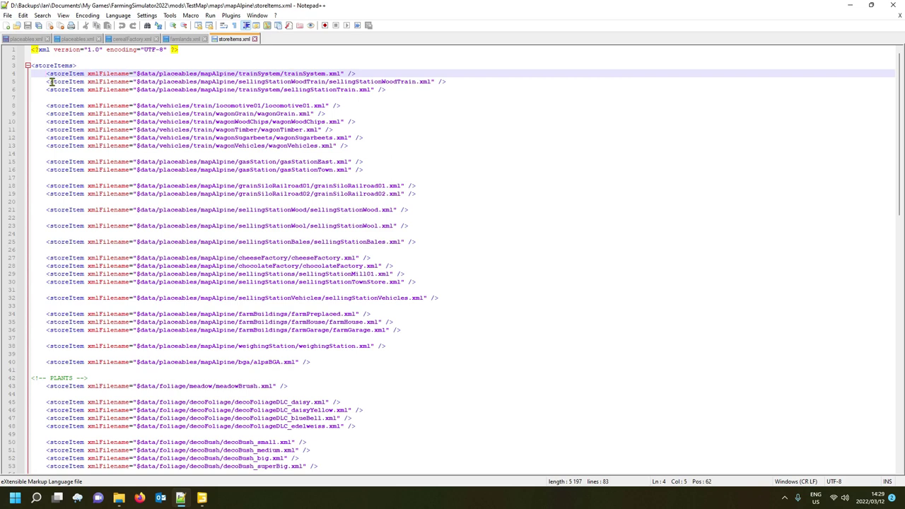
{"action": "type", "text": "<"}
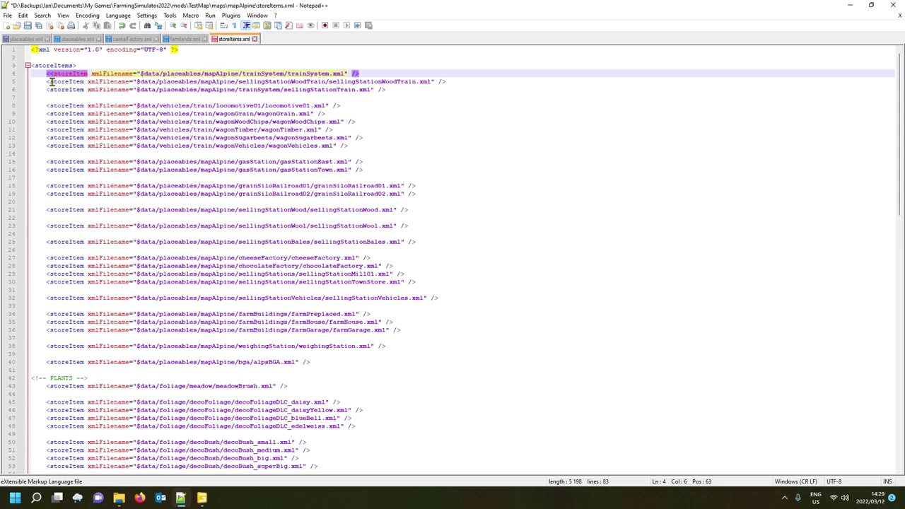
{"action": "type", "text": "!"}
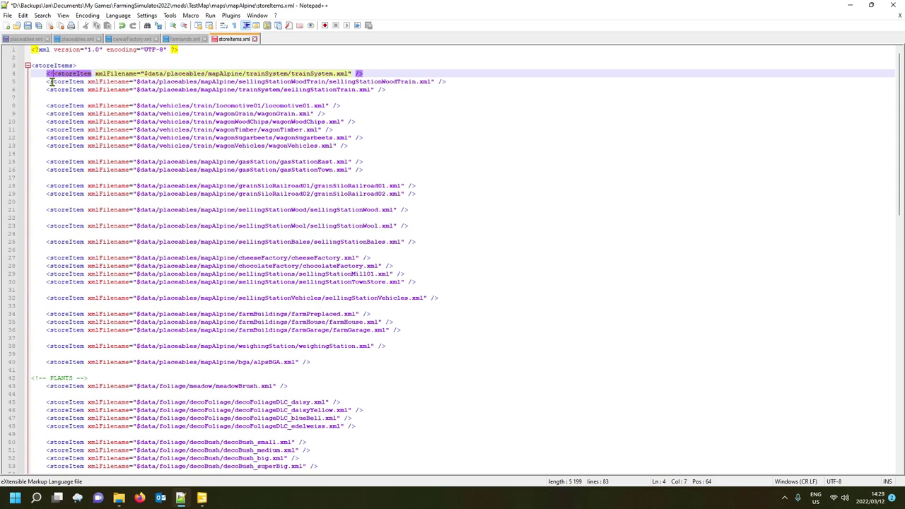
{"action": "type", "text": "--"}
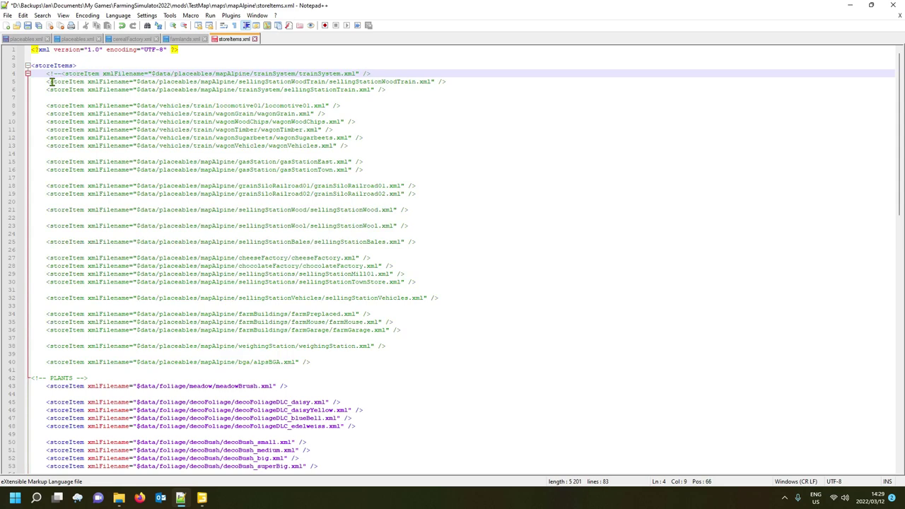
Step: Insert an opening comment tag <!-- directly before the meadowBrush.xml entry, the first one under PLANTS
{"action": "scroll", "coordinate": [324, 348], "scroll_direction": "down", "scroll_amount": 3}
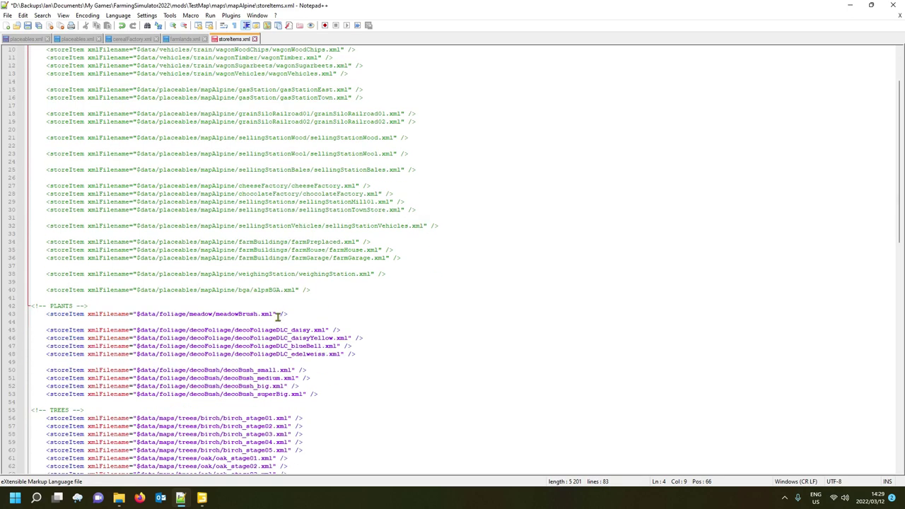
{"action": "left_click", "coordinate": [48, 315]}
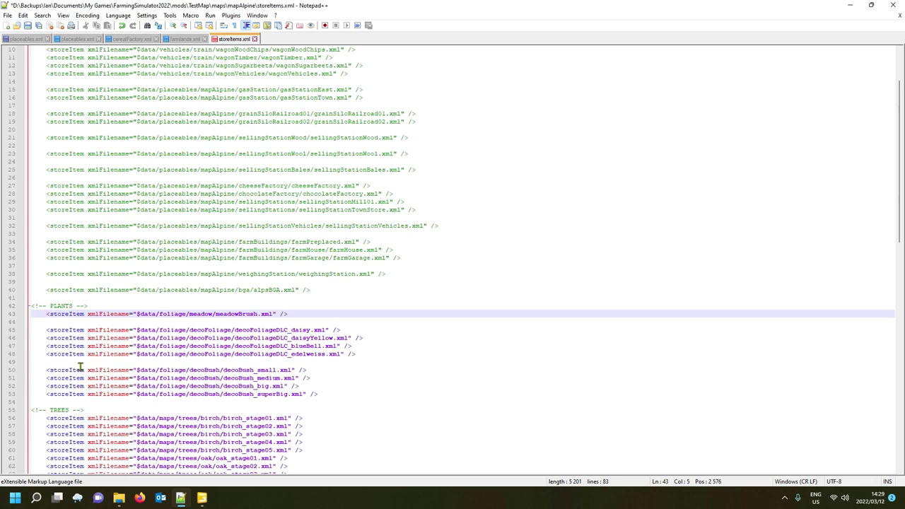
{"action": "type", "text": "<!"}
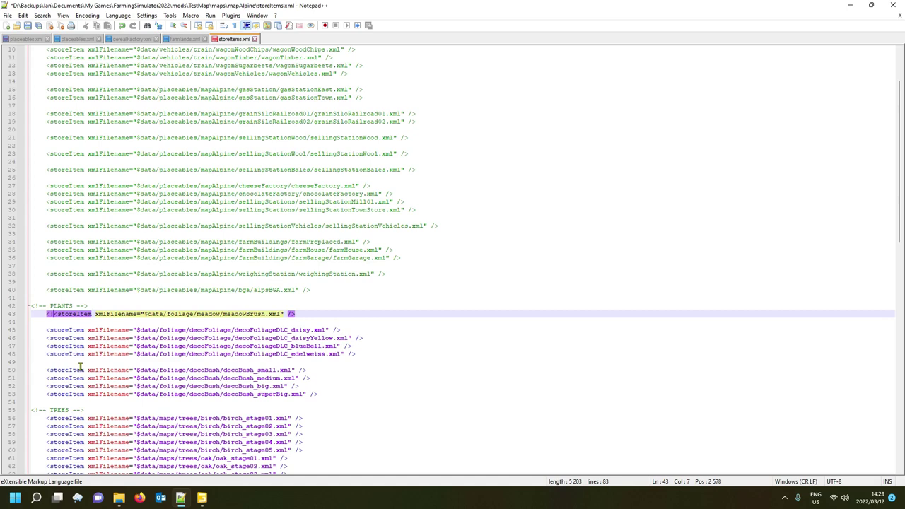
{"action": "type", "text": "--"}
Step: Comment out the TREES entries with <!-- before the birch_stage01.xml entry and --> after the last spruceVar1_stage03.xml entry
{"action": "scroll", "coordinate": [80, 367], "scroll_direction": "down", "scroll_amount": 11}
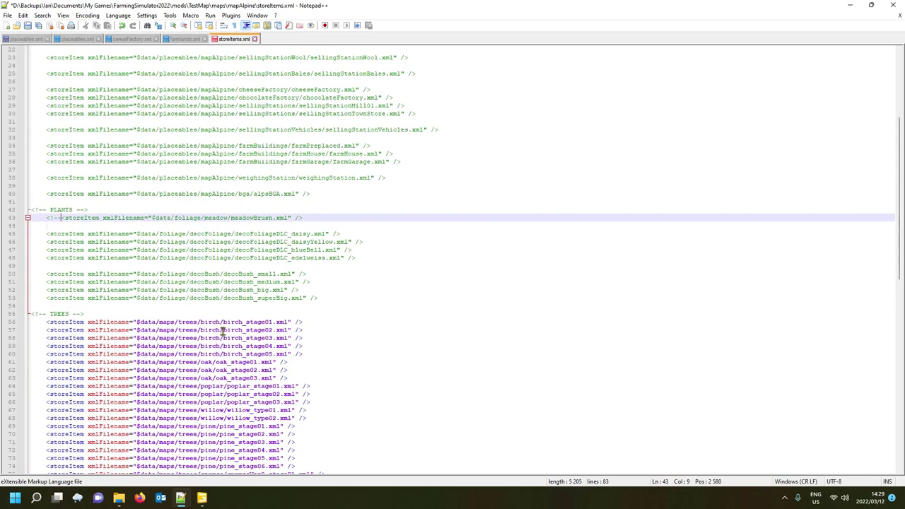
{"action": "left_click", "coordinate": [62, 365]}
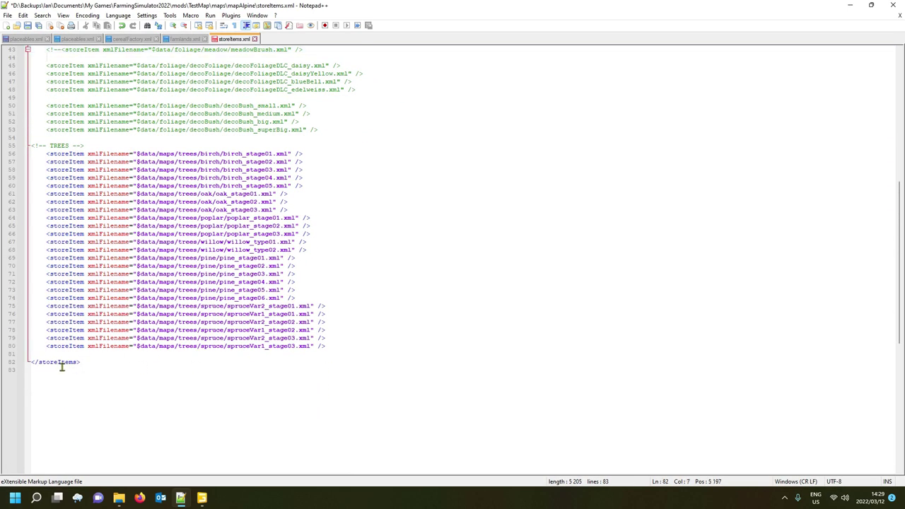
{"action": "left_click", "coordinate": [48, 154]}
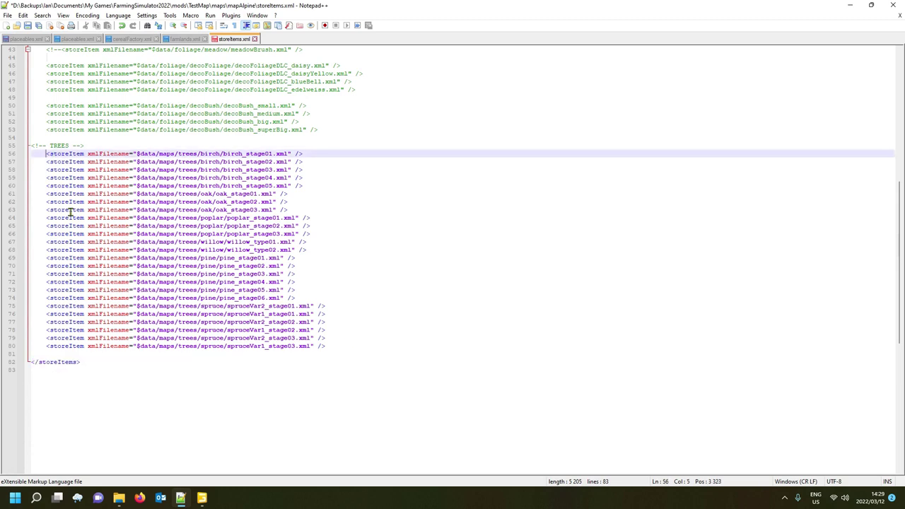
{"action": "type", "text": "<!--"}
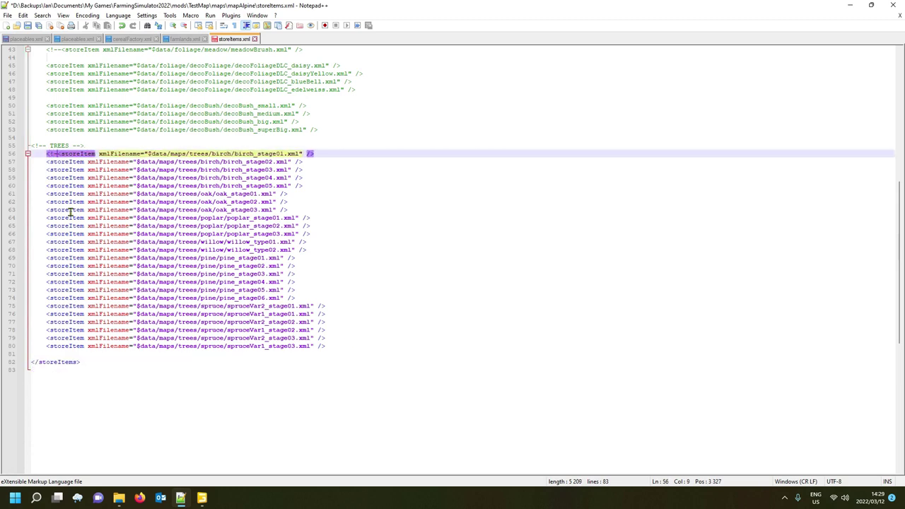
{"action": "left_click", "coordinate": [361, 350]}
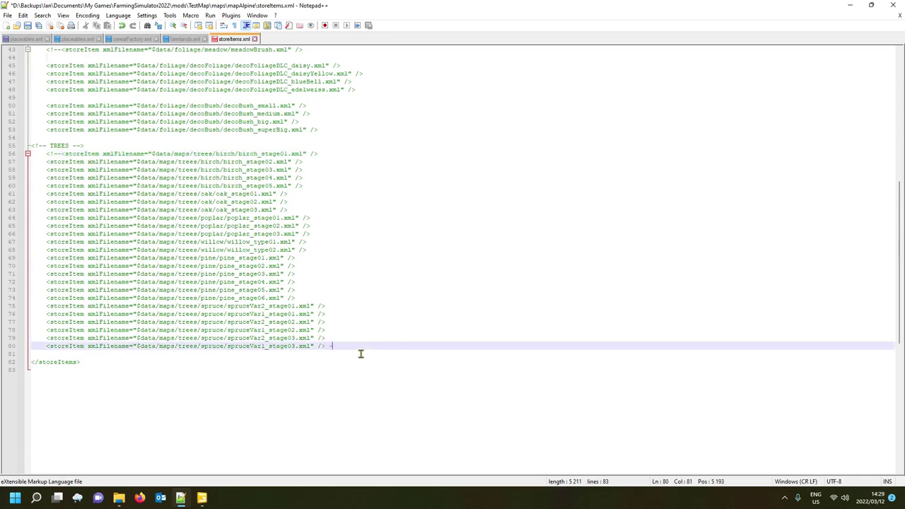
{"action": "type", "text": "-->"}
{"action": "left_click", "coordinate": [59, 364]}
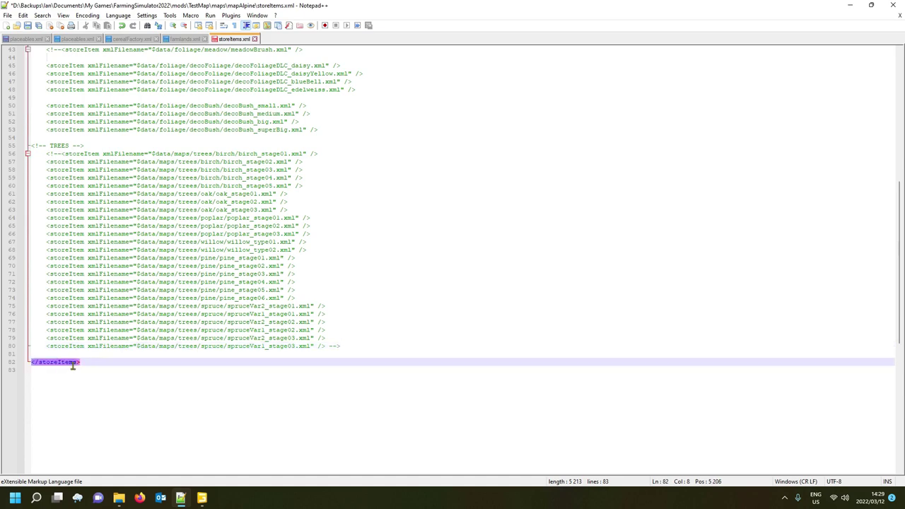
Step: Undo all the comment tags added to the placeables, plants and trees entries in storeItems.xml
{"action": "scroll", "coordinate": [65, 369], "scroll_direction": "up", "scroll_amount": 5}
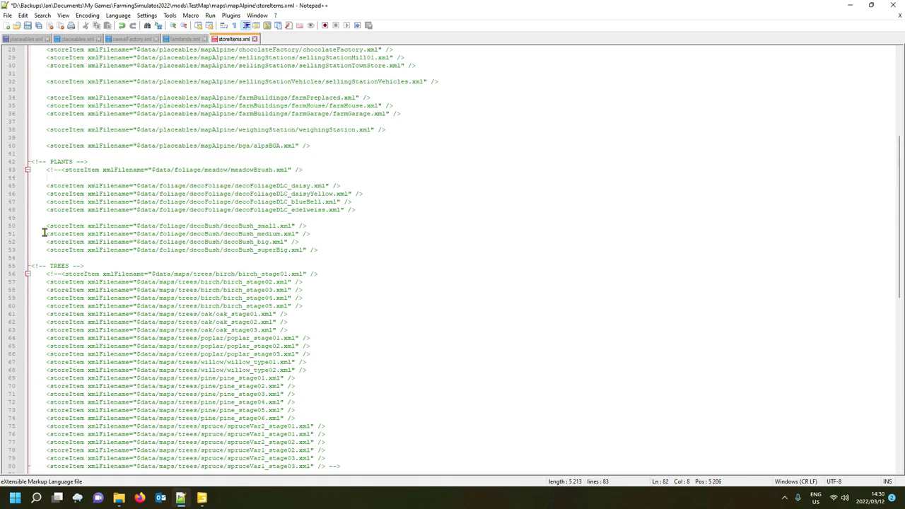
{"action": "scroll", "coordinate": [42, 233], "scroll_direction": "up", "scroll_amount": 9}
{"action": "left_click", "coordinate": [62, 65]}
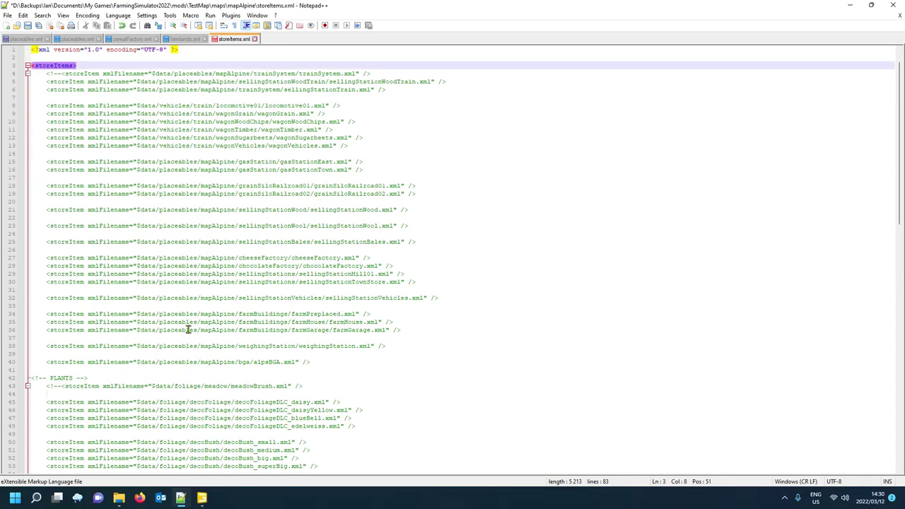
{"action": "scroll", "coordinate": [212, 332], "scroll_direction": "down", "scroll_amount": 4}
{"action": "scroll", "coordinate": [226, 244], "scroll_direction": "up", "scroll_amount": 4}
{"action": "left_click_drag", "start_coordinate": [62, 74], "coordinate": [78, 83]}
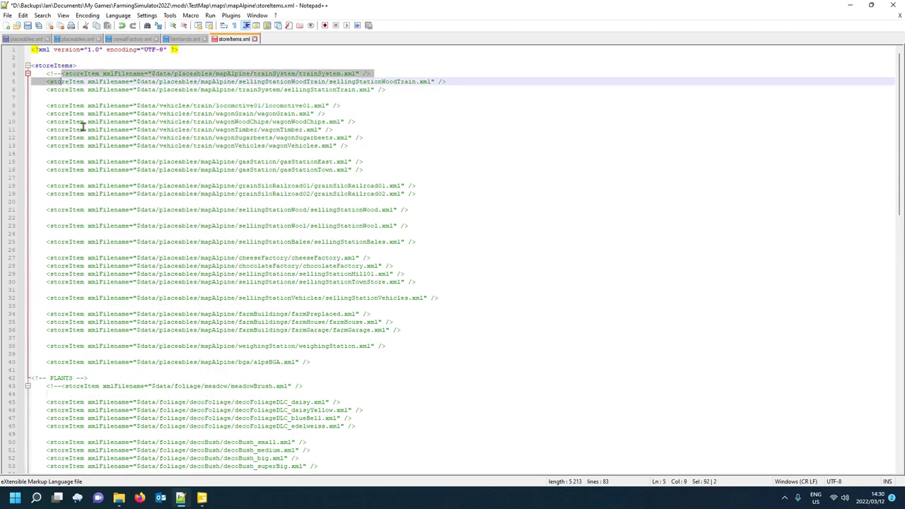
{"action": "left_click", "coordinate": [54, 74]}
{"action": "key", "text": "ctrl+z"}
{"action": "key", "text": "ctrl+z"}
{"action": "key", "text": "ctrl+z"}
{"action": "key", "text": "ctrl+z"}
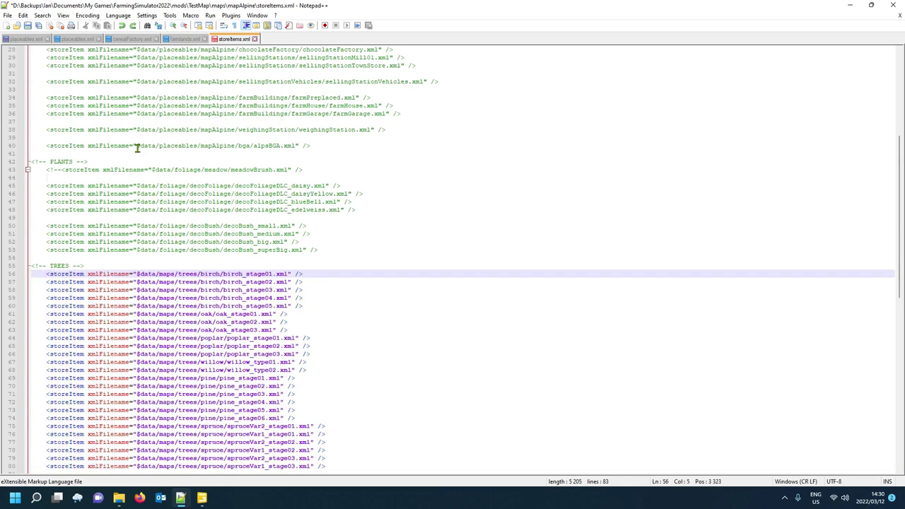
{"action": "scroll", "coordinate": [177, 225], "scroll_direction": "up", "scroll_amount": 1}
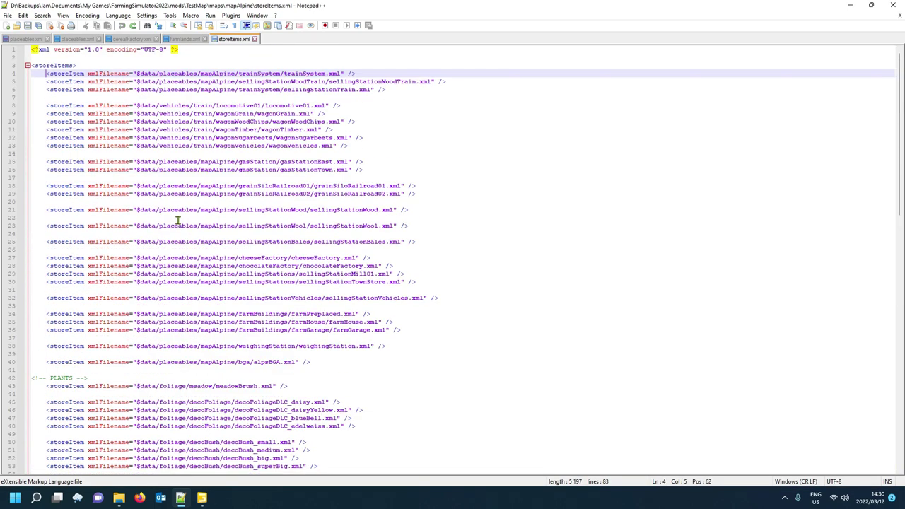
Step: Duplicate the trainSystem.xml storeItem line onto a new line below the opening <storeItems> tag, keeping blank lines around it
{"action": "left_click", "coordinate": [80, 73]}
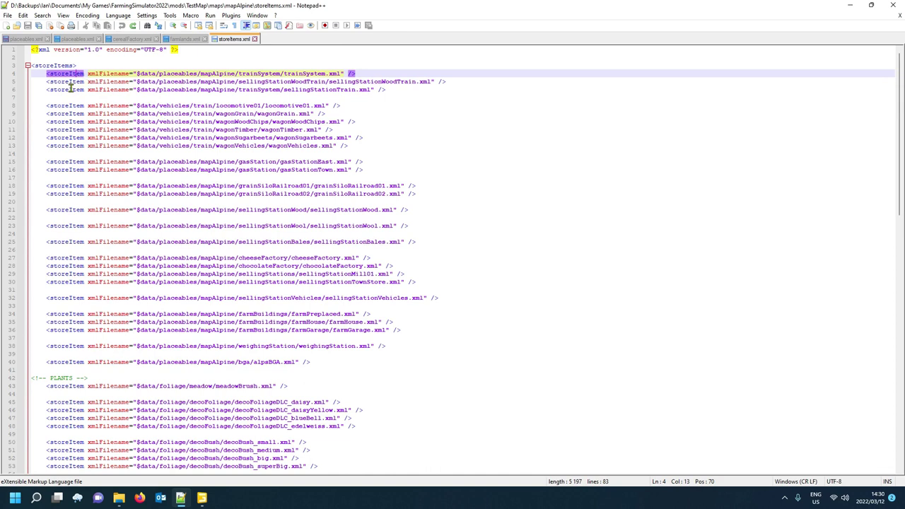
{"action": "left_click", "coordinate": [25, 76]}
{"action": "key", "text": "ctrl+c"}
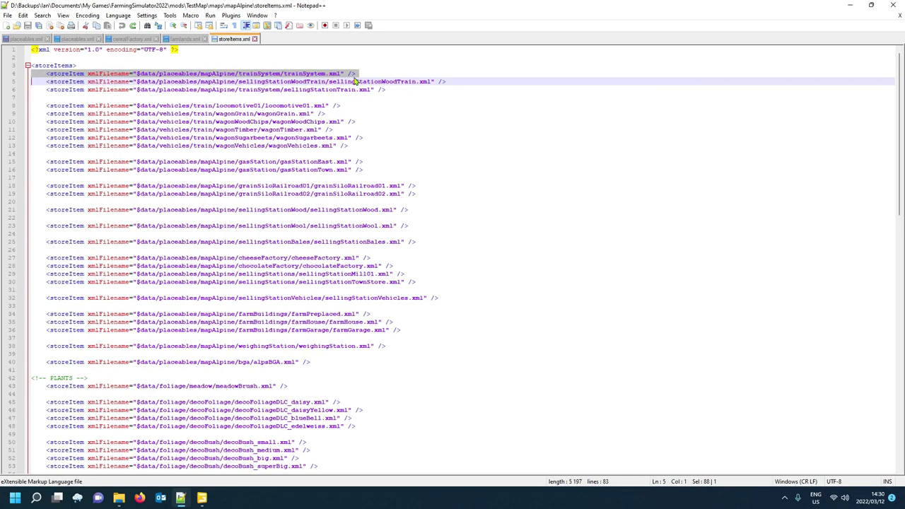
{"action": "left_click", "coordinate": [90, 69]}
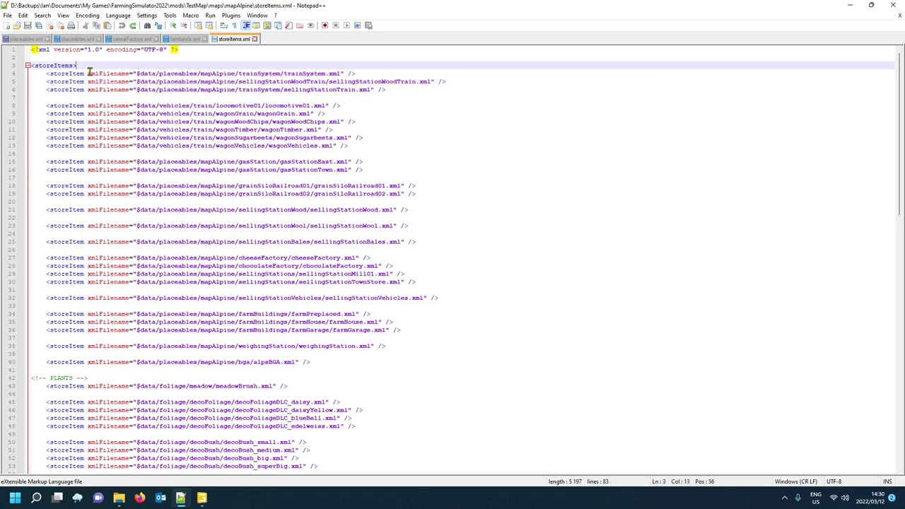
{"action": "key", "text": "Return"}
{"action": "key", "text": "Return"}
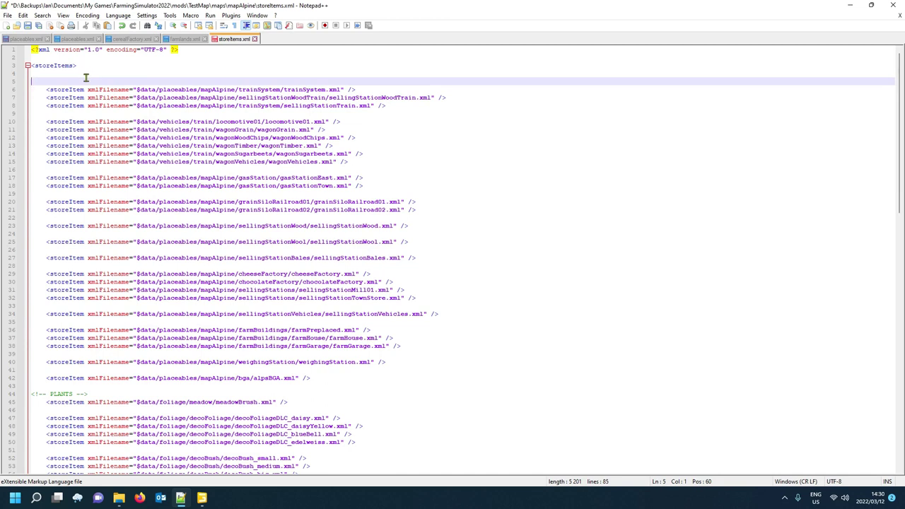
{"action": "key", "text": "ctrl+v"}
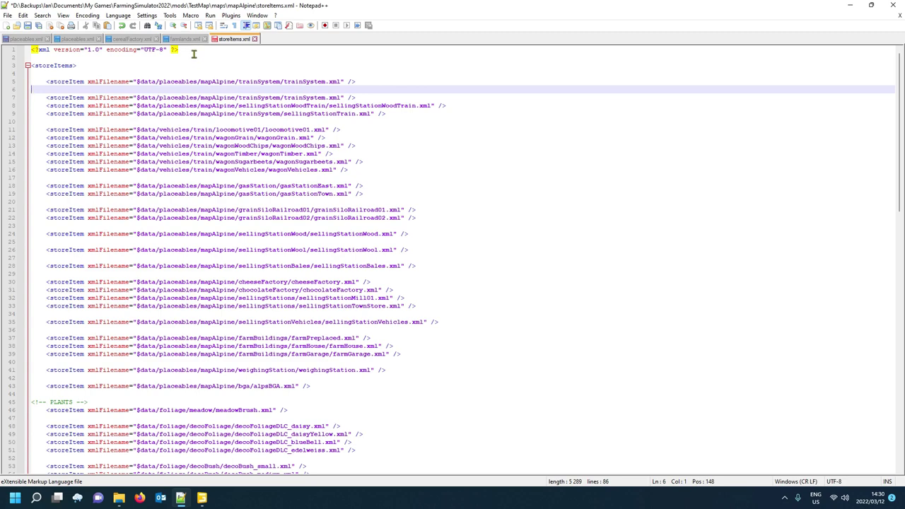
Step: Check the i3d file path in the base section of cerealFactory.xml and return to storeItems.xml
{"action": "left_click", "coordinate": [124, 41]}
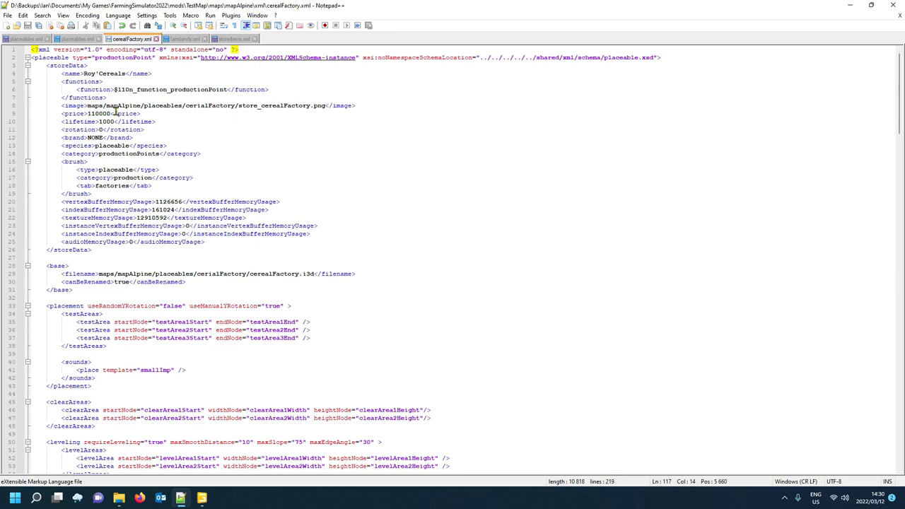
{"action": "left_click", "coordinate": [284, 276]}
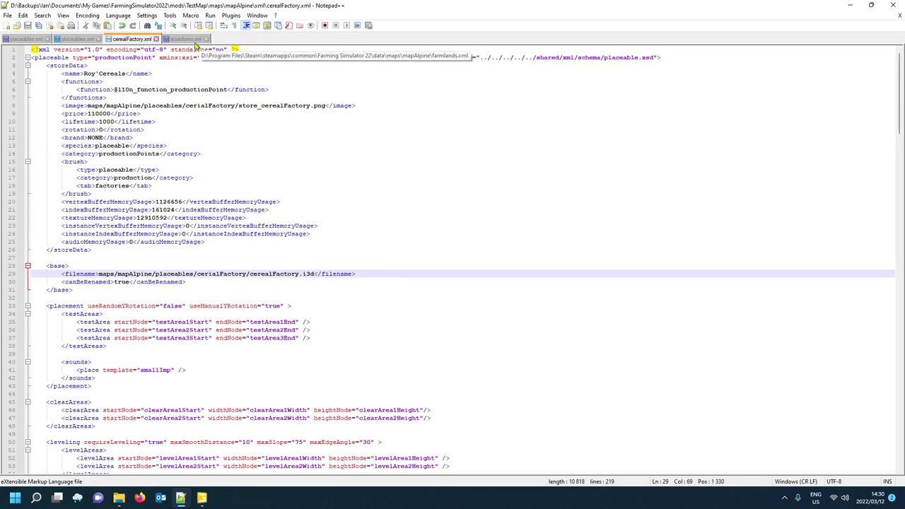
{"action": "left_click", "coordinate": [183, 40]}
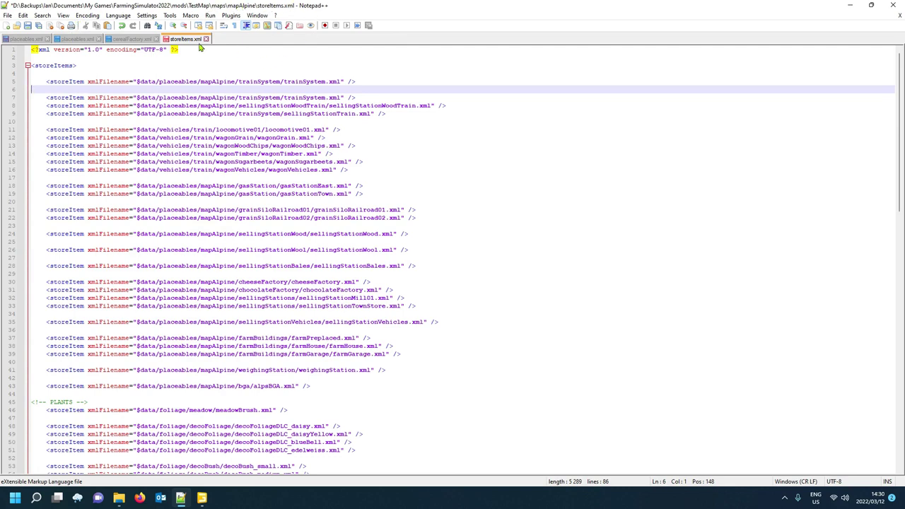
Step: Copy the path maps/mapAlpine/xml/cerealFactory.xml, without the $mapdir$/ prefix, from the sellingStationCerealFactory entry in placeables.xml
{"action": "left_click", "coordinate": [29, 40]}
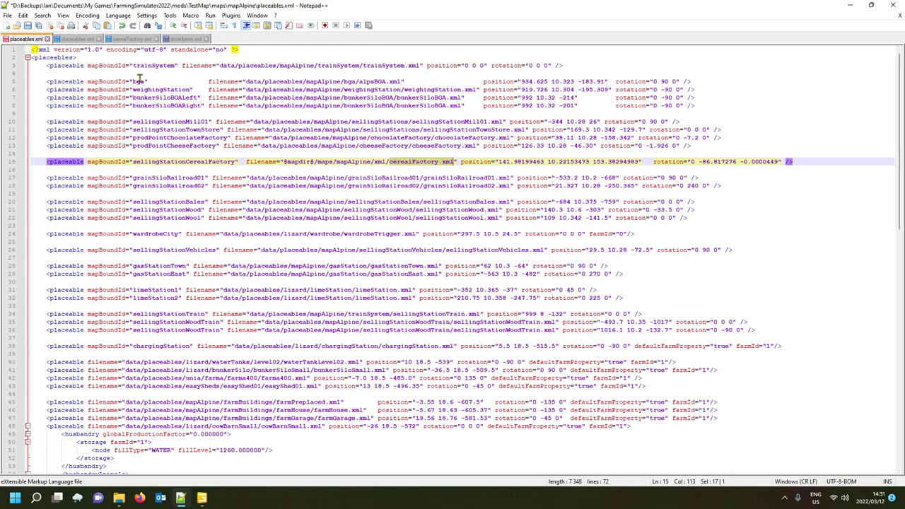
{"action": "left_click", "coordinate": [303, 164]}
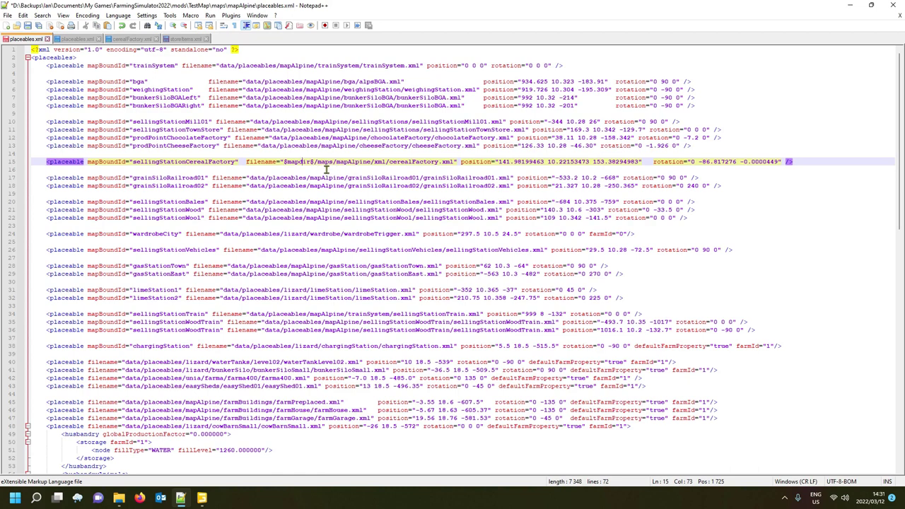
{"action": "left_click_drag", "start_coordinate": [327, 167], "coordinate": [460, 166]}
{"action": "key", "text": "ctrl+c"}
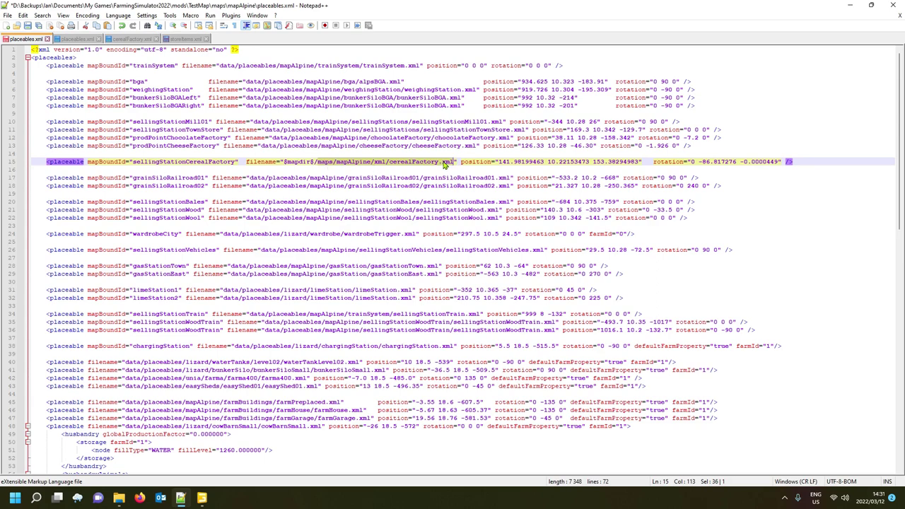
Step: Replace the xmlFilename path of the duplicated first storeItem in storeItems.xml with maps/mapAlpine/xml/cerealFactory.xml
{"action": "left_click", "coordinate": [182, 41]}
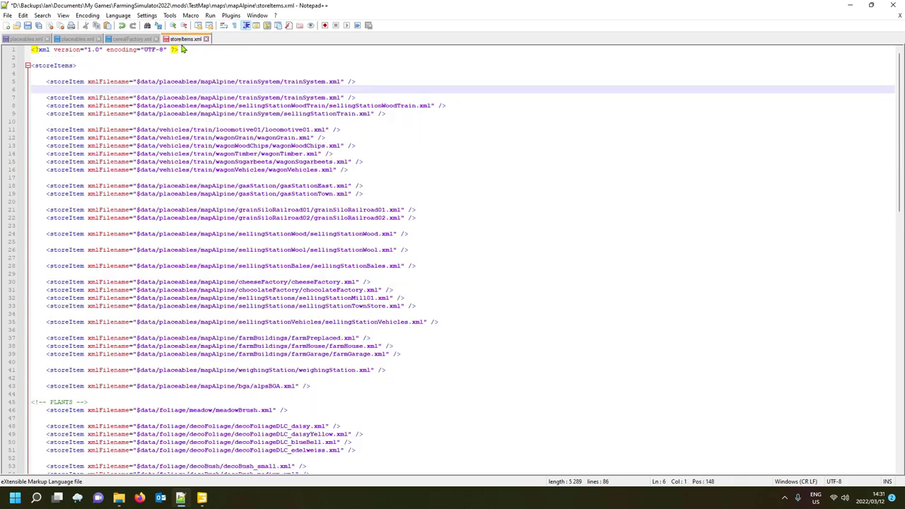
{"action": "left_click", "coordinate": [161, 83]}
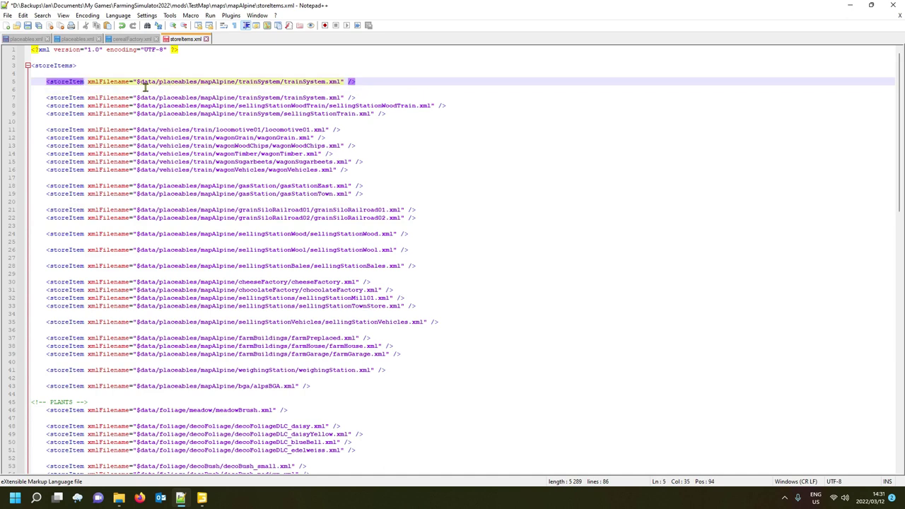
{"action": "left_click_drag", "start_coordinate": [136, 83], "coordinate": [345, 85]}
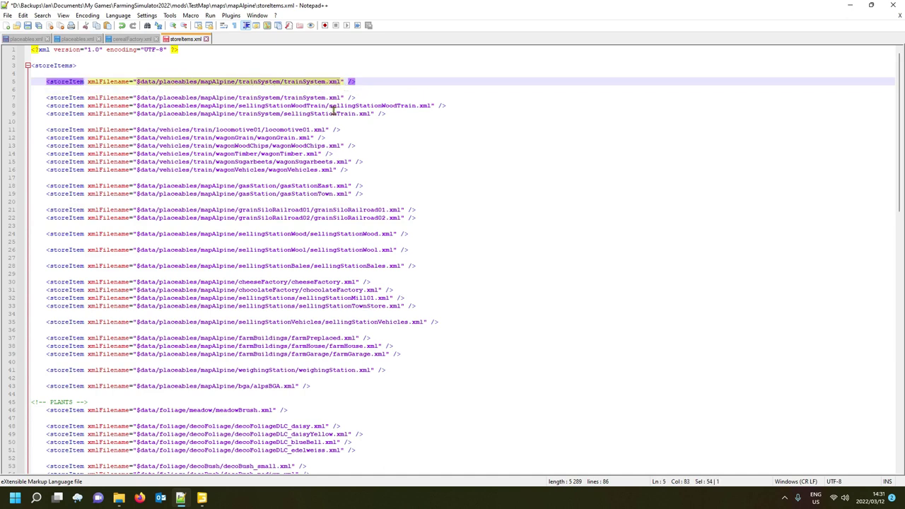
{"action": "key", "text": "ctrl+v"}
{"action": "left_click", "coordinate": [180, 102]}
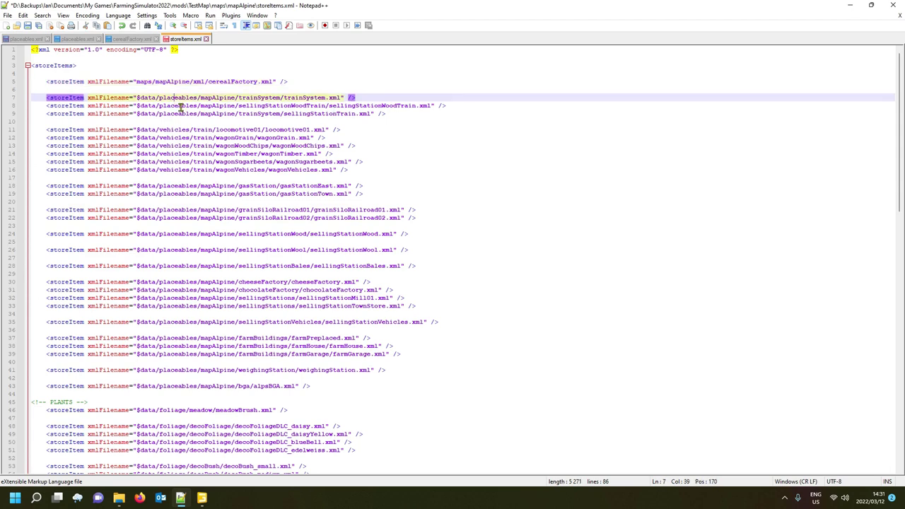
Step: Review the new cerealFactory.xml storeItem entry and the storeData section of cerealFactory.xml that it refers to
{"action": "left_click", "coordinate": [72, 83]}
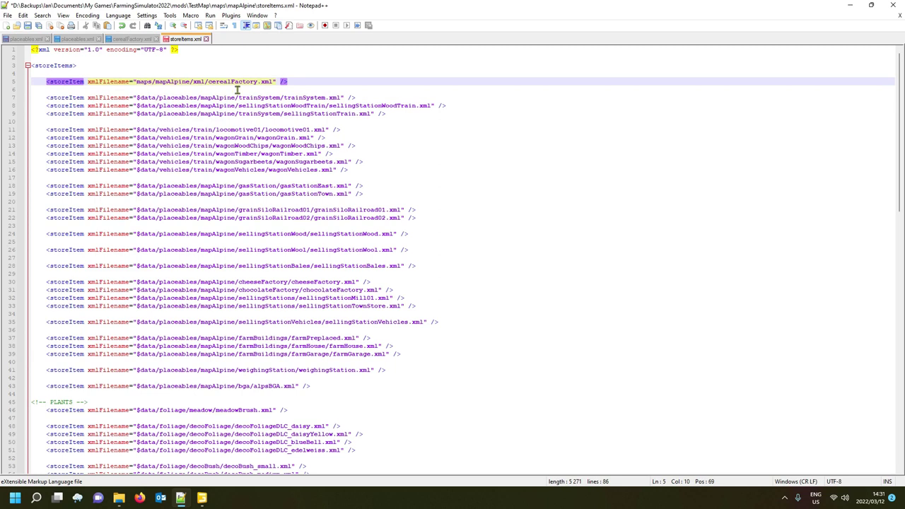
{"action": "left_click", "coordinate": [244, 85]}
{"action": "left_click", "coordinate": [128, 40]}
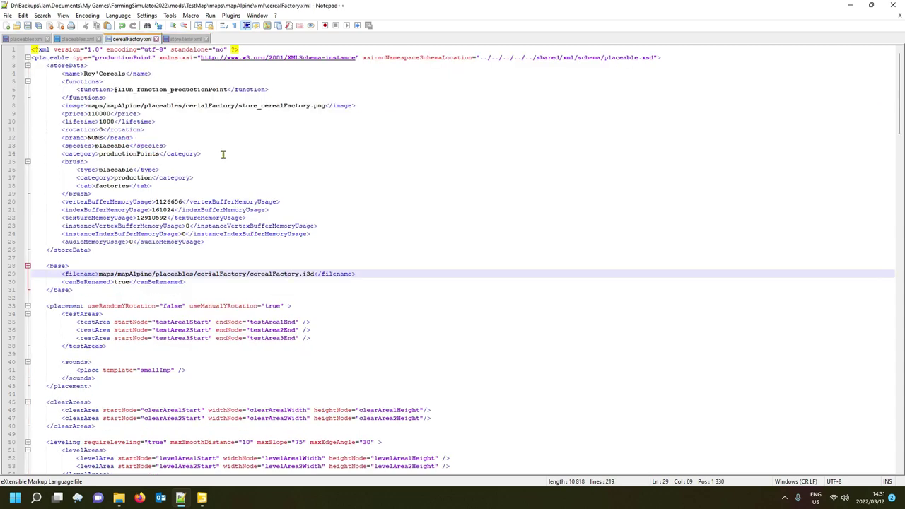
{"action": "left_click", "coordinate": [70, 68]}
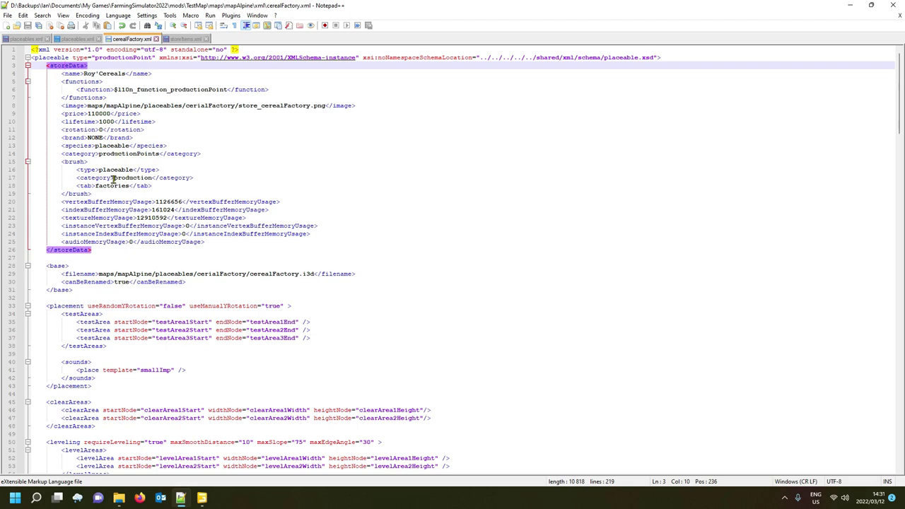
Step: Save storeItems.xml with the new cereal factory entry and switch to the modified TestMap placeables.xml
{"action": "left_click", "coordinate": [184, 40]}
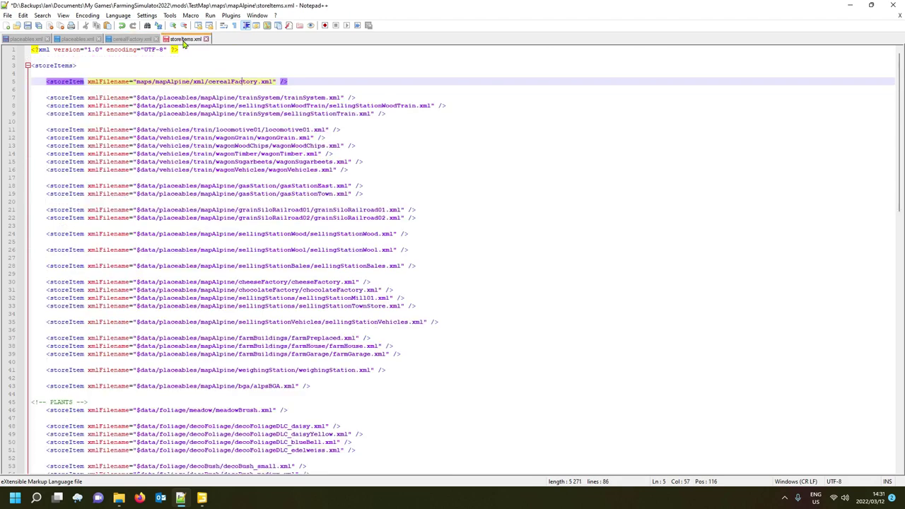
{"action": "left_click", "coordinate": [31, 28]}
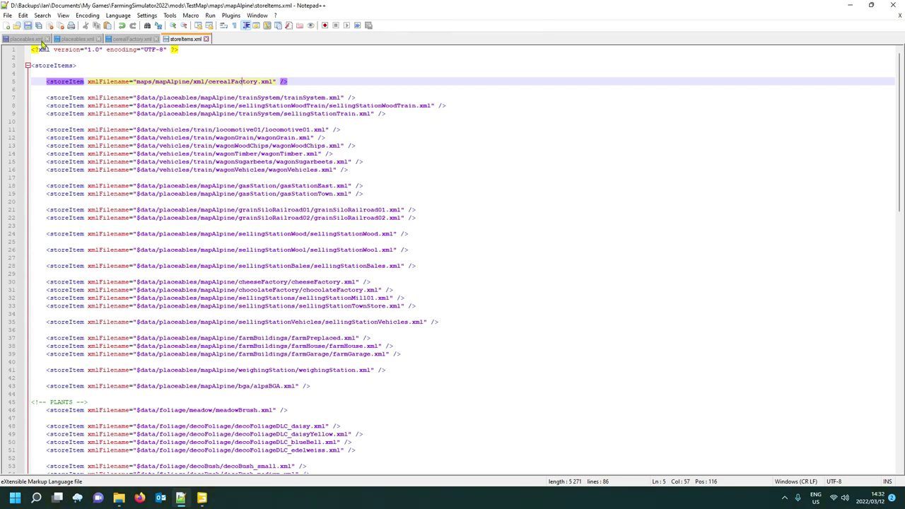
{"action": "left_click", "coordinate": [28, 42]}
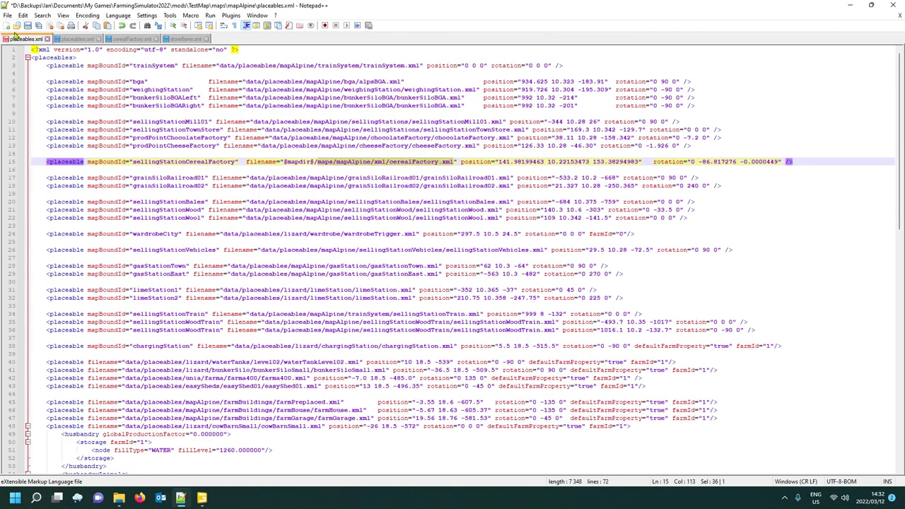
Step: Save placeables.xml, switch to GIANTS Editor and save the TestMap map.i3d scene
{"action": "left_click", "coordinate": [28, 26]}
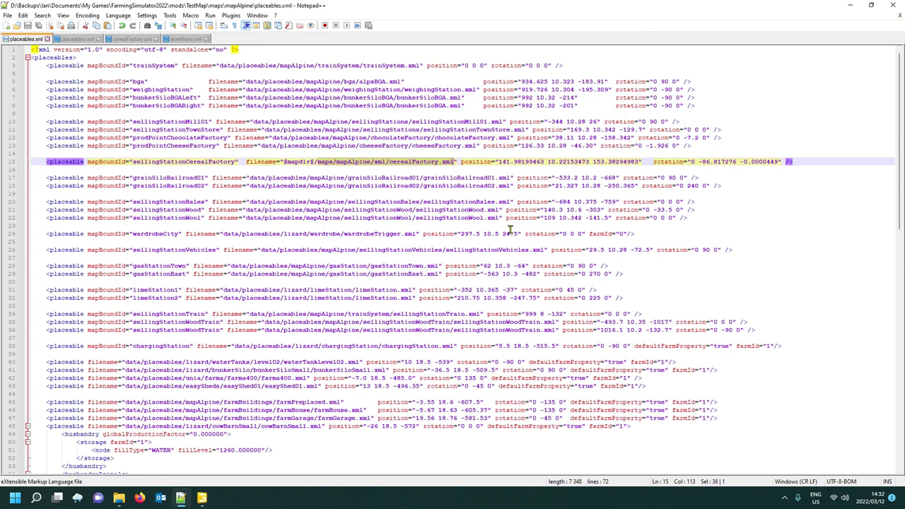
{"action": "left_click", "coordinate": [851, 5]}
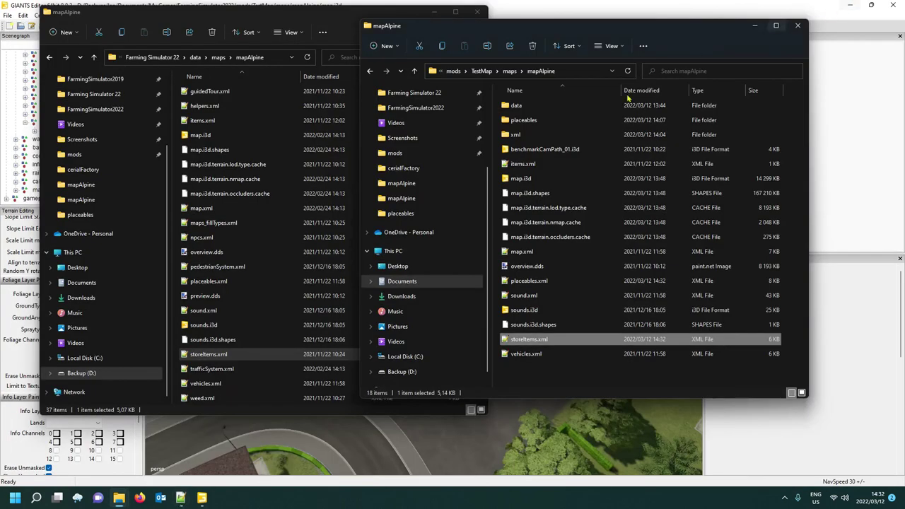
{"action": "key", "text": "alt+Tab"}
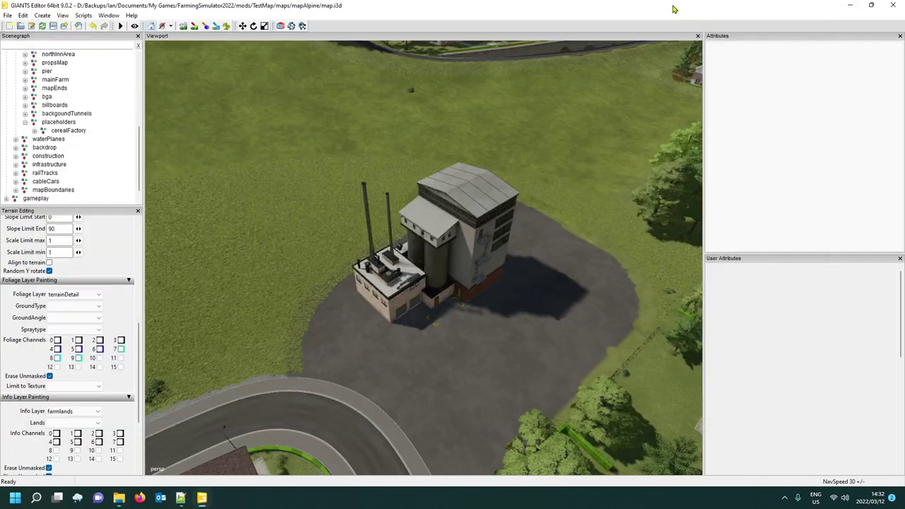
{"action": "left_click", "coordinate": [53, 26]}
Step: Collapse all expanded nodes in the map's scenegraph
{"action": "left_click", "coordinate": [85, 16]}
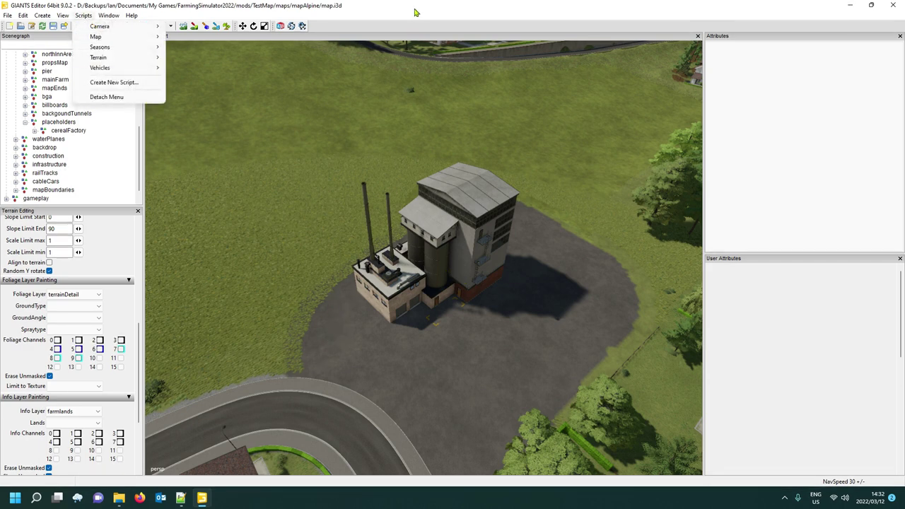
{"action": "mouse_move", "coordinate": [68, 17]}
{"action": "right_click", "coordinate": [106, 169]}
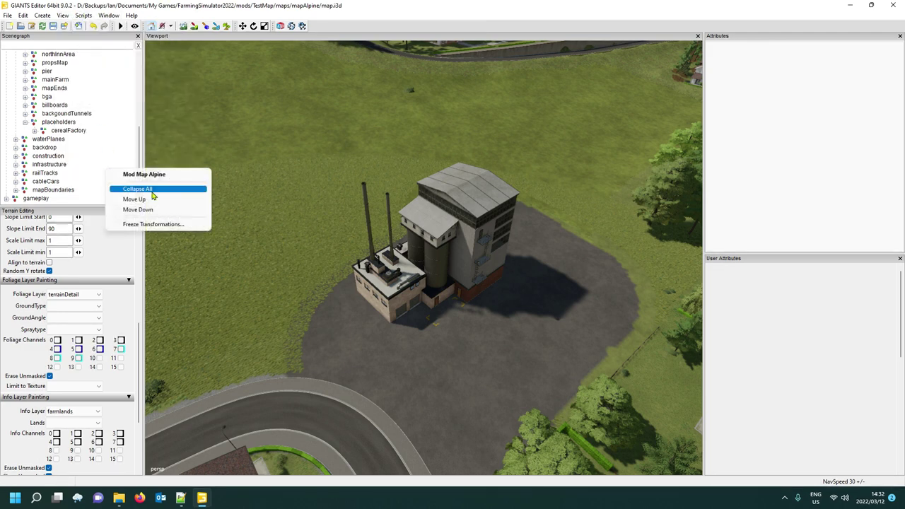
{"action": "left_click", "coordinate": [147, 192]}
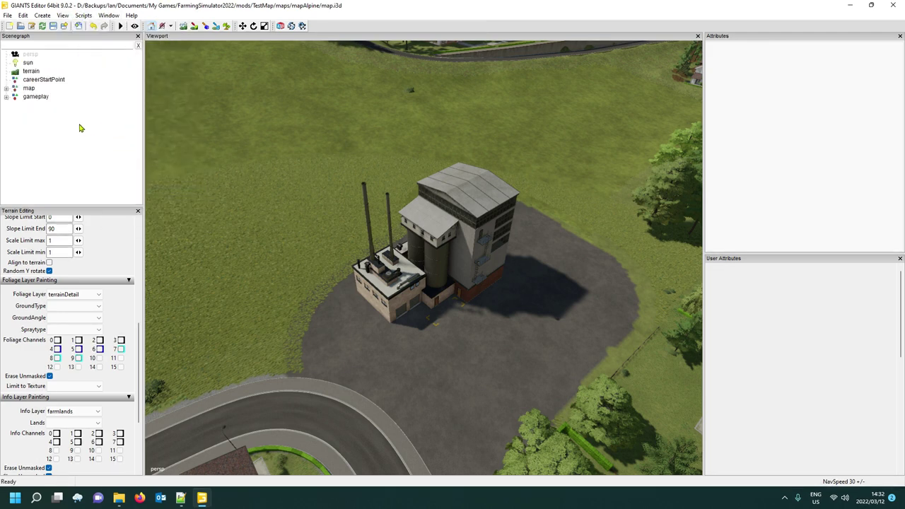
Step: Try to generate the map's ground collision map with the Create Ground Collision Map script
{"action": "left_click", "coordinate": [82, 16]}
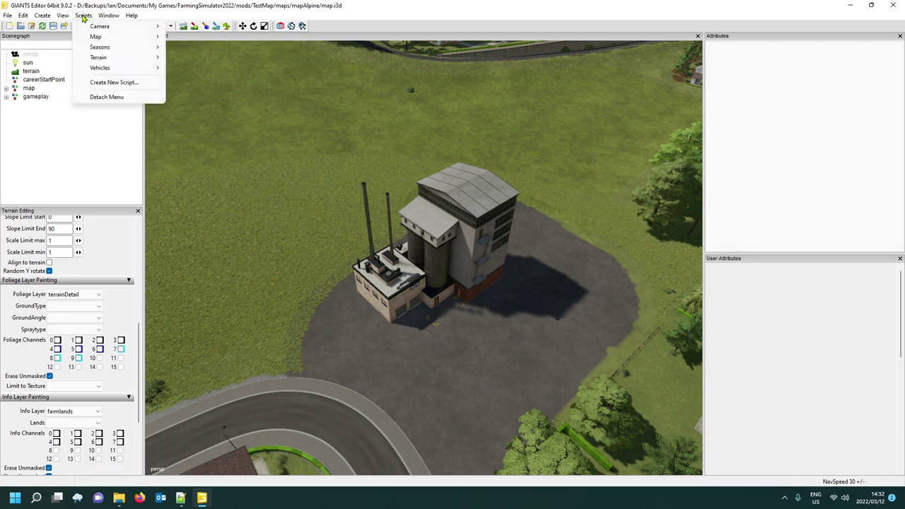
{"action": "mouse_move", "coordinate": [98, 38]}
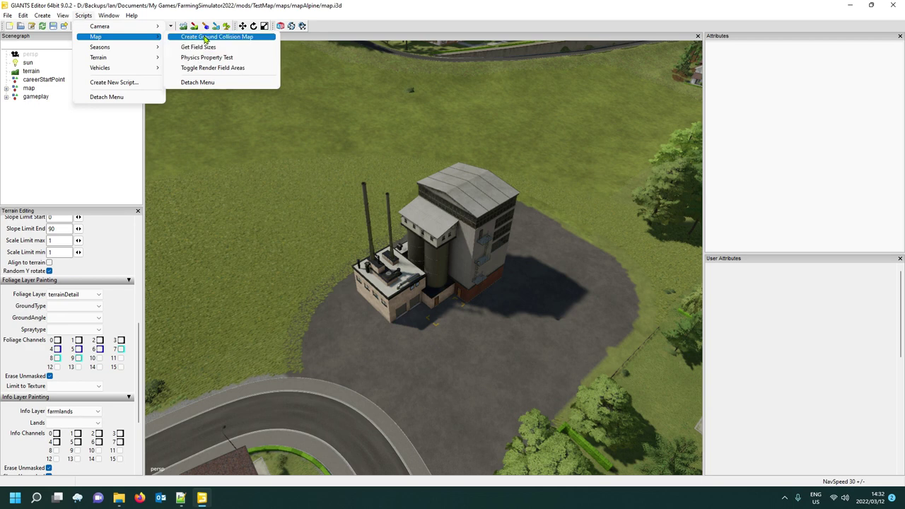
{"action": "left_click", "coordinate": [206, 38]}
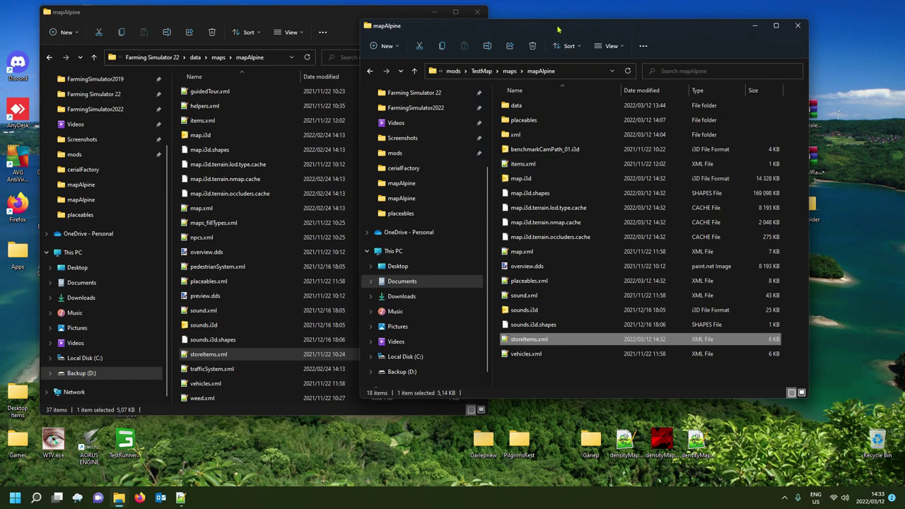
Step: Close the base game's mapAlpine folder and reopen map.i3d from the TestMap mapAlpine folder in GIANTS Editor 9.0.2
{"action": "left_click_drag", "start_coordinate": [558, 29], "coordinate": [590, 24]}
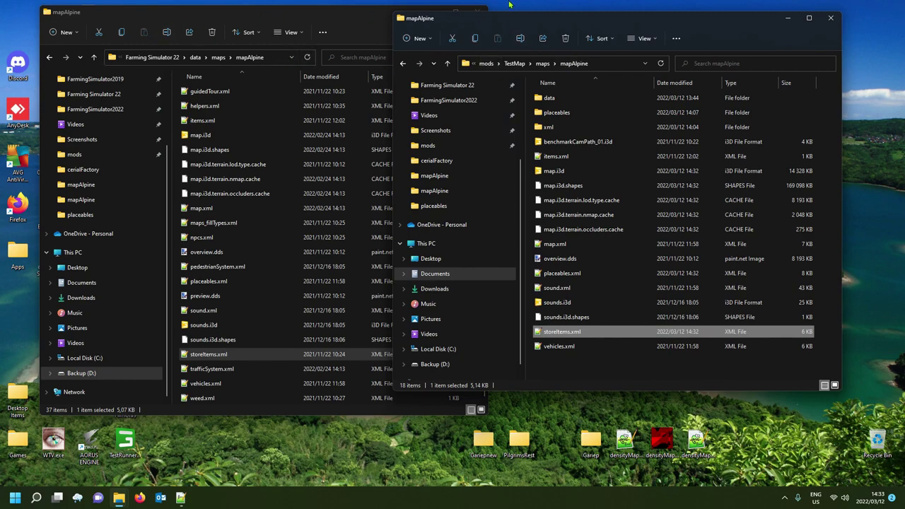
{"action": "left_click", "coordinate": [484, 11]}
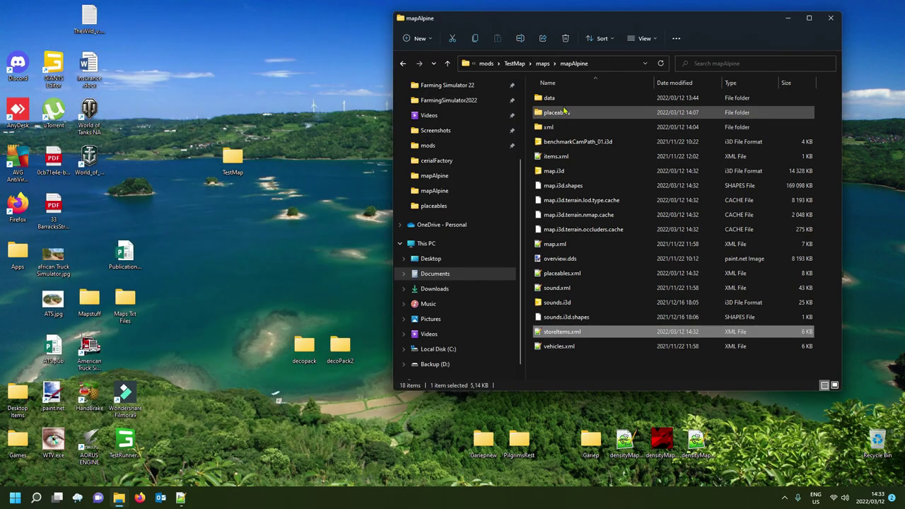
{"action": "double_click", "coordinate": [558, 170]}
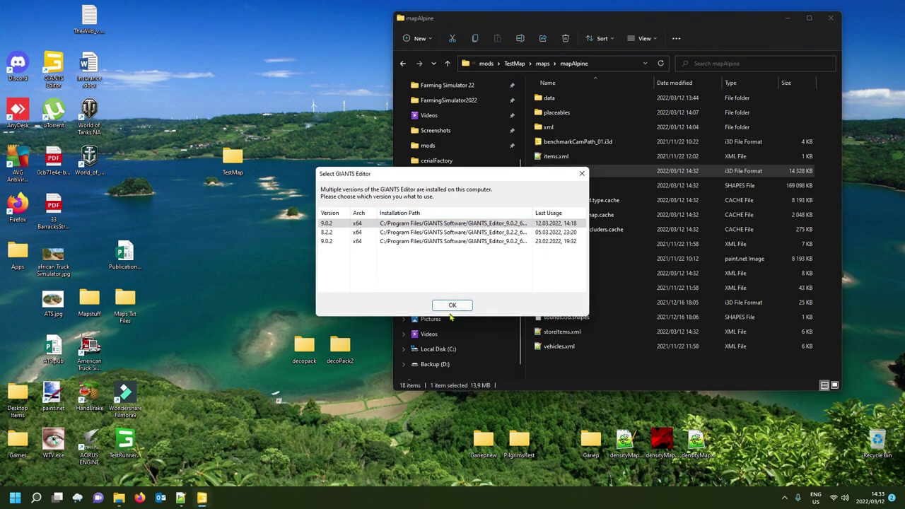
{"action": "left_click", "coordinate": [450, 305]}
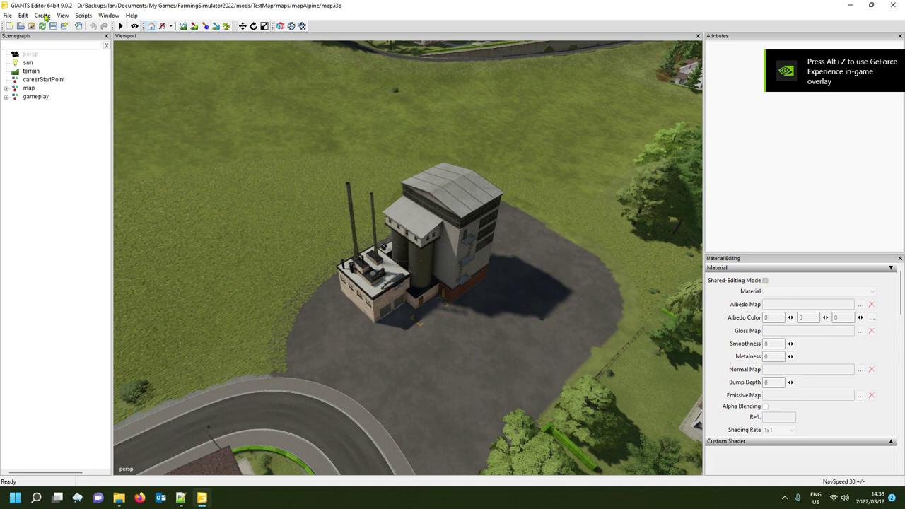
Step: Show the editor's console, enlarge it and check the map's loading log through to the end
{"action": "left_click", "coordinate": [108, 15]}
{"action": "left_click", "coordinate": [130, 170]}
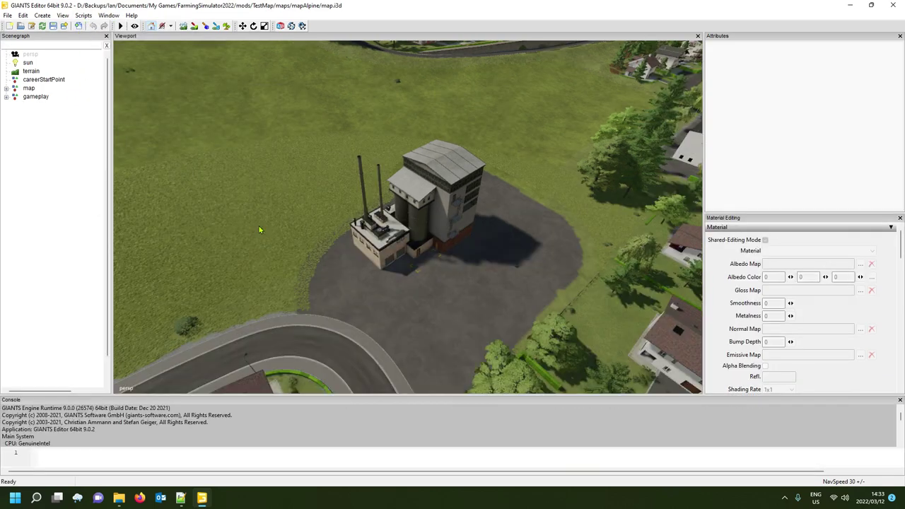
{"action": "left_click_drag", "start_coordinate": [345, 397], "coordinate": [361, 204]}
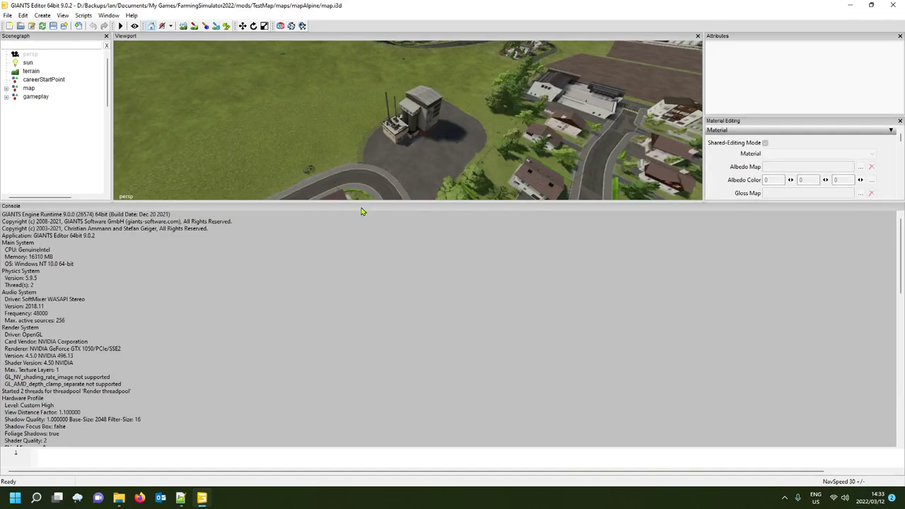
{"action": "scroll", "coordinate": [263, 357], "scroll_direction": "down", "scroll_amount": 15}
{"action": "scroll", "coordinate": [75, 302], "scroll_direction": "up", "scroll_amount": 4}
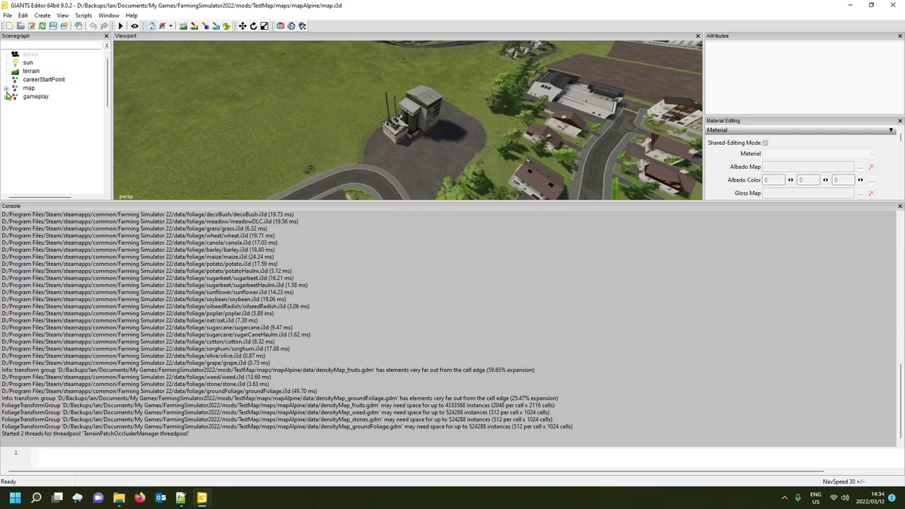
{"action": "left_click", "coordinate": [7, 89]}
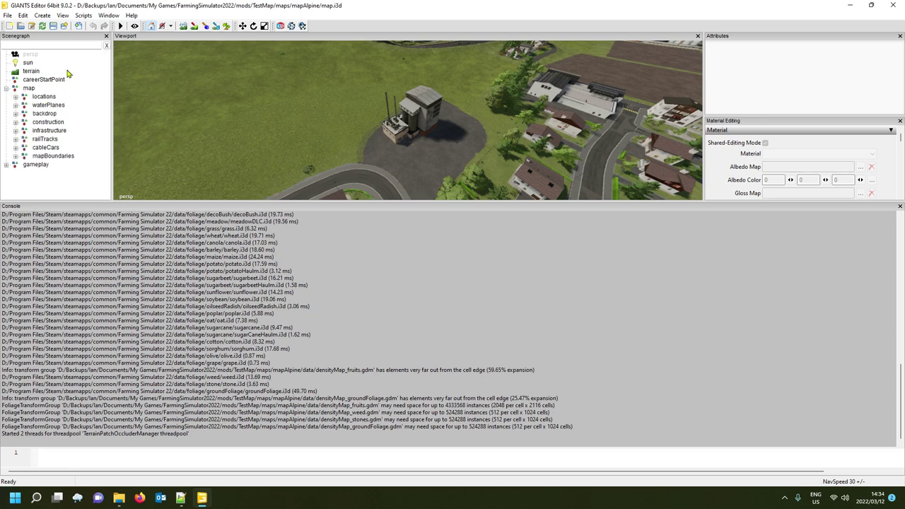
{"action": "left_click", "coordinate": [6, 89]}
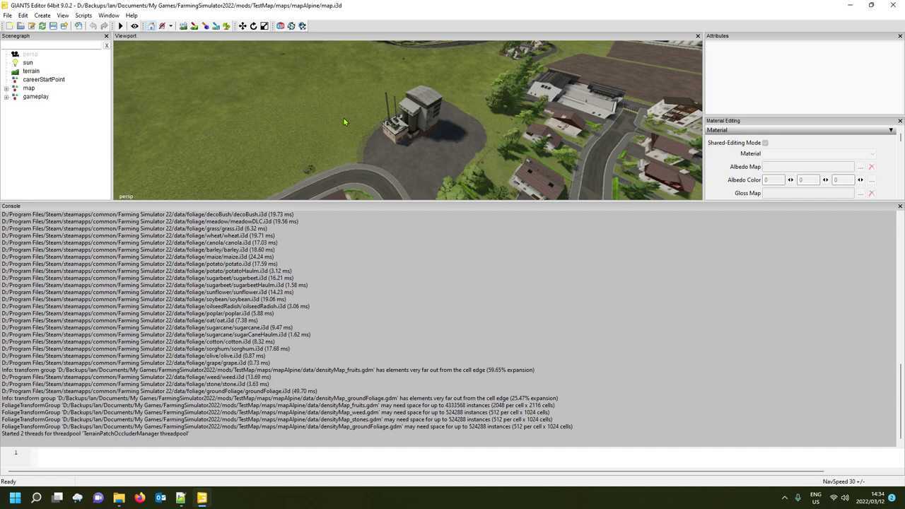
Step: Run the Create Ground Collision Map script on the reopened map, save map.i3d and close the editor
{"action": "left_click", "coordinate": [85, 16]}
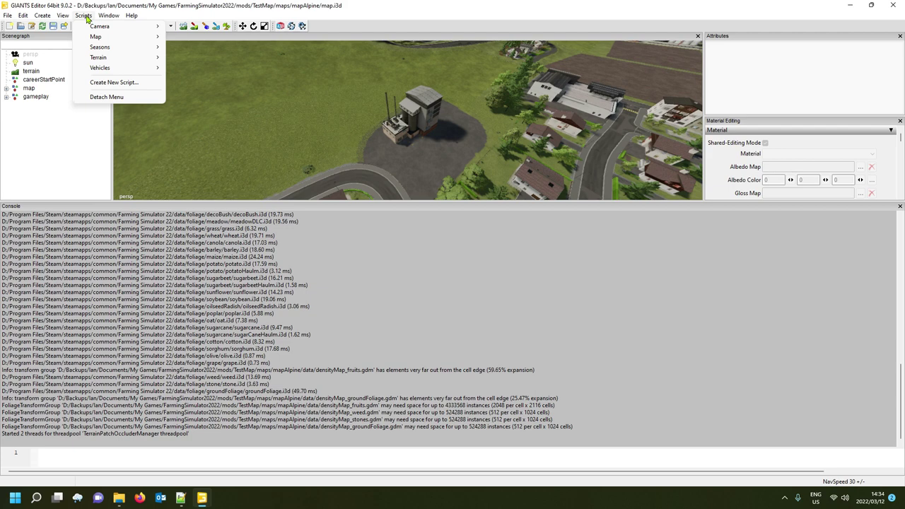
{"action": "left_click", "coordinate": [86, 19]}
{"action": "left_click", "coordinate": [62, 16]}
{"action": "mouse_move", "coordinate": [83, 15]}
{"action": "mouse_move", "coordinate": [89, 36]}
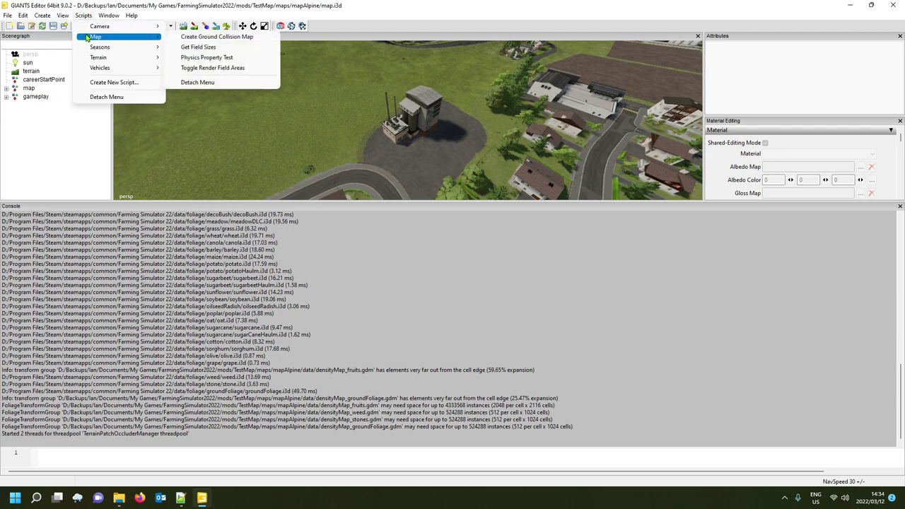
{"action": "left_click", "coordinate": [210, 46]}
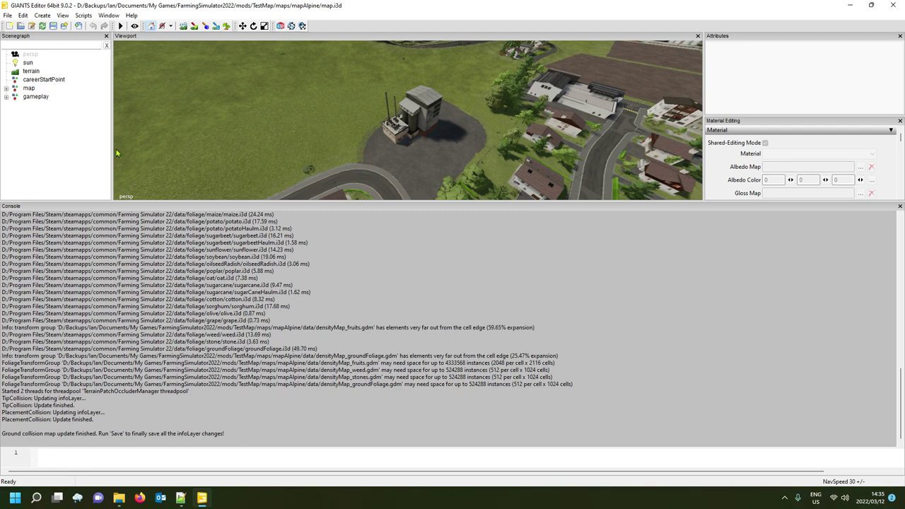
{"action": "left_click", "coordinate": [53, 26]}
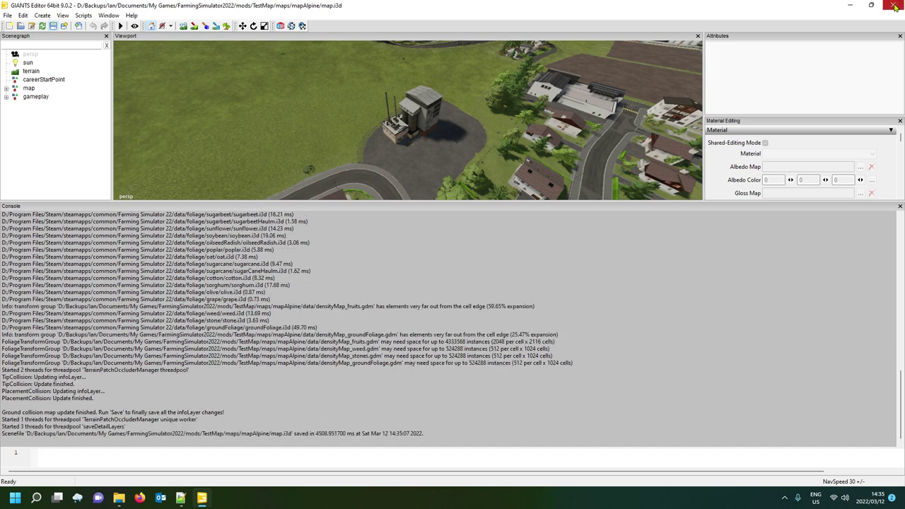
{"action": "left_click", "coordinate": [895, 7]}
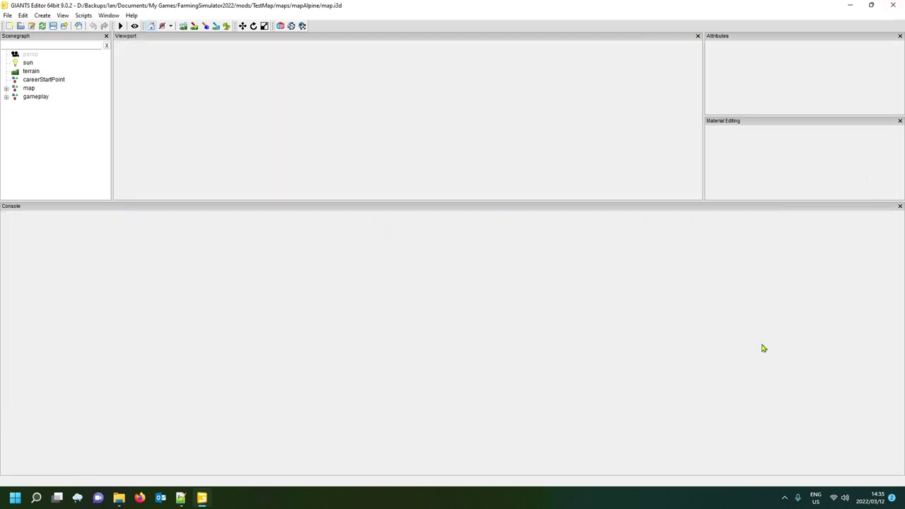
Step: Launch Farming Simulator 22 through Steam
{"action": "left_click", "coordinate": [784, 500]}
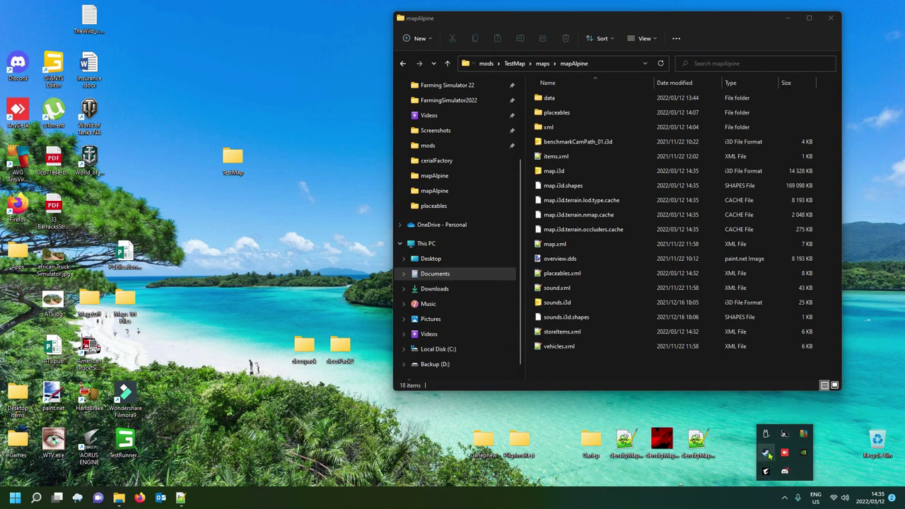
{"action": "right_click", "coordinate": [769, 457]}
{"action": "left_click", "coordinate": [791, 316]}
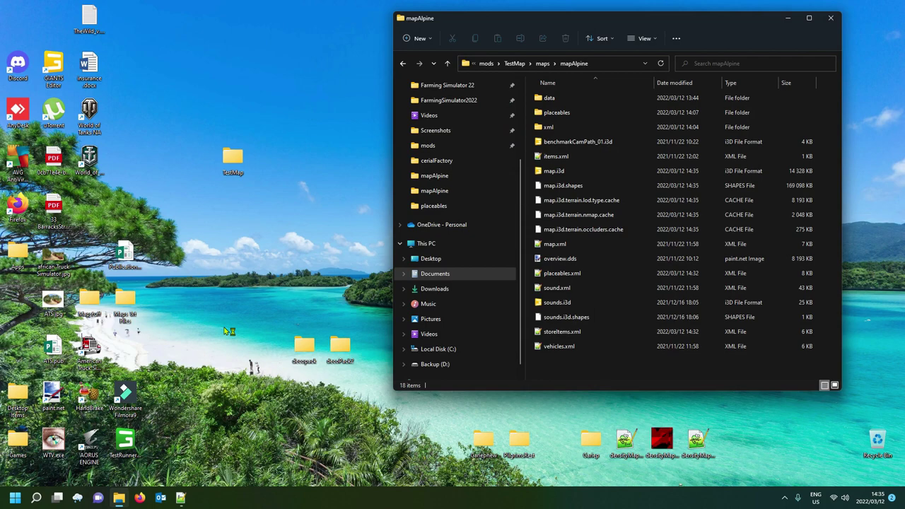
{"action": "mouse_move", "coordinate": [182, 499]}
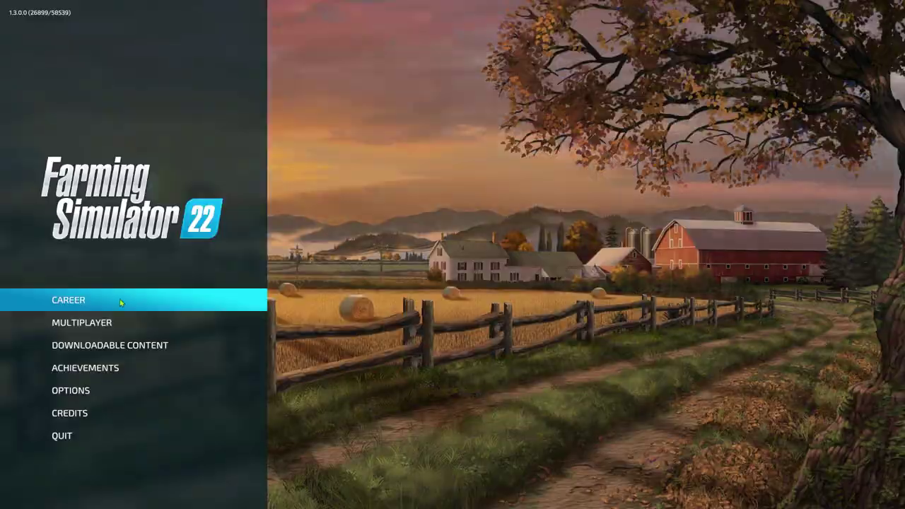
Step: Delete the existing TestMap career stored as Game save 1
{"action": "left_click", "coordinate": [121, 301]}
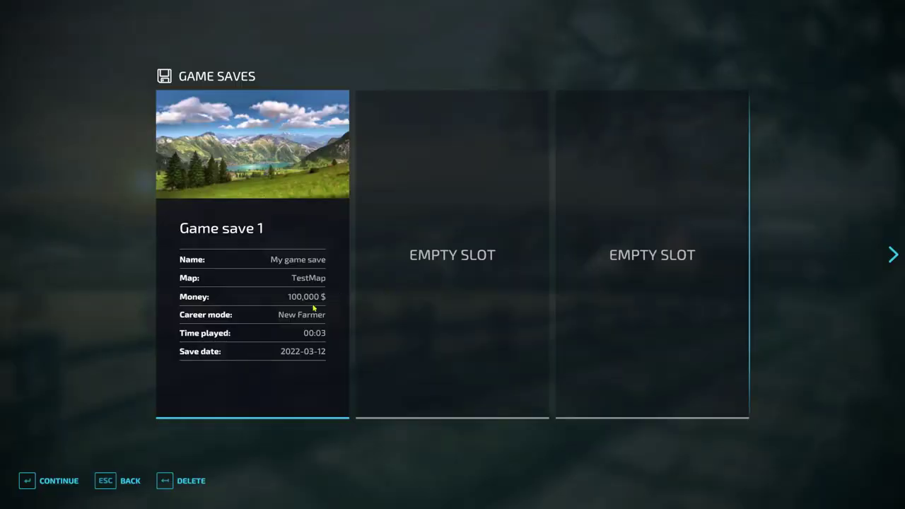
{"action": "left_click", "coordinate": [185, 480]}
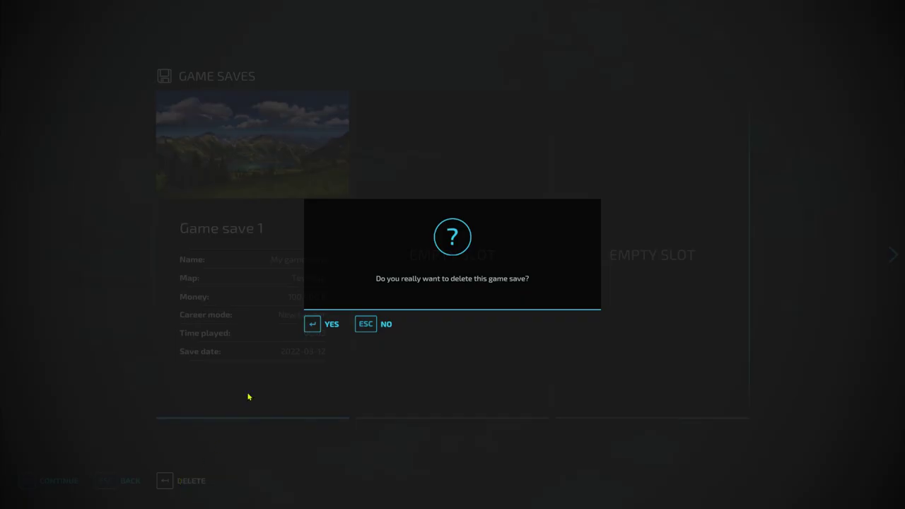
{"action": "left_click", "coordinate": [323, 325]}
Step: Start a new career in the first save slot with the New Farmer mode on the TestMap map
{"action": "left_click", "coordinate": [254, 281]}
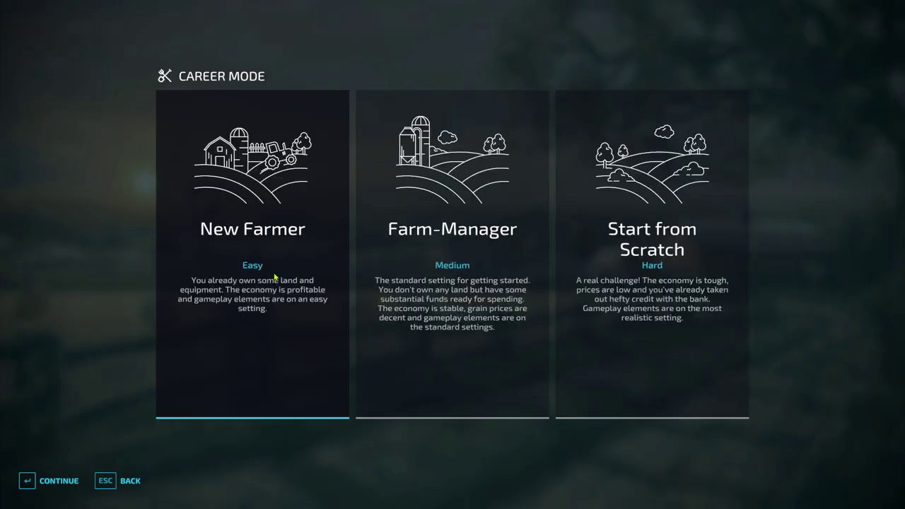
{"action": "left_click", "coordinate": [242, 314]}
{"action": "scroll", "coordinate": [319, 289], "scroll_direction": "down", "scroll_amount": 4}
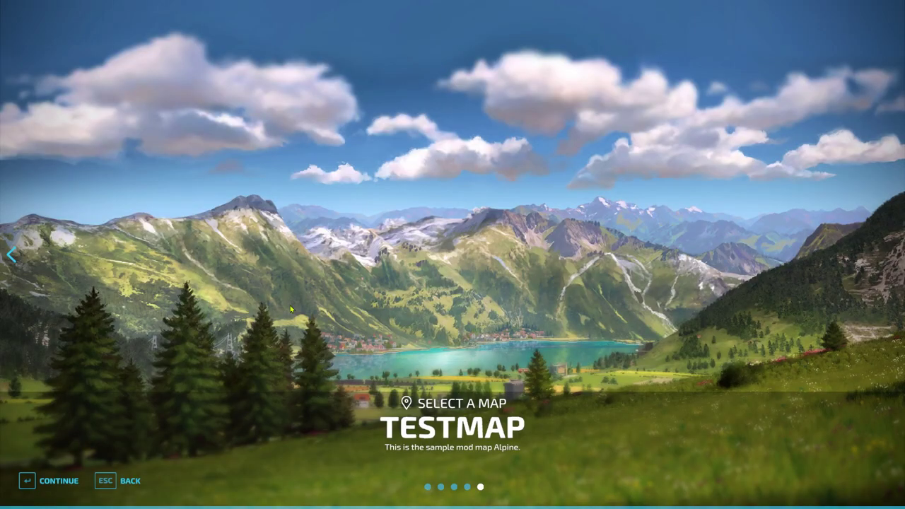
{"action": "left_click", "coordinate": [50, 481]}
{"action": "left_click", "coordinate": [51, 482]}
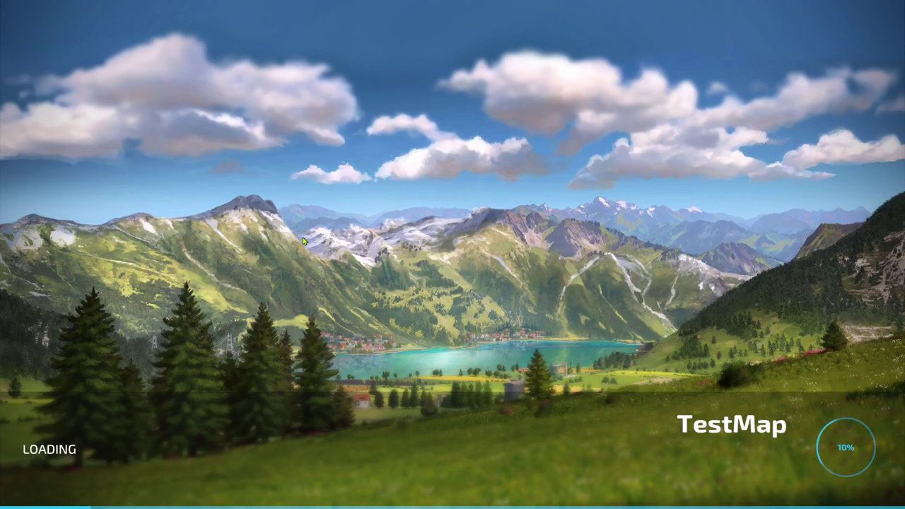
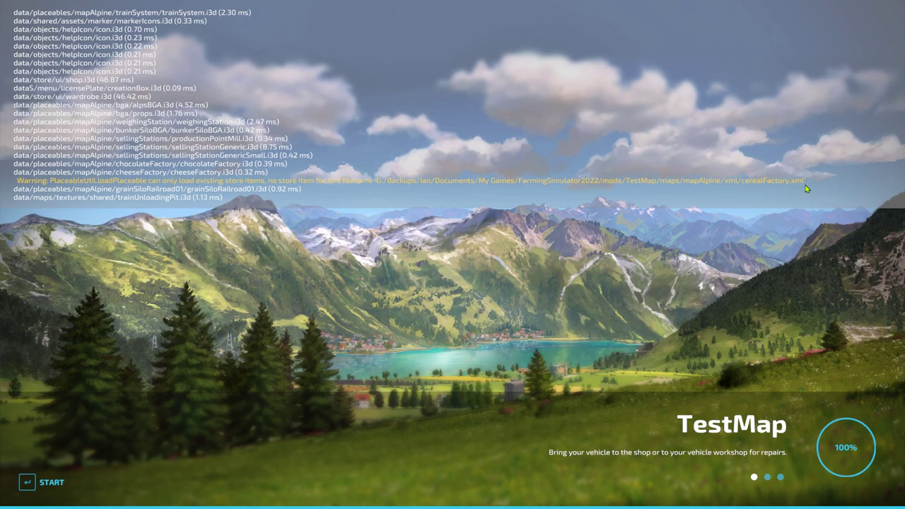
Step: Enter the loaded TestMap game, accept the default character and look around the farm
{"action": "key", "text": "Return"}
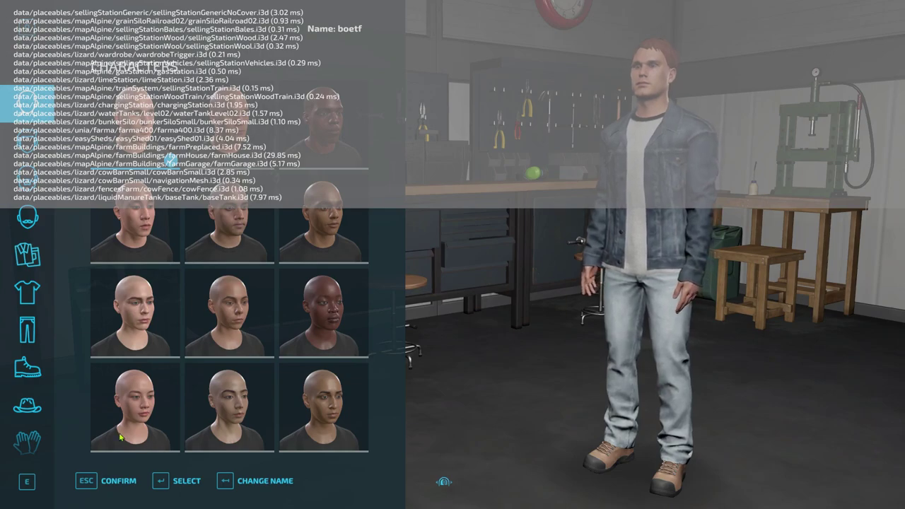
{"action": "key", "text": "Escape"}
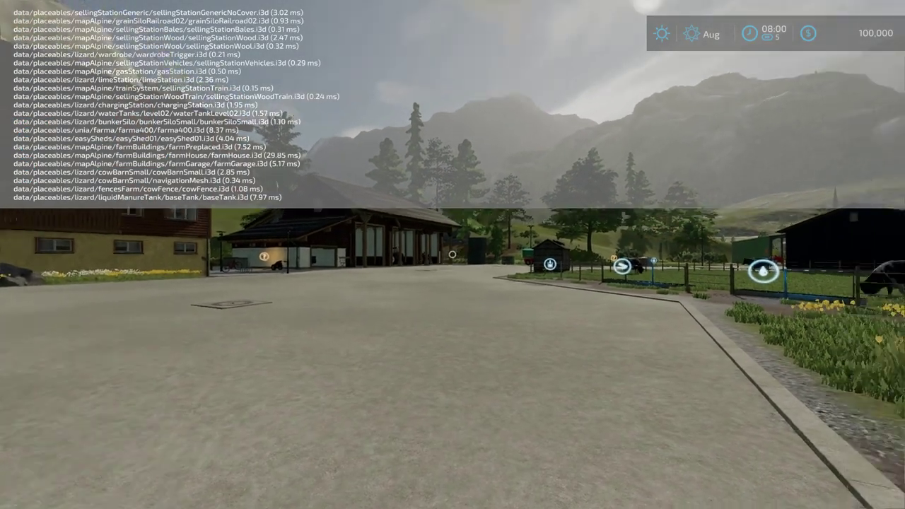
{"action": "mouse_move", "coordinate": [453, 254]}
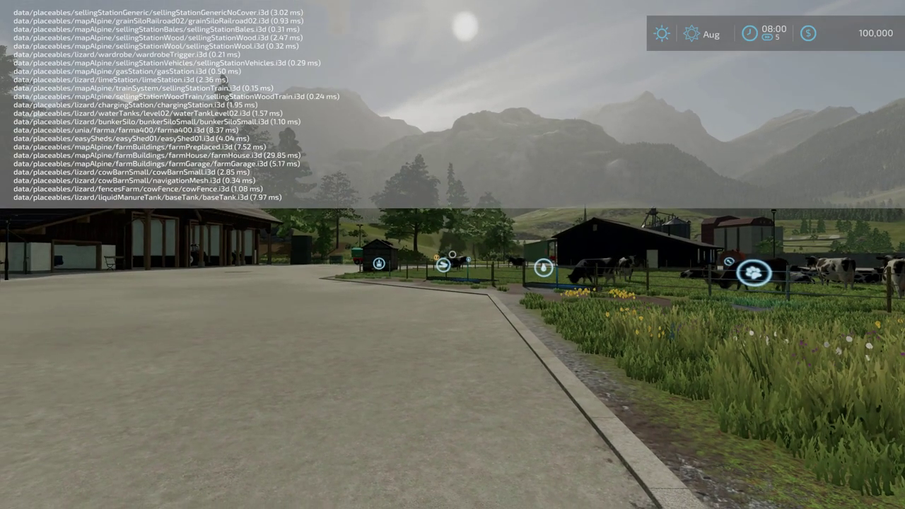
Step: Check the in-game map around the farm and village for the cereal factory's icon
{"action": "key", "text": "Escape"}
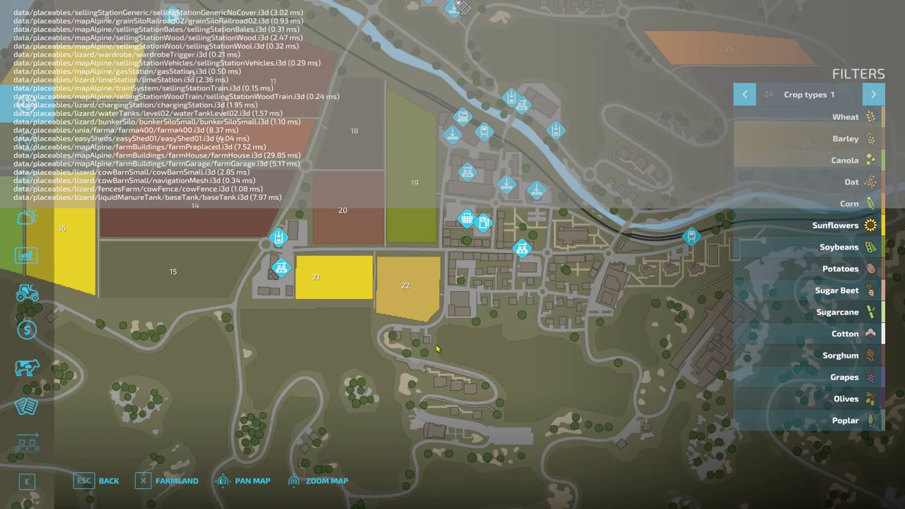
{"action": "key", "text": "w"}
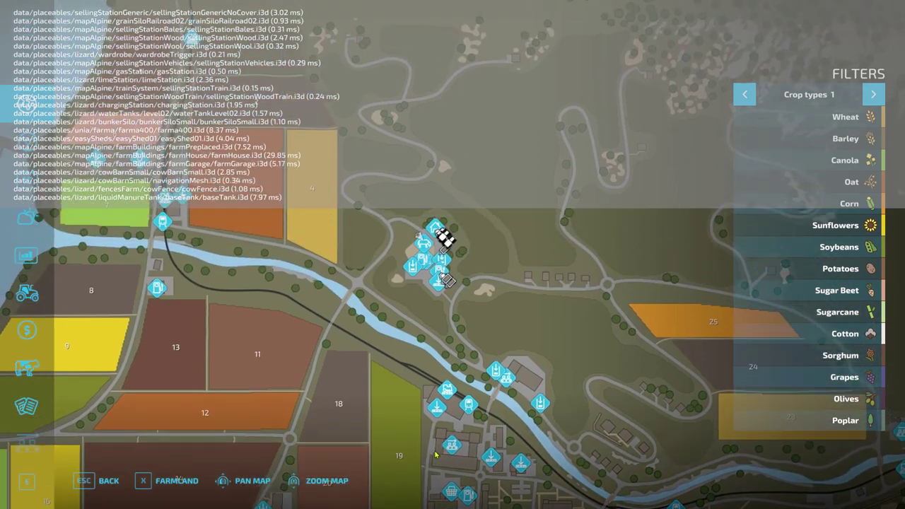
{"action": "key", "text": "s"}
{"action": "key", "text": "s"}
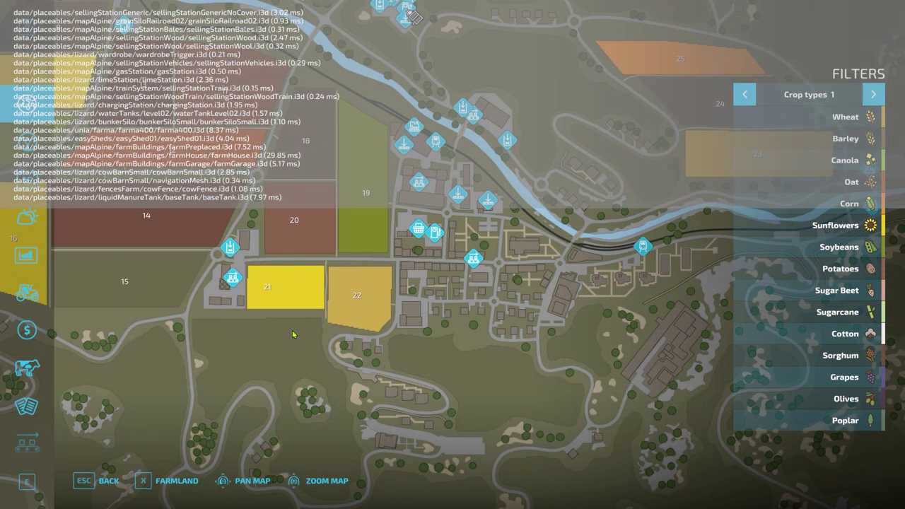
{"action": "key", "text": "Escape"}
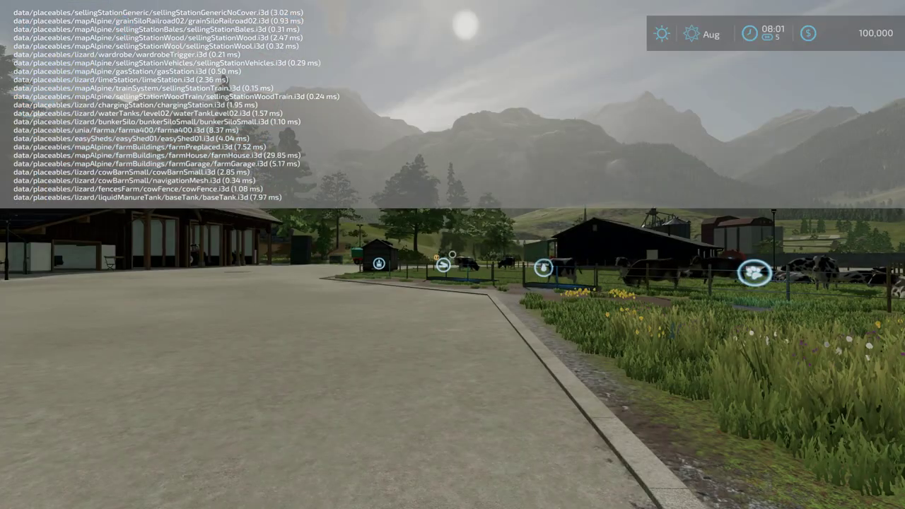
Step: End the TestMap session without saving and quit the game to the desktop
{"action": "key", "text": "Escape"}
{"action": "key", "text": "Escape"}
{"action": "key", "text": "Escape"}
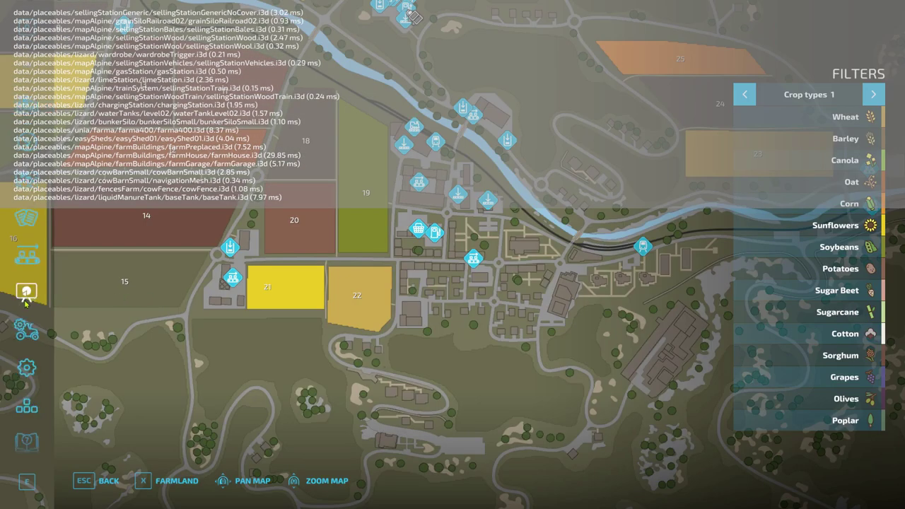
{"action": "left_click", "coordinate": [27, 405]}
{"action": "left_click", "coordinate": [265, 481]}
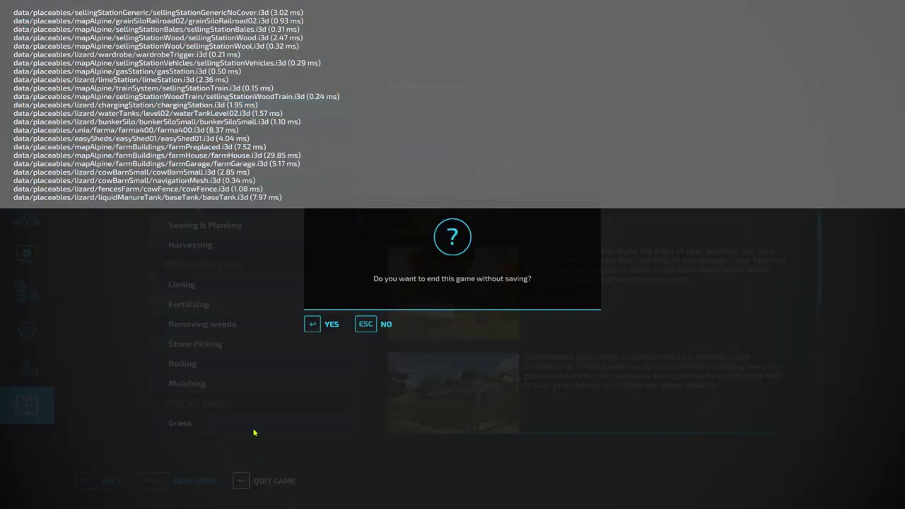
{"action": "key", "text": "Return"}
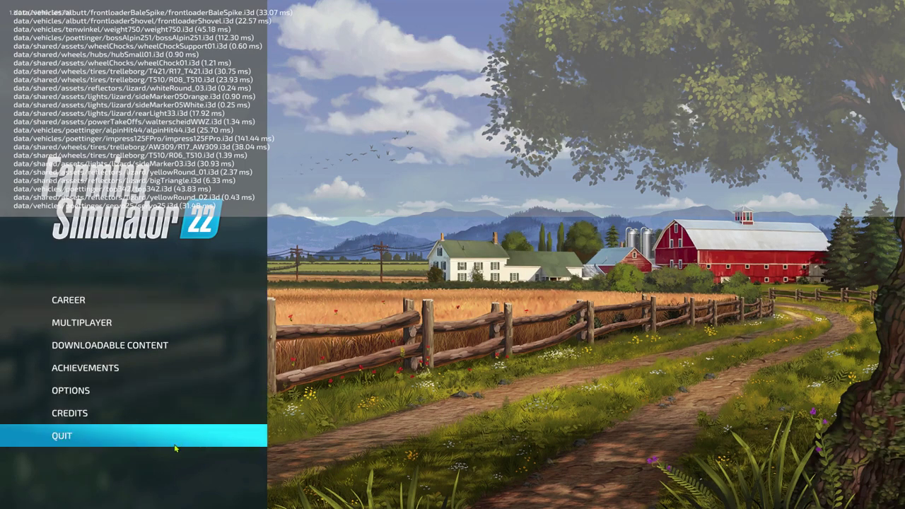
{"action": "left_click", "coordinate": [152, 434]}
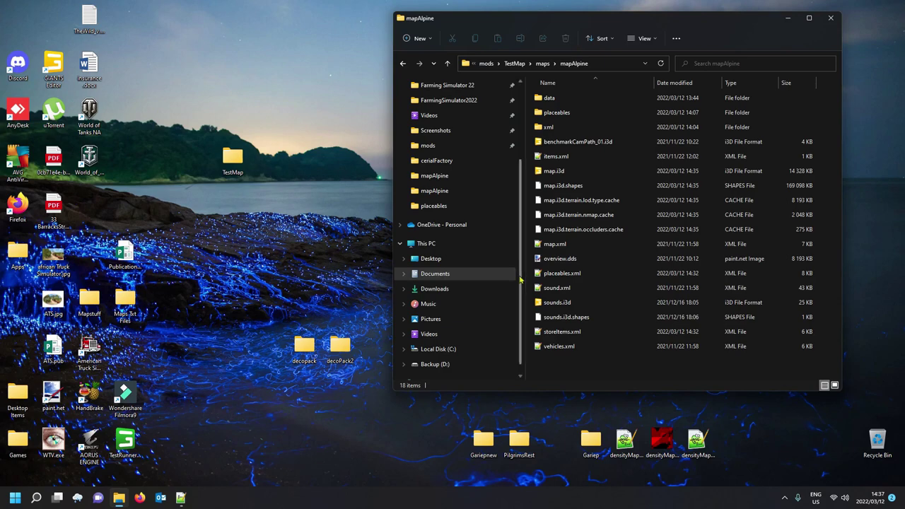
Step: Open map.xml from the TestMap mod's mapAlpine folder and go to its storeItems entry
{"action": "mouse_move", "coordinate": [669, 26]}
{"action": "left_mouse_down"}
{"action": "mouse_move", "coordinate": [643, 33]}
{"action": "mouse_move", "coordinate": [658, 32]}
{"action": "left_mouse_up"}
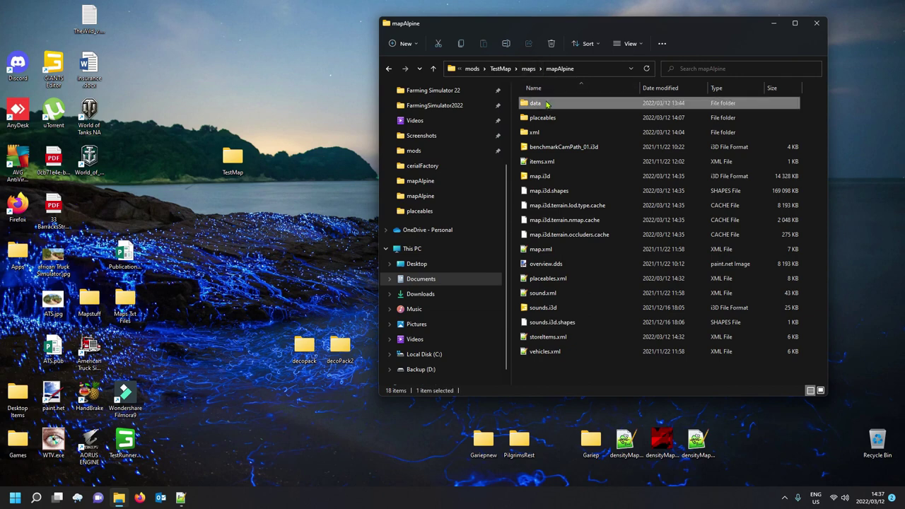
{"action": "double_click", "coordinate": [549, 103]}
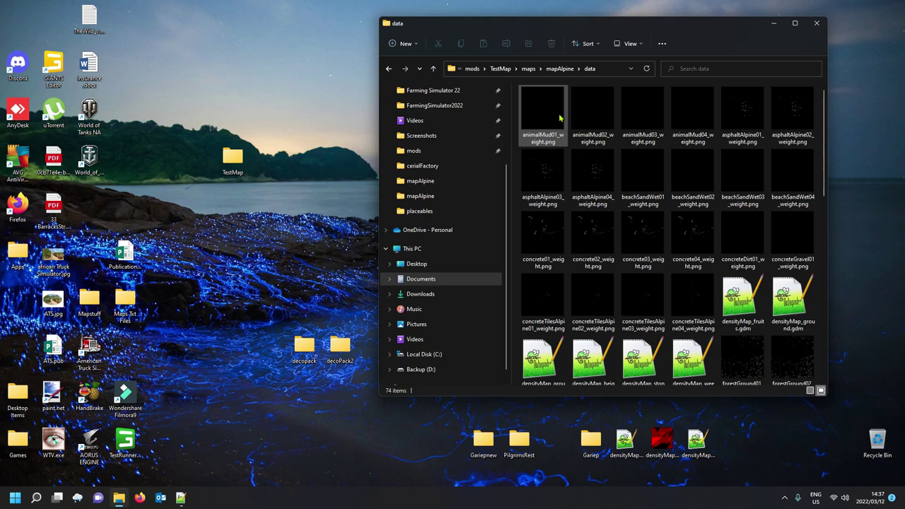
{"action": "left_click", "coordinate": [562, 70]}
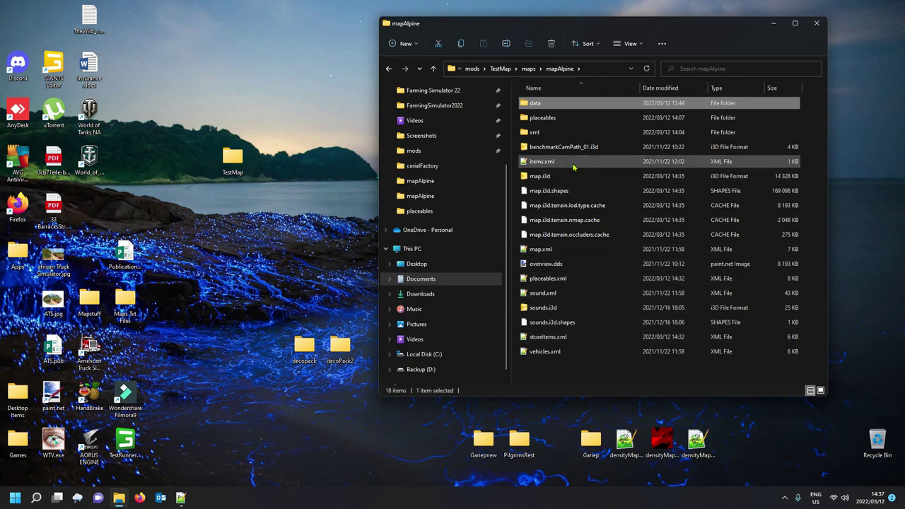
{"action": "double_click", "coordinate": [542, 249]}
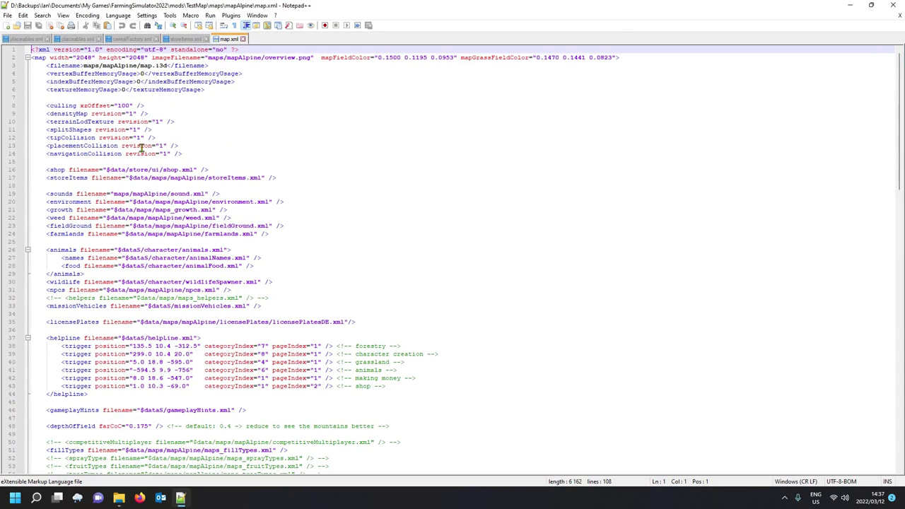
{"action": "left_click", "coordinate": [94, 173]}
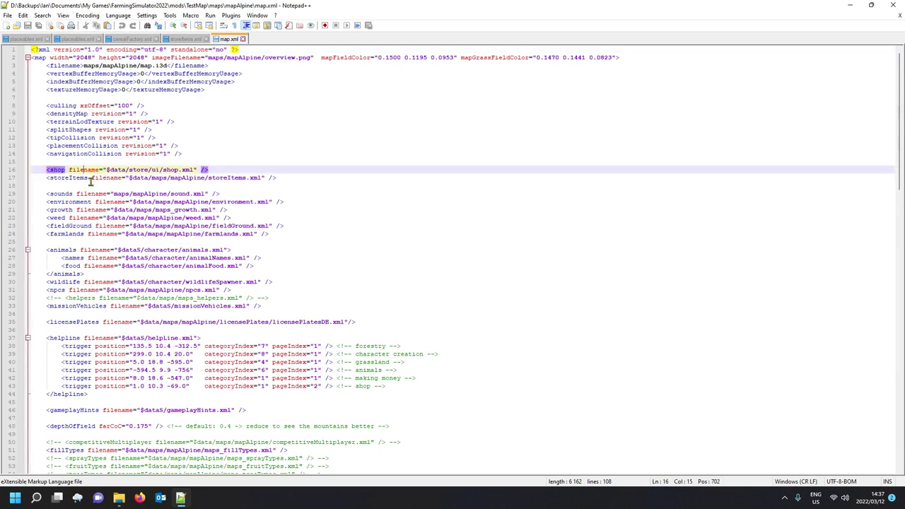
{"action": "left_click", "coordinate": [164, 182]}
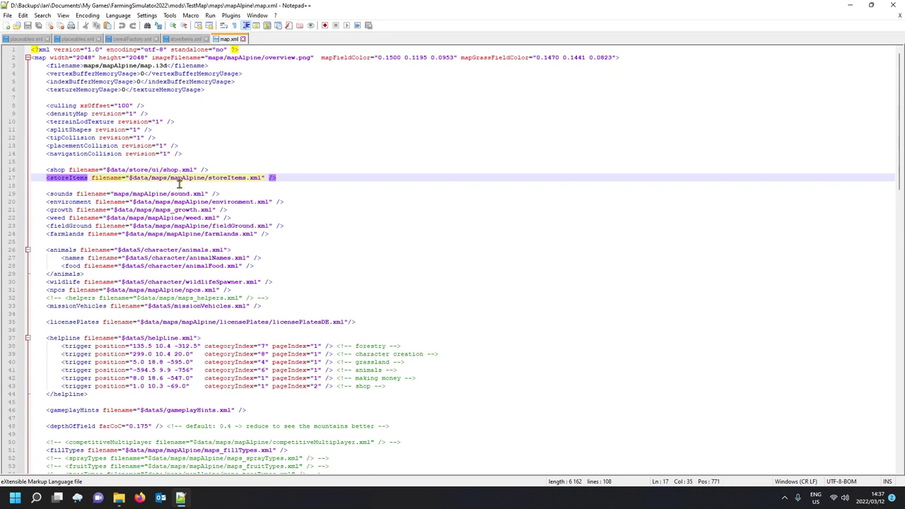
Step: Compare the storeItems path in map.xml with the location of storeItems.xml in the mod's maps\mapAlpine folder
{"action": "left_click", "coordinate": [119, 453]}
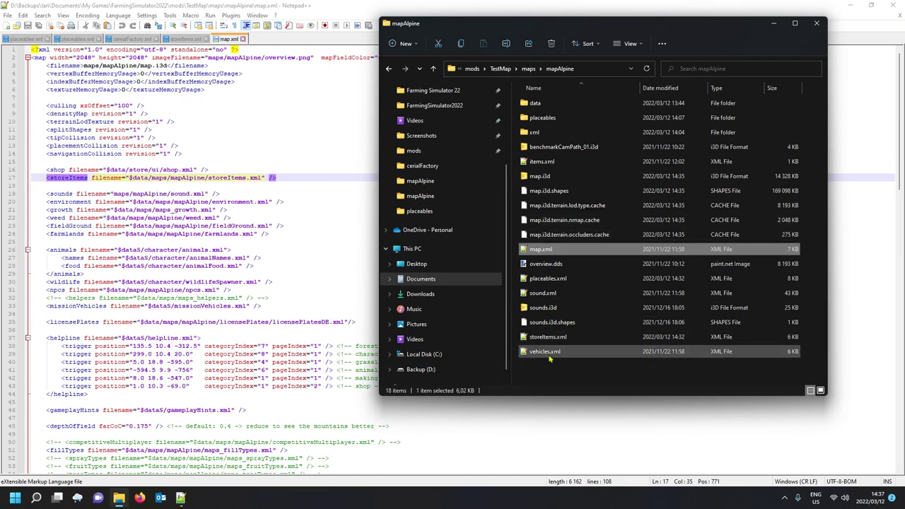
{"action": "left_click", "coordinate": [563, 339]}
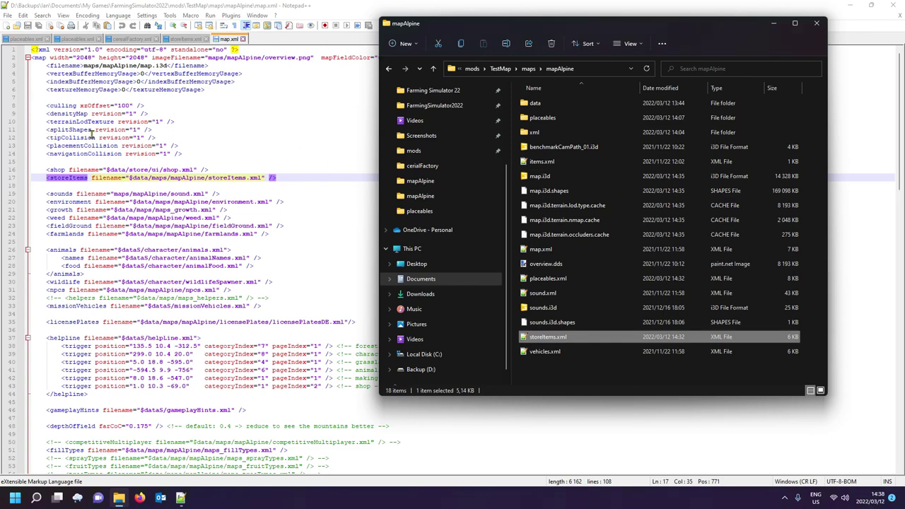
{"action": "left_click", "coordinate": [156, 179]}
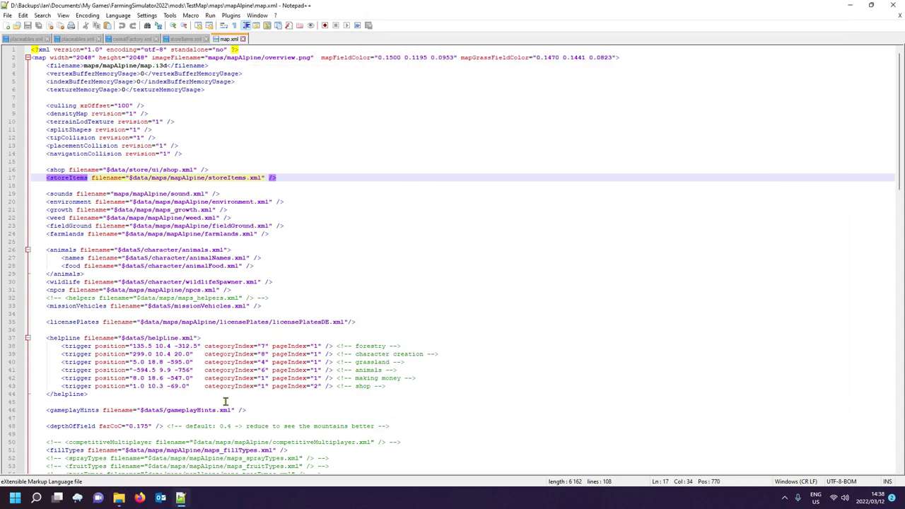
{"action": "left_click", "coordinate": [118, 498]}
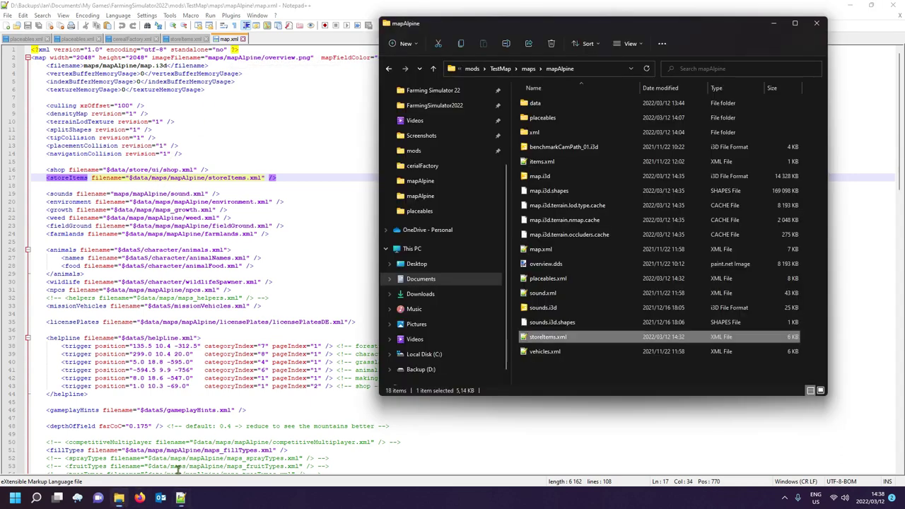
{"action": "left_click", "coordinate": [587, 71]}
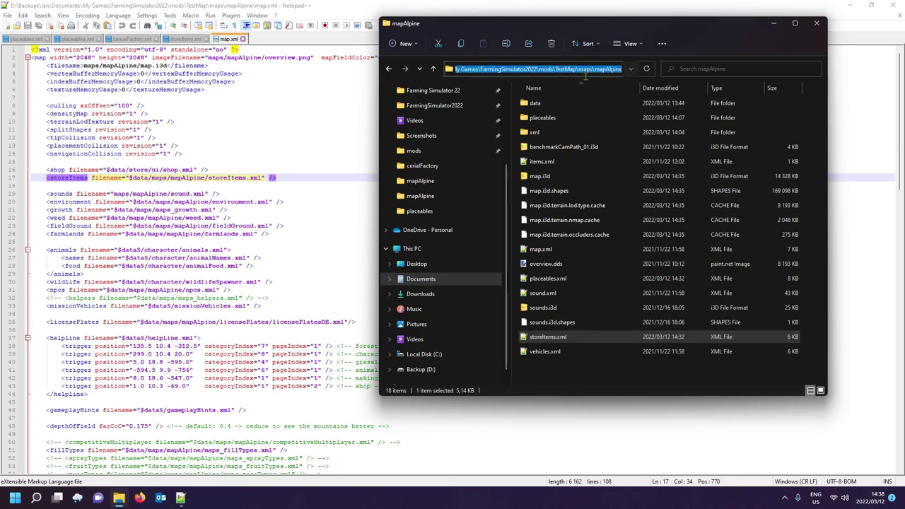
{"action": "left_click_drag", "start_coordinate": [579, 68], "coordinate": [736, 77]}
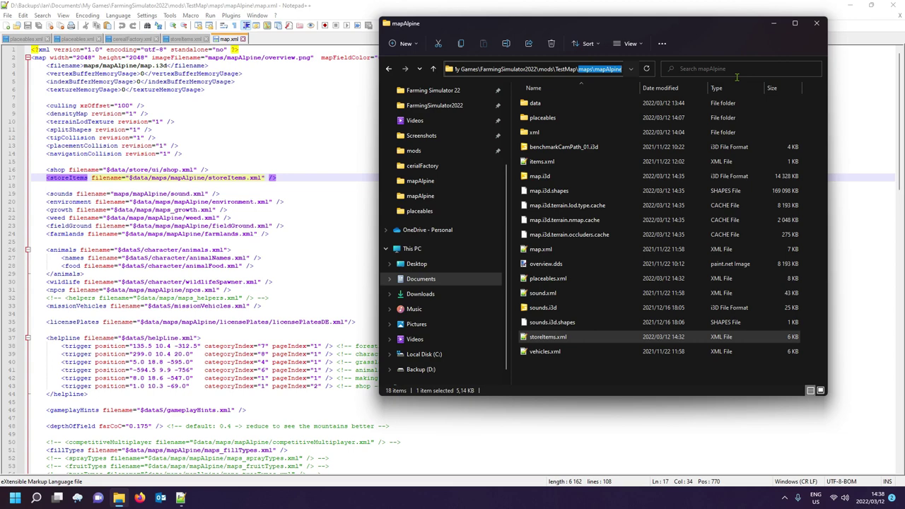
Step: Remove the $data/ prefix from the storeItems filename so it reads maps/mapAlpine/storeItems.xml, and save map.xml
{"action": "left_click", "coordinate": [150, 179]}
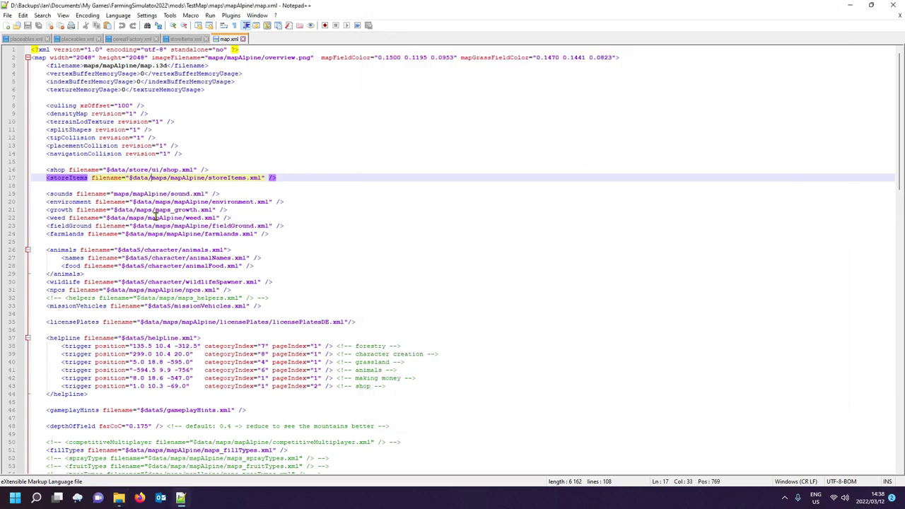
{"action": "key", "text": "BackSpace"}
{"action": "key", "text": "BackSpace"}
{"action": "key", "text": "BackSpace"}
{"action": "key", "text": "BackSpace"}
{"action": "key", "text": "BackSpace"}
{"action": "key", "text": "BackSpace"}
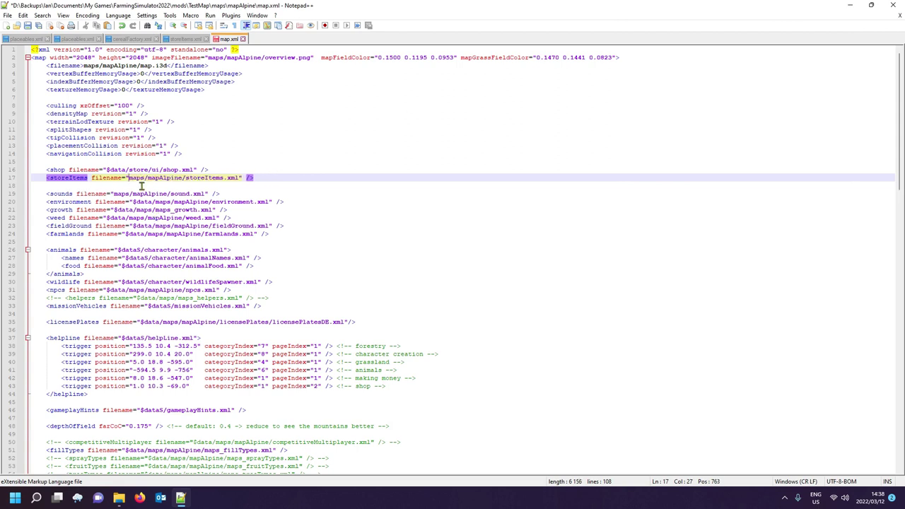
{"action": "key", "text": "Right"}
{"action": "key", "text": "Right"}
{"action": "left_click", "coordinate": [28, 26]}
Step: Launch Farming Simulator 22 through Steam
{"action": "left_click", "coordinate": [786, 499]}
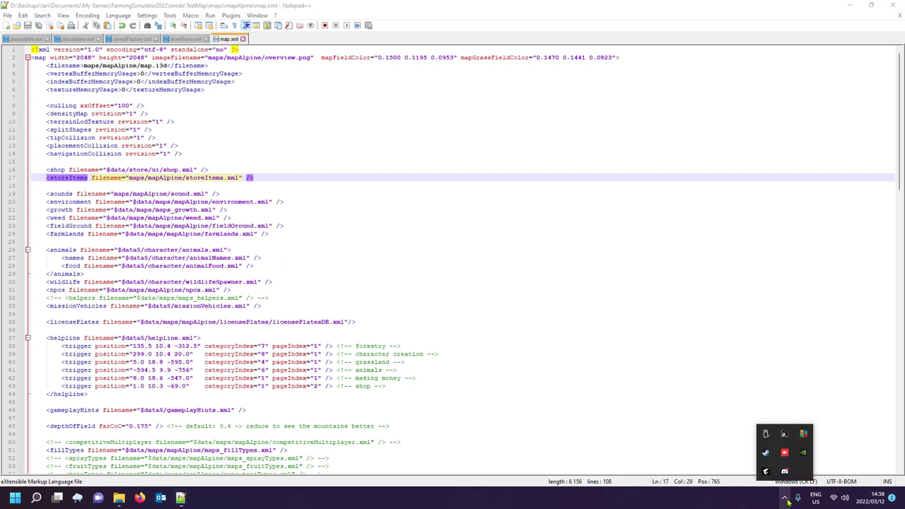
{"action": "right_click", "coordinate": [765, 452]}
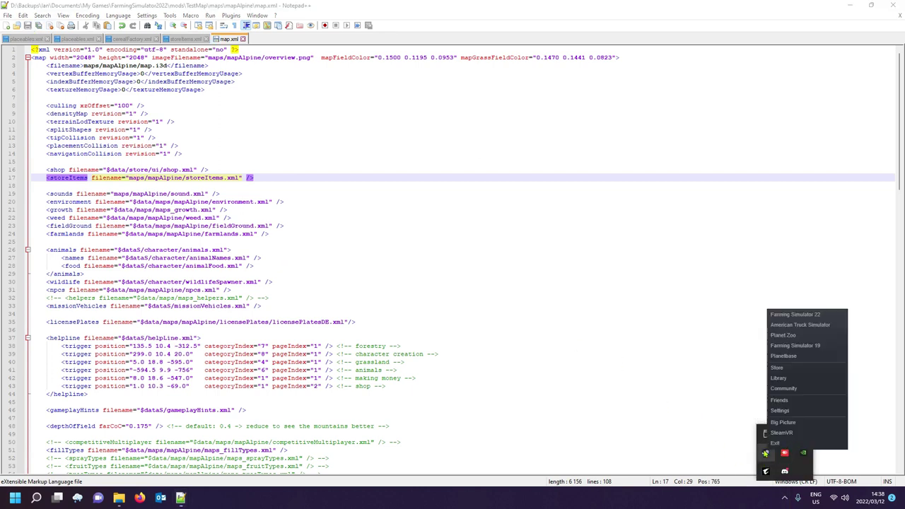
{"action": "left_click", "coordinate": [793, 314]}
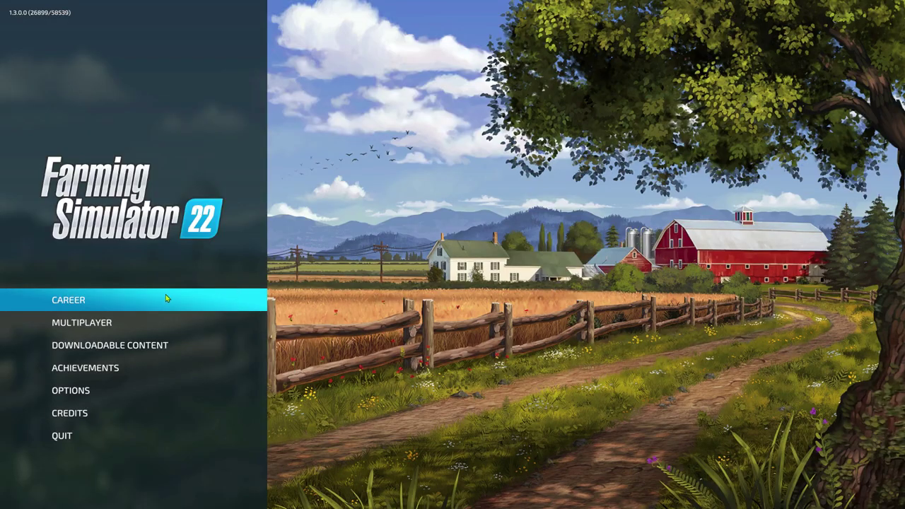
Step: Start a new TestMap career in New Farmer mode with all listed mods enabled and accept the default character
{"action": "left_click", "coordinate": [167, 298]}
{"action": "left_click", "coordinate": [300, 265]}
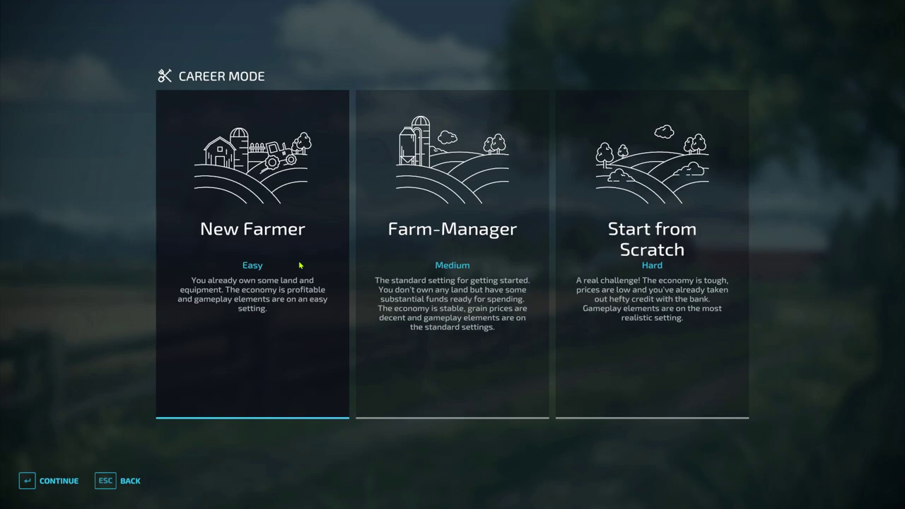
{"action": "left_click", "coordinate": [271, 286]}
{"action": "left_click", "coordinate": [64, 485]}
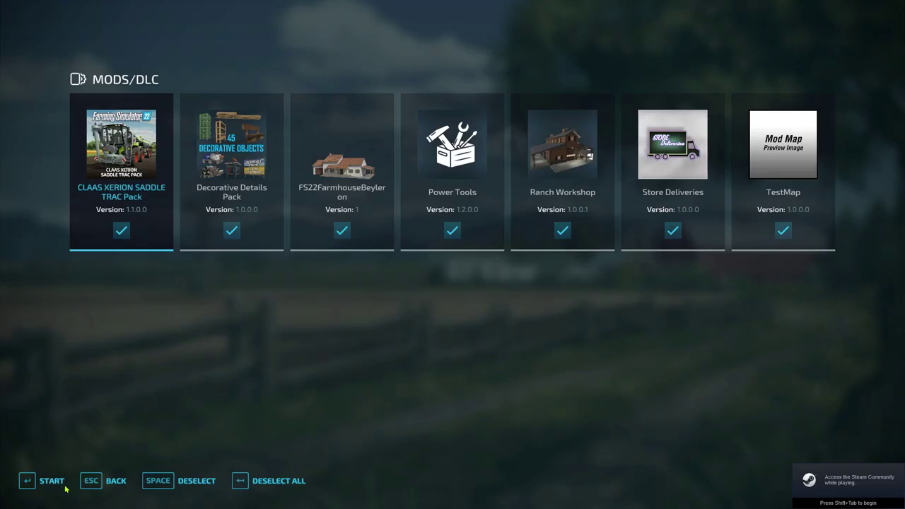
{"action": "left_click", "coordinate": [64, 487]}
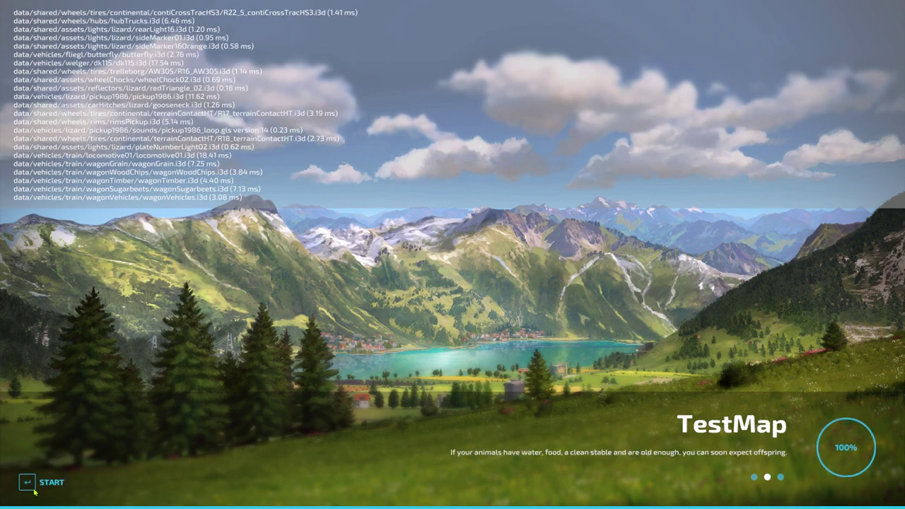
{"action": "left_click", "coordinate": [34, 492]}
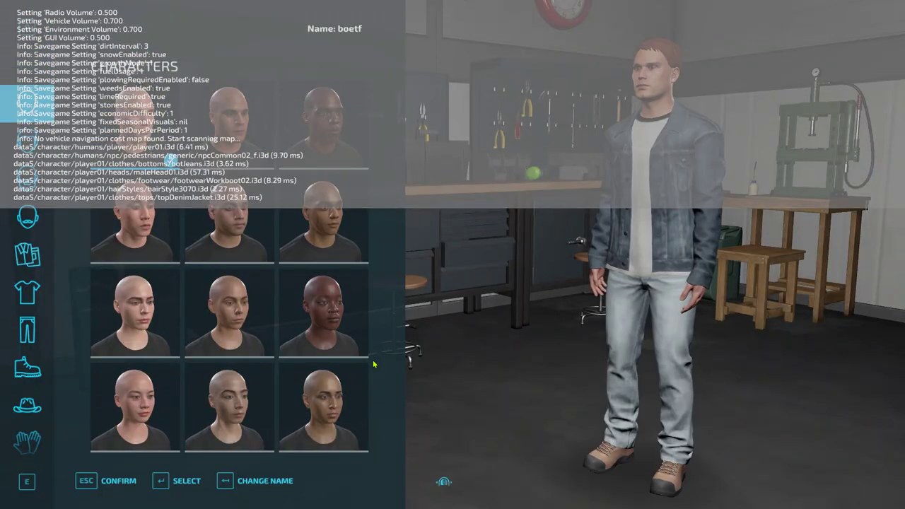
{"action": "key", "text": "Escape"}
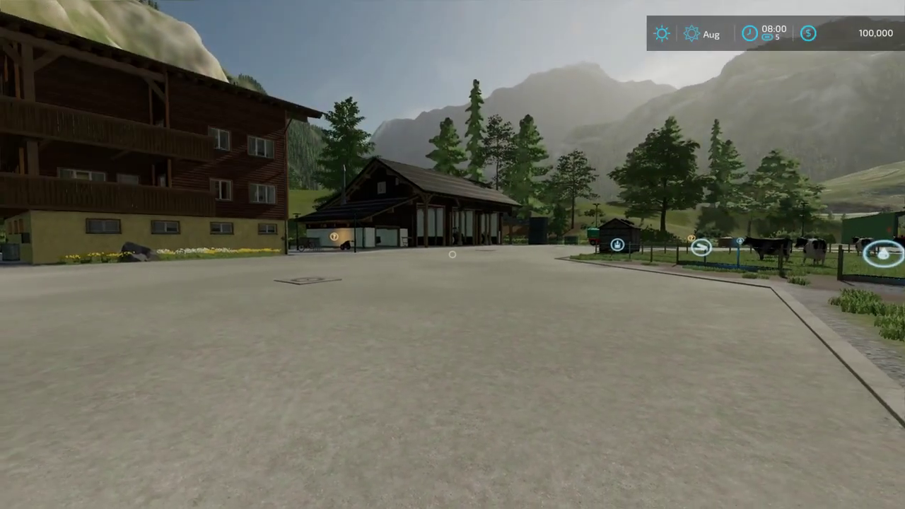
Step: Select Roy'Cereals south of the village on the in-game map, visit it and walk towards the factory's door
{"action": "key", "text": "Escape"}
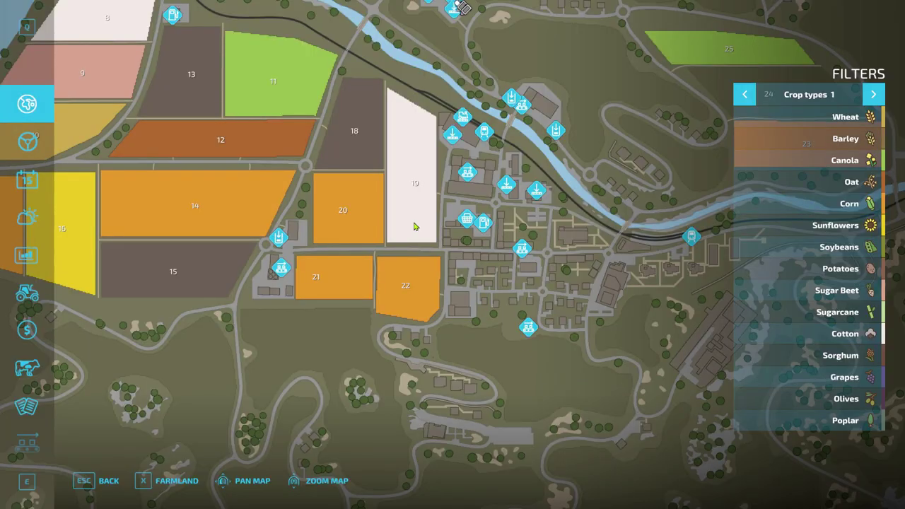
{"action": "left_click_drag", "start_coordinate": [415, 227], "coordinate": [355, 215]}
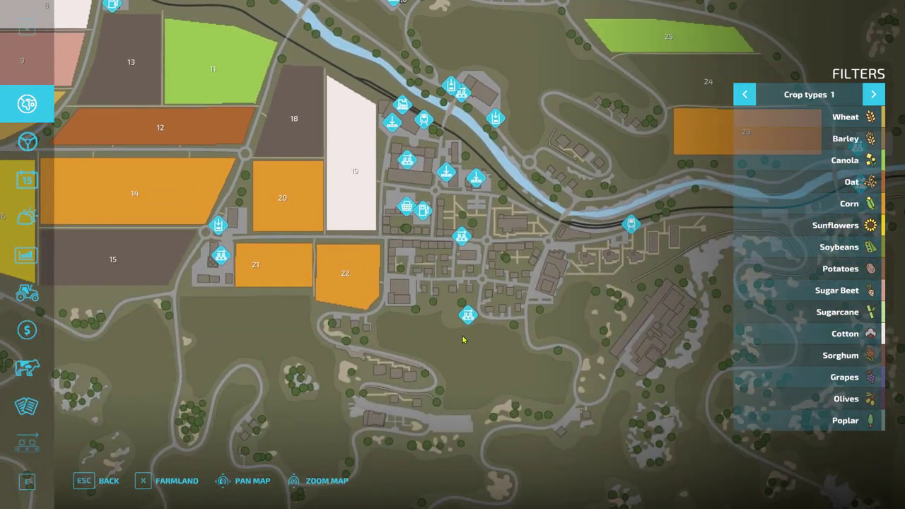
{"action": "left_click", "coordinate": [474, 321]}
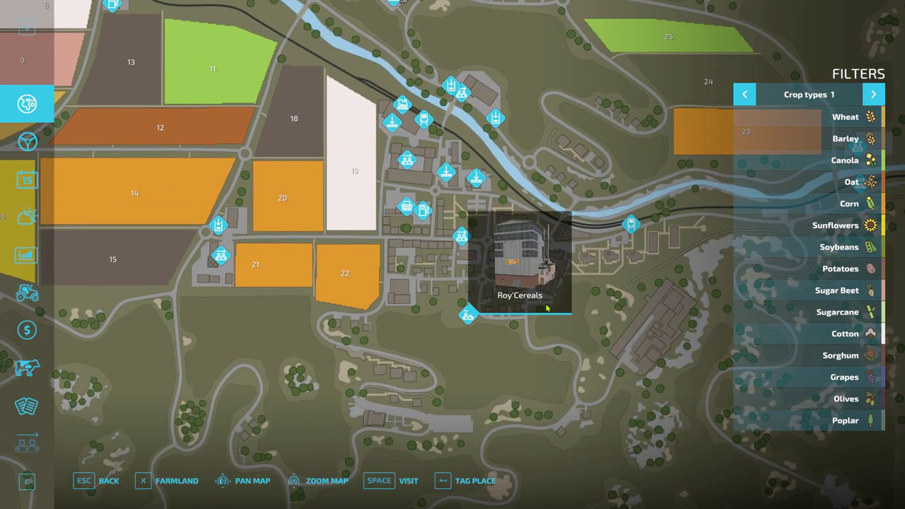
{"action": "left_click", "coordinate": [400, 480]}
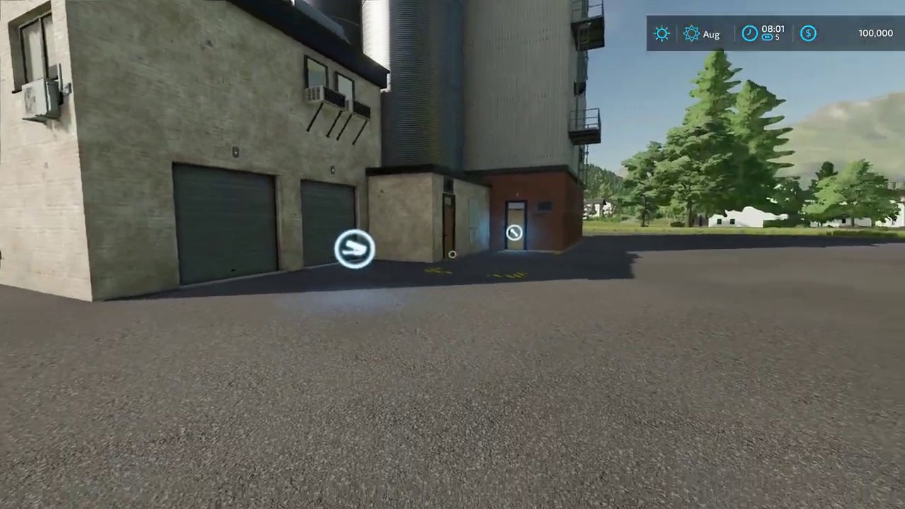
{"action": "key", "text": "w"}
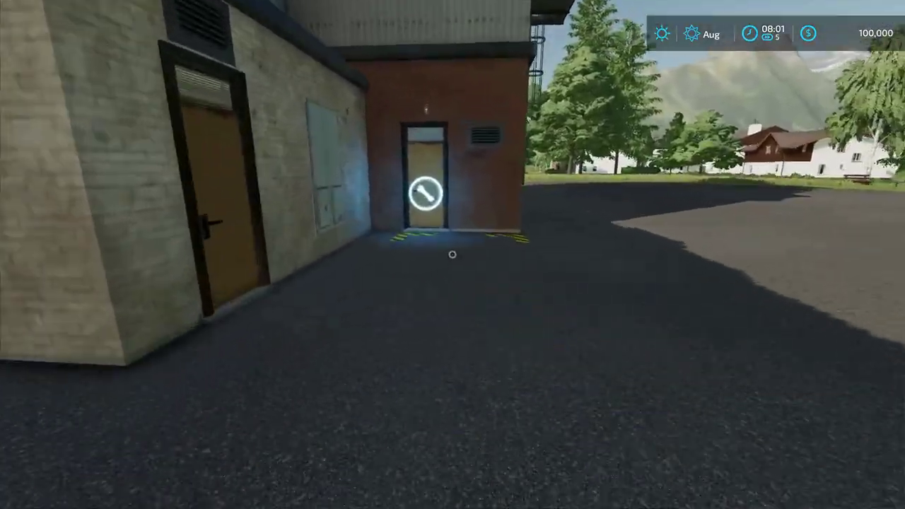
Step: Try to buy the Roy'Cereals building at its door marker, and walk back to view the whole factory
{"action": "key", "text": "r"}
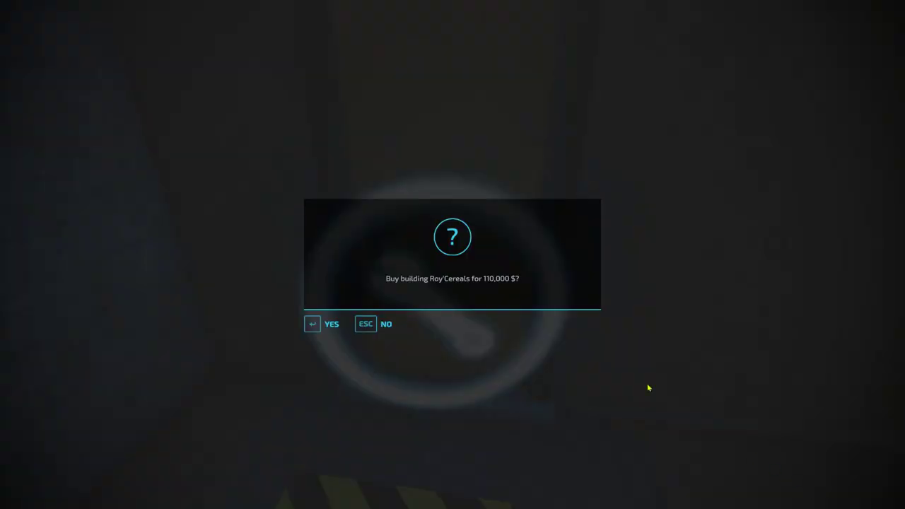
{"action": "left_click", "coordinate": [313, 324]}
{"action": "left_click", "coordinate": [313, 322]}
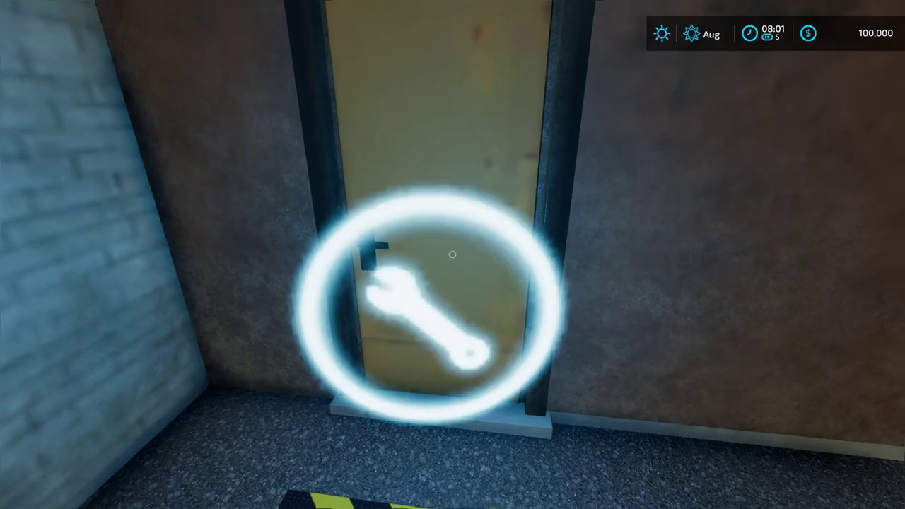
{"action": "key", "text": "s"}
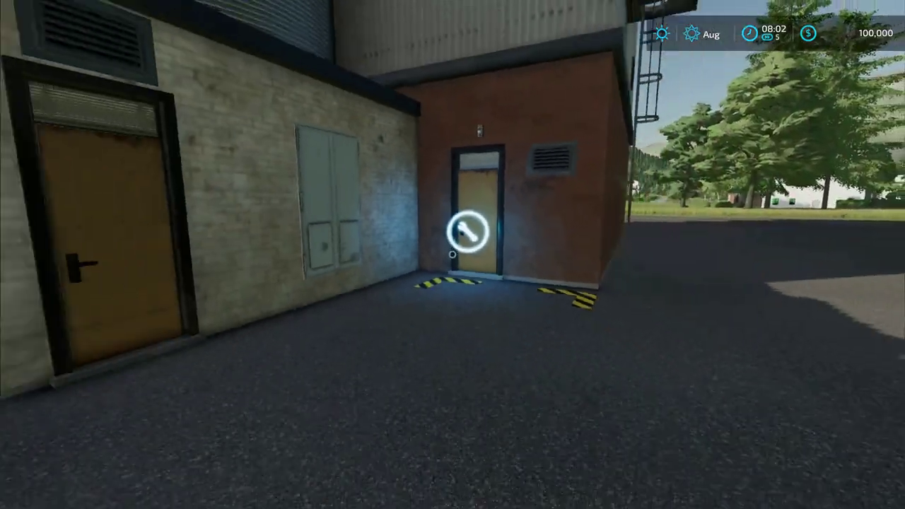
{"action": "key", "text": "s"}
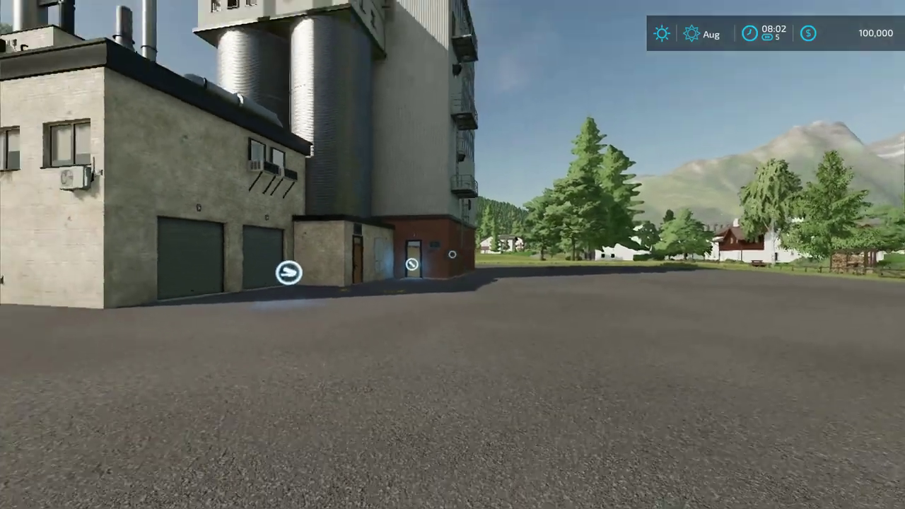
{"action": "key", "text": "s"}
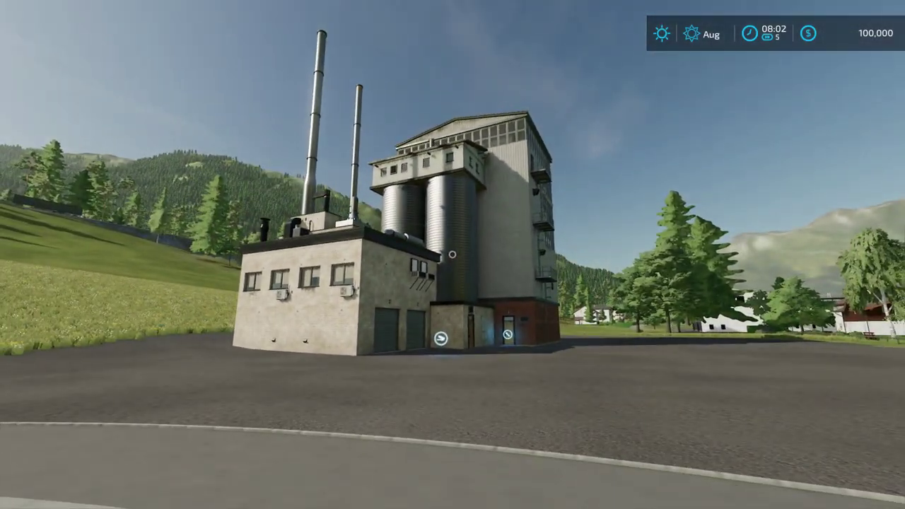
Step: Quit the TestMap career without saving and exit Farming Simulator 22 to the desktop
{"action": "key", "text": "Escape"}
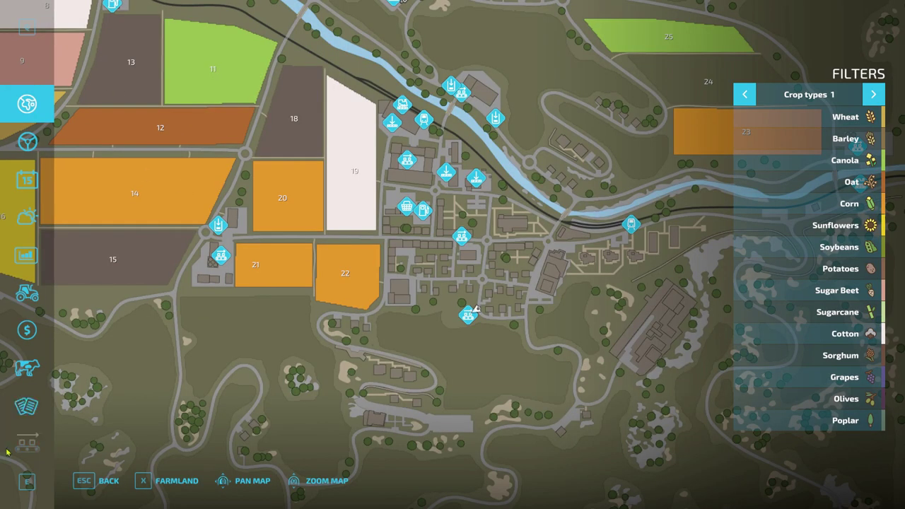
{"action": "scroll", "coordinate": [27, 368], "scroll_direction": "down", "scroll_amount": 3}
{"action": "left_click", "coordinate": [27, 406]}
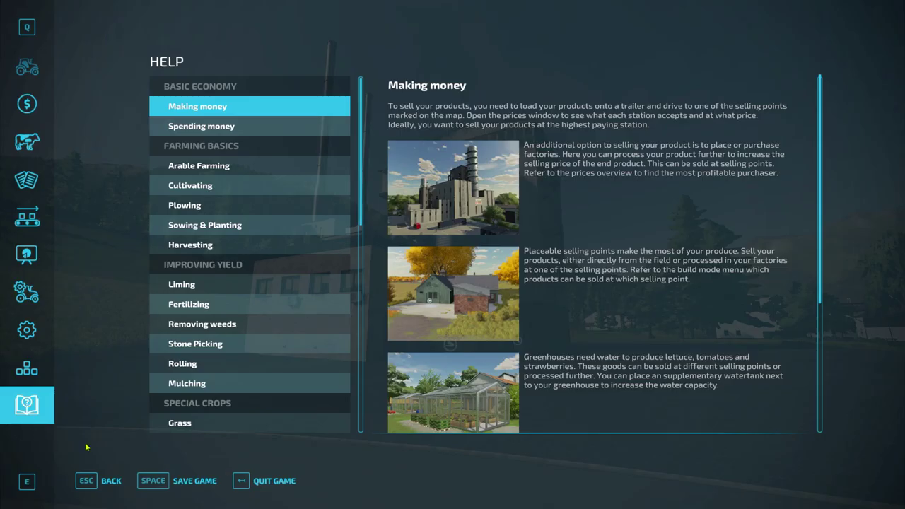
{"action": "left_click", "coordinate": [257, 483]}
{"action": "left_click", "coordinate": [312, 323]}
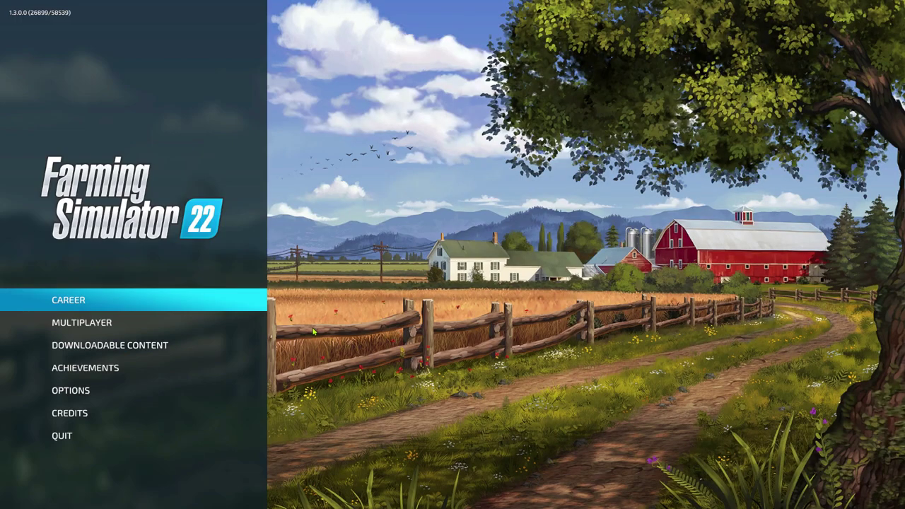
{"action": "left_click", "coordinate": [135, 444]}
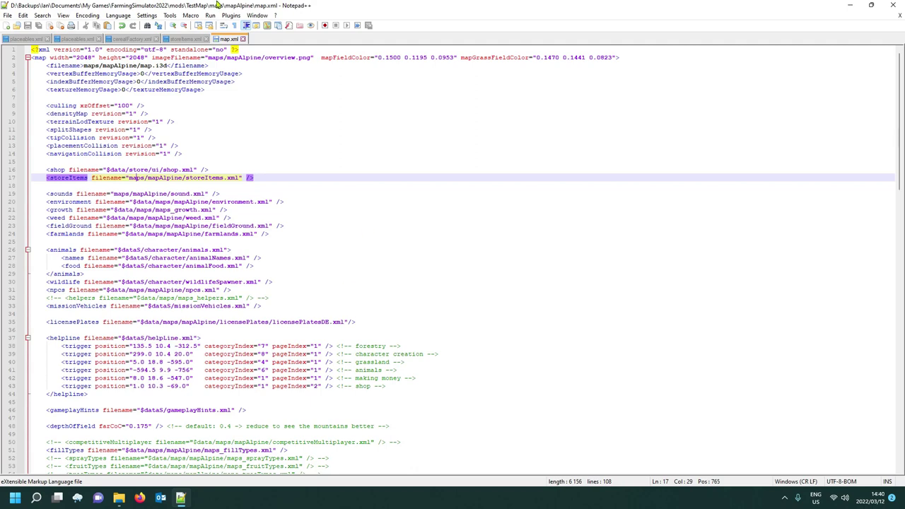
Step: Close map.xml and the mapUS placeables.xml, keeping the TestMap placeables.xml, cerealFactory.xml and storeItems.xml open with placeables.xml in front
{"action": "left_click", "coordinate": [243, 39]}
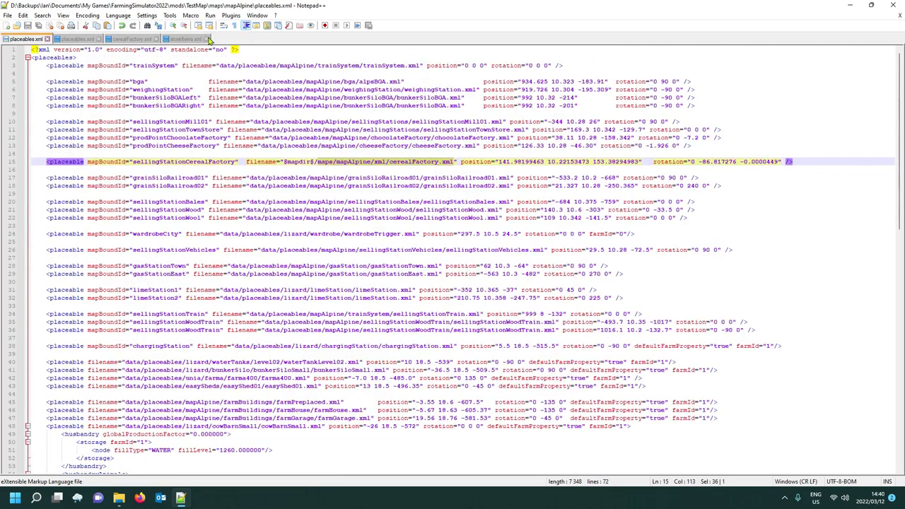
{"action": "left_click", "coordinate": [195, 41]}
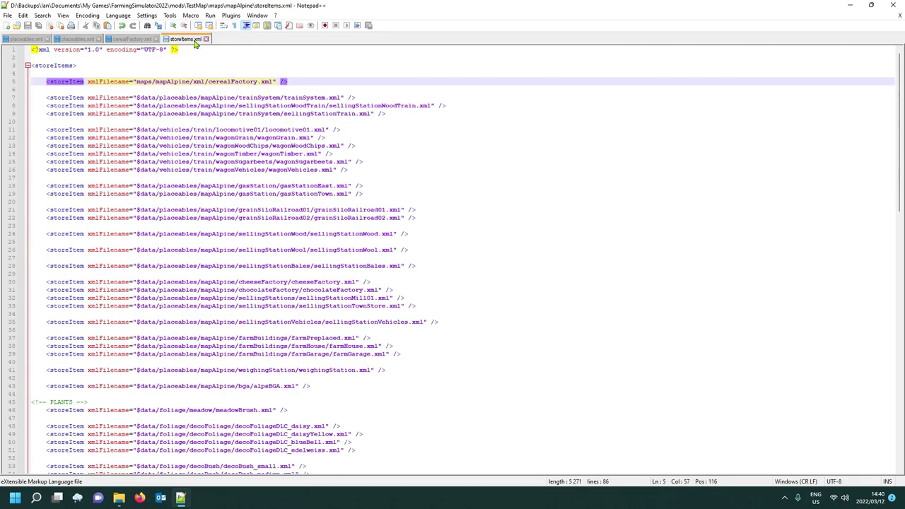
{"action": "left_click", "coordinate": [121, 40]}
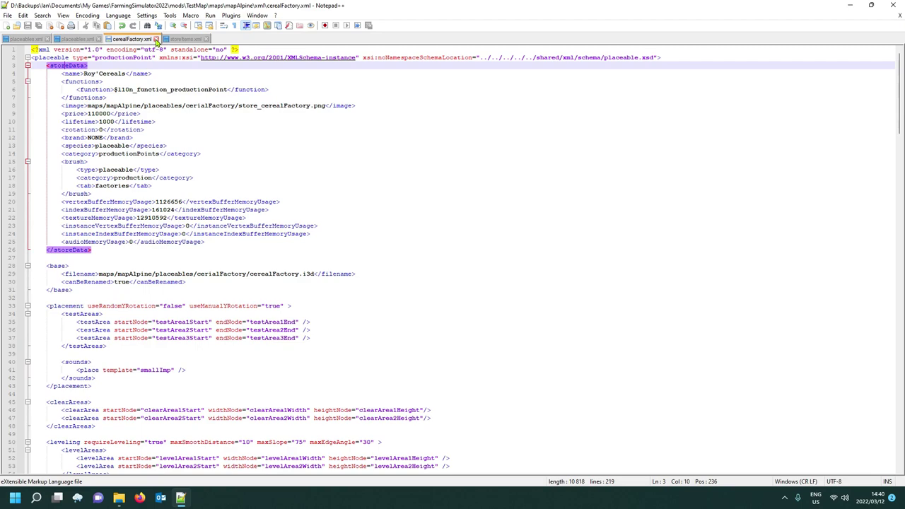
{"action": "left_click", "coordinate": [79, 40]}
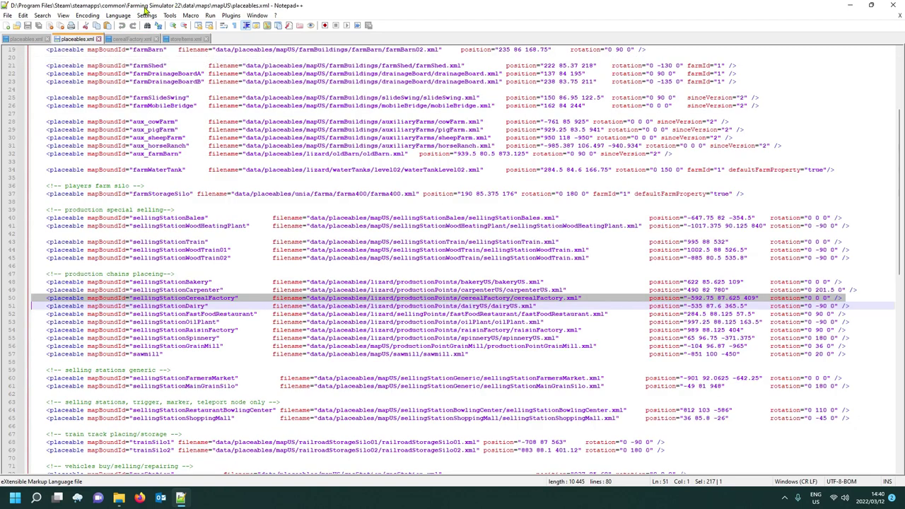
{"action": "left_click", "coordinate": [99, 40]}
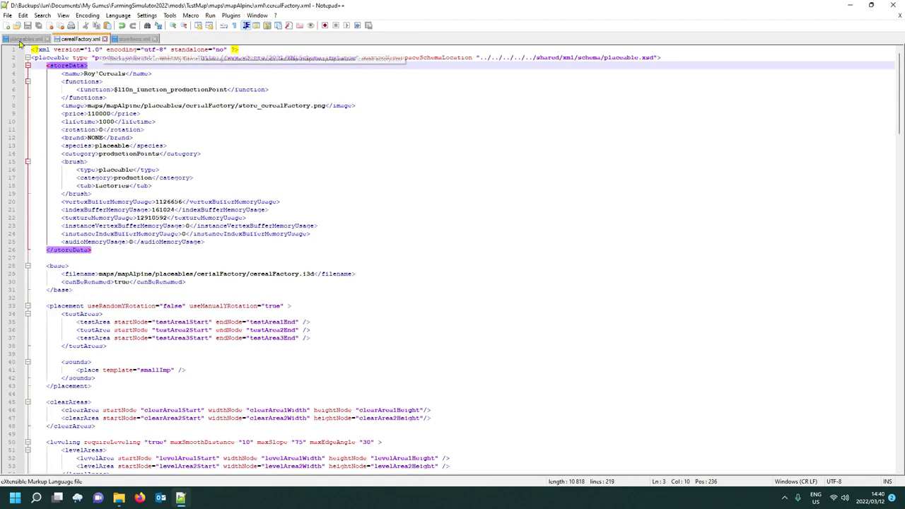
{"action": "left_click", "coordinate": [23, 40]}
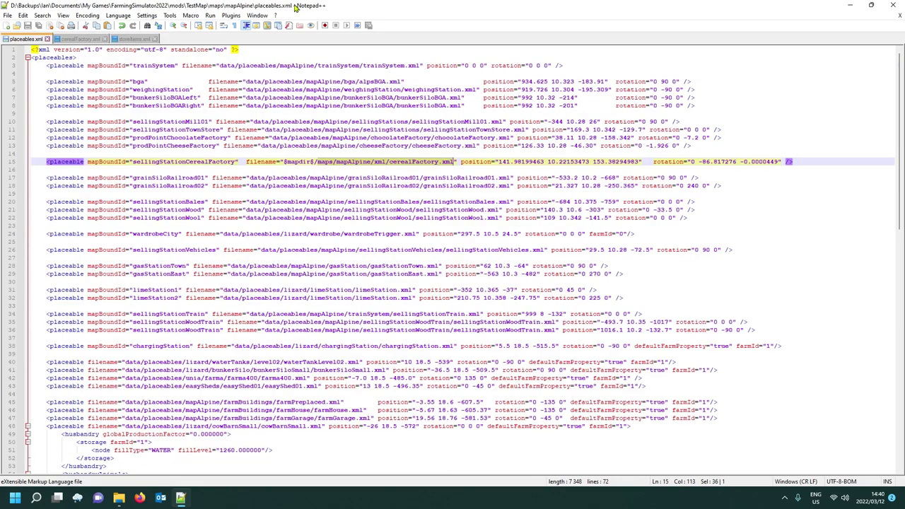
Step: Switch to File Explorer and create a folder named limeFactory inside TestMap's maps/mapAlpine/placeables folder
{"action": "left_click", "coordinate": [849, 7]}
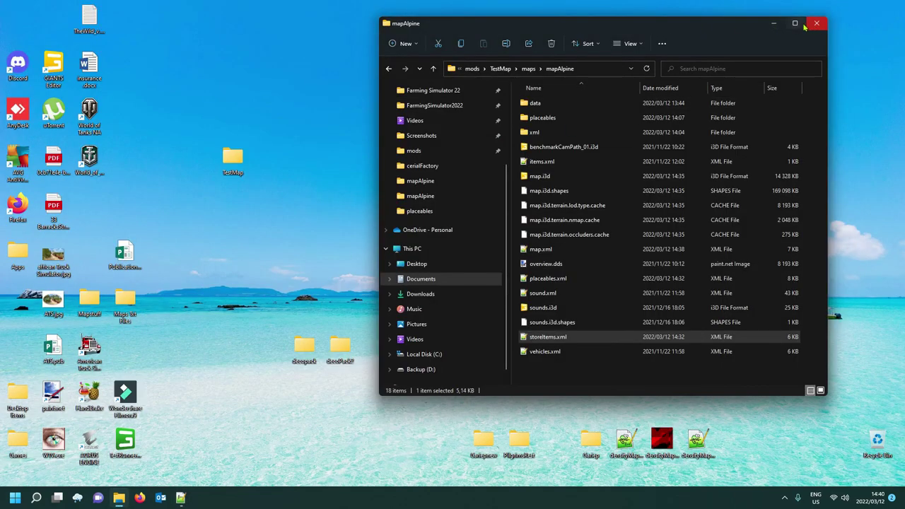
{"action": "left_click_drag", "start_coordinate": [759, 21], "coordinate": [547, 22]}
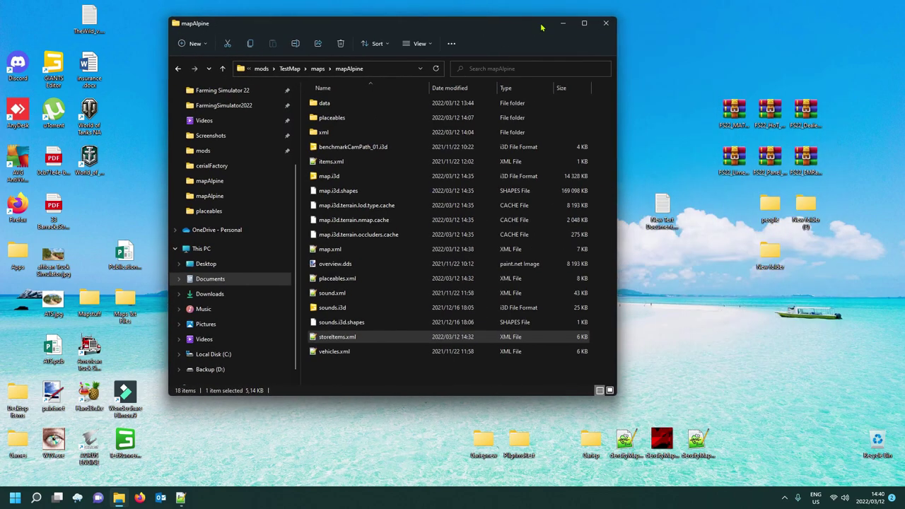
{"action": "left_click", "coordinate": [726, 166]}
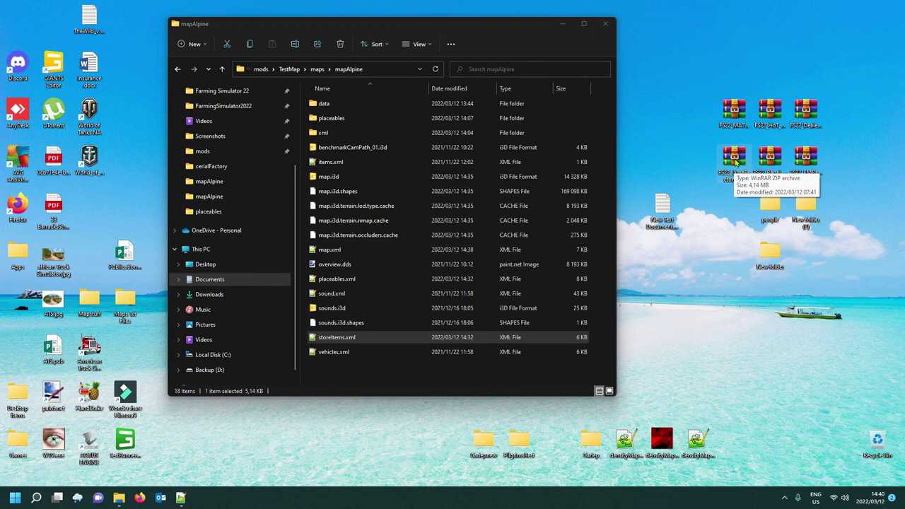
{"action": "left_click", "coordinate": [350, 122]}
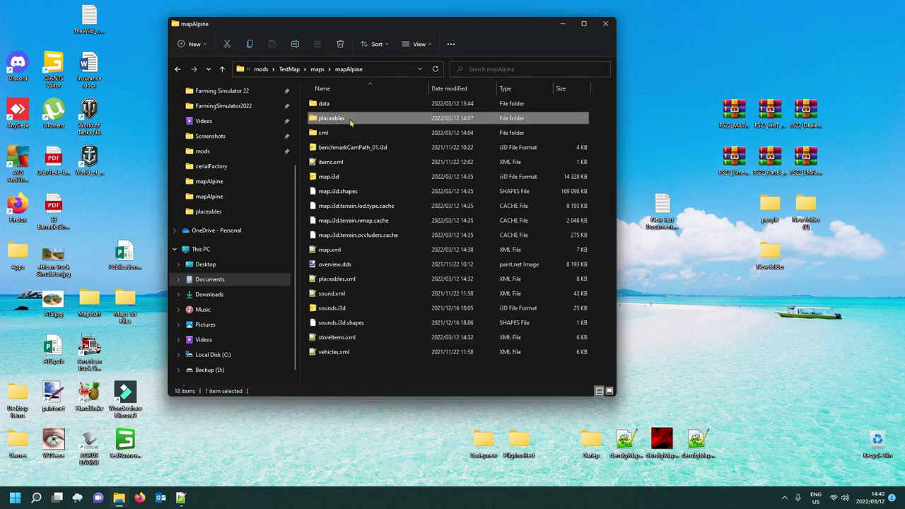
{"action": "double_click", "coordinate": [351, 119]}
{"action": "right_click", "coordinate": [349, 174]}
{"action": "mouse_move", "coordinate": [381, 301]}
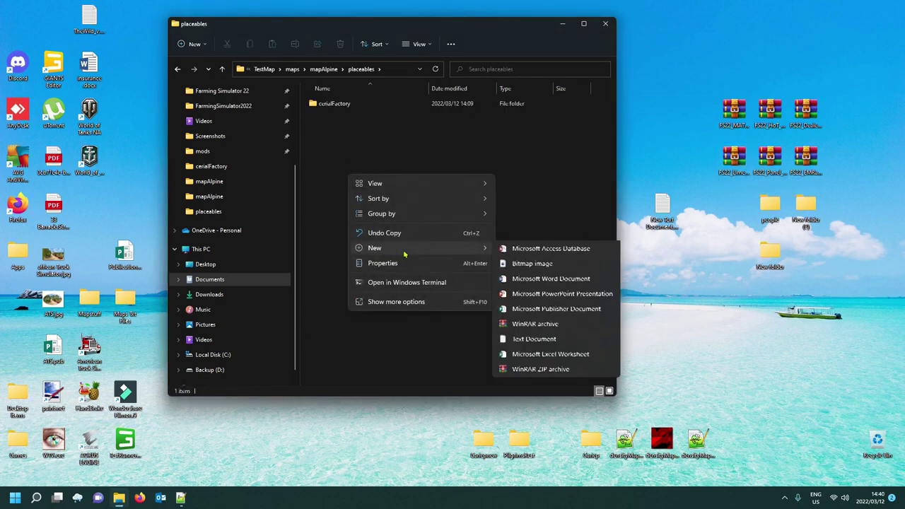
{"action": "left_click", "coordinate": [540, 253]}
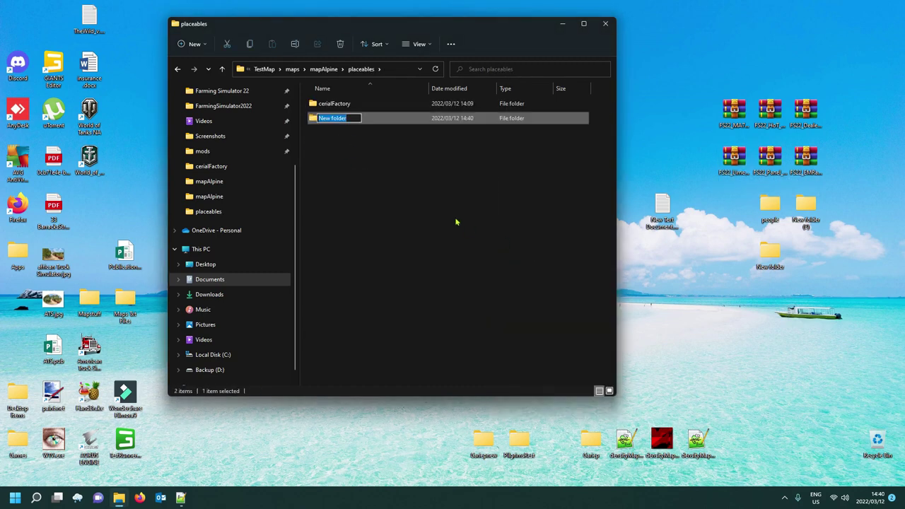
{"action": "type", "text": "limeFactory"}
{"action": "key", "text": "Return"}
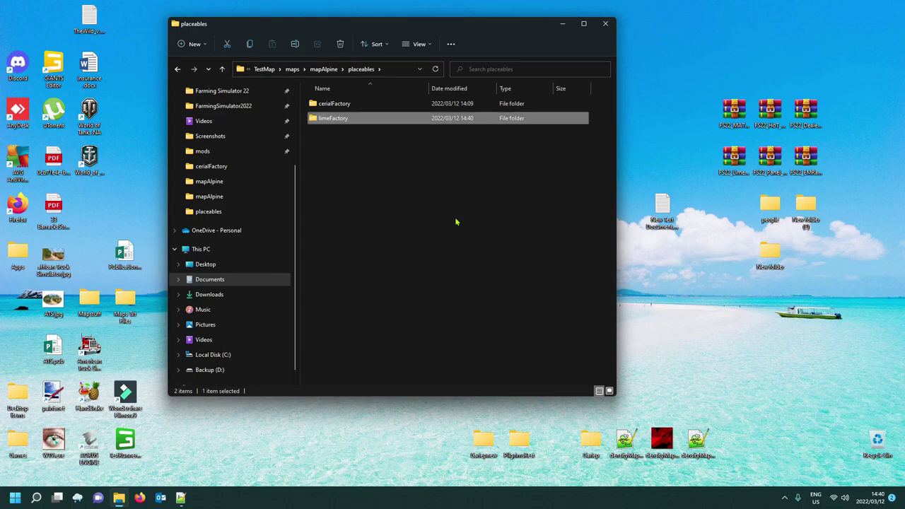
Step: Extract all contents of FS22_LimeFactory.zip from the desktop into the limeFactory folder and close the archive
{"action": "double_click", "coordinate": [373, 125]}
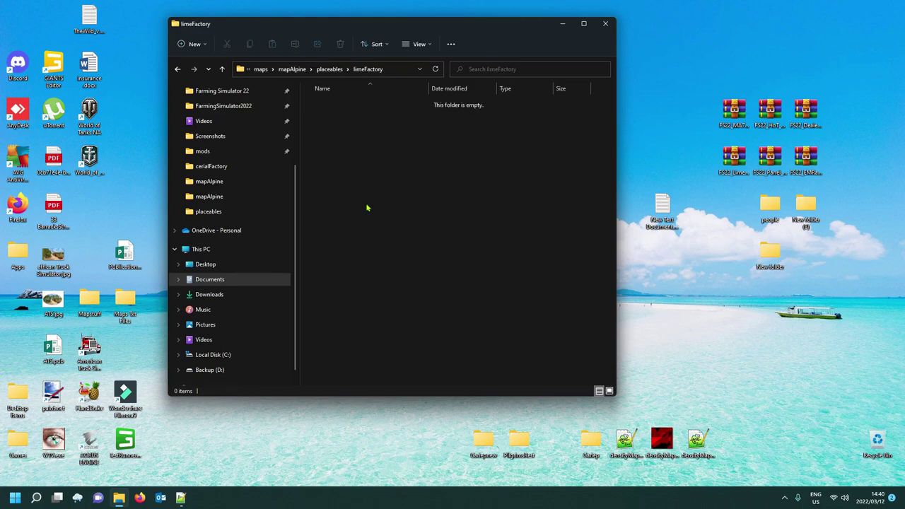
{"action": "double_click", "coordinate": [734, 156]}
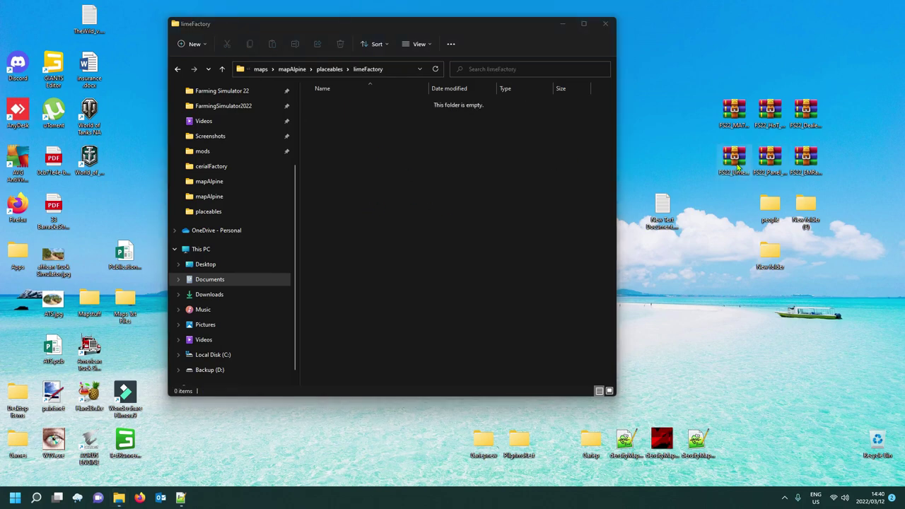
{"action": "left_click_drag", "start_coordinate": [692, 320], "coordinate": [606, 99]}
{"action": "left_click_drag", "start_coordinate": [608, 111], "coordinate": [464, 163]}
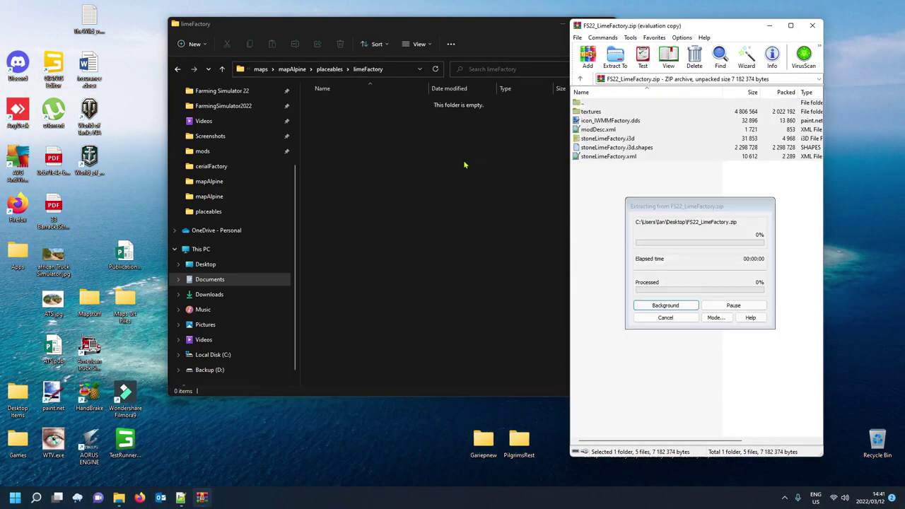
{"action": "left_click", "coordinate": [812, 26]}
{"action": "left_click", "coordinate": [392, 249]}
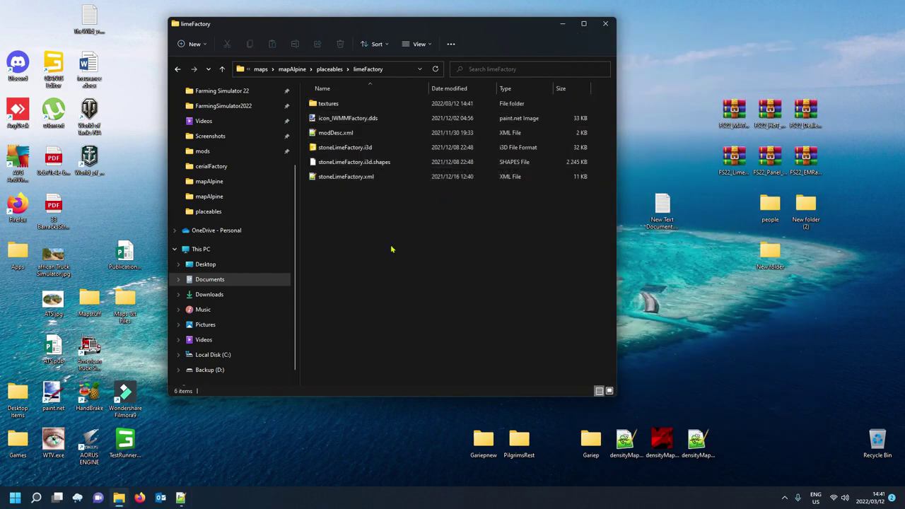
Step: Look over the extracted lime factory files, and examine the storeItems and l10n text entries in its modDesc.xml
{"action": "left_click", "coordinate": [350, 133]}
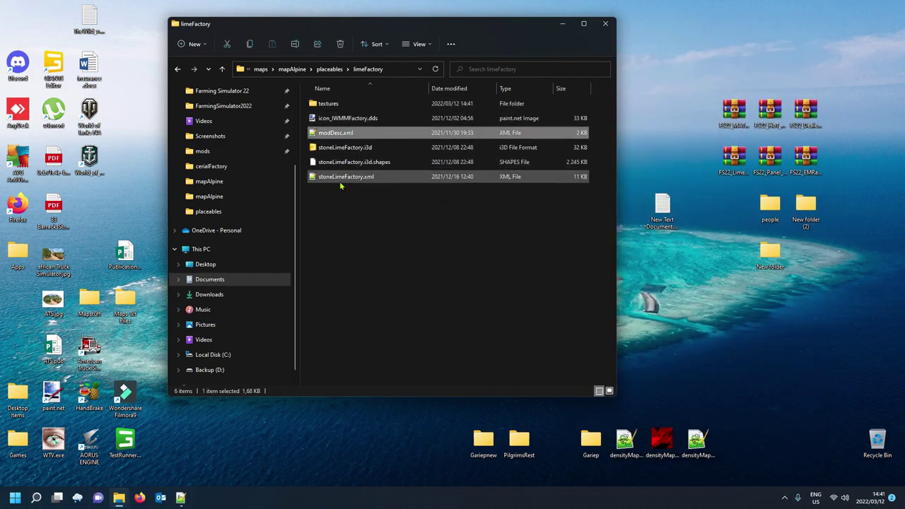
{"action": "left_click", "coordinate": [342, 178]}
{"action": "left_click", "coordinate": [344, 147]}
{"action": "left_click", "coordinate": [344, 103]}
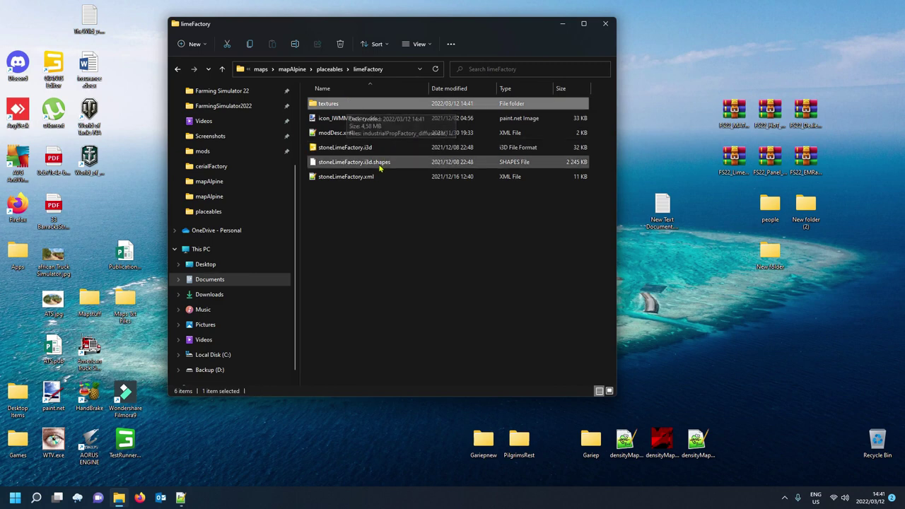
{"action": "double_click", "coordinate": [330, 133]}
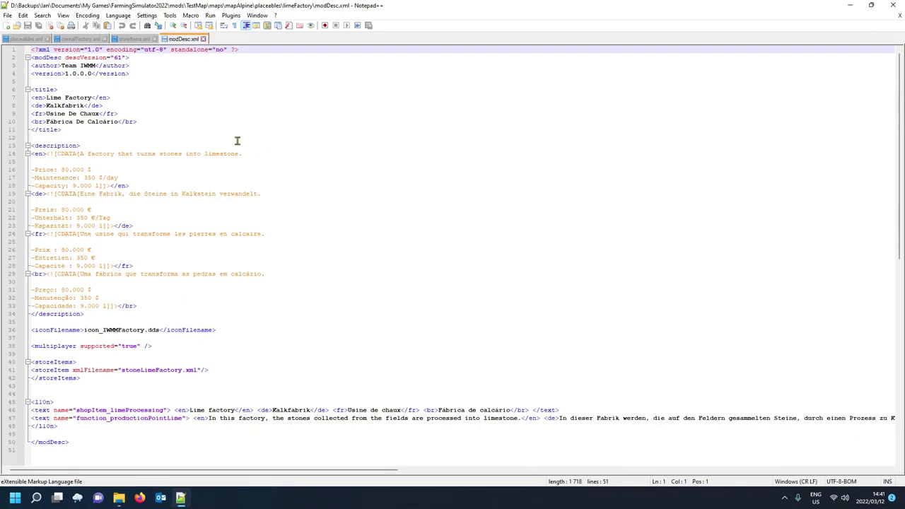
{"action": "scroll", "coordinate": [196, 145], "scroll_direction": "down", "scroll_amount": 4}
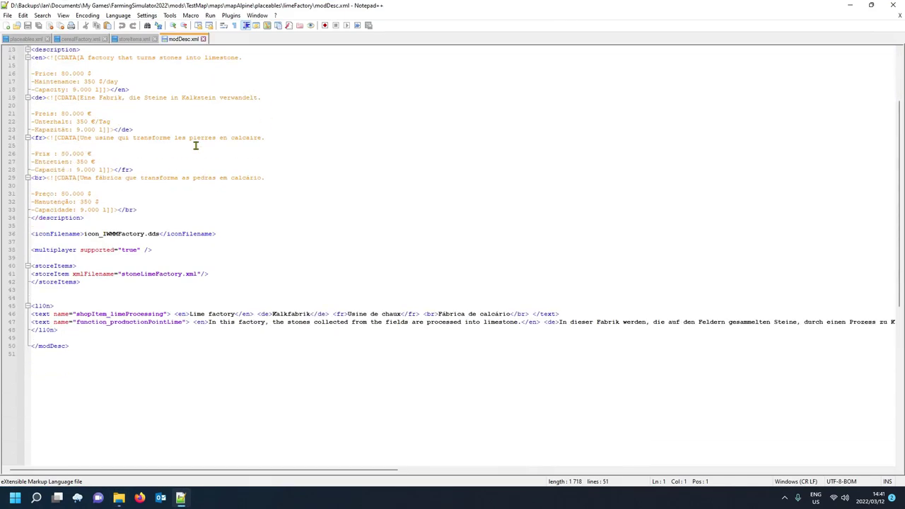
{"action": "left_click", "coordinate": [44, 307]}
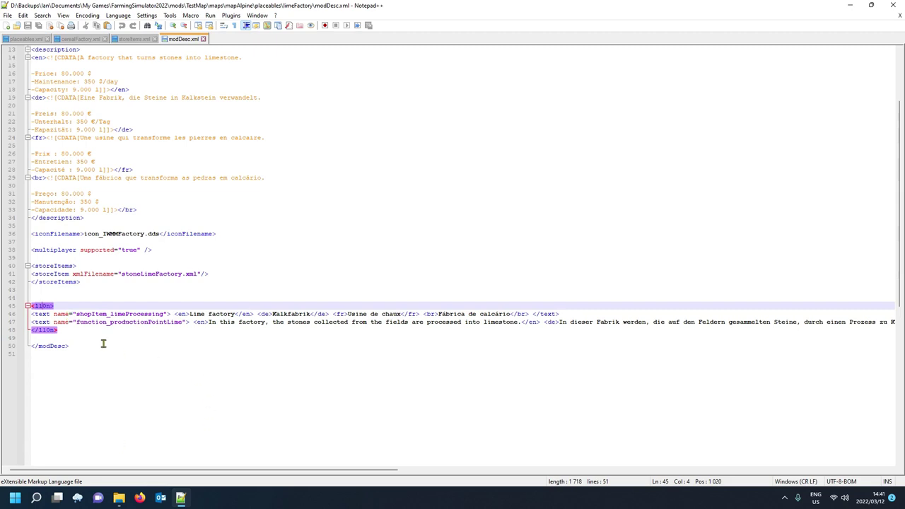
{"action": "left_click", "coordinate": [149, 318]}
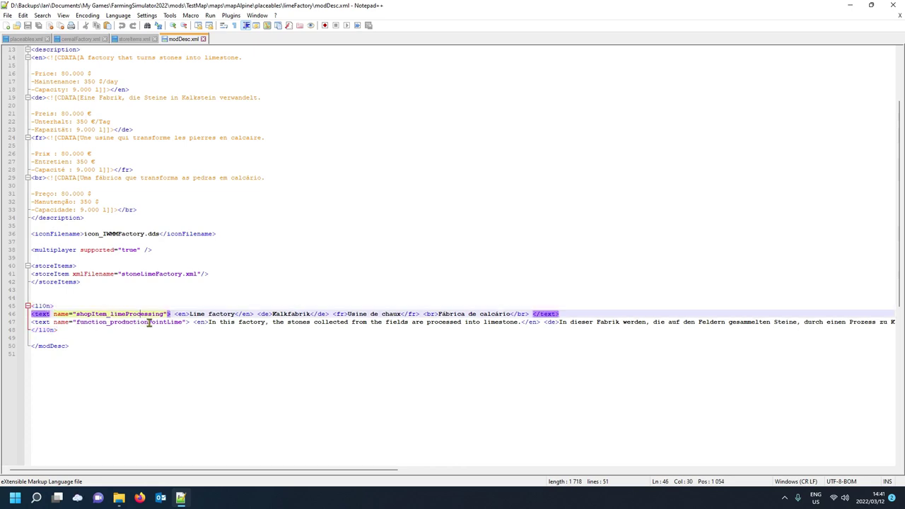
{"action": "left_click", "coordinate": [149, 324]}
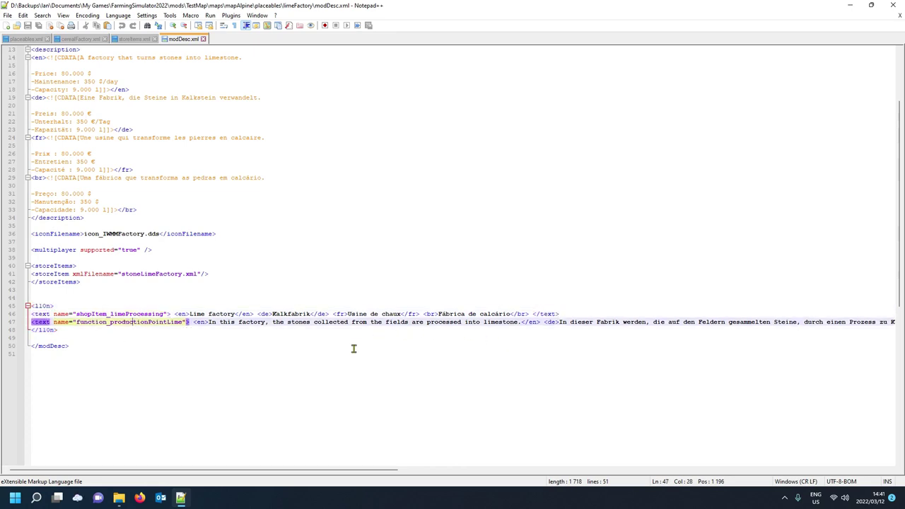
{"action": "left_click", "coordinate": [45, 307]}
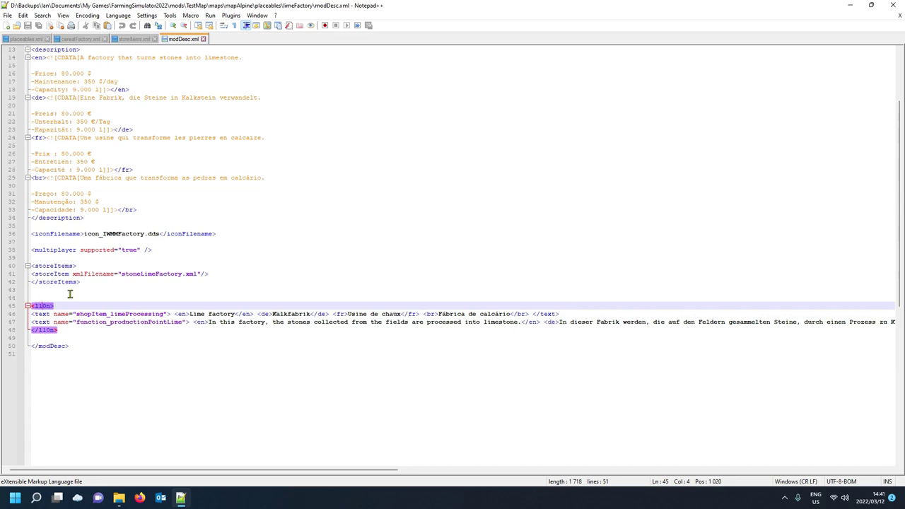
{"action": "left_click", "coordinate": [53, 266]}
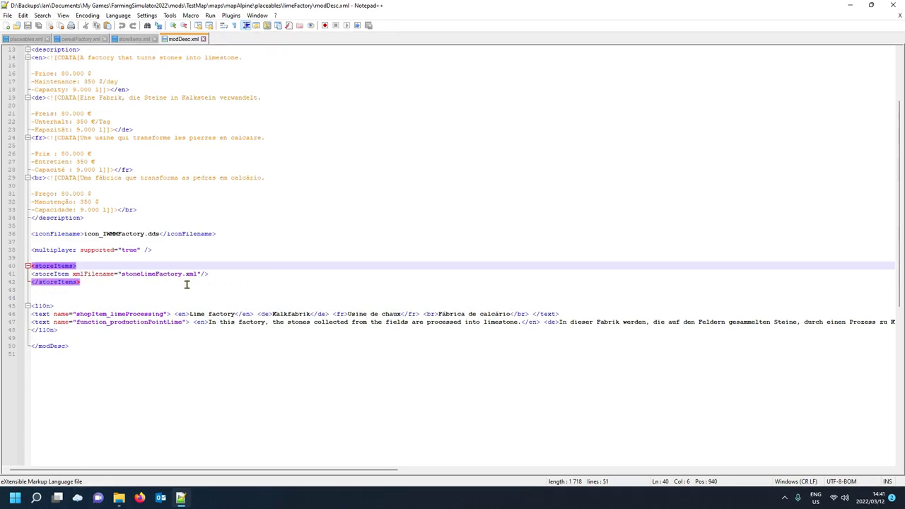
Step: Select the complete l10n block, including its opening and closing tags, in the lime factory's modDesc.xml
{"action": "left_click", "coordinate": [54, 309]}
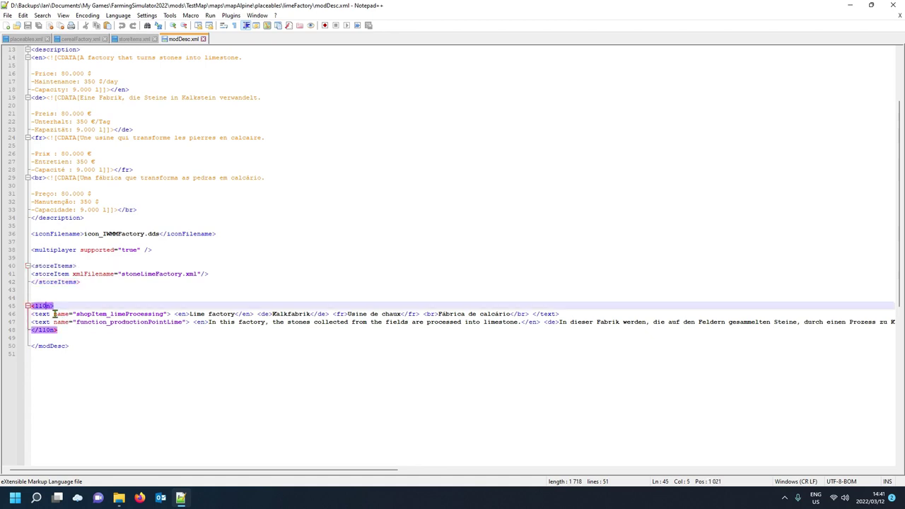
{"action": "left_click", "coordinate": [54, 267]}
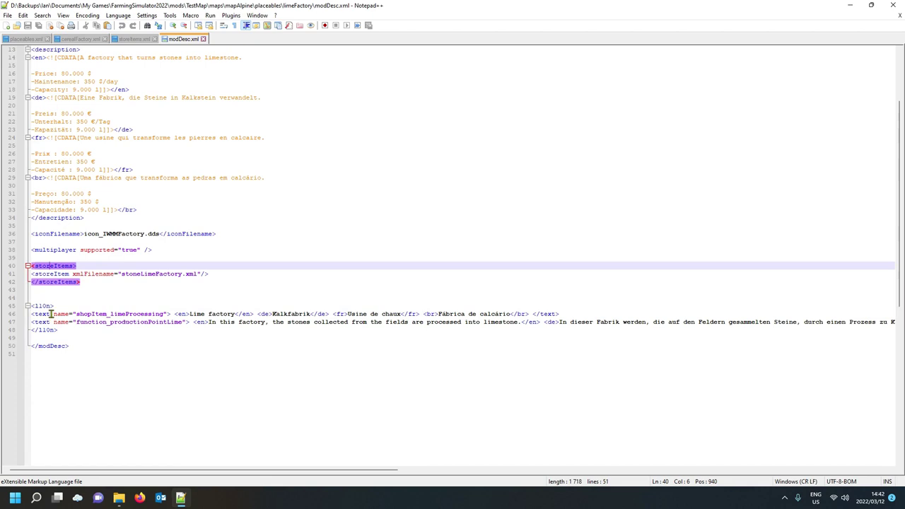
{"action": "left_click", "coordinate": [51, 310]}
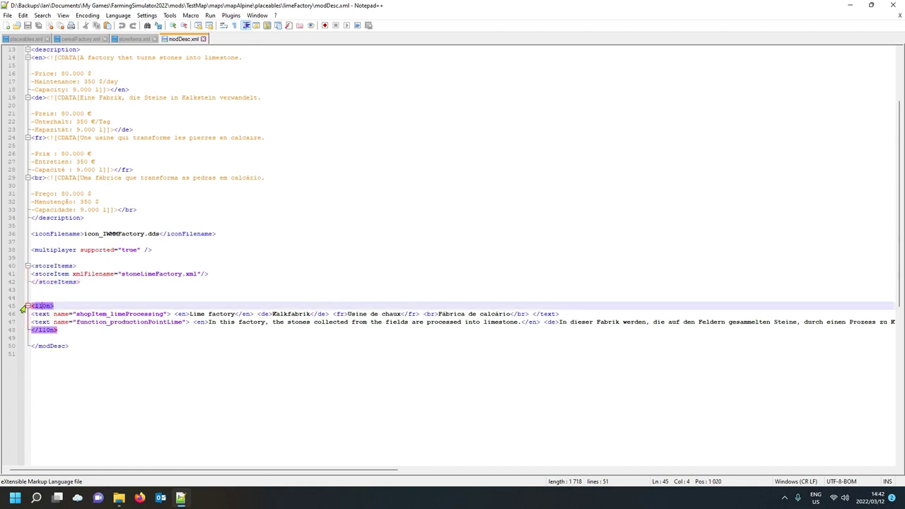
{"action": "left_click", "coordinate": [23, 308]}
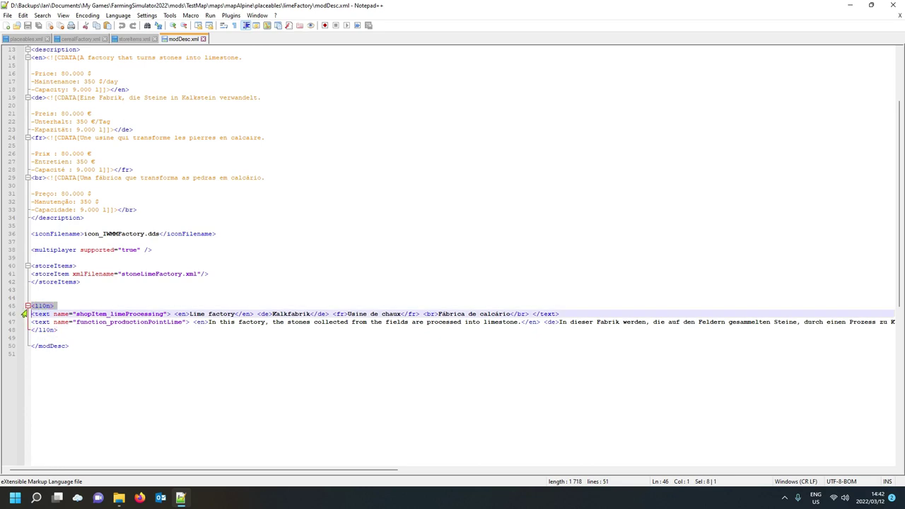
{"action": "left_click_drag", "start_coordinate": [22, 311], "coordinate": [26, 336]}
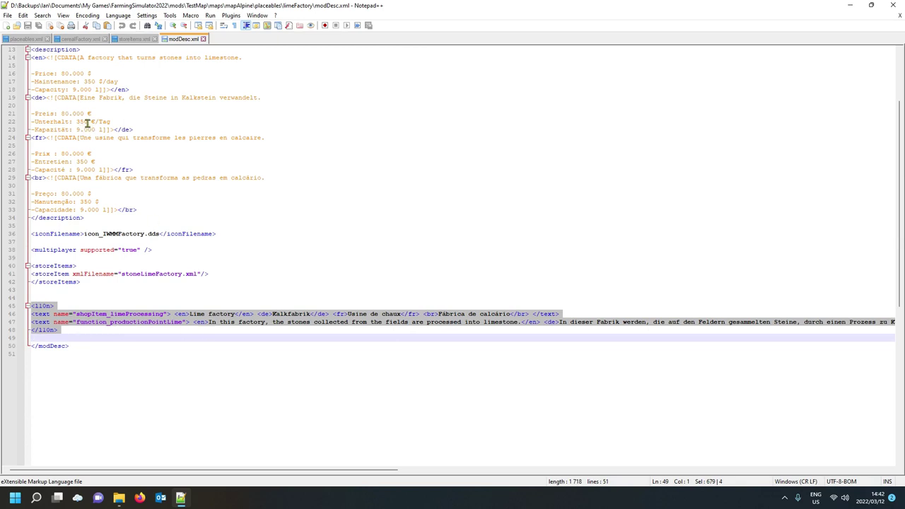
Step: Open the modDesc.xml in the root of the TestMap mod folder and place the cursor after the closing maps tag
{"action": "left_click", "coordinate": [119, 498]}
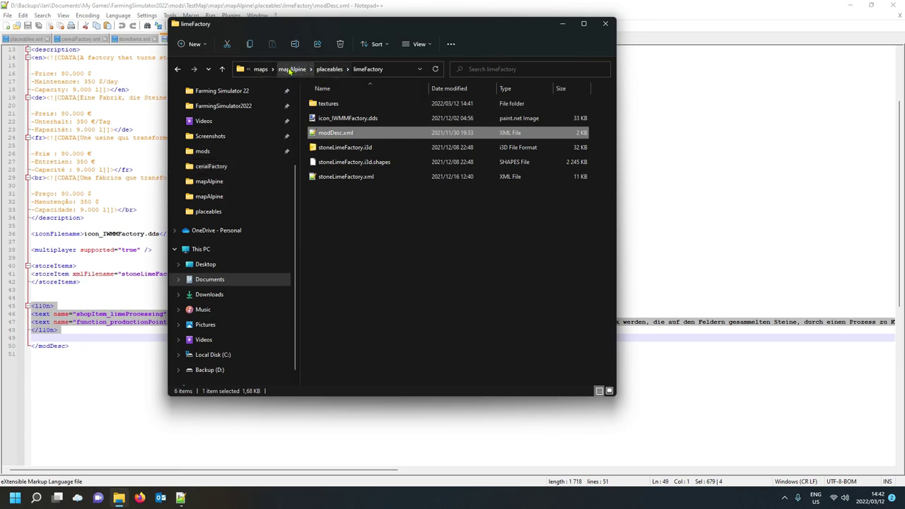
{"action": "left_click", "coordinate": [288, 69]}
{"action": "left_click", "coordinate": [264, 68]}
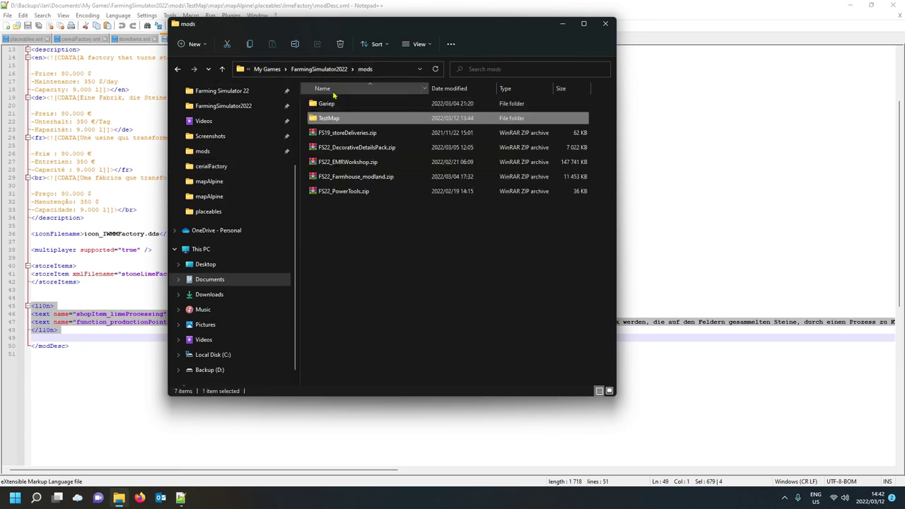
{"action": "double_click", "coordinate": [353, 120]}
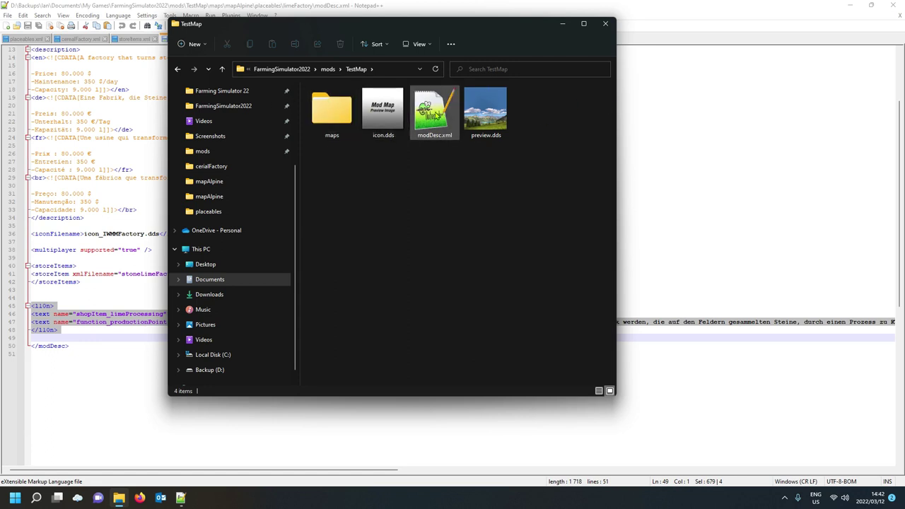
{"action": "double_click", "coordinate": [436, 113]}
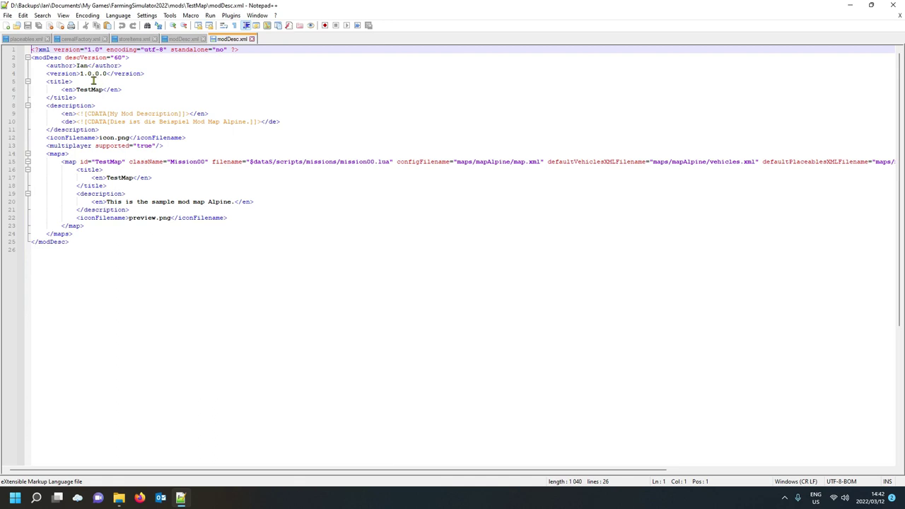
{"action": "left_click", "coordinate": [97, 90]}
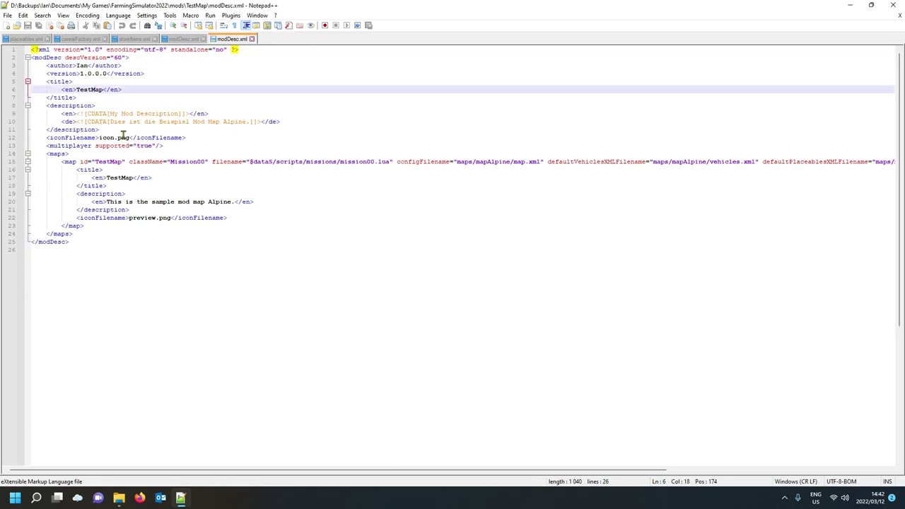
{"action": "left_click", "coordinate": [96, 240]}
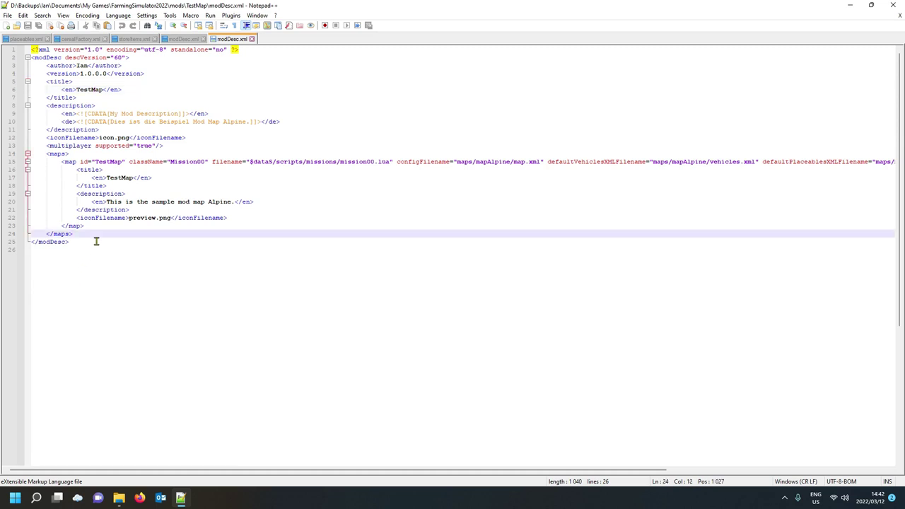